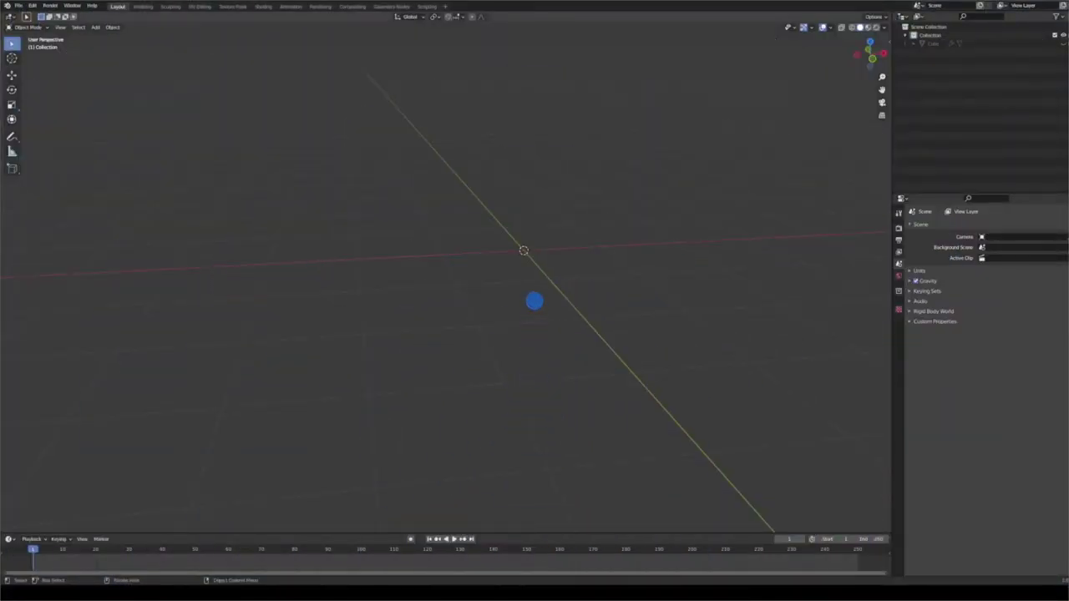
- Add a new cube, raise it above the ground along Z, and view it from the front
key("shift+a")
left_click(543, 284)
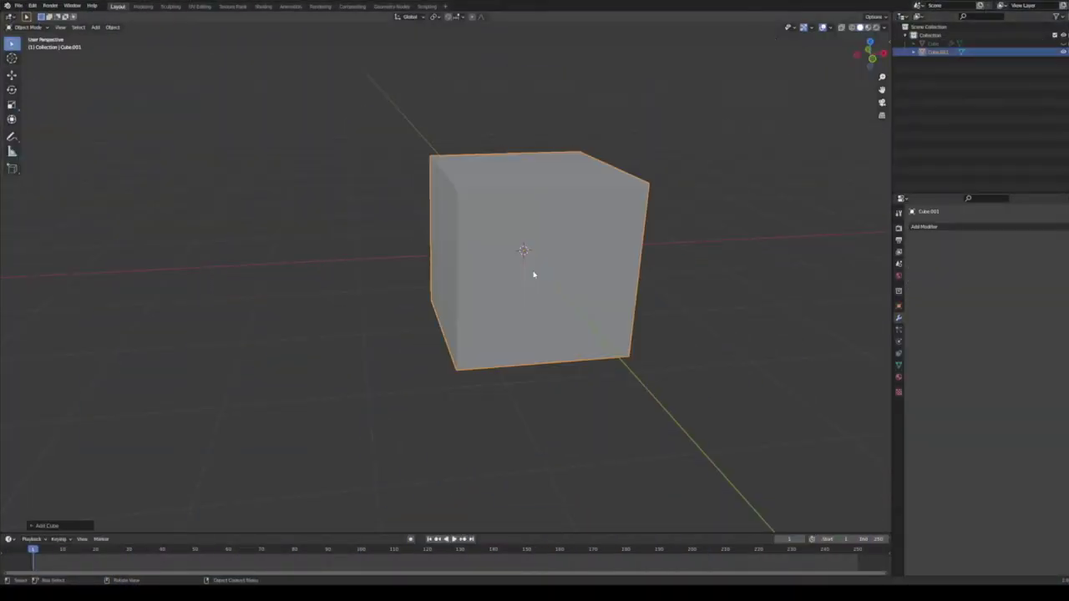
key("g")
key("z")
left_click(524, 170)
key("KP_1")
- Cut a centred vertical edge loop through the cube and select its left-half vertices
key("Tab")
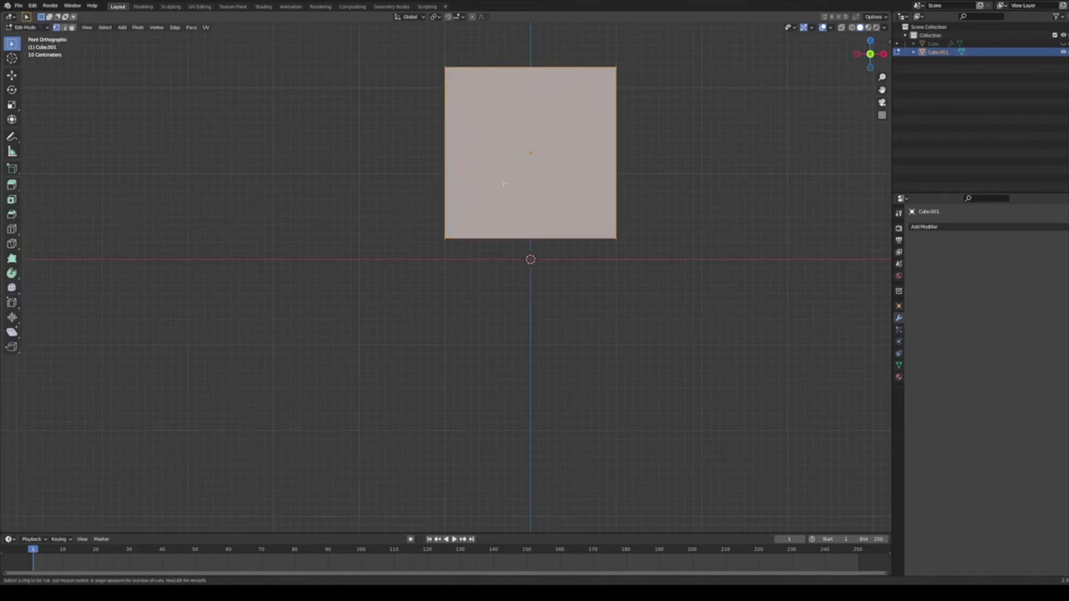
left_click(539, 62)
right_click(538, 63)
middle_click_drag(538, 64, 501, 167)
left_click_drag(418, 298, 491, 214)
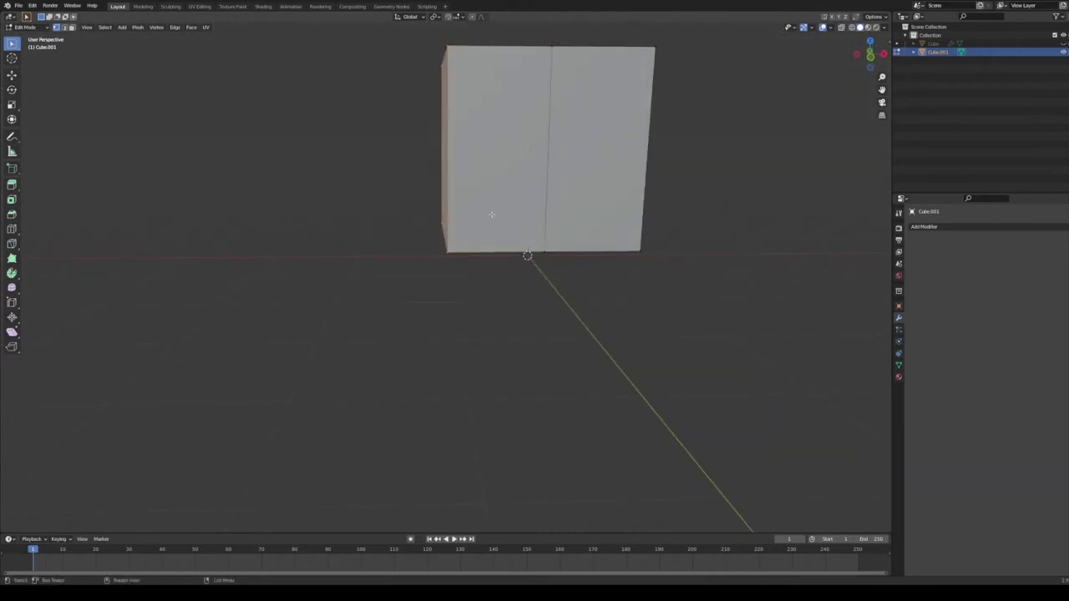
mouse_move(488, 160)
middle_mouse_down()
mouse_move(685, 342)
mouse_move(253, 325)
mouse_move(265, 298)
mouse_move(381, 342)
mouse_move(365, 326)
mouse_move(585, 317)
mouse_move(551, 120)
middle_mouse_up()
- Delete the cube's left half and add a Mirror modifier to restore it
key("x")
left_click(269, 293)
key("a")
left_click(922, 226)
left_click(918, 316)
key("KP_1")
- Merge the top-right edge vertices at center and pull the side point inward into a diamond
left_click(673, 149)
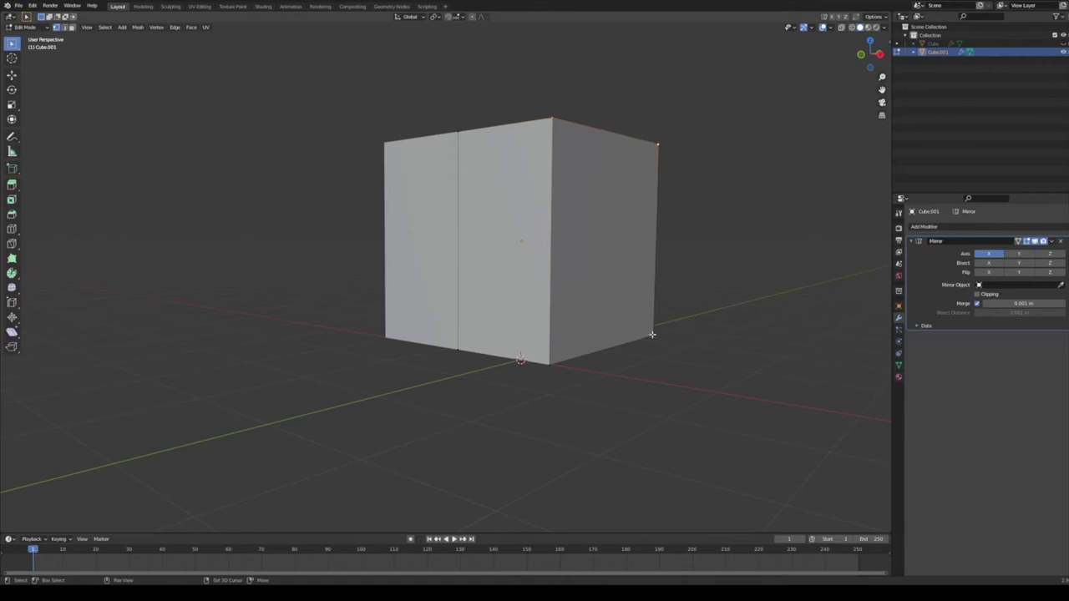
right_click(550, 367)
left_click(576, 364)
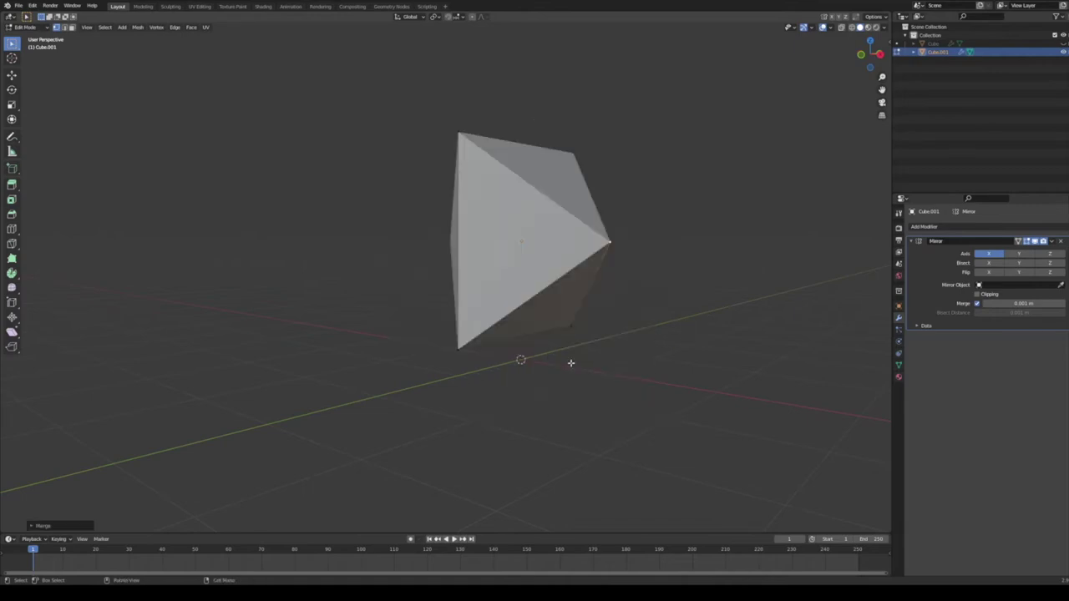
mouse_move(571, 362)
middle_mouse_down()
mouse_move(560, 359)
mouse_move(623, 245)
middle_mouse_up()
key("g")
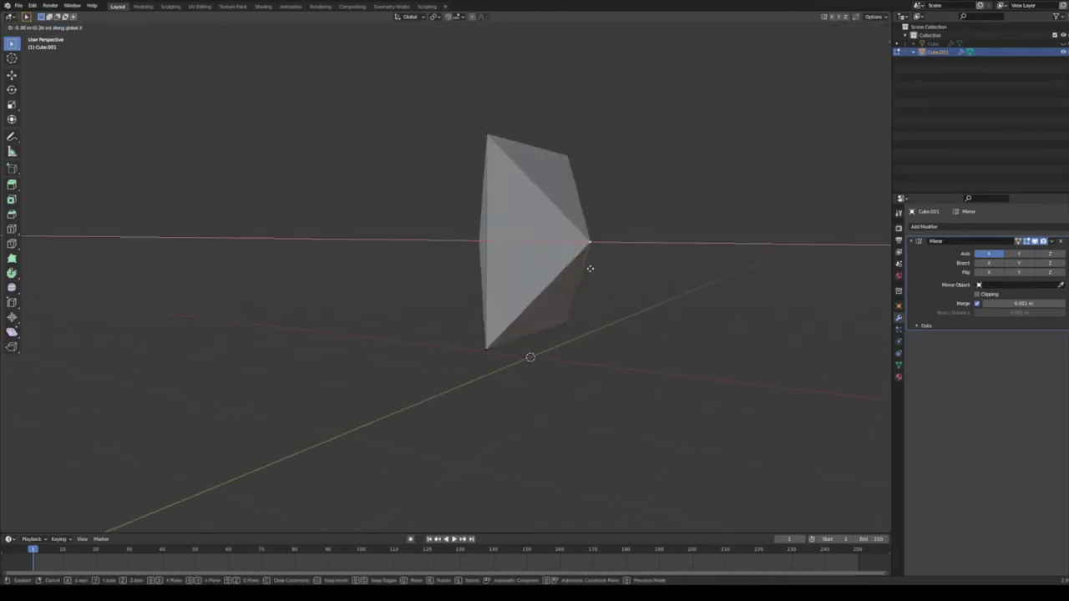
left_click(587, 268)
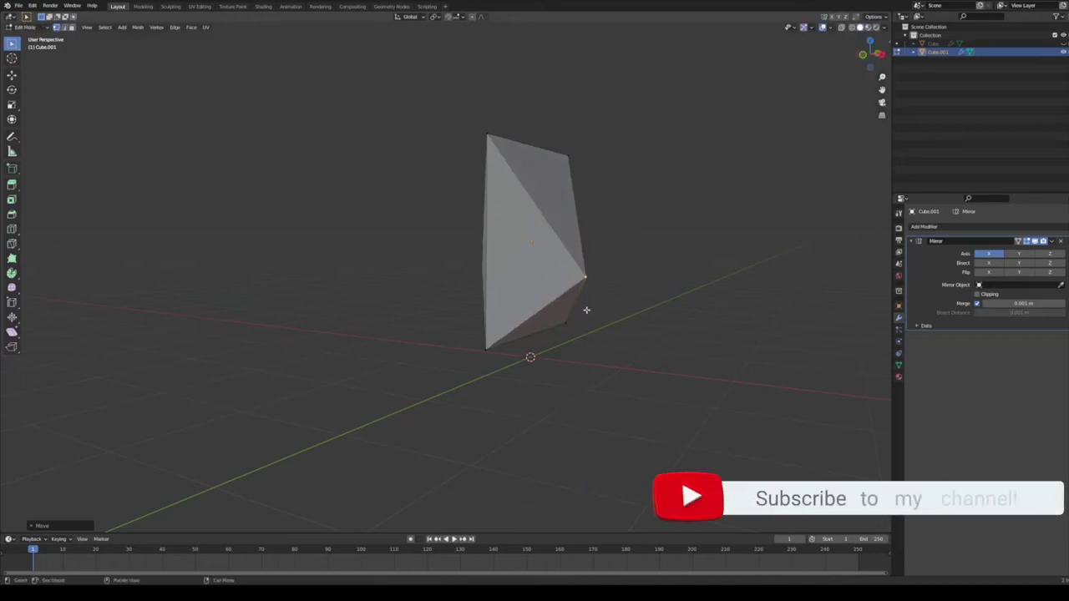
middle_click_drag(584, 308, 608, 310)
key("Tab")
key("Tab")
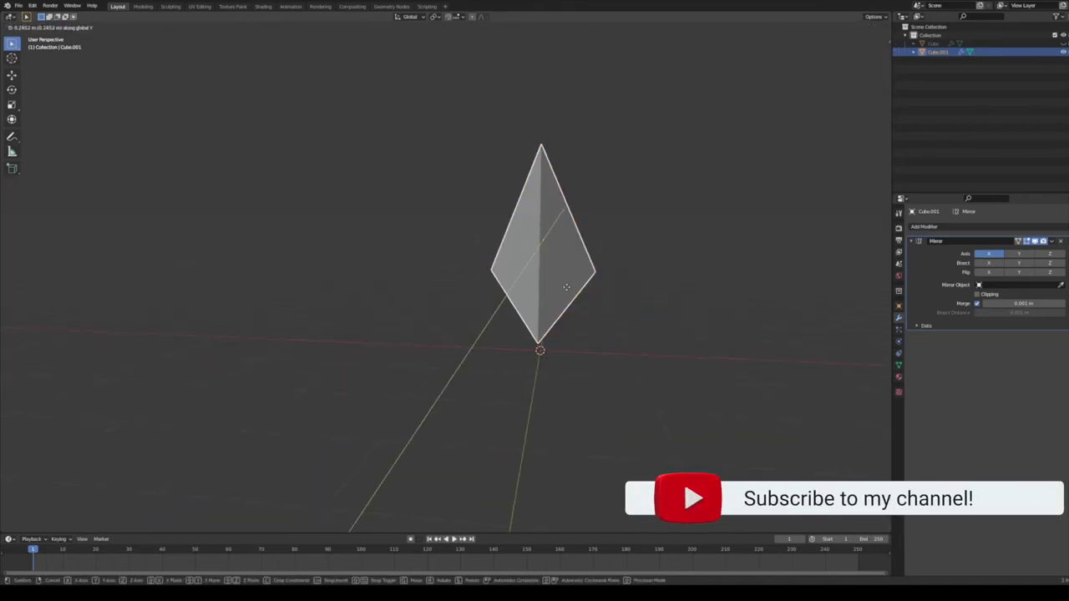
key("Tab")
key("Tab")
- Offset the right half, thin it along Y, and select the vertex at the crystal's tip
left_click(71, 27)
key("a")
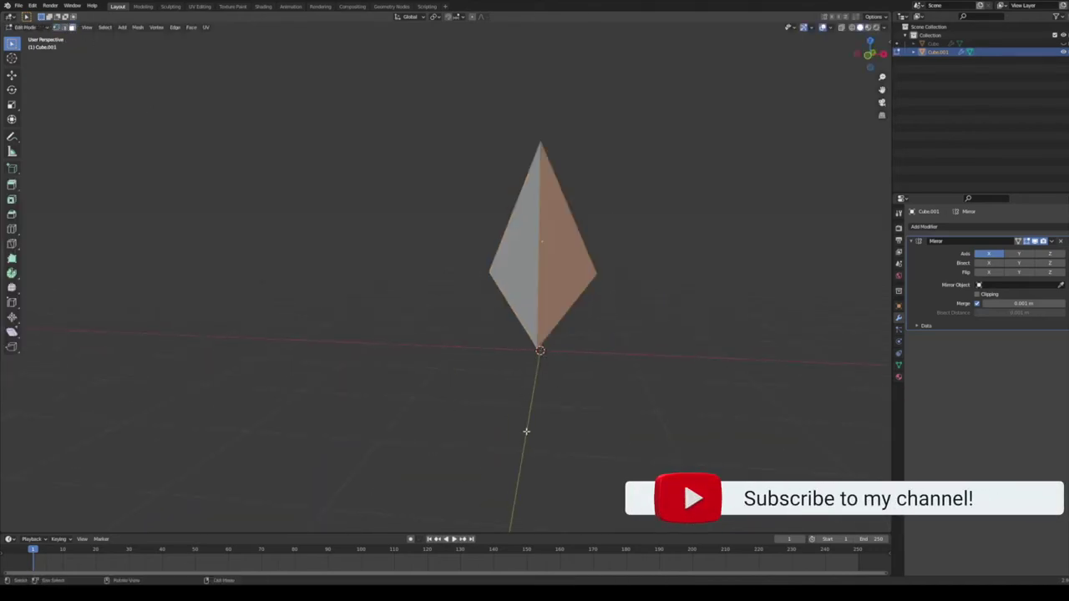
key("g")
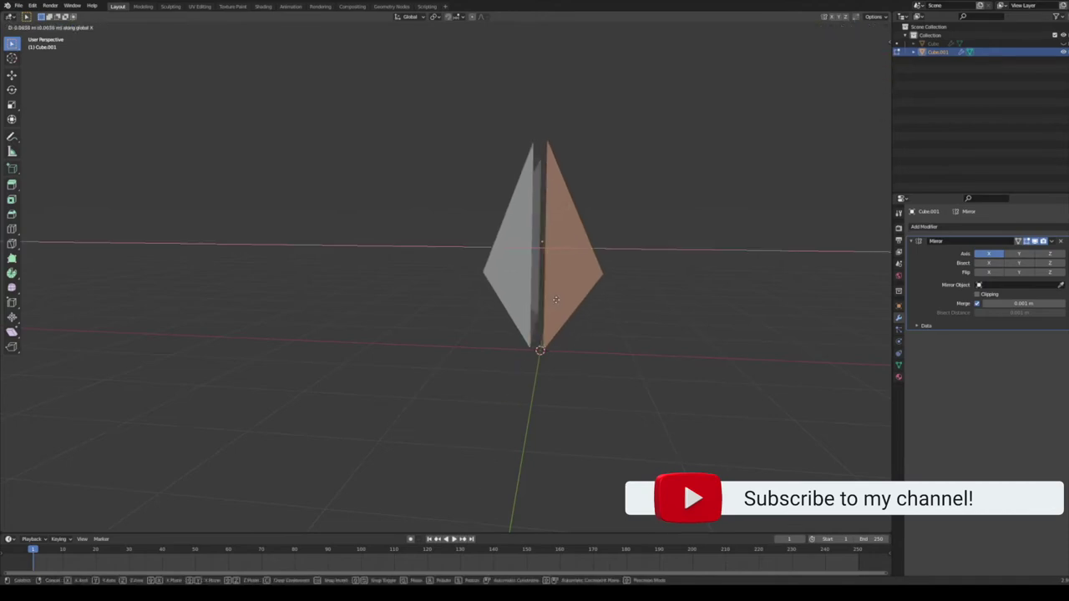
left_click(554, 301)
mouse_move(554, 300)
middle_mouse_down()
mouse_move(508, 315)
mouse_move(539, 318)
middle_mouse_up()
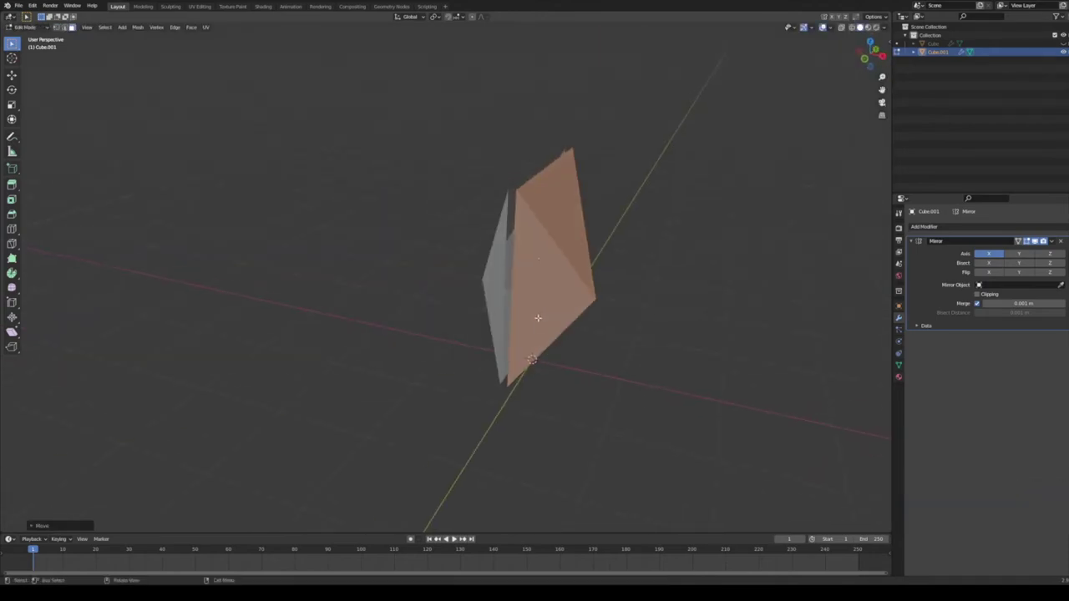
key("s")
key("x")
key("y")
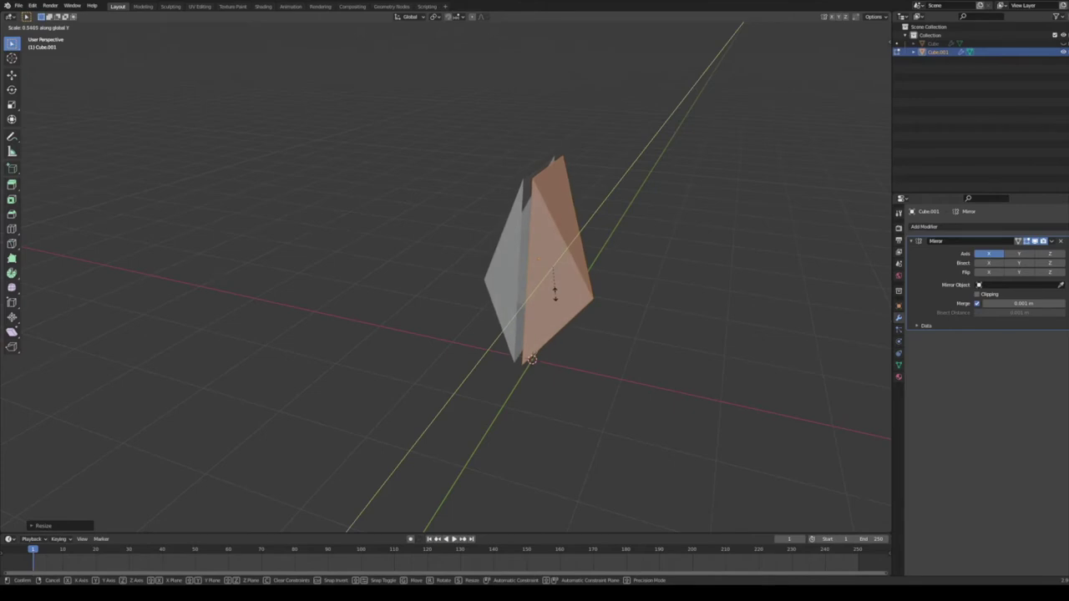
left_click(554, 294)
middle_click_drag(554, 294, 216, 104)
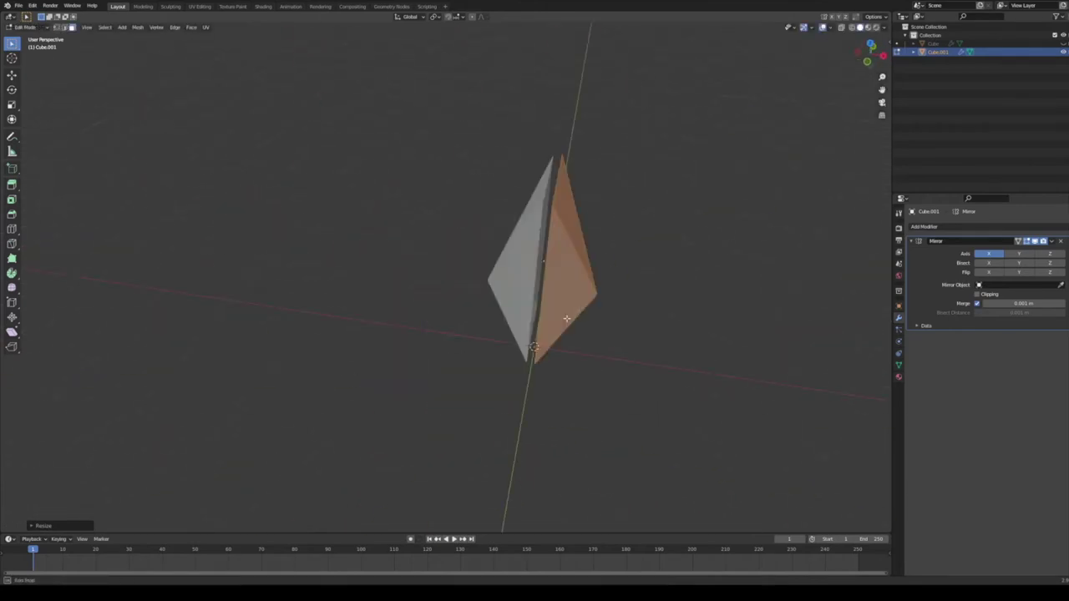
key("1")
left_click(567, 165)
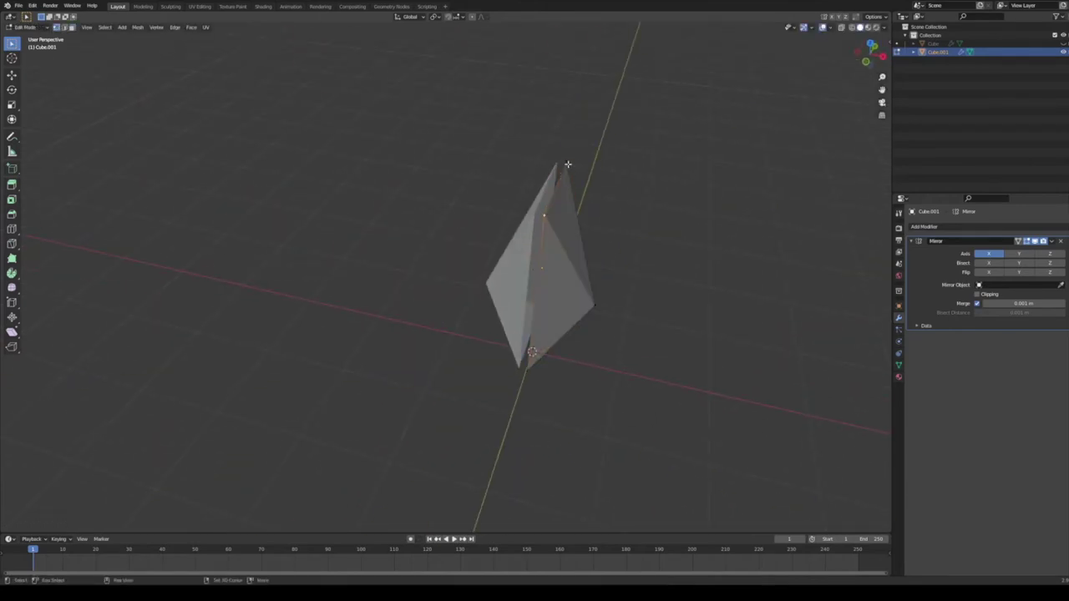
- Merge the crystal's top vertices at center into a single point
right_click(545, 217)
mouse_move(585, 216)
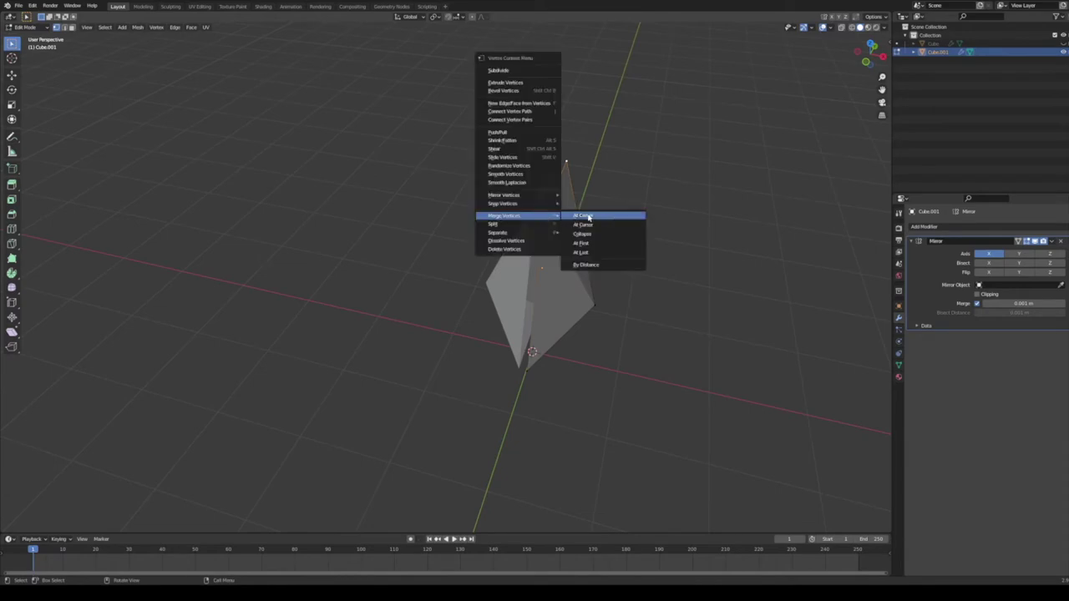
left_click(597, 250)
mouse_move(596, 250)
middle_mouse_down()
mouse_move(568, 213)
mouse_move(620, 200)
mouse_move(573, 213)
middle_mouse_up()
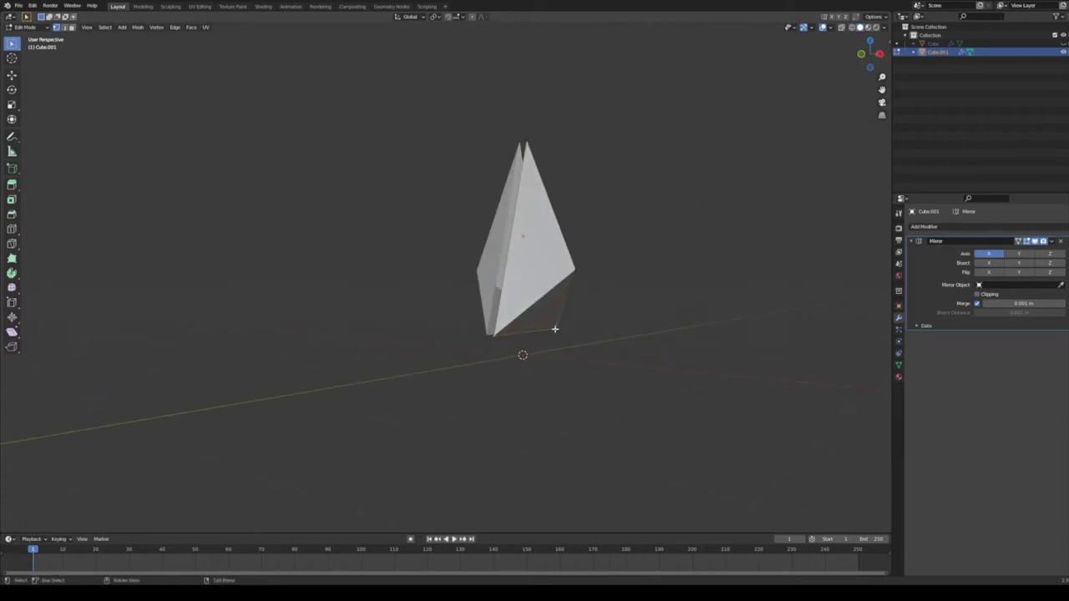
mouse_move(554, 329)
middle_mouse_down()
mouse_move(570, 332)
mouse_move(501, 334)
mouse_move(533, 335)
middle_mouse_up()
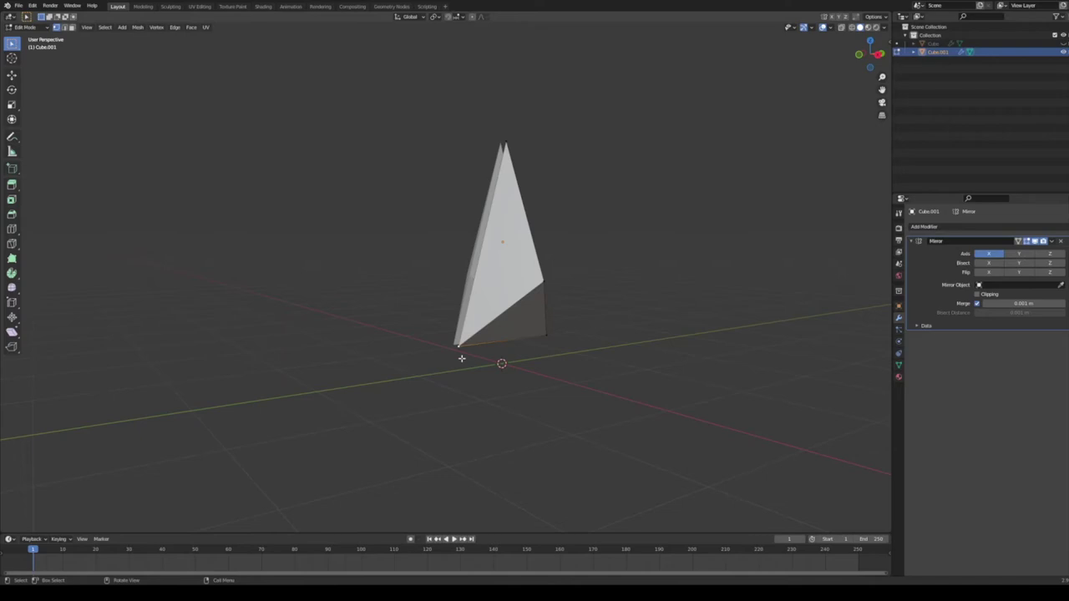
- Slide the geometry along Y to close the gap between the crystal's two halves
key("g")
key("y")
key("y")
key("y")
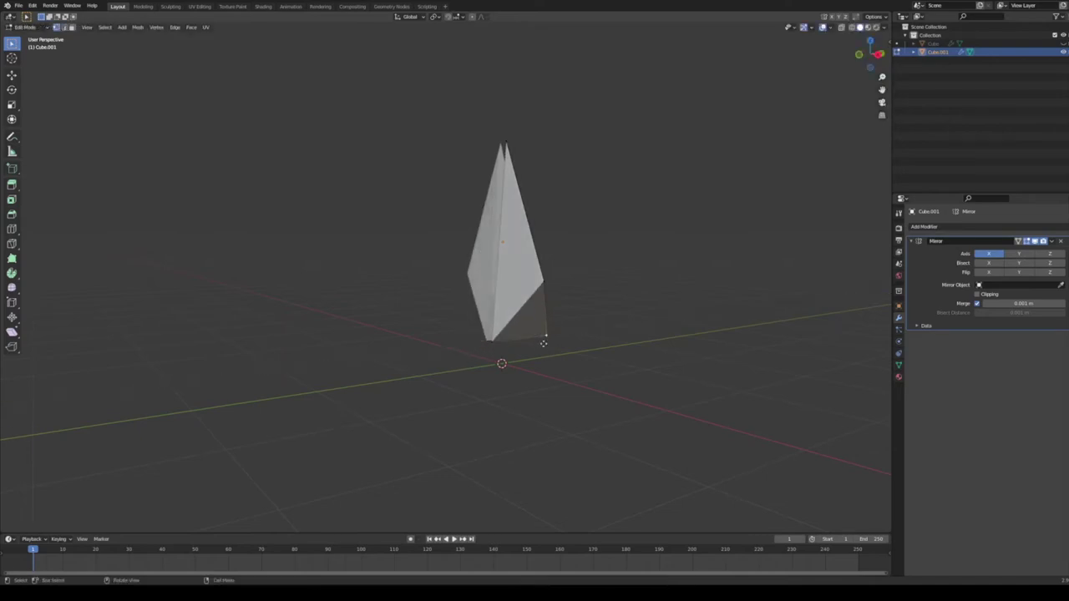
key("y")
left_click(540, 365)
mouse_move(540, 365)
middle_mouse_down()
mouse_move(448, 419)
mouse_move(599, 367)
mouse_move(568, 359)
mouse_move(564, 332)
middle_mouse_up()
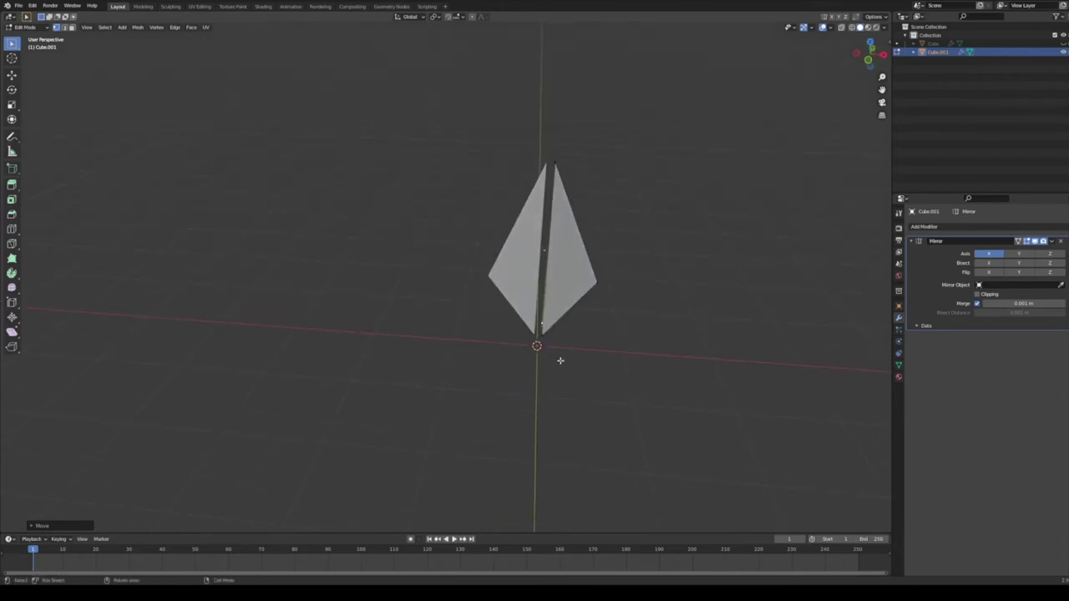
key("g")
key("y")
left_click(554, 360)
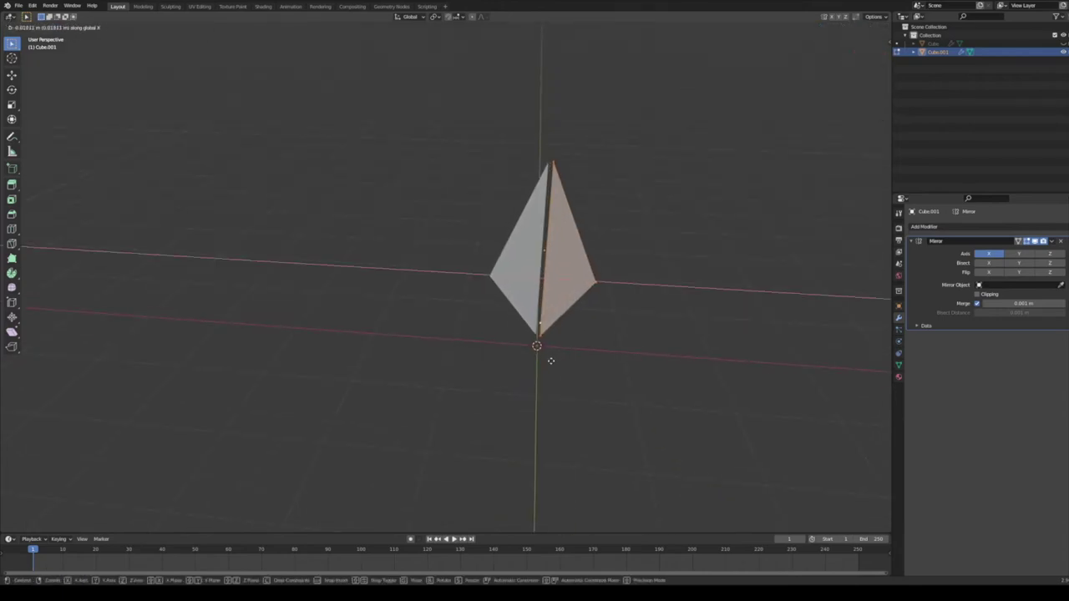
mouse_move(549, 360)
middle_mouse_down()
mouse_move(604, 308)
mouse_move(437, 272)
mouse_move(513, 374)
mouse_move(567, 353)
mouse_move(528, 318)
mouse_move(628, 320)
middle_mouse_up()
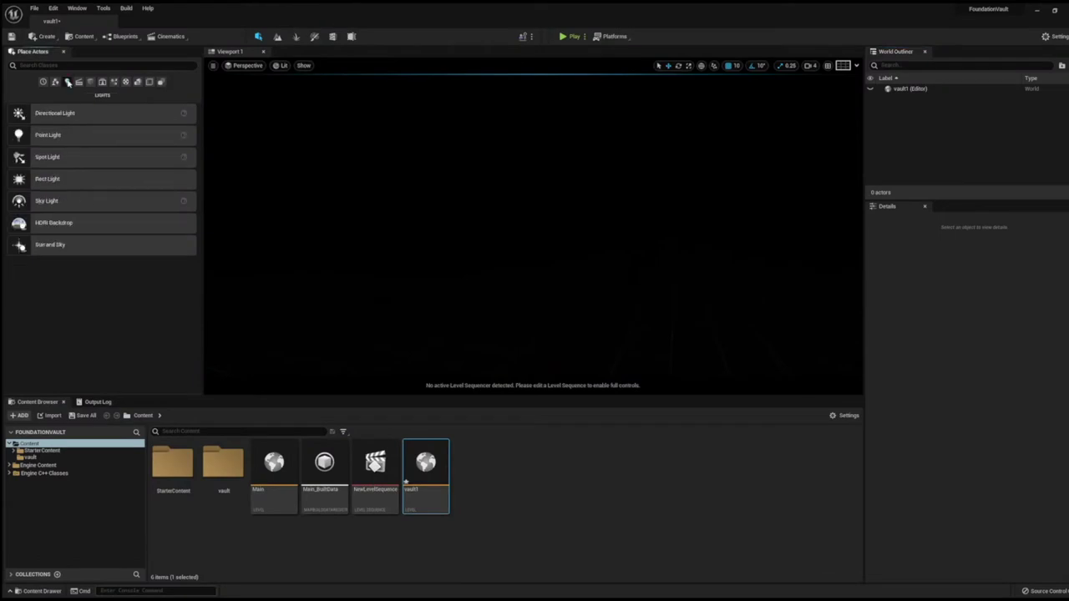
- Drop a Sun and Sky and a Volumetric Cloud into vault1, then enter Landscape mode
left_click_drag(283, 260, 284, 260)
left_click(102, 81)
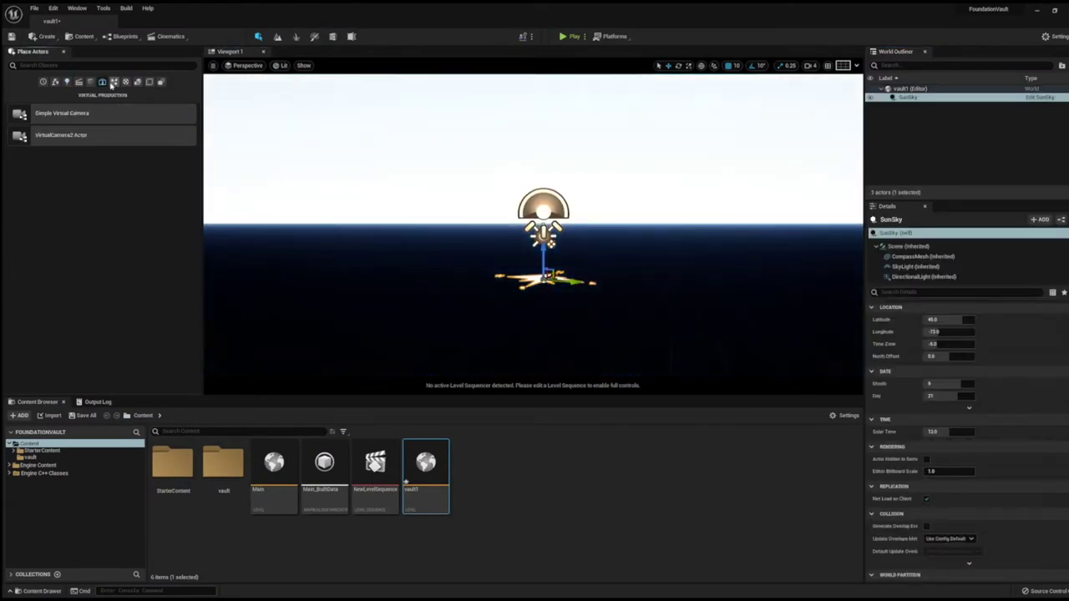
left_click(115, 81)
left_click_drag(63, 157, 421, 227)
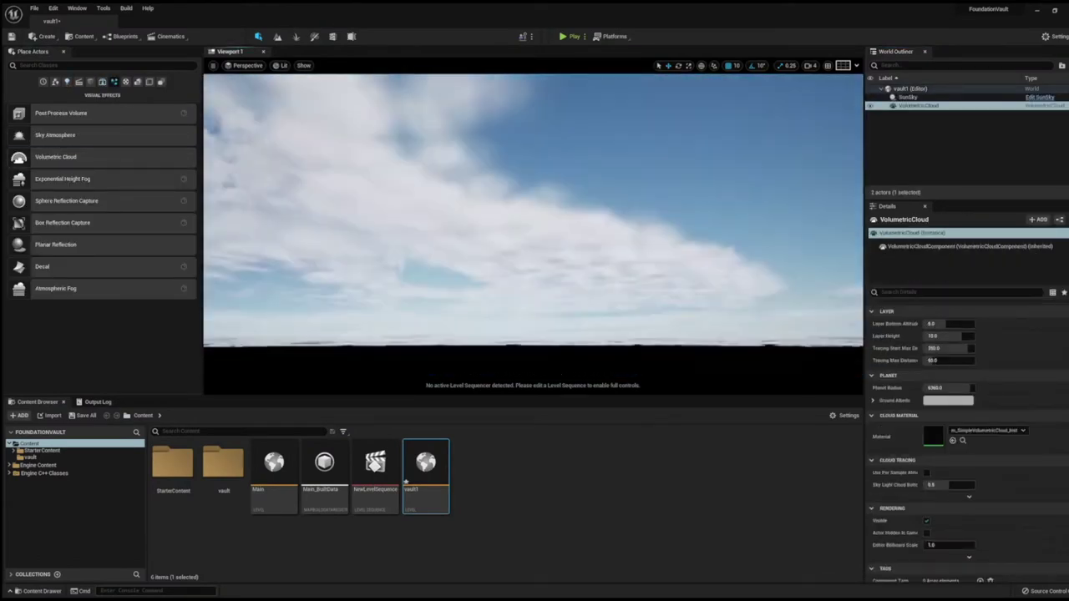
left_click(278, 37)
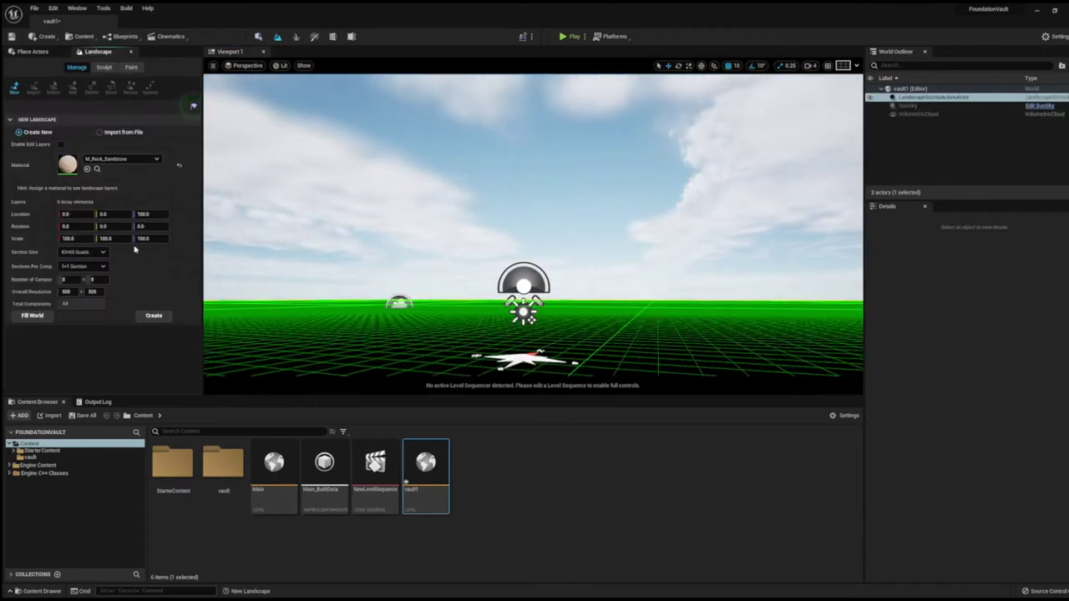
- Create the landscape and sculpt a tall, broad hill in its centre
left_click(154, 314)
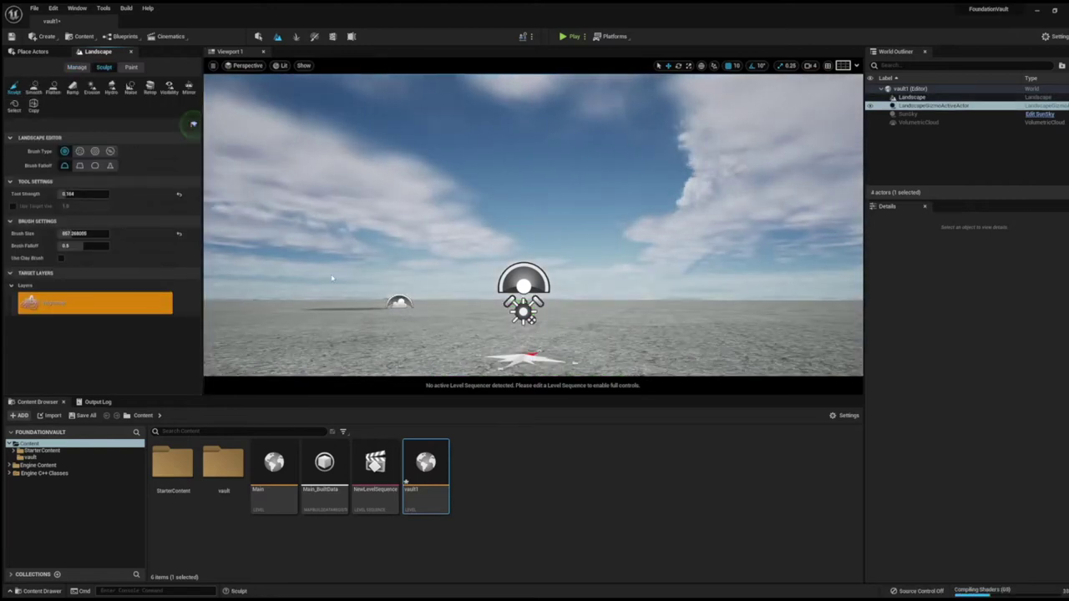
left_click_drag(309, 311, 771, 305)
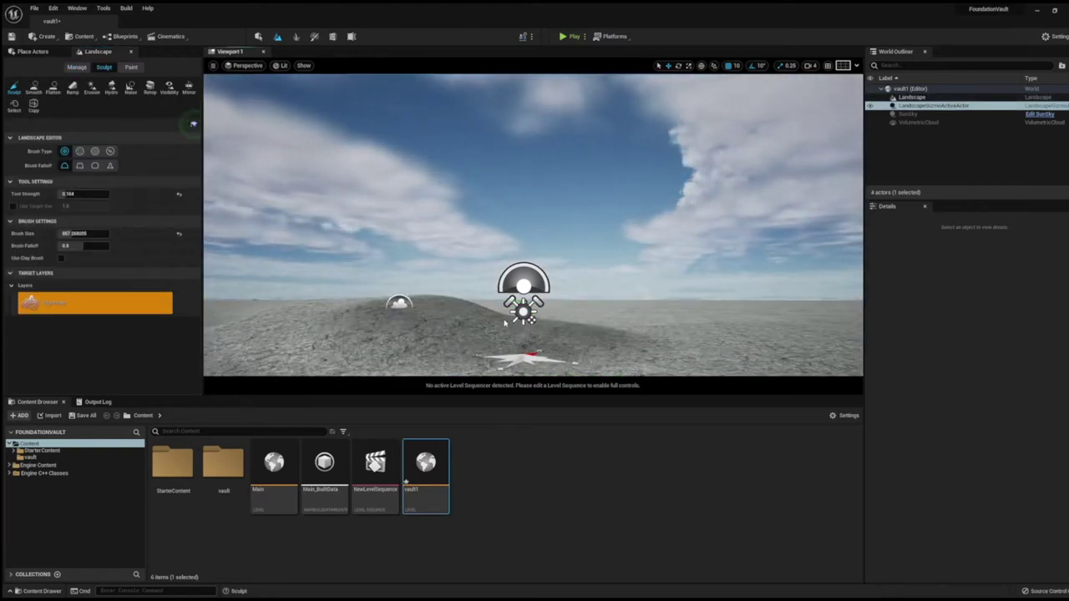
right_click_drag(770, 306, 240, 198)
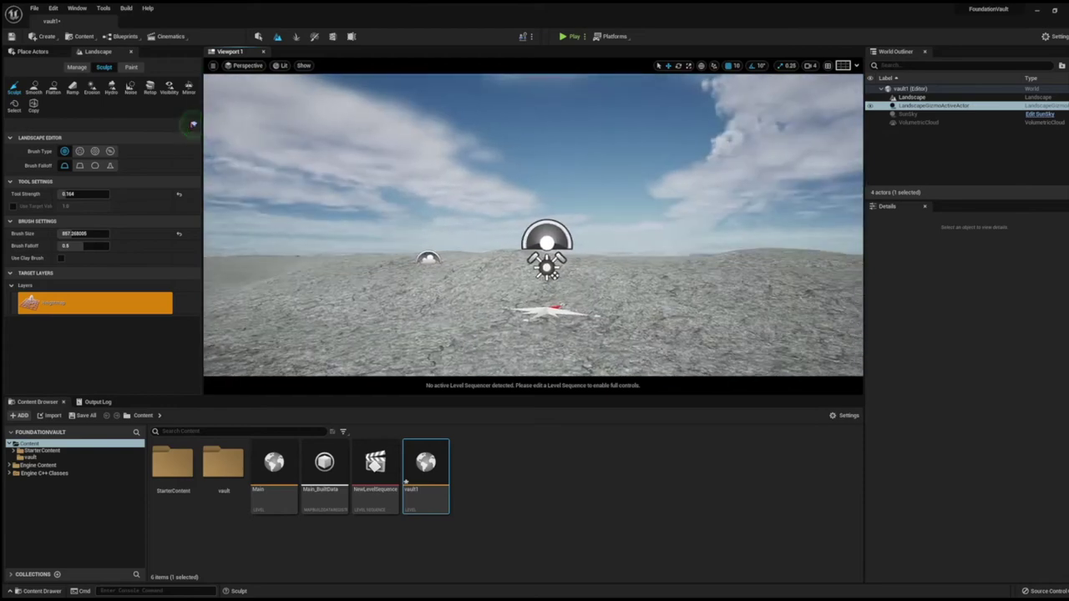
left_click_drag(615, 179, 529, 239)
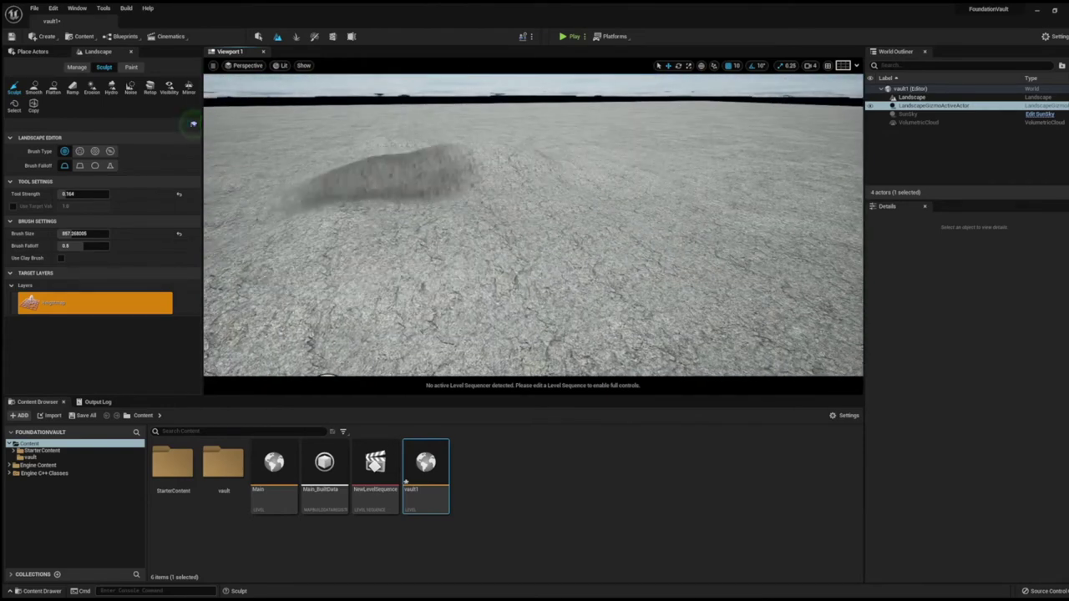
mouse_move(529, 239)
right_mouse_down()
mouse_move(529, 200)
mouse_move(267, 195)
right_mouse_up()
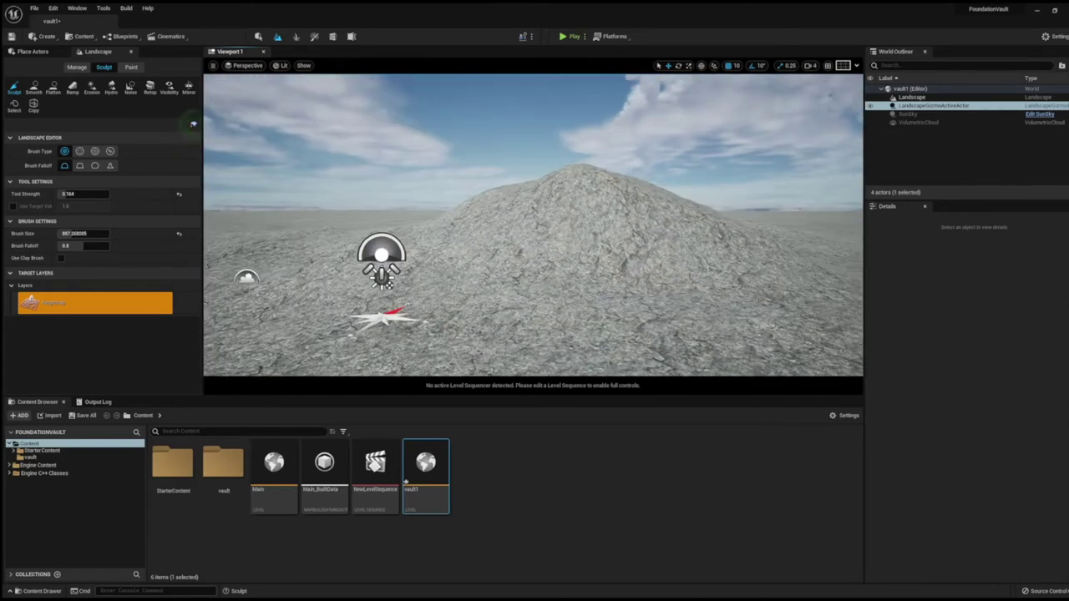
left_click_drag(267, 196, 267, 196)
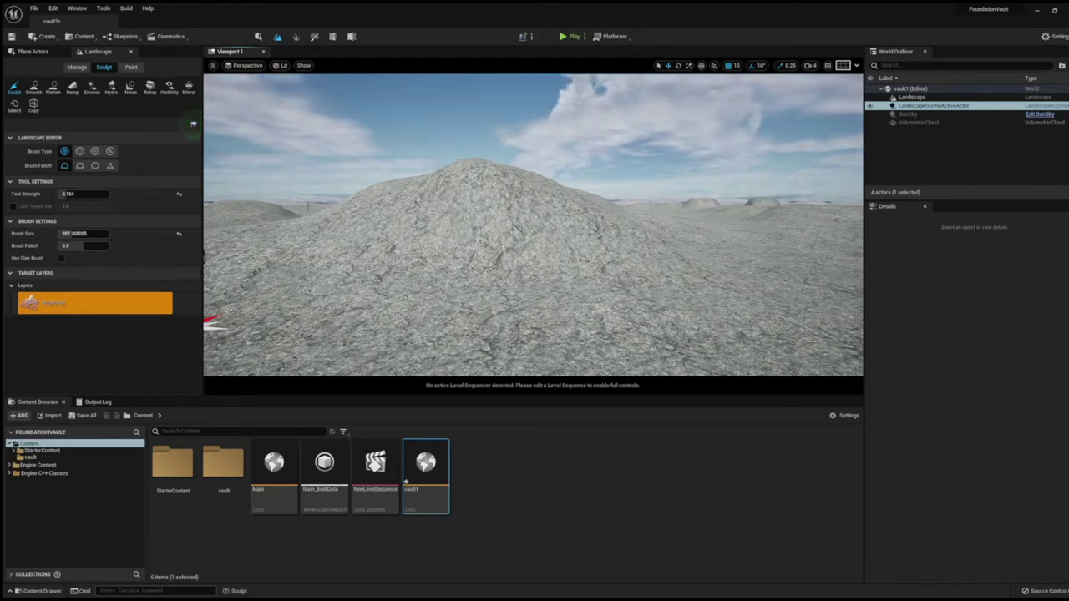
scroll(684, 283, "down", 5)
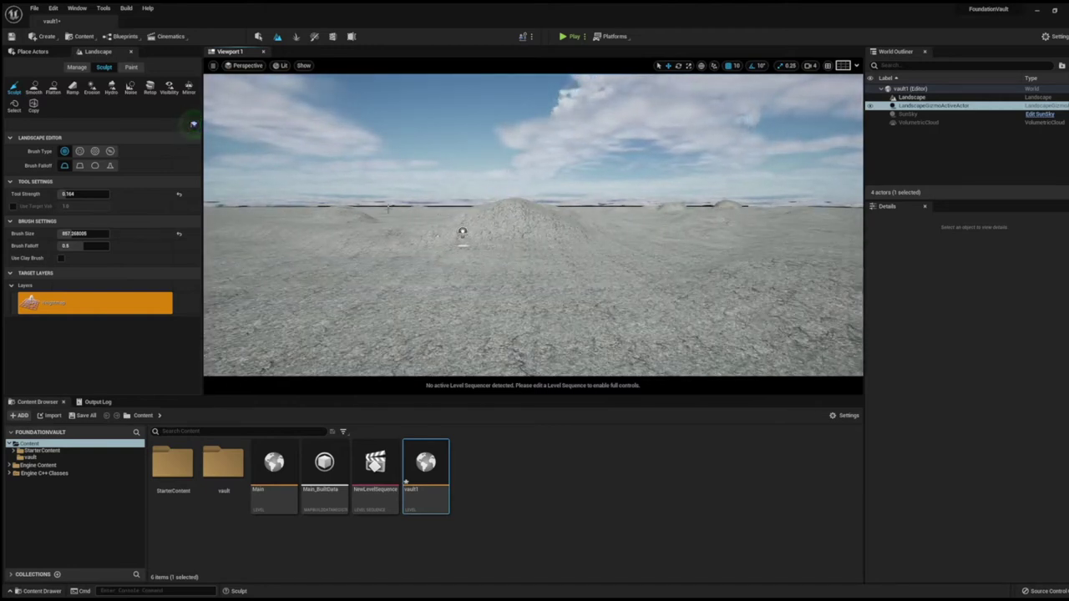
left_click_drag(510, 217, 567, 290)
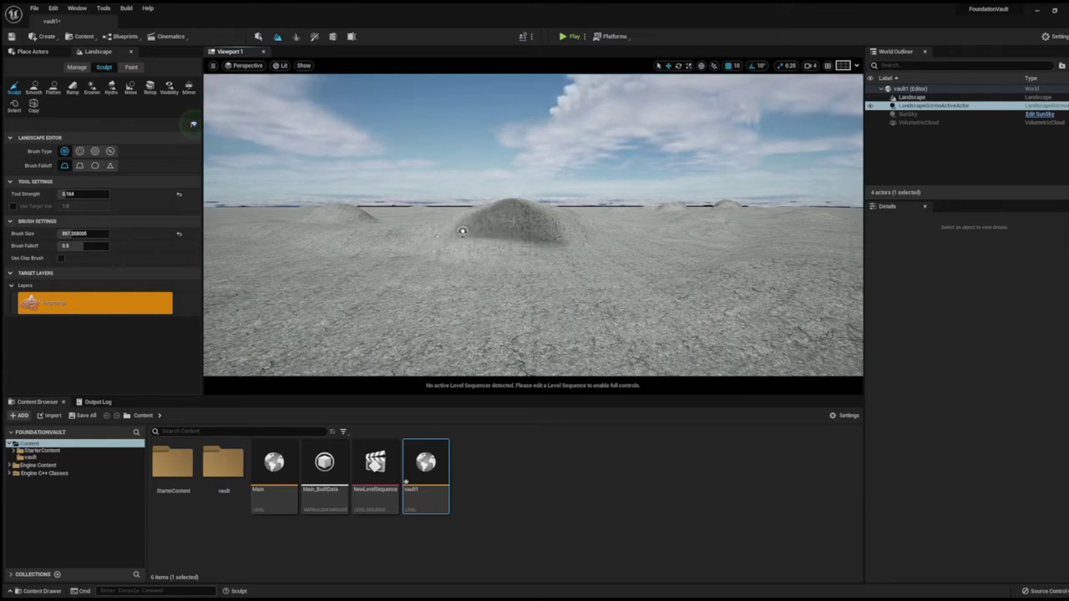
scroll(568, 291, "up", 3)
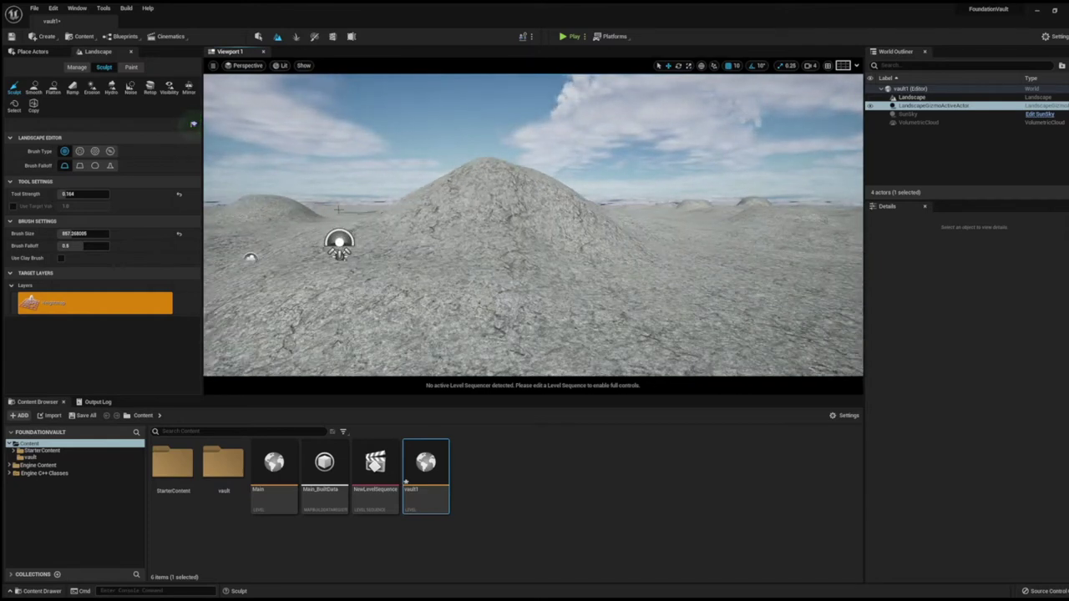
- Erode the hill, then place BP_Vault from the vault folder above the mound
left_click(92, 88)
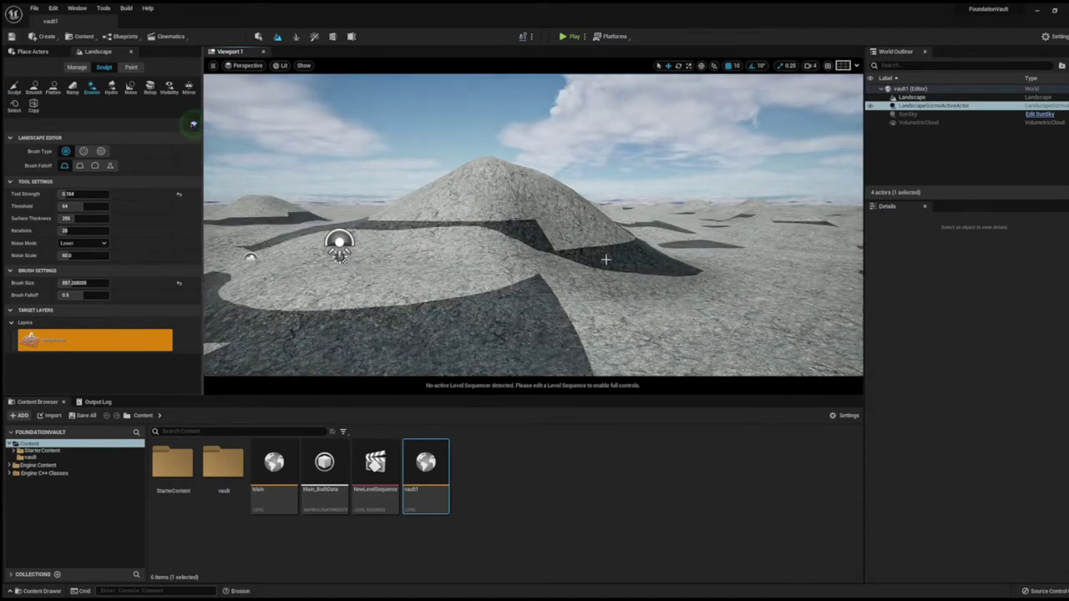
right_click_drag(319, 251, 367, 224)
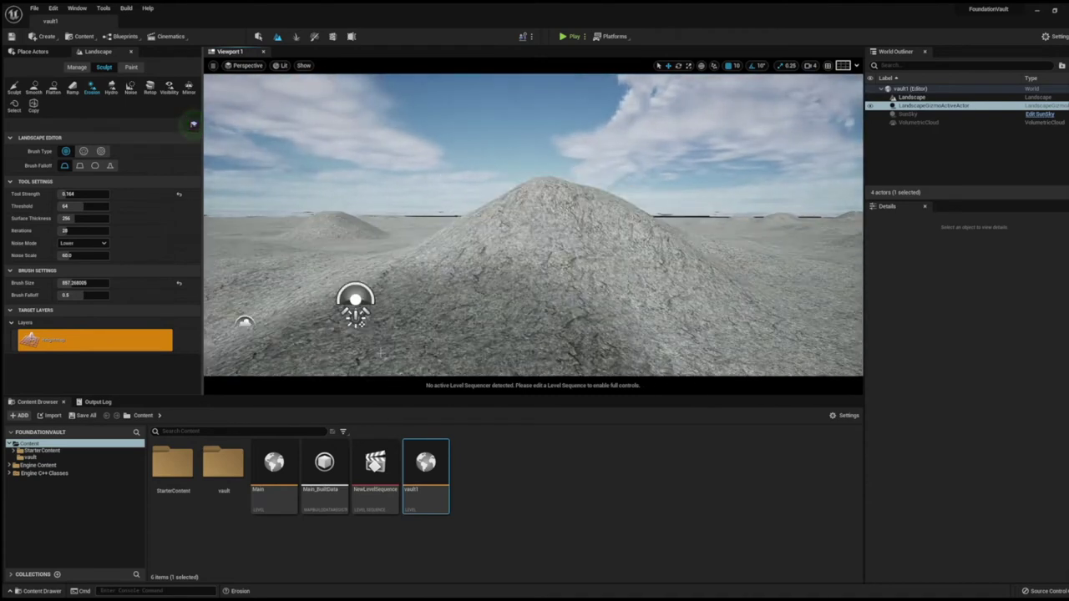
left_click(258, 36)
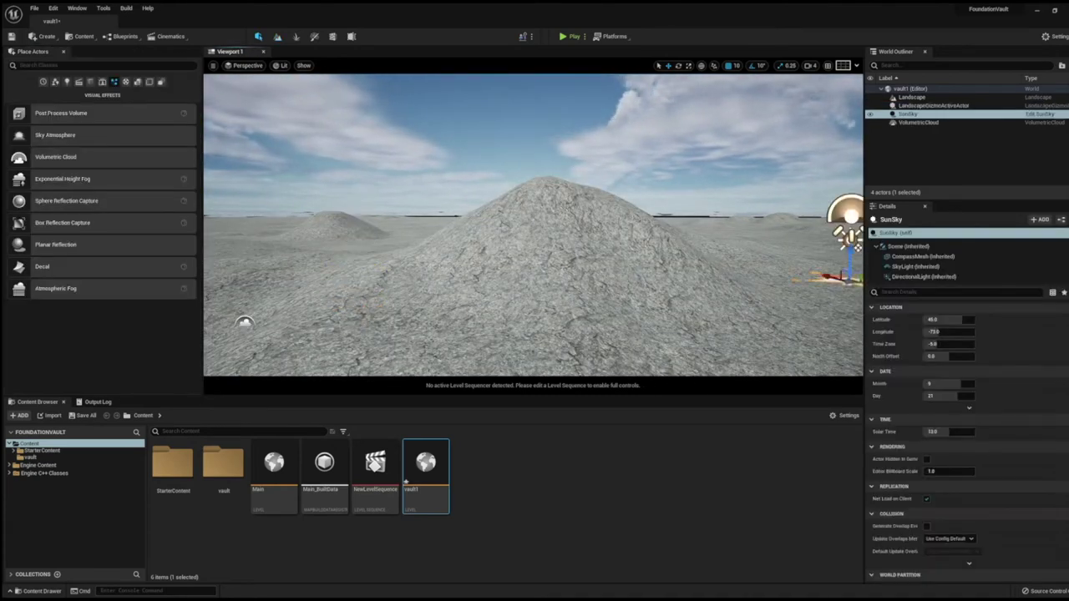
left_click(244, 321)
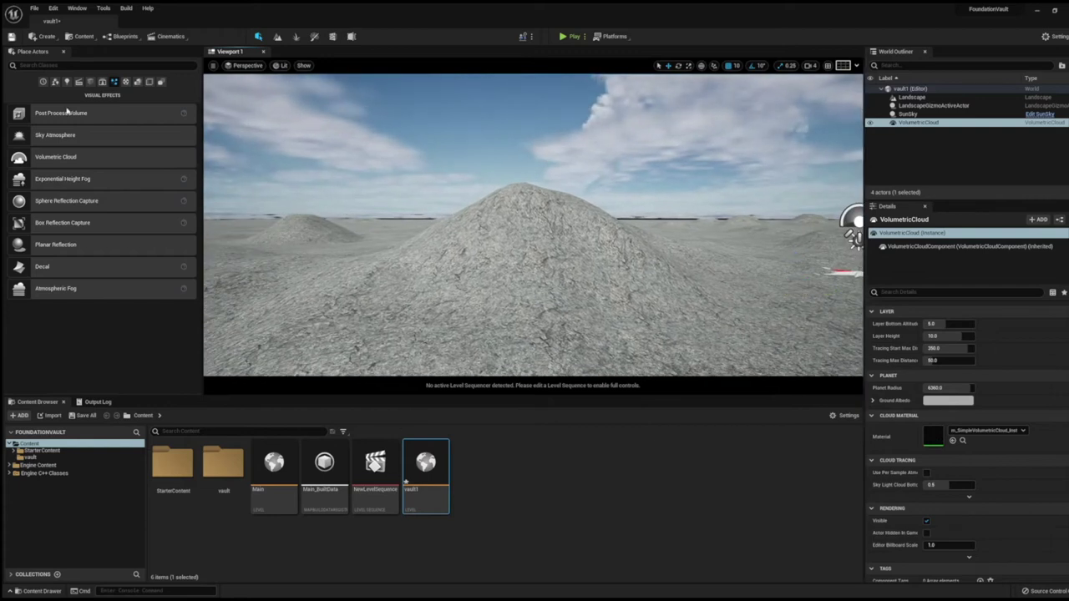
double_click(217, 466)
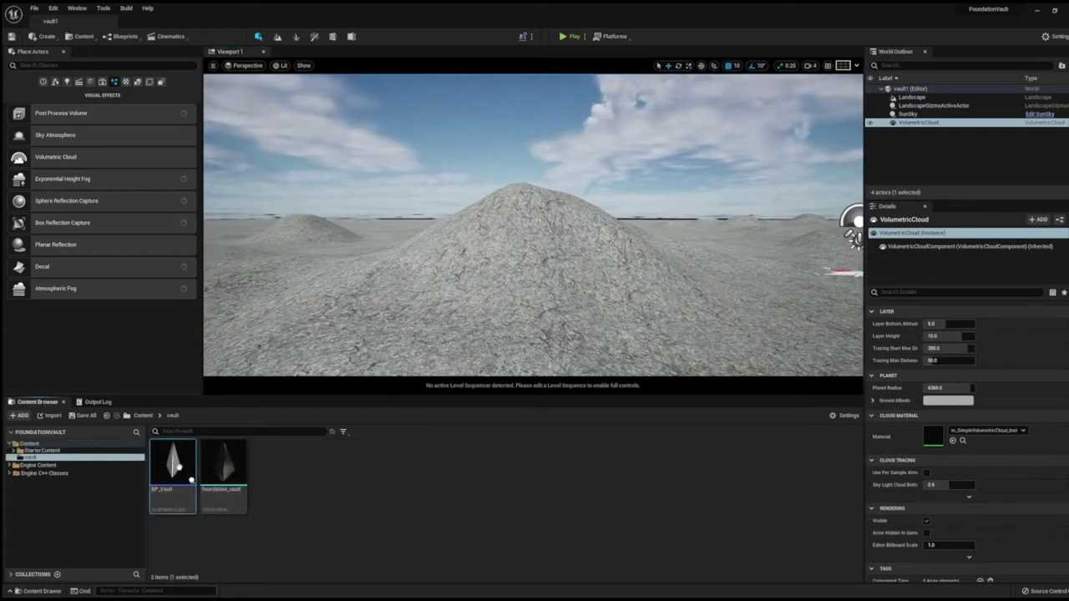
left_click_drag(533, 146, 533, 146)
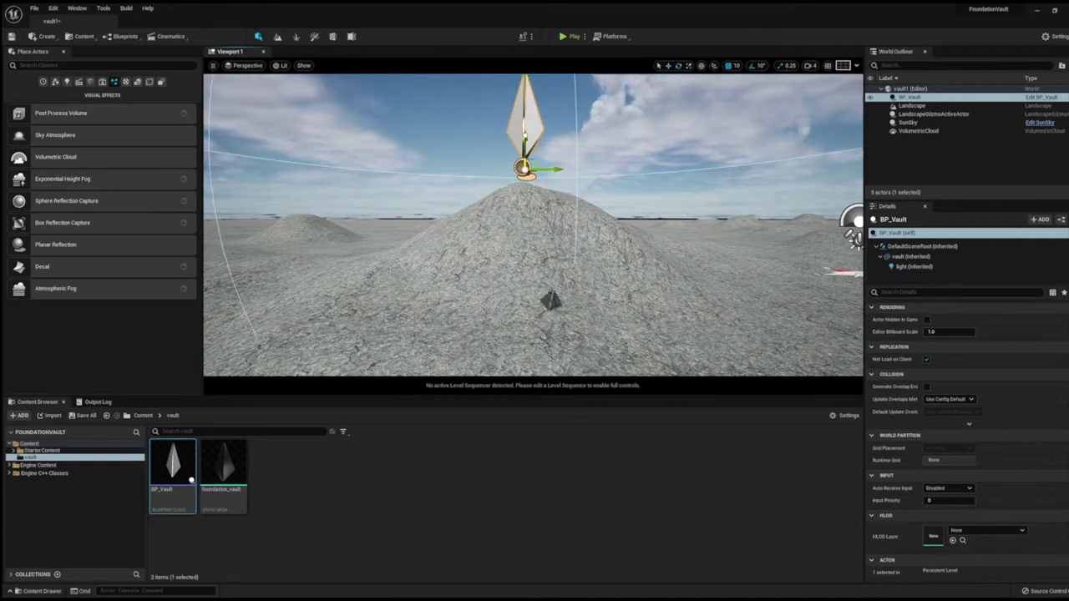
mouse_move(294, 186)
right_mouse_down()
mouse_move(467, 167)
mouse_move(501, 200)
mouse_move(434, 209)
right_mouse_up()
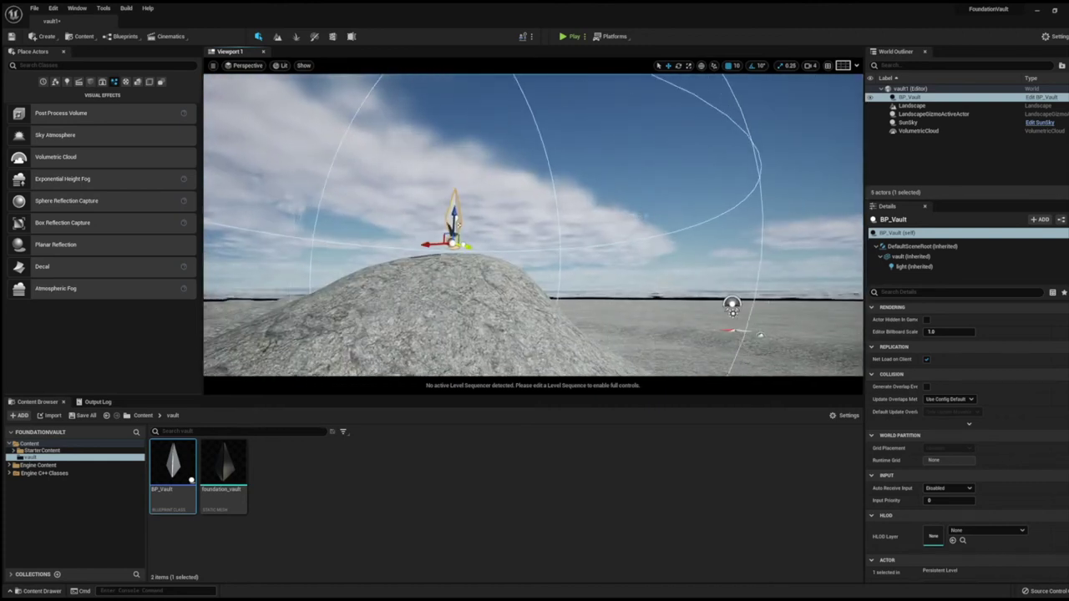
key("f")
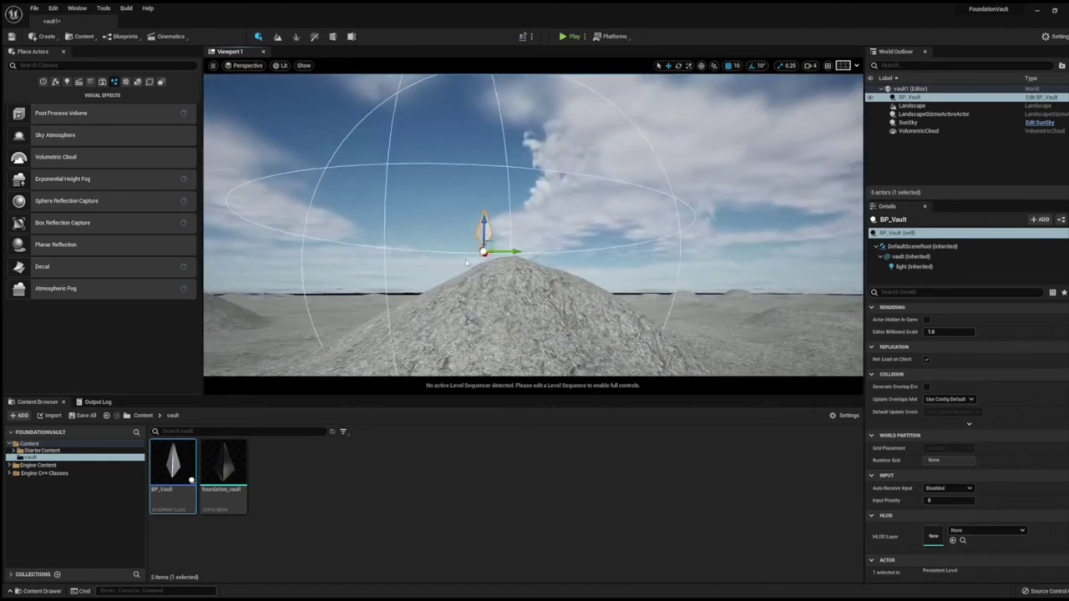
key("alt+j")
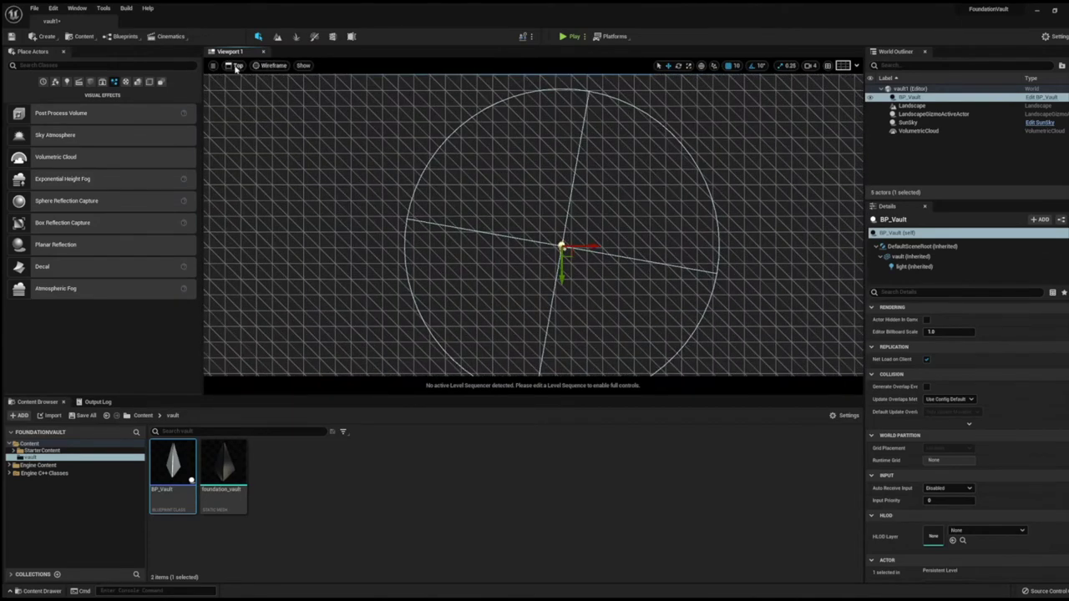
key("alt+g")
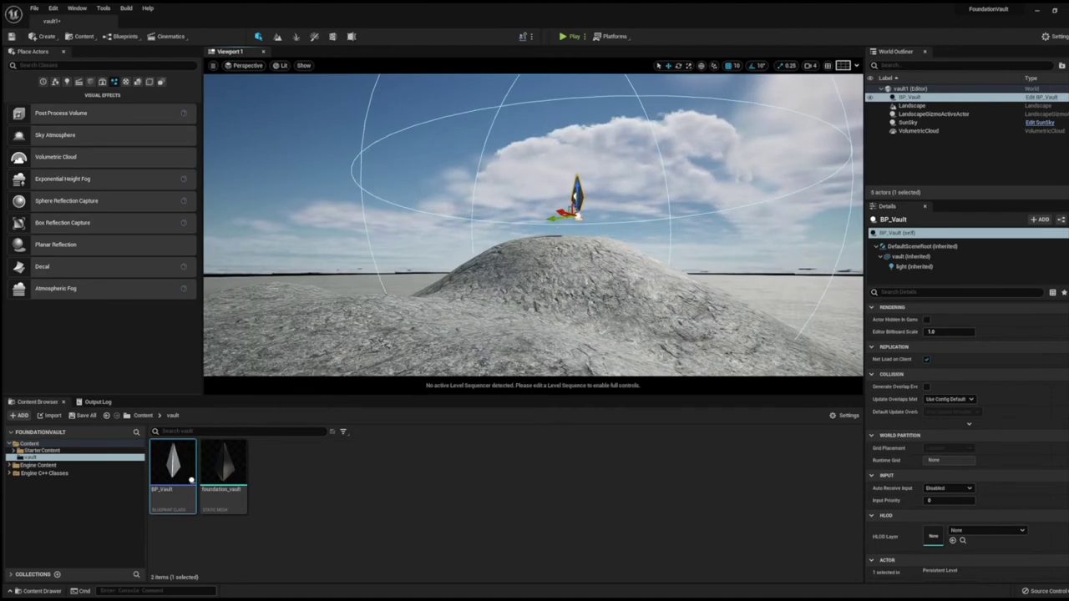
left_click_drag(534, 225, 468, 225, "alt")
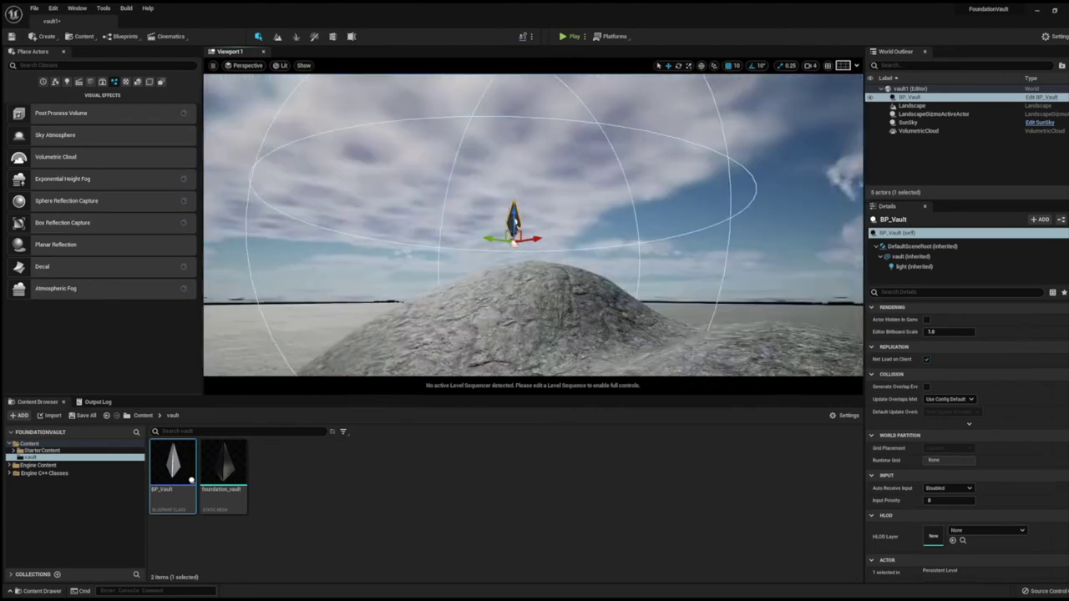
left_click_drag(534, 225, 468, 226, "alt")
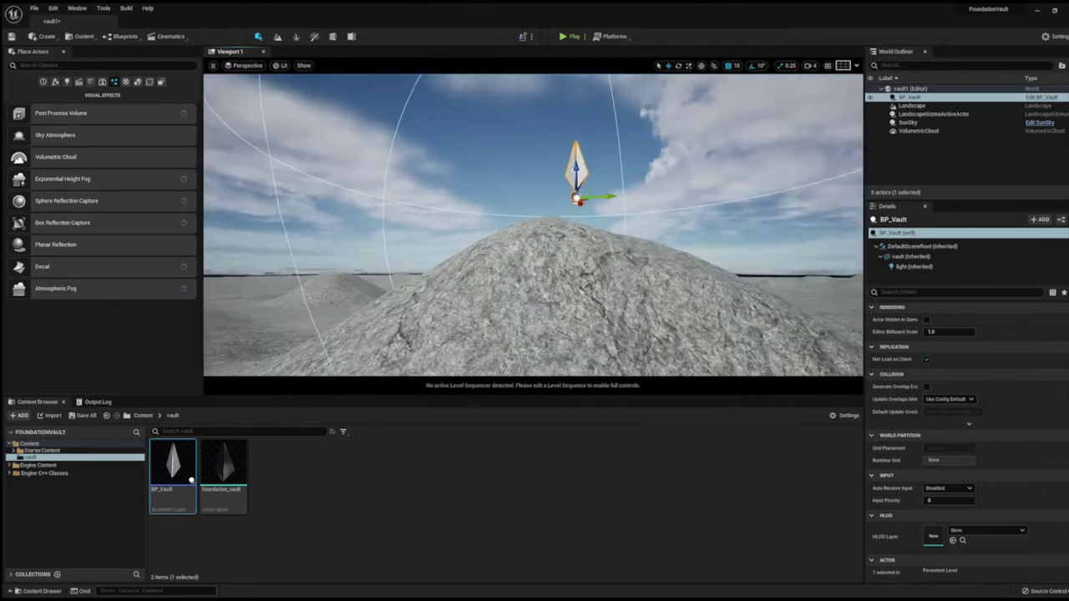
left_click_drag(535, 225, 468, 226, "alt")
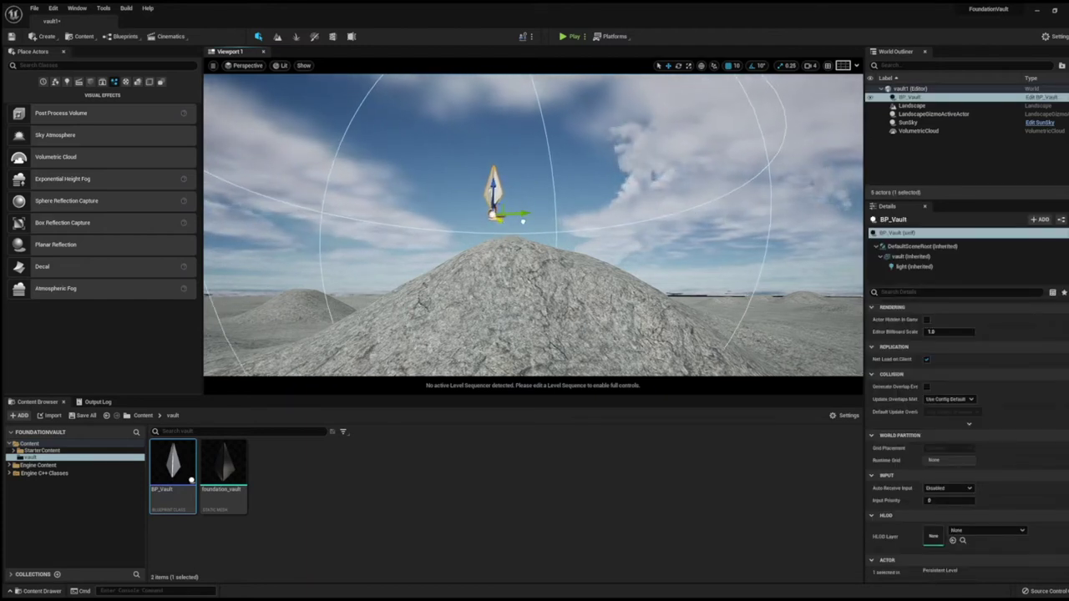
left_click_drag(487, 229, 467, 226, "alt")
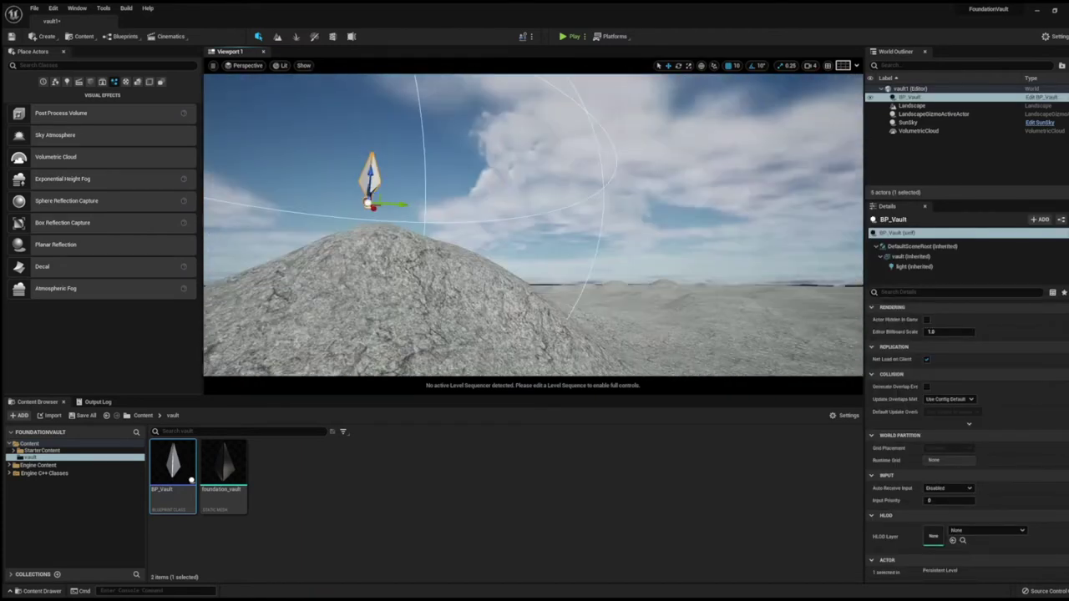
left_click_drag(467, 226, 469, 197, "alt")
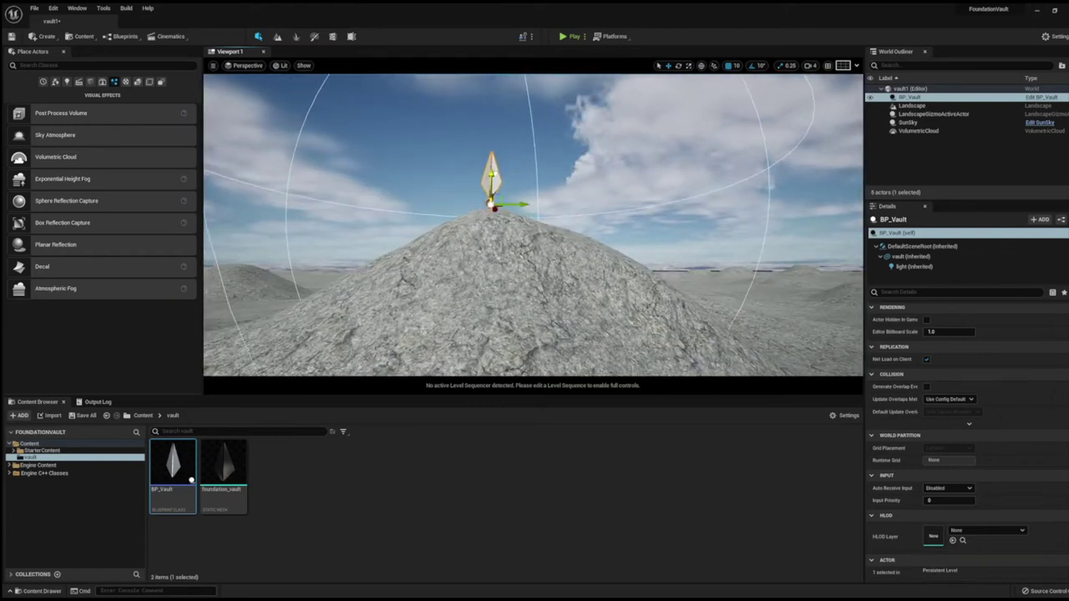
key("Escape")
mouse_move(470, 197)
left_mouse_down("alt")
mouse_move(501, 200)
mouse_move(501, 233)
left_mouse_up("alt")
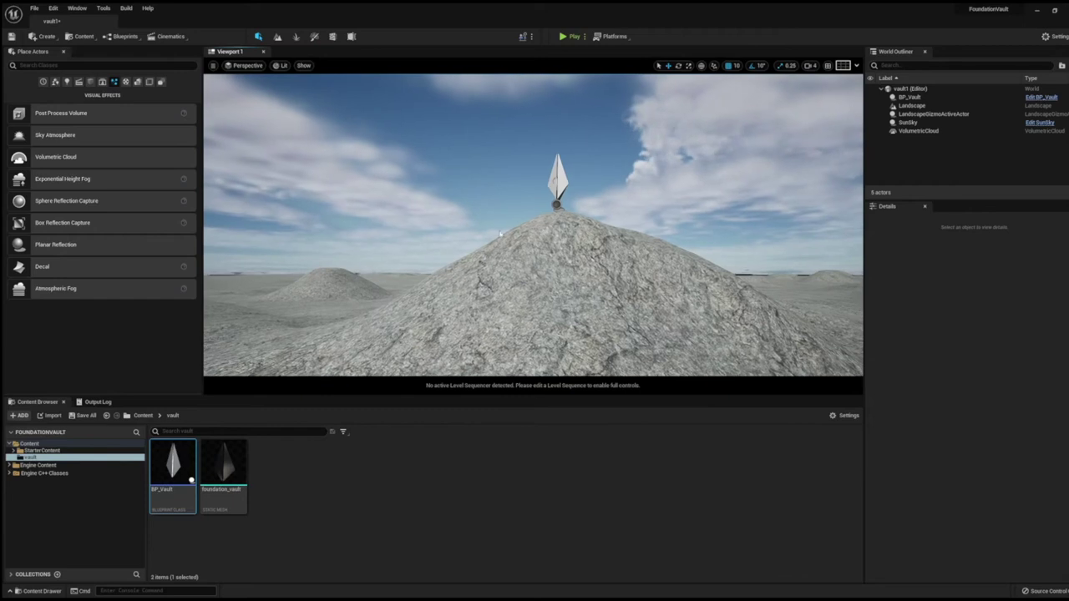
- Place a Cine Camera Actor and position it facing the mound
left_click(78, 82)
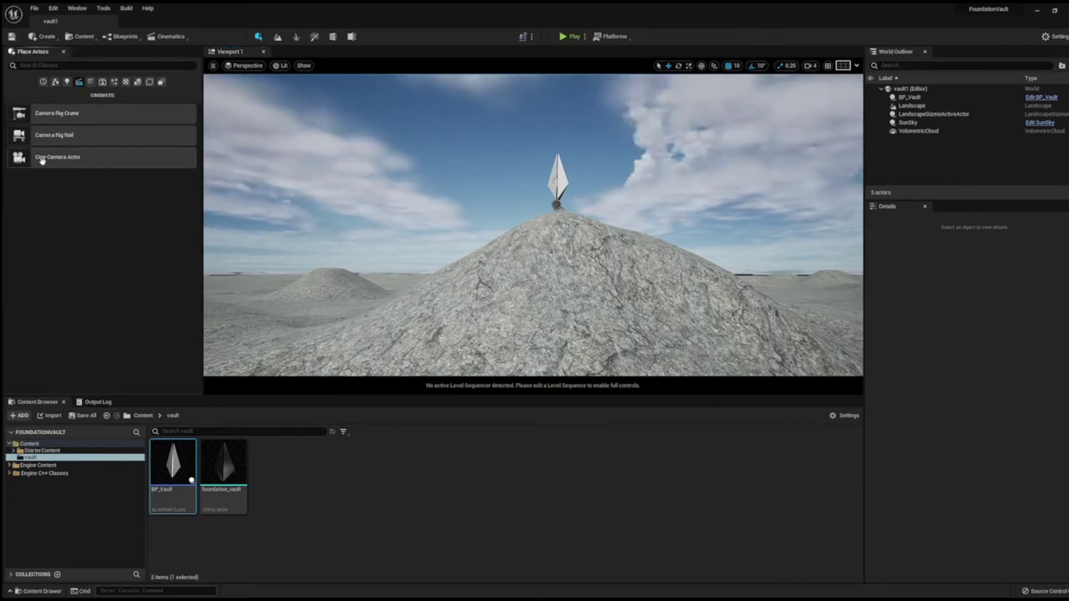
mouse_move(56, 157)
left_mouse_down()
mouse_move(522, 334)
mouse_move(513, 173)
mouse_move(521, 177)
left_mouse_up()
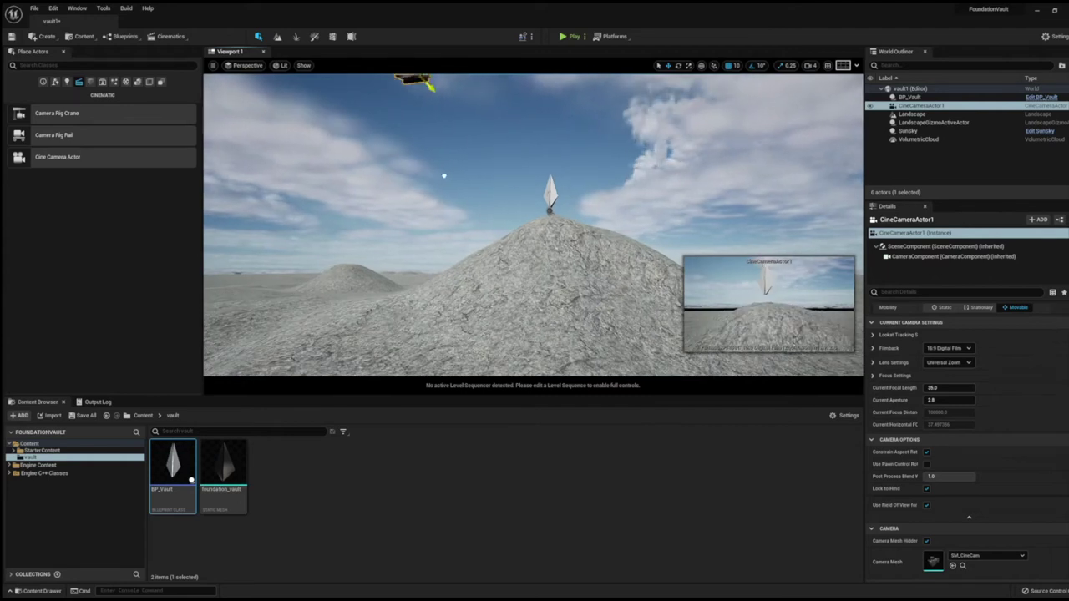
scroll(522, 179, "up", 3)
mouse_move(522, 179)
left_mouse_down()
mouse_move(470, 182)
mouse_move(440, 205)
left_mouse_up()
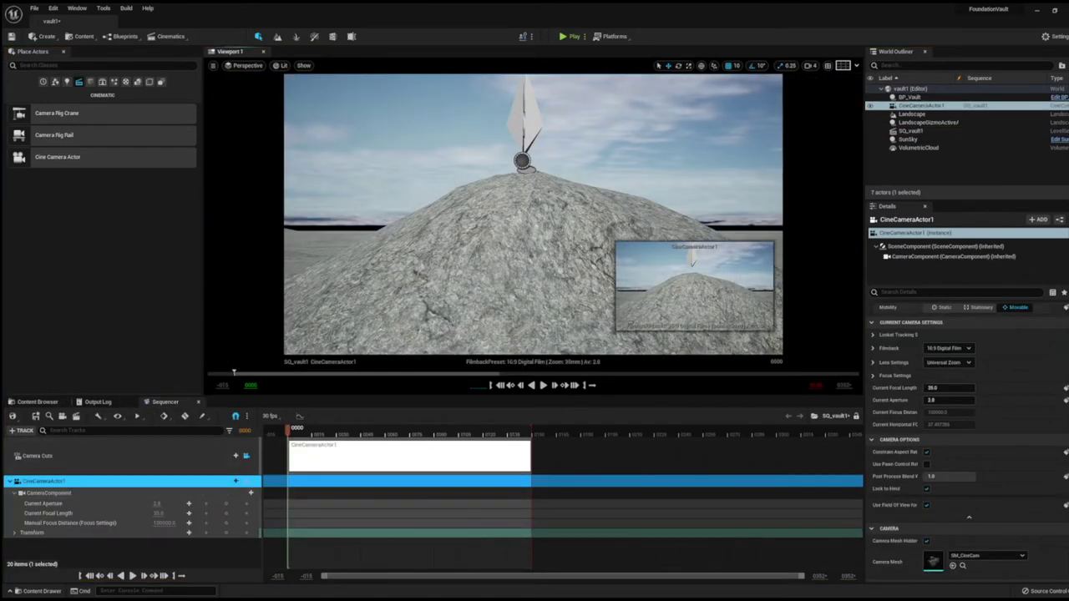
- Select SQ_vault1, exit the camera view, and scrub the sequence from frame 18 to 43
left_click(910, 131)
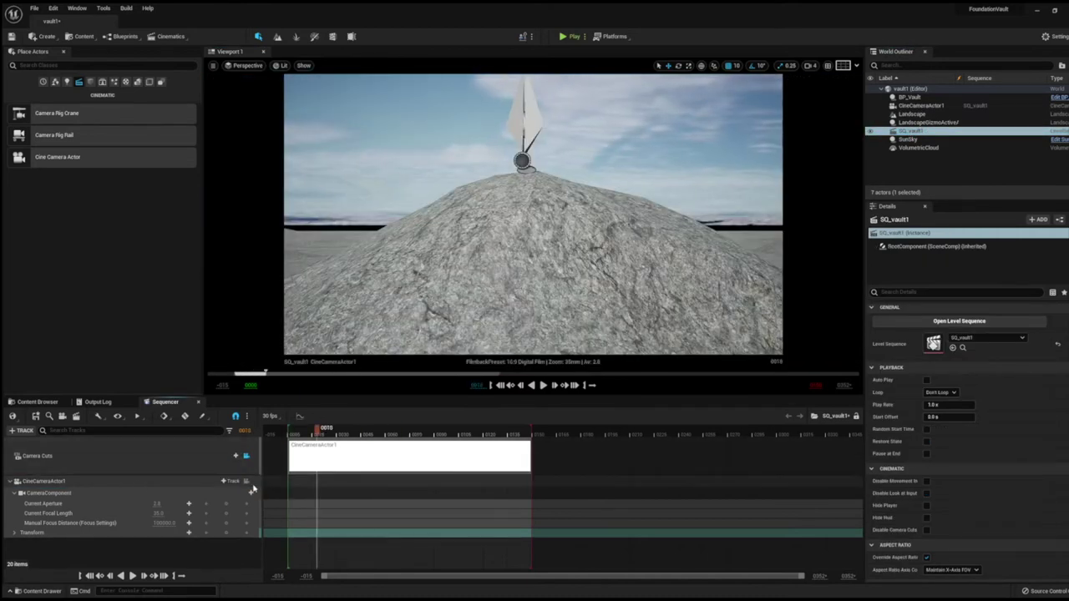
left_click(247, 482)
left_click_drag(570, 87, 570, 50)
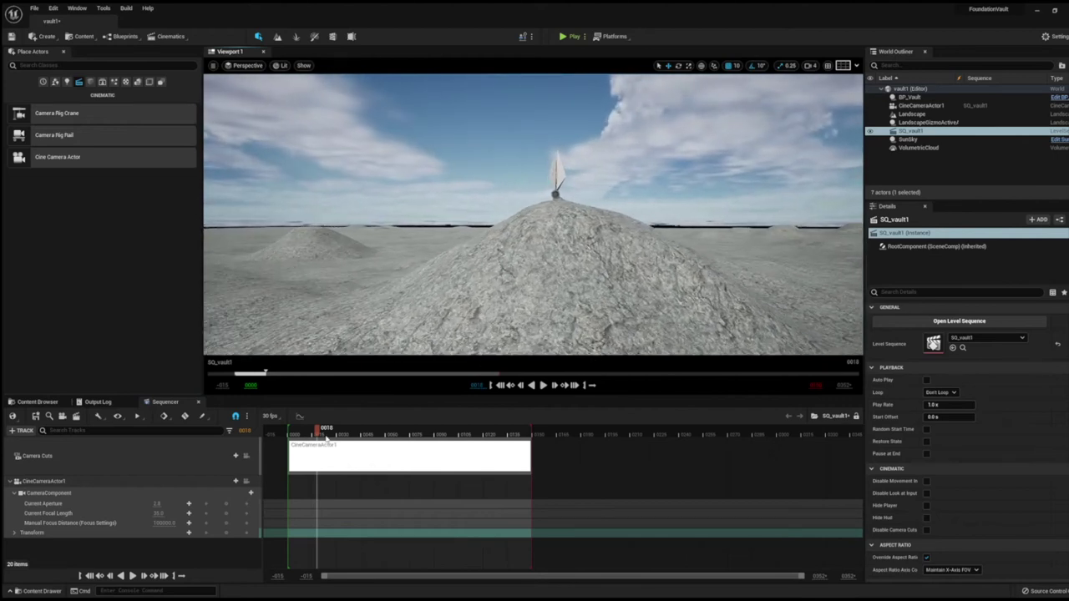
left_click_drag(317, 430, 359, 430)
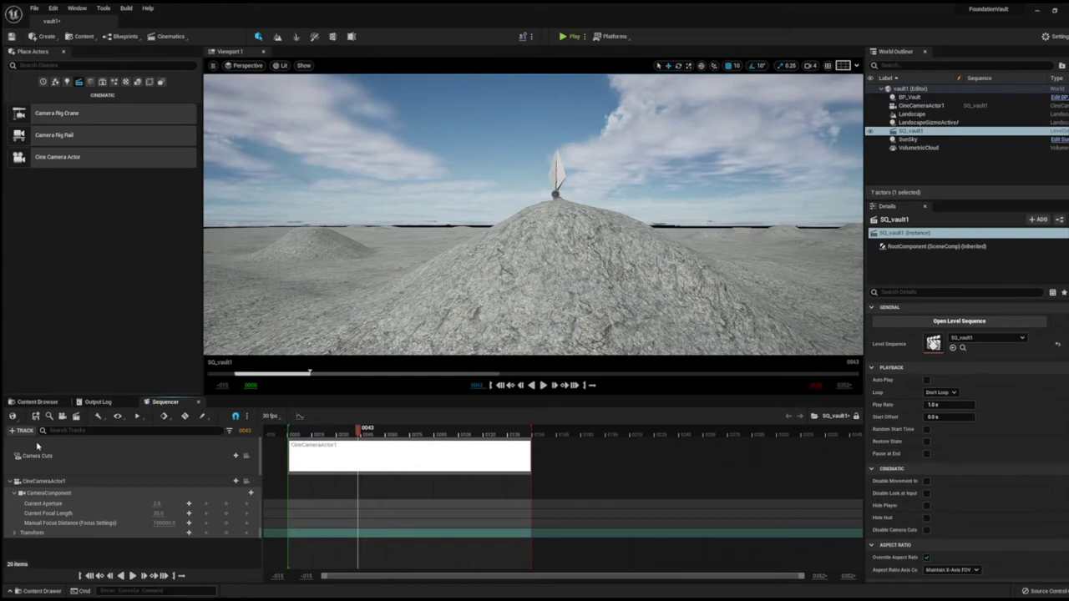
- Set CineCameraActor1's focal length to 16mm and focus it on the mound's peak
left_click(245, 482)
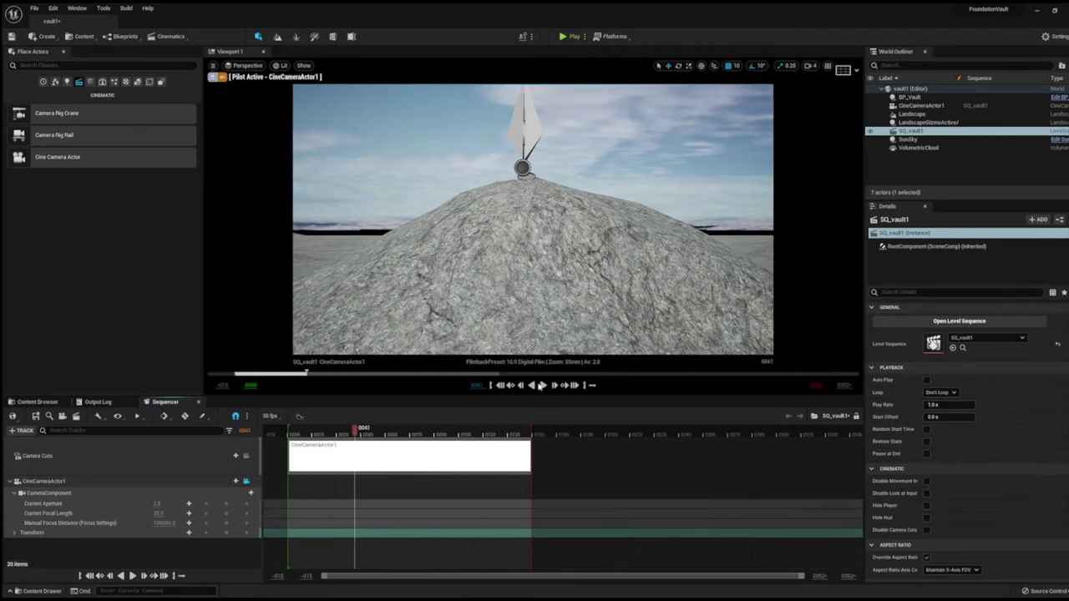
left_click_drag(944, 387, 952, 387)
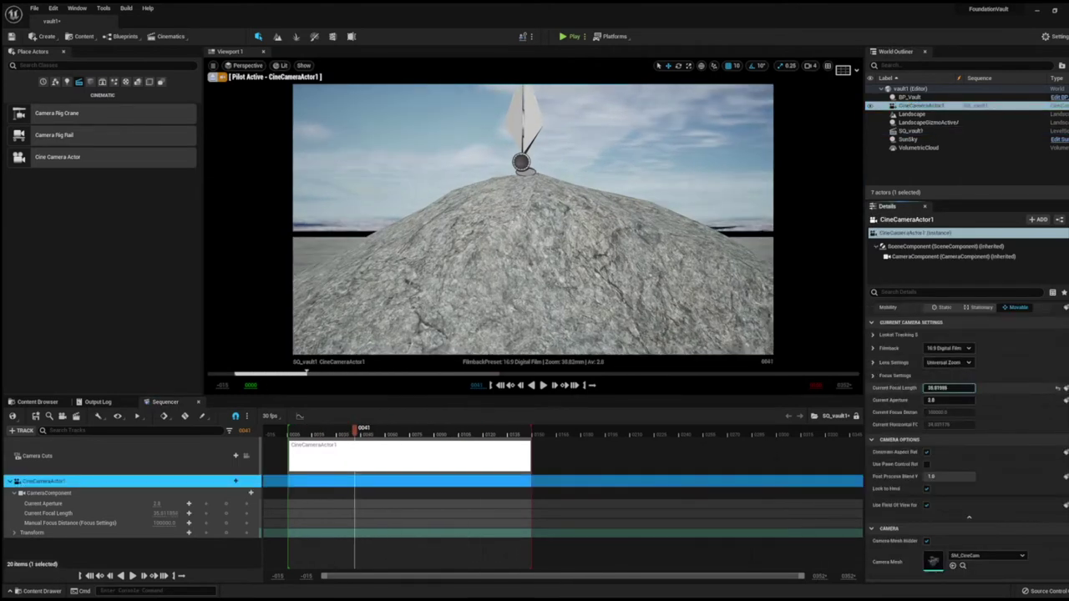
type("16")
key("Return")
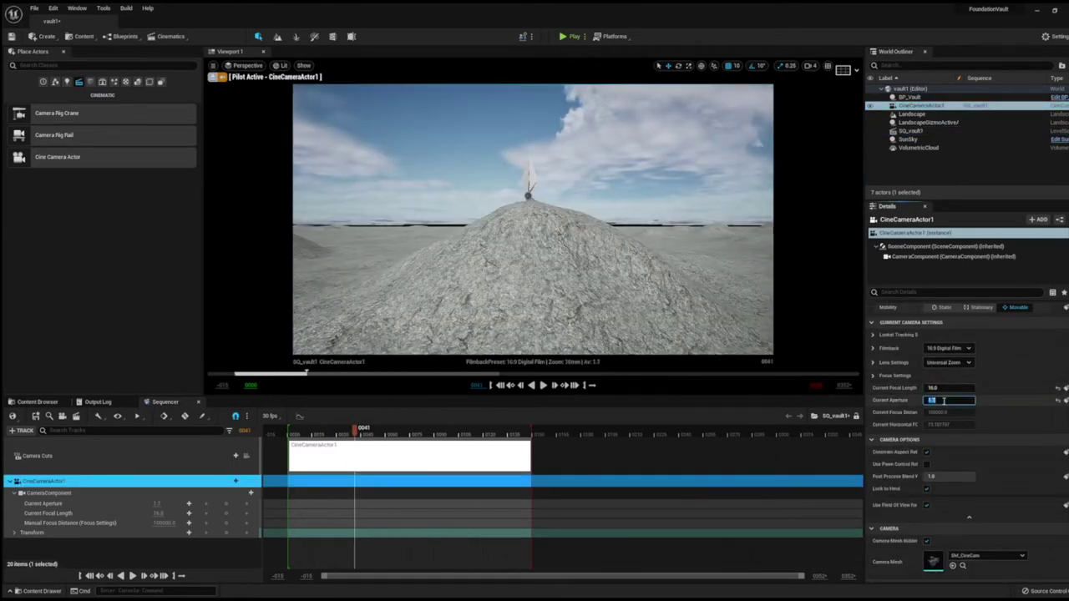
scroll(944, 400, "down", 1)
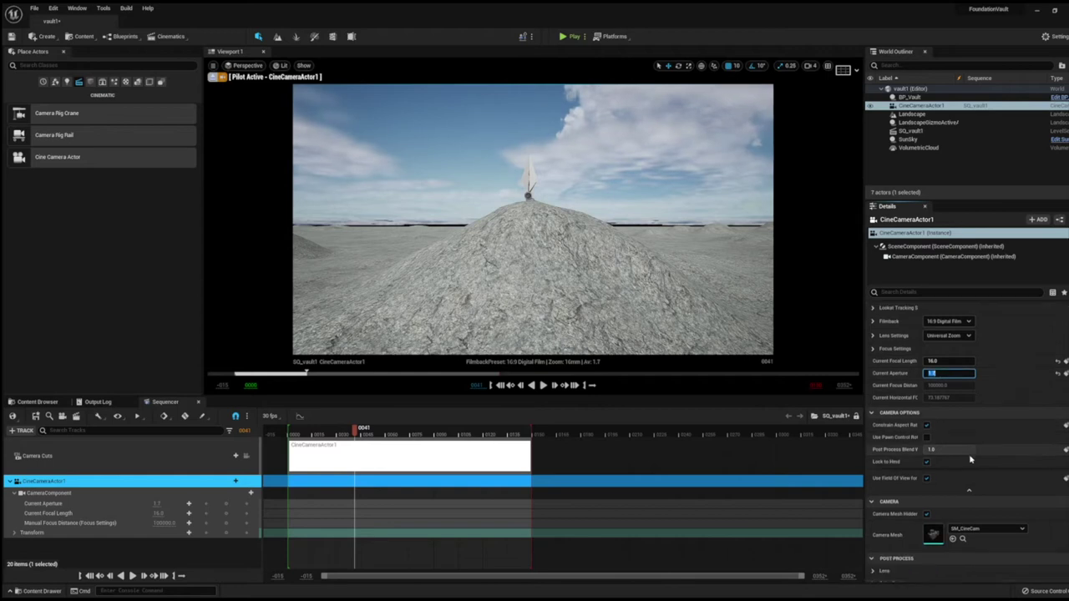
left_click(873, 350)
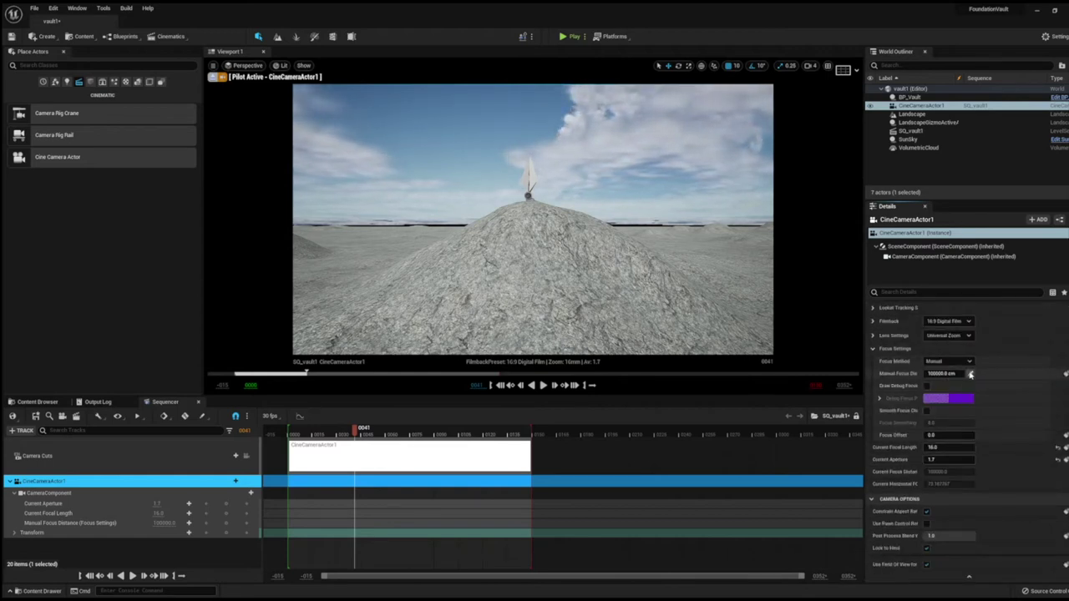
left_click(926, 386)
left_click_drag(942, 373, 927, 373)
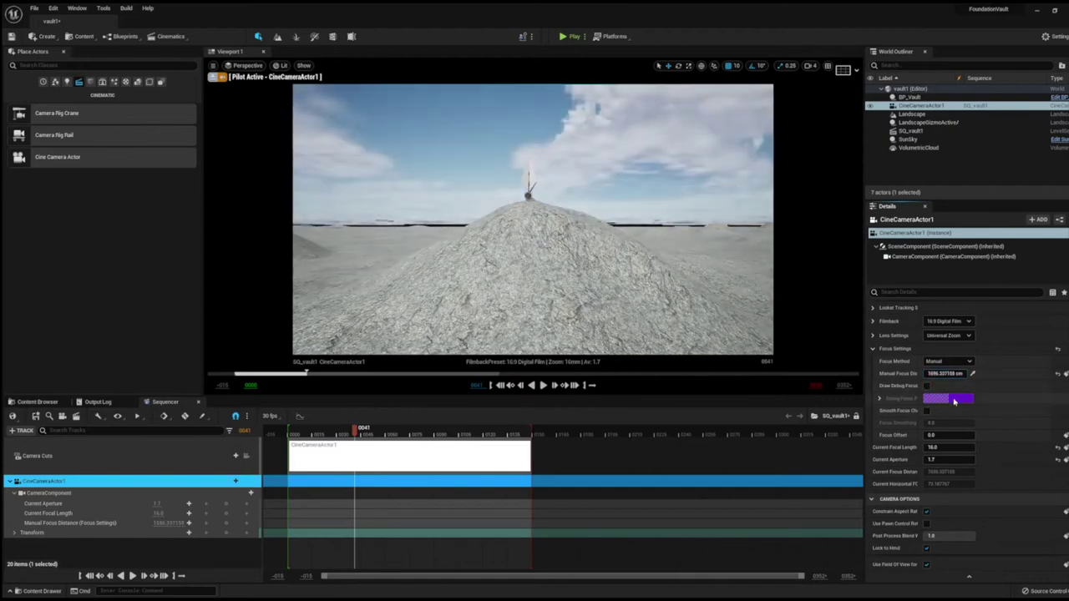
- Enable bloom intensity, Manual exposure metering, exposure compensation and ISO 100 on the camera
scroll(956, 461, "down", 7)
left_click(883, 468)
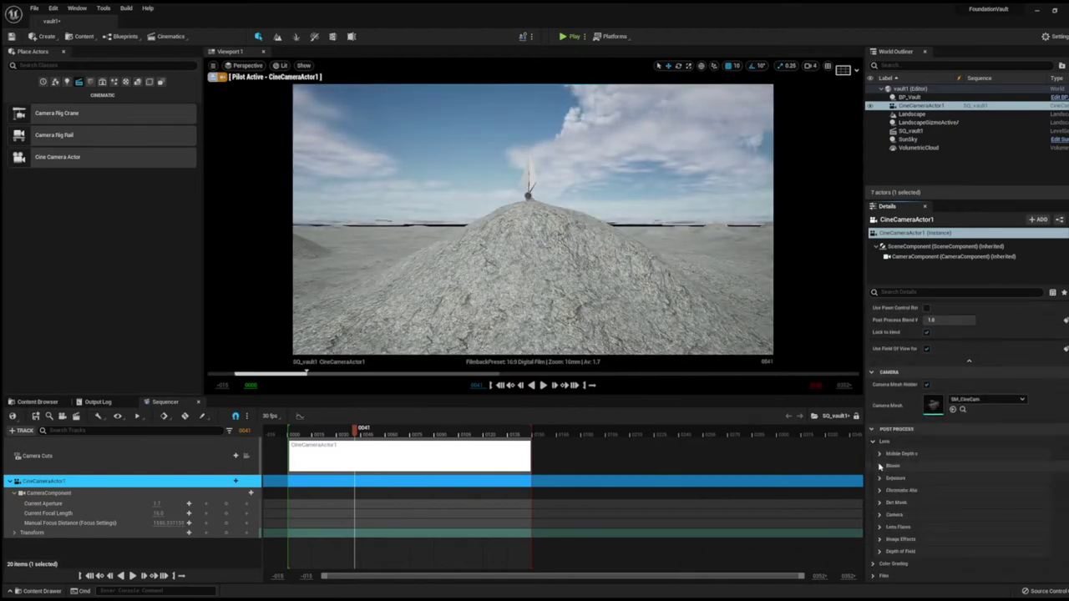
scroll(887, 467, "down", 3)
left_click(888, 450)
scroll(887, 472, "down", 2)
left_click(878, 461)
left_click(888, 474)
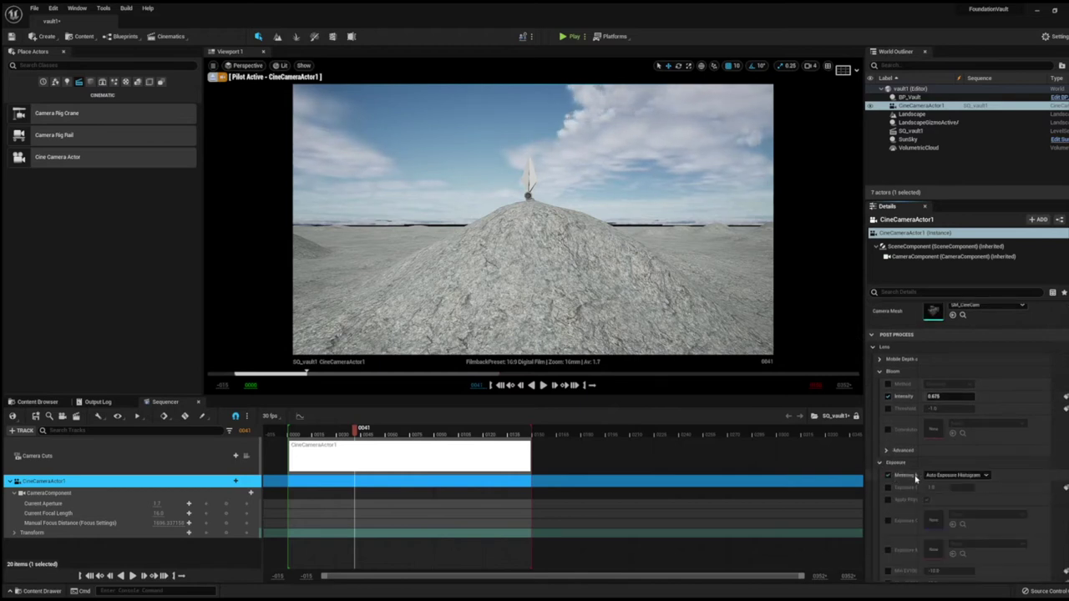
left_click(888, 488)
left_click(943, 487)
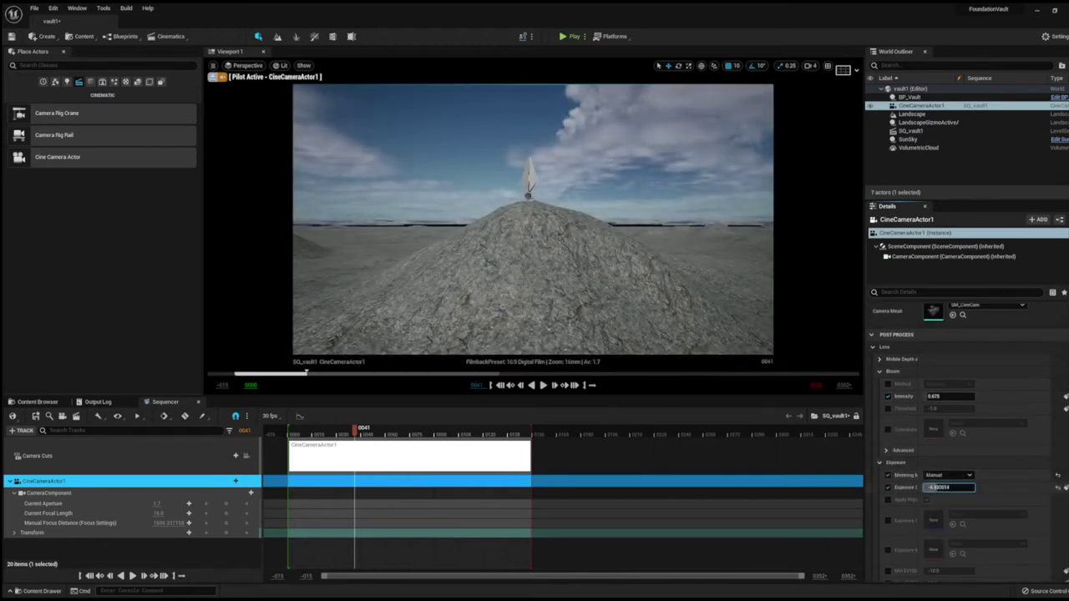
scroll(945, 488, "down", 6)
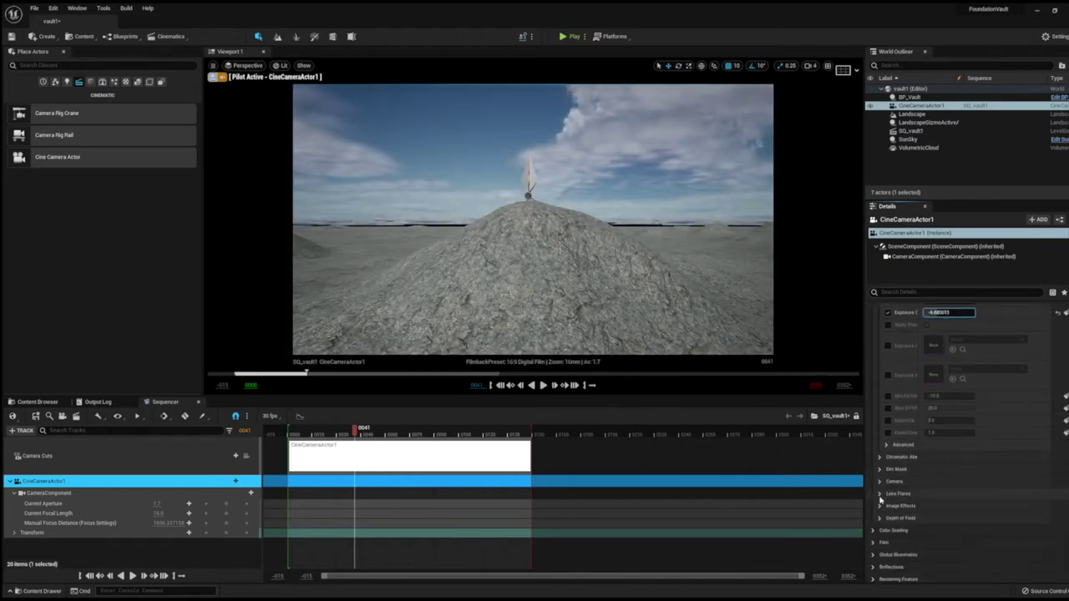
left_click(879, 483)
left_click(888, 506)
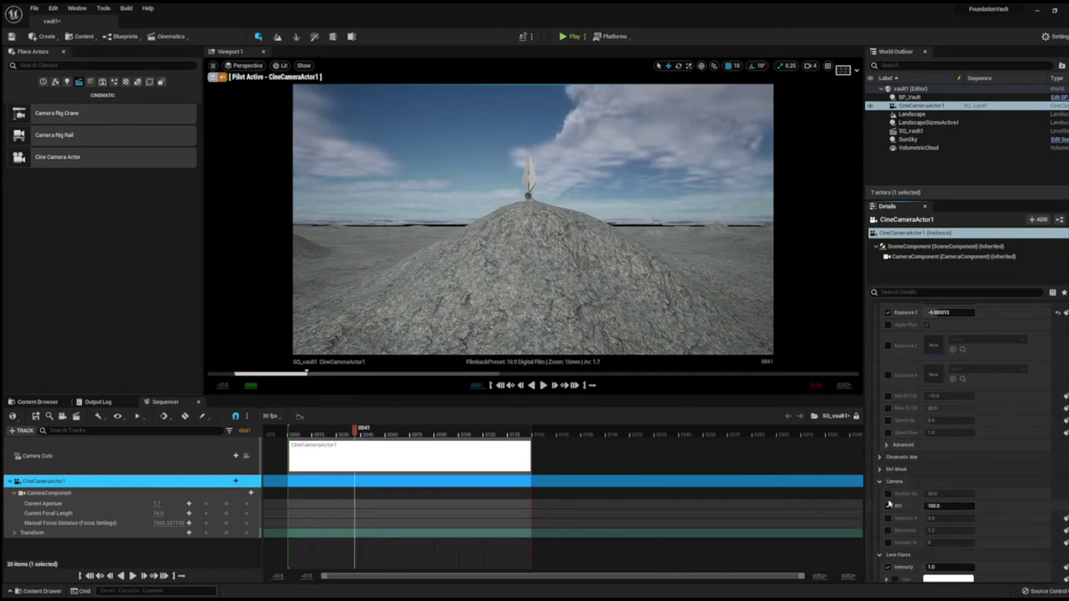
left_click(879, 482)
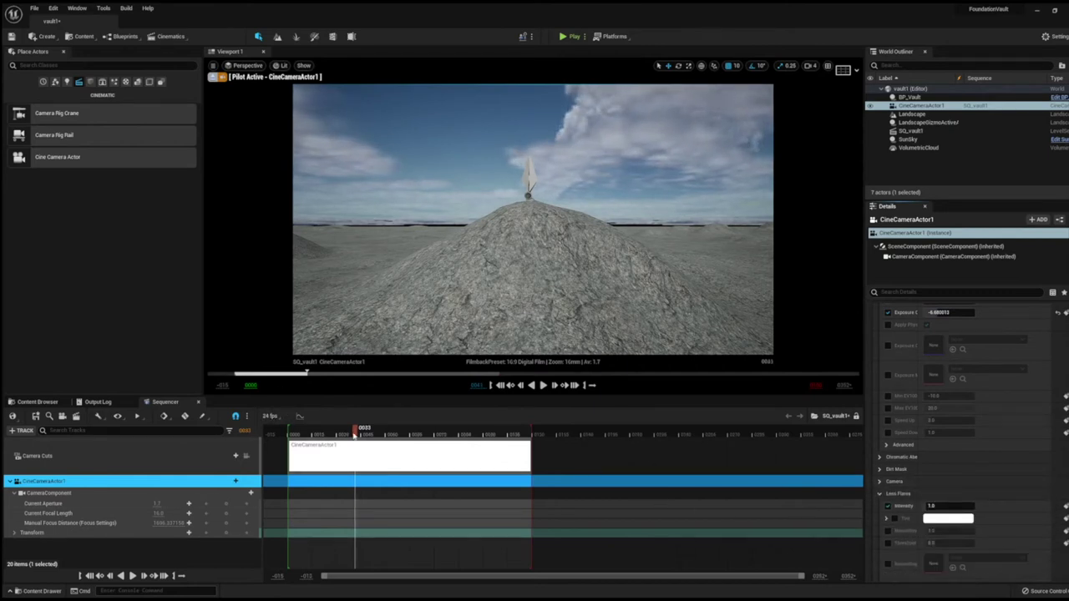
left_click_drag(354, 434, 322, 455)
- Set SunSky's Solar Time lower, Month to 10 and Longitude to about 95, reframing the camera
left_click(908, 138)
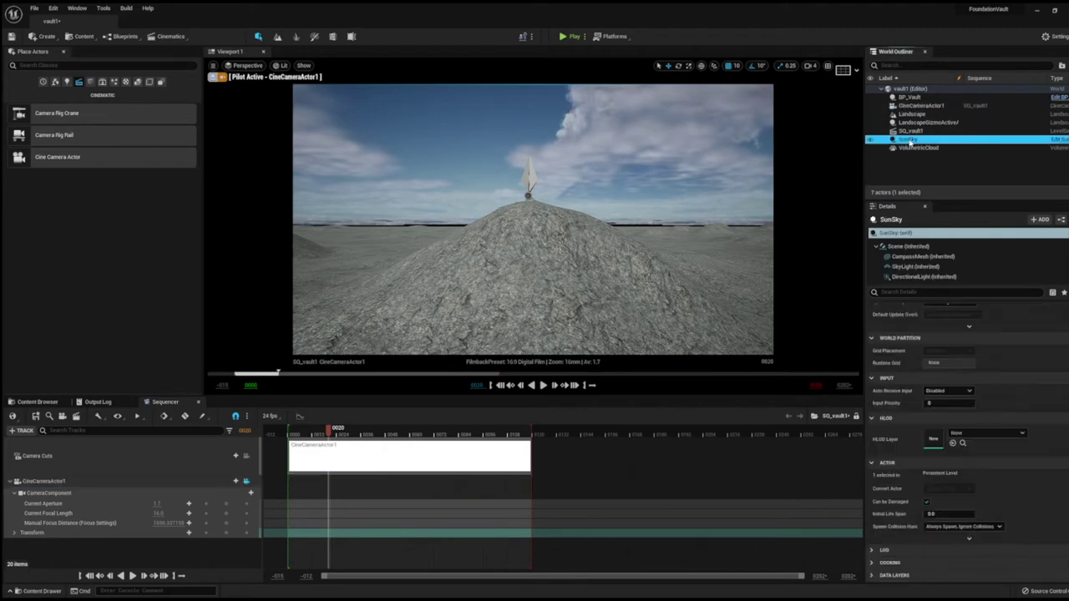
scroll(1005, 503, "up", 5)
left_click_drag(935, 485, 894, 485)
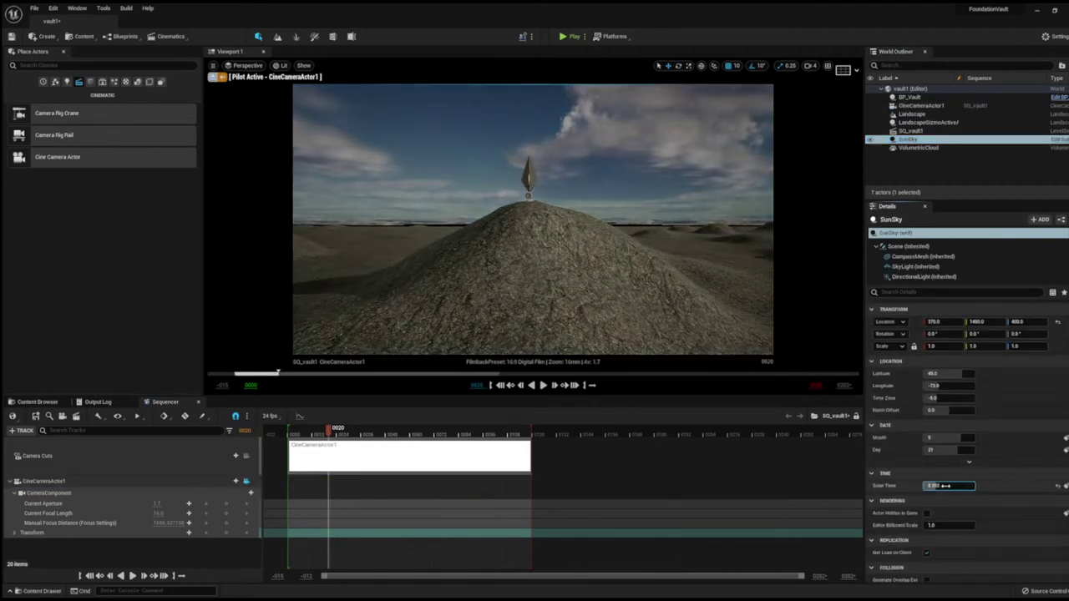
left_click_drag(940, 437, 952, 437)
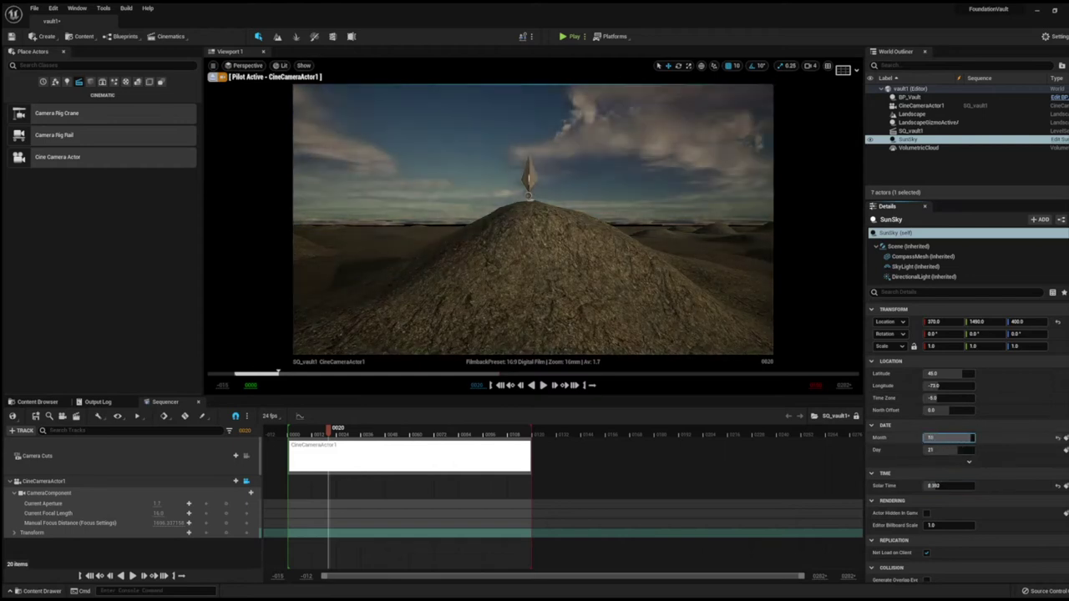
right_click_drag(527, 246, 528, 246)
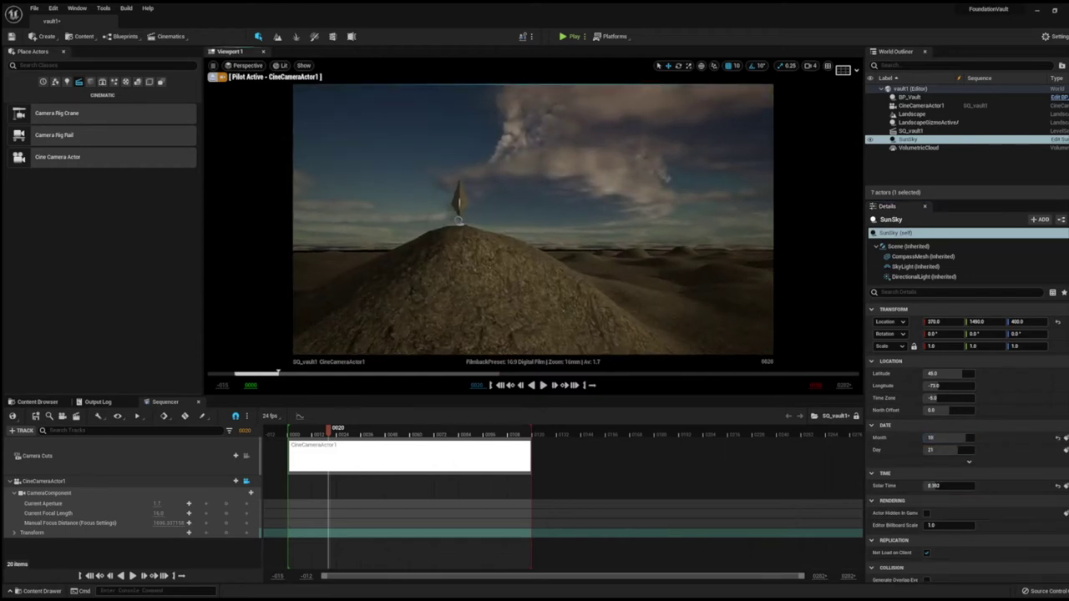
left_click_drag(948, 385, 985, 386)
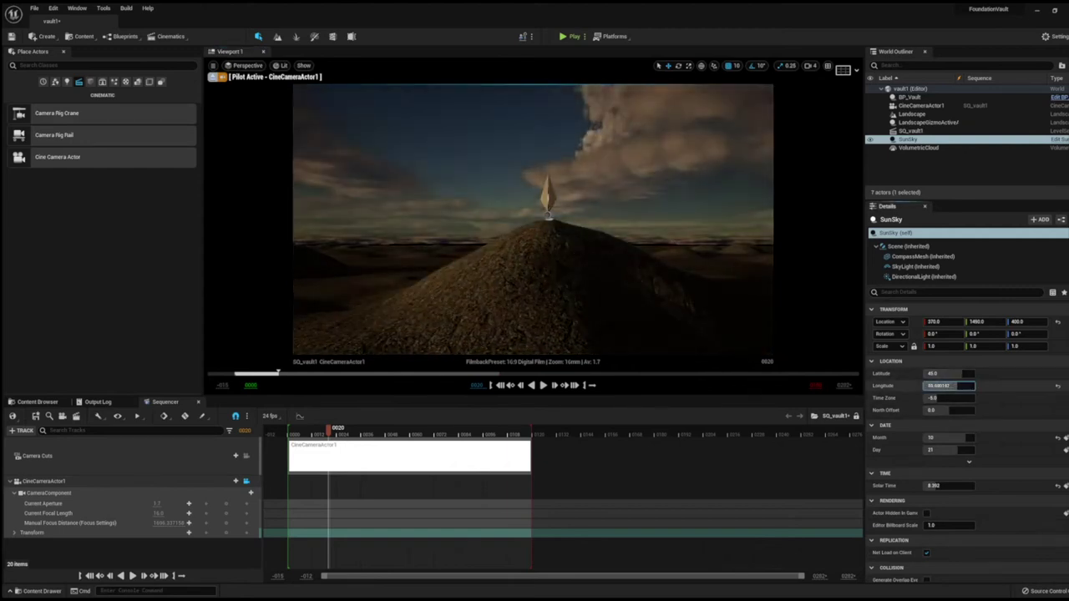
right_click_drag(532, 219, 533, 220)
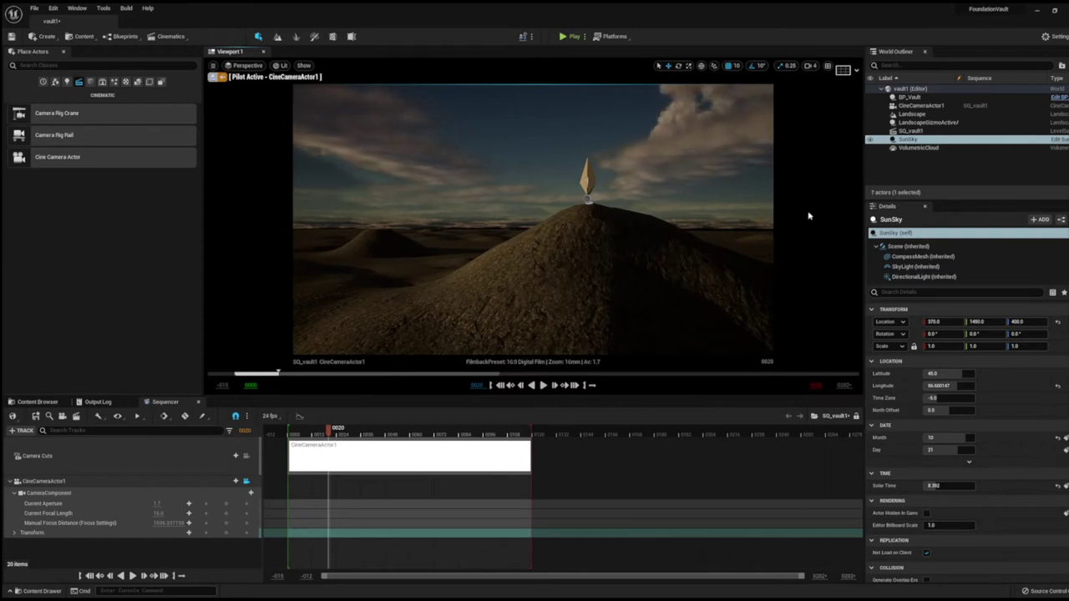
- Lower VolumetricCloud's Layer Bottom Altitude to about 12.84 and Layer Height to about 7.34
left_click(916, 147)
scroll(1000, 475, "down", 1)
scroll(1000, 475, "down", 1)
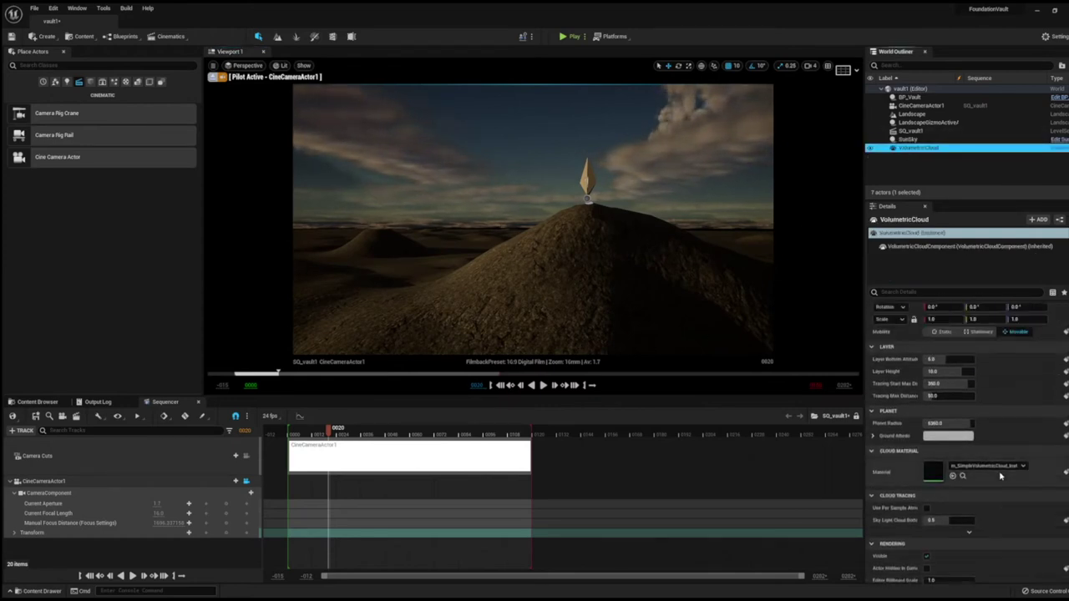
scroll(1000, 475, "up", 1)
mouse_move(947, 398)
left_mouse_down()
mouse_move(918, 398)
mouse_move(969, 386)
mouse_move(954, 420)
mouse_move(963, 411)
mouse_move(968, 423)
left_mouse_up()
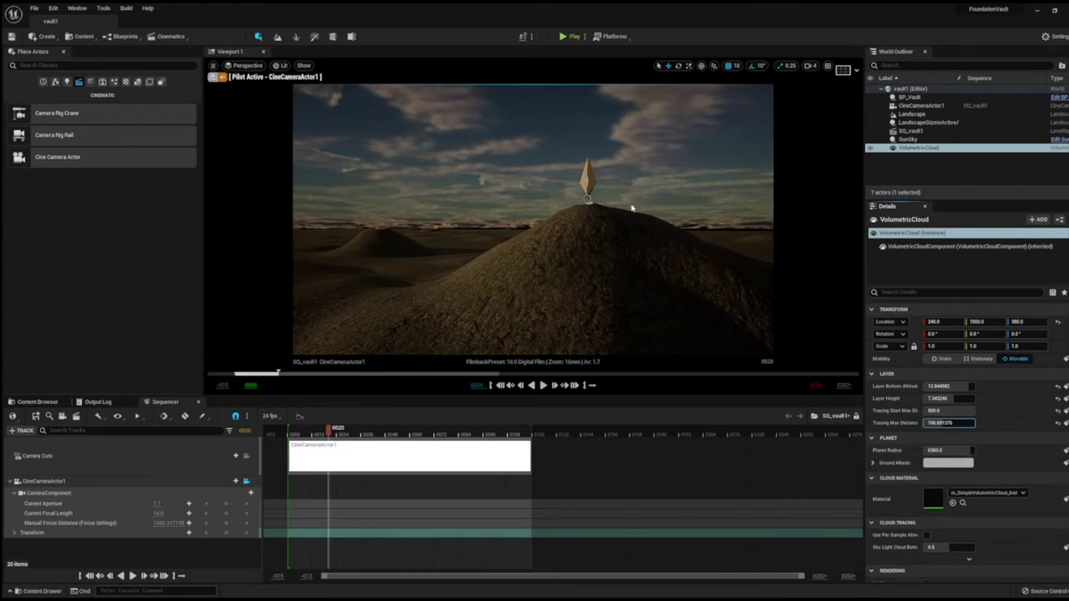
- Fly the camera closer to the crystal and lower BP_Vault to about Z 780
left_click_drag(632, 208, 626, 159)
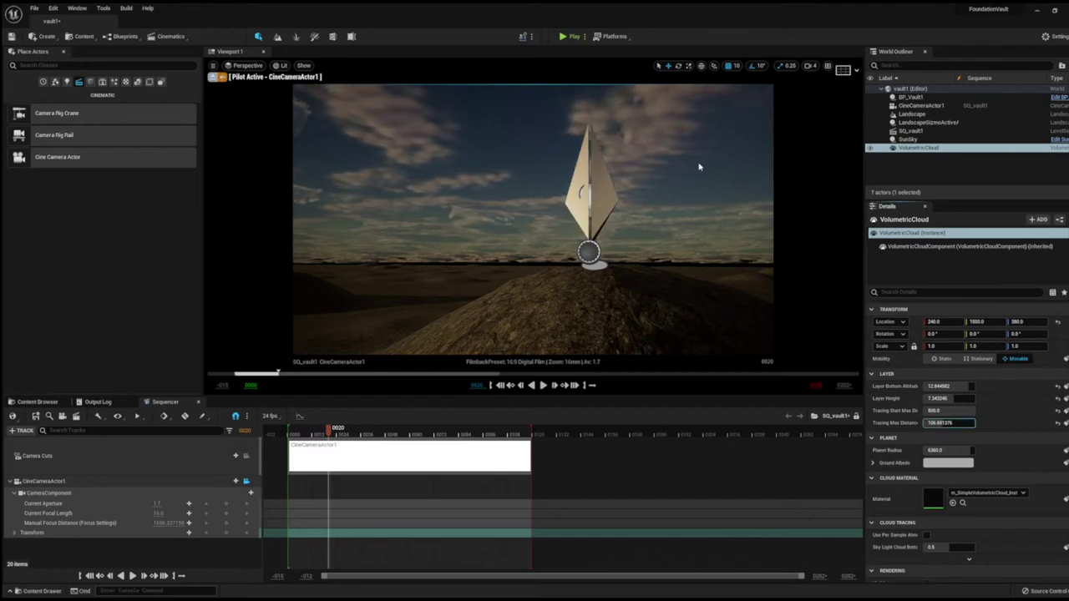
left_click(656, 189)
left_click(589, 201)
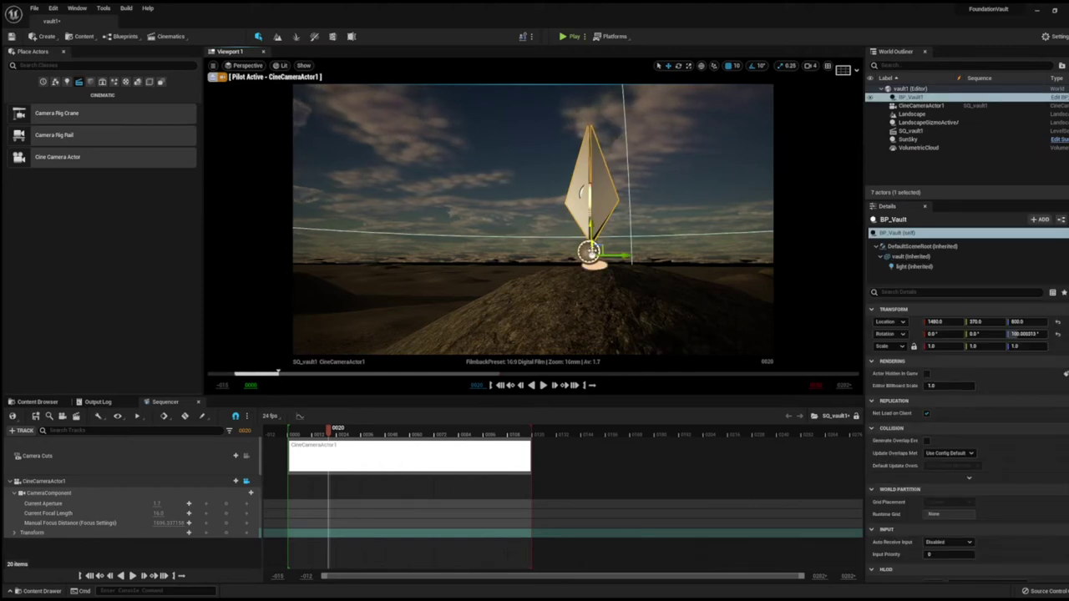
left_click_drag(591, 230, 591, 242)
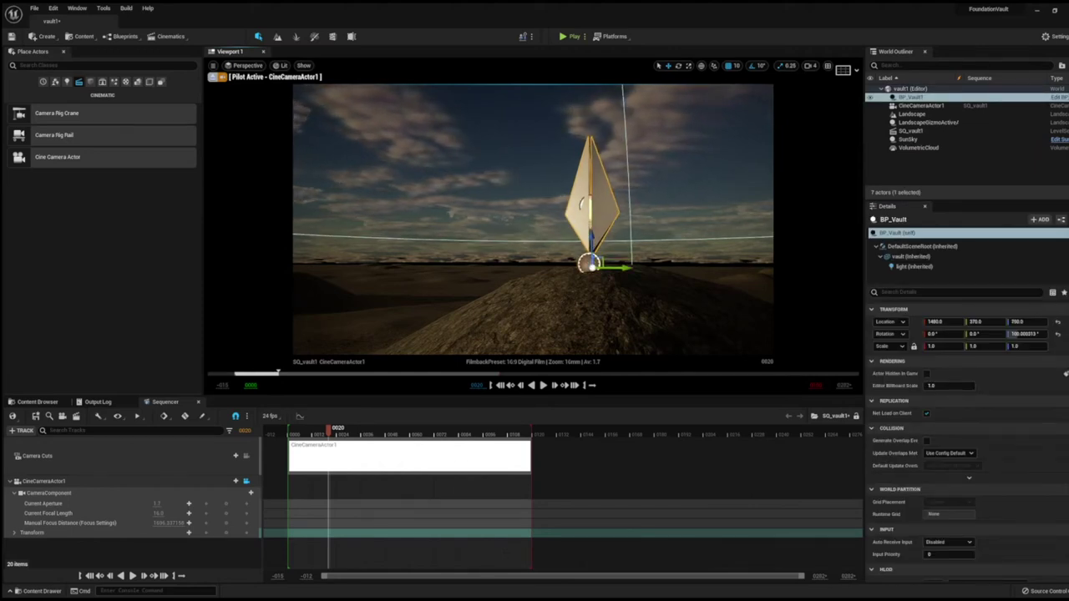
- Deselect BP_Vault, exit the cine camera view, and select the Camera Cuts track
left_click(687, 246)
left_click(241, 66)
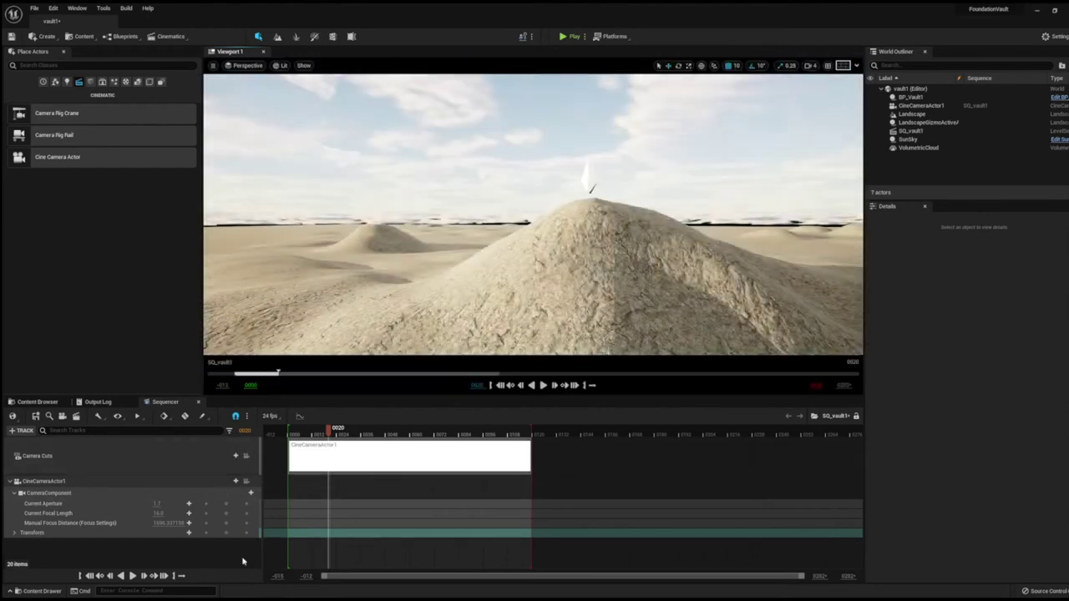
left_click(140, 459)
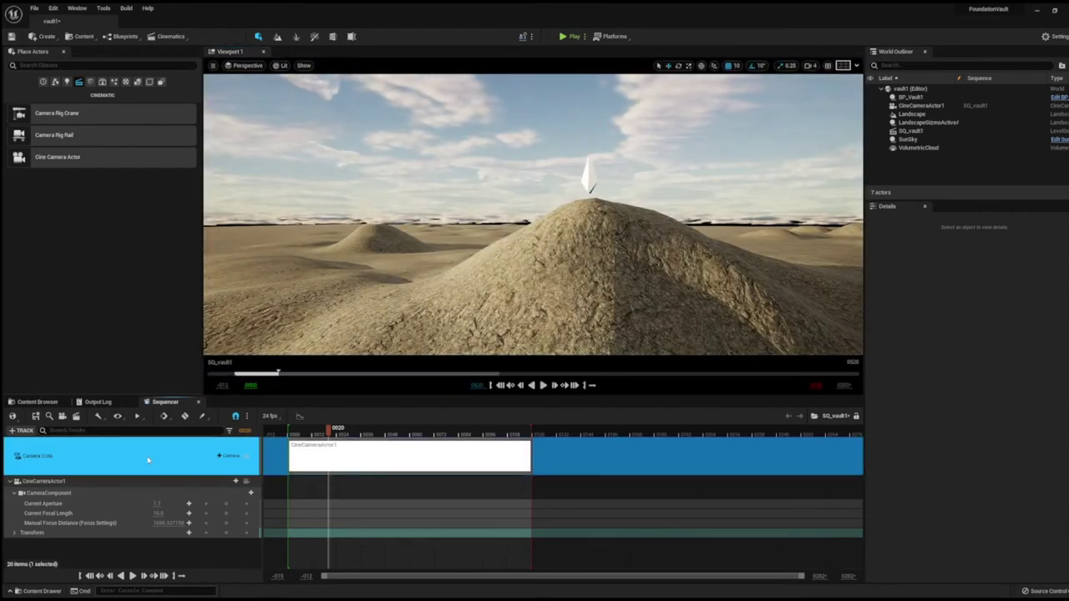
- Review CineCameraActor1's Details, then select SunSky
left_click(931, 106)
scroll(1022, 513, "down", 5)
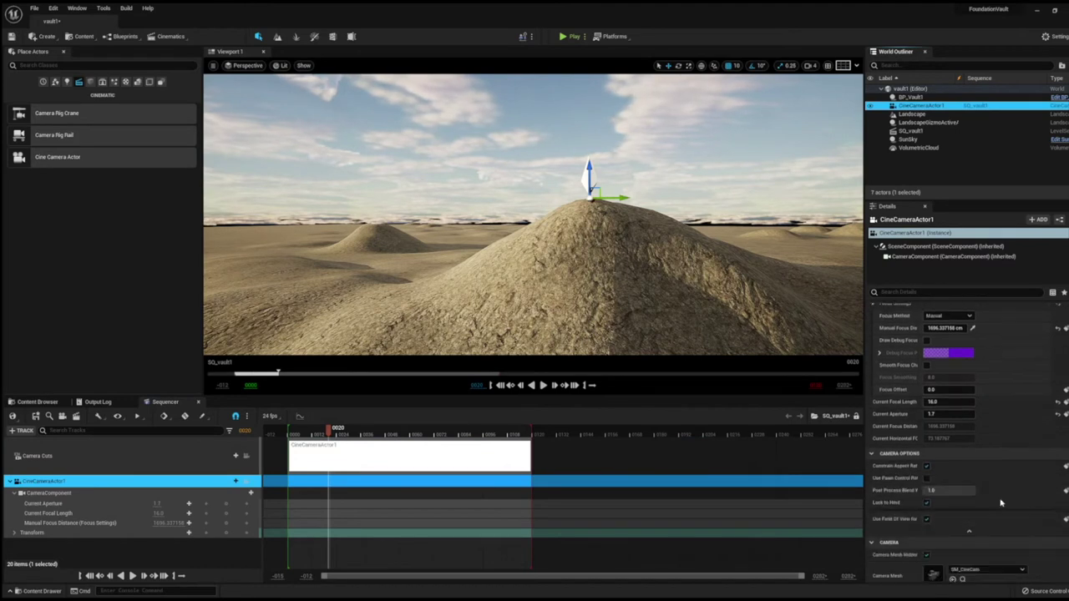
scroll(1014, 507, "down", 5)
scroll(1002, 500, "down", 5)
scroll(993, 493, "down", 5)
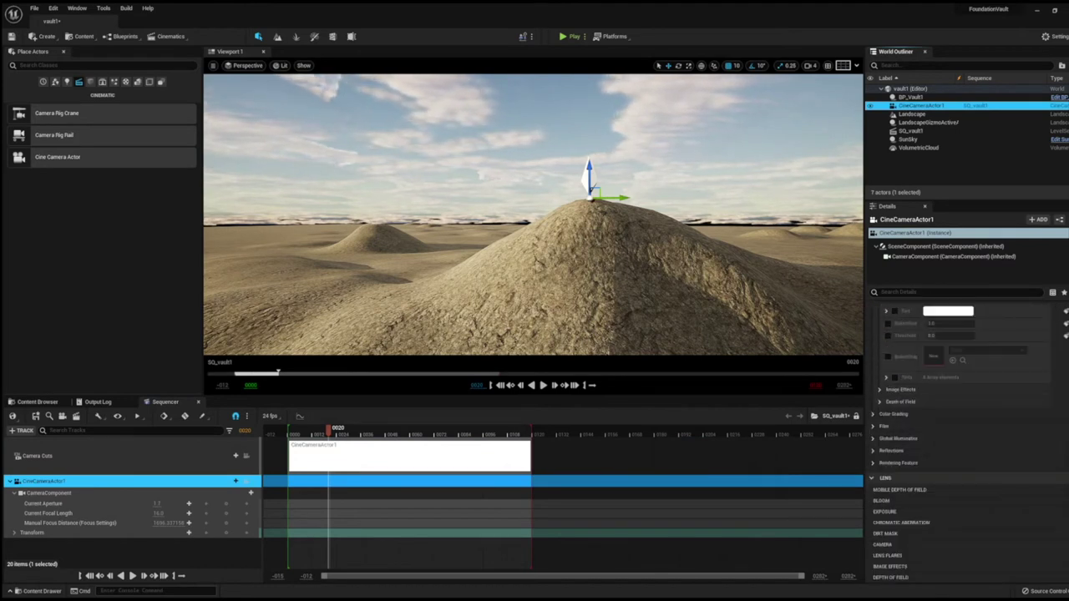
scroll(991, 491, "down", 5)
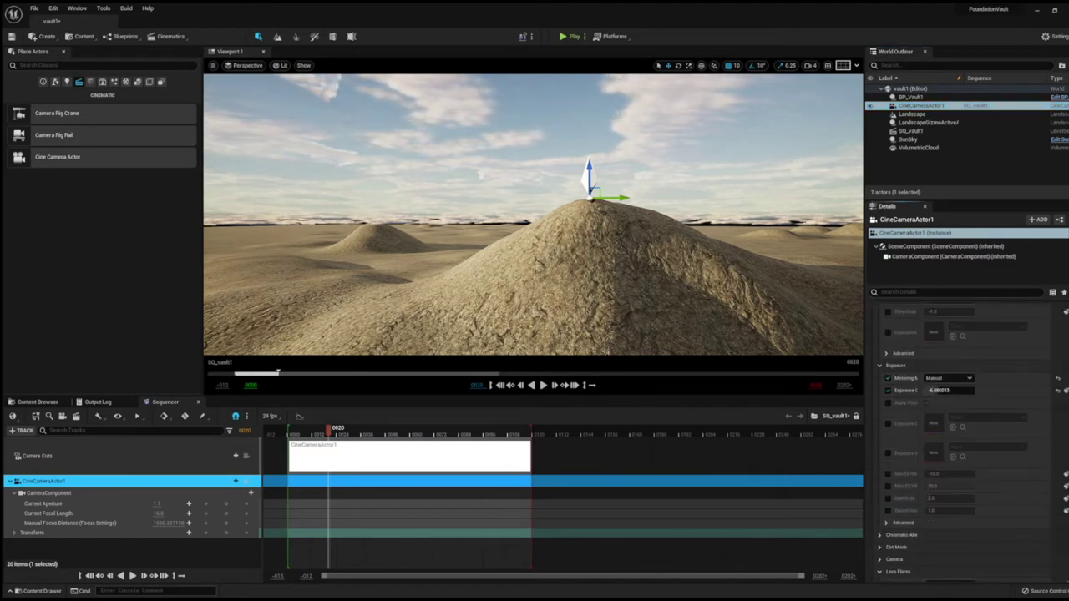
left_click(908, 139)
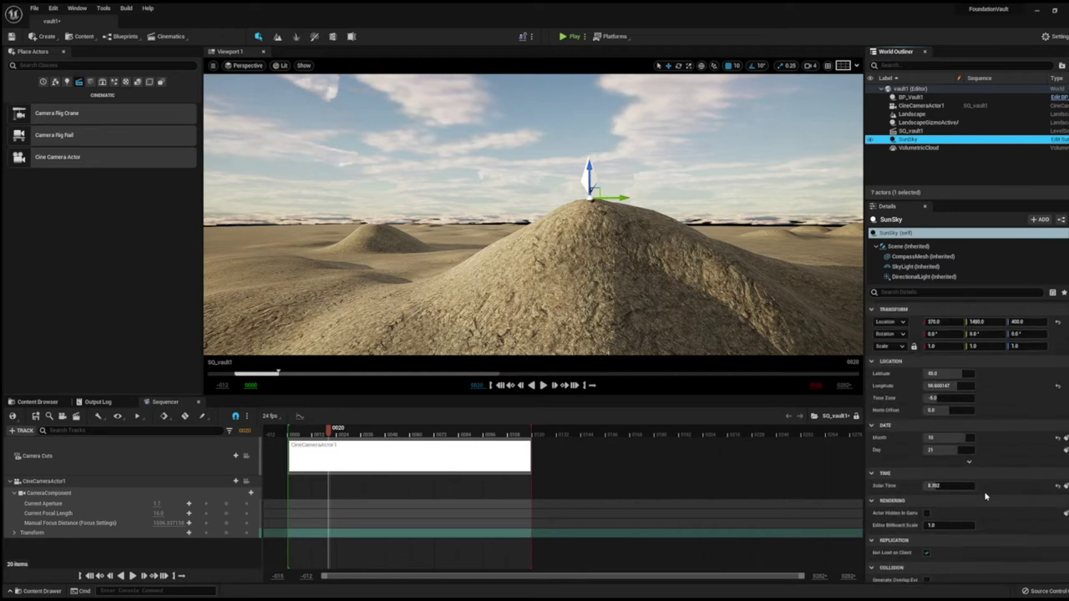
- Shift SunSky's Solar Time toward a pink sunset and view the scene through CineCameraActor1
mouse_move(948, 485)
left_mouse_down()
mouse_move(993, 485)
mouse_move(948, 485)
left_mouse_up()
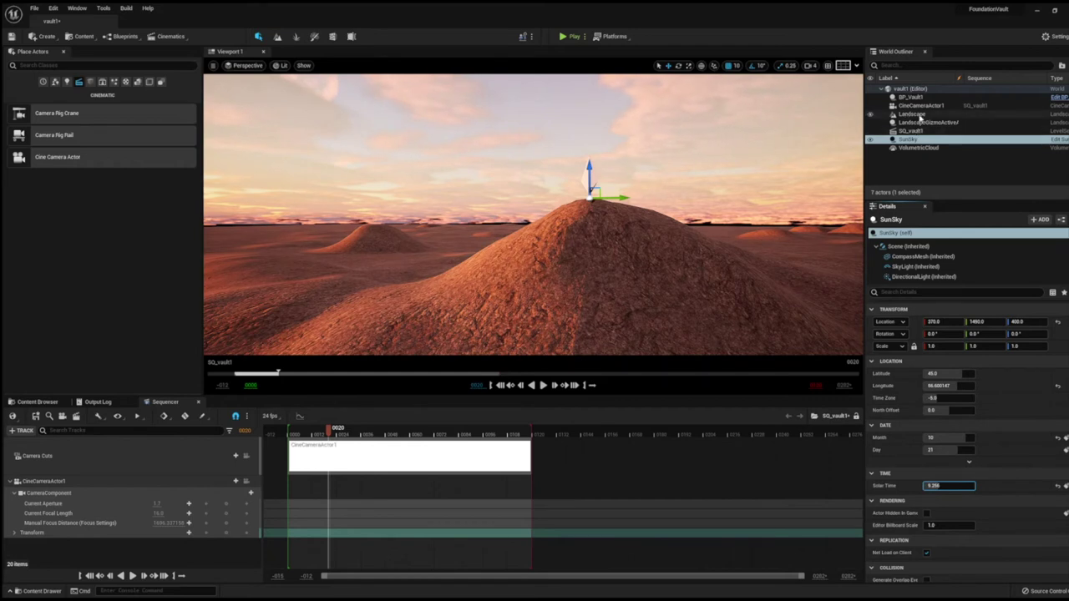
left_click(247, 458)
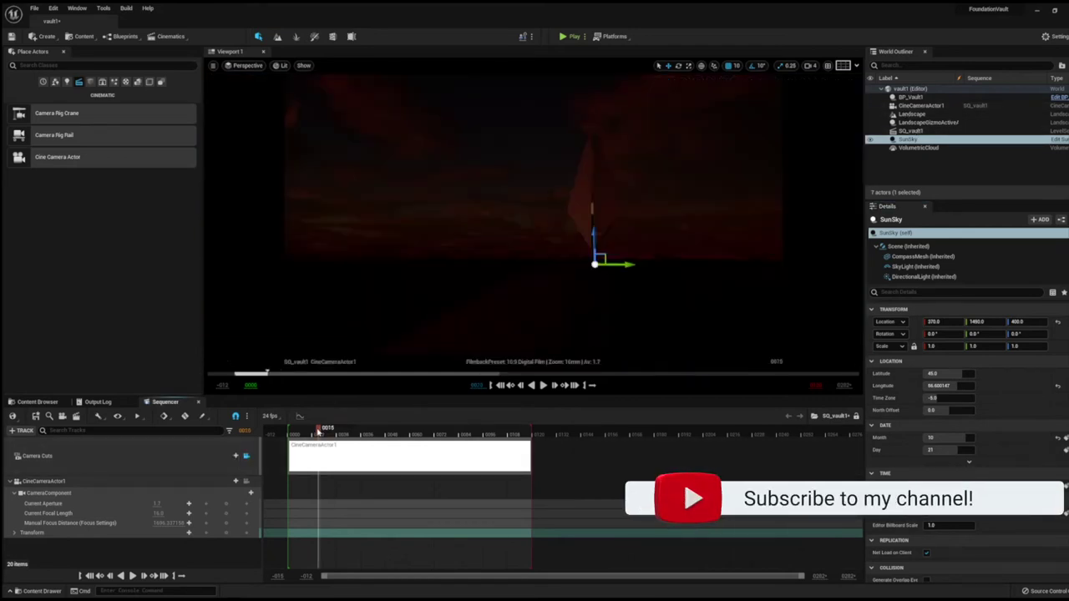
left_click(920, 105)
- Scrub the shot back to frame 0017 and select the SQ_vault1 sequence actor
scroll(940, 475, "down", 15)
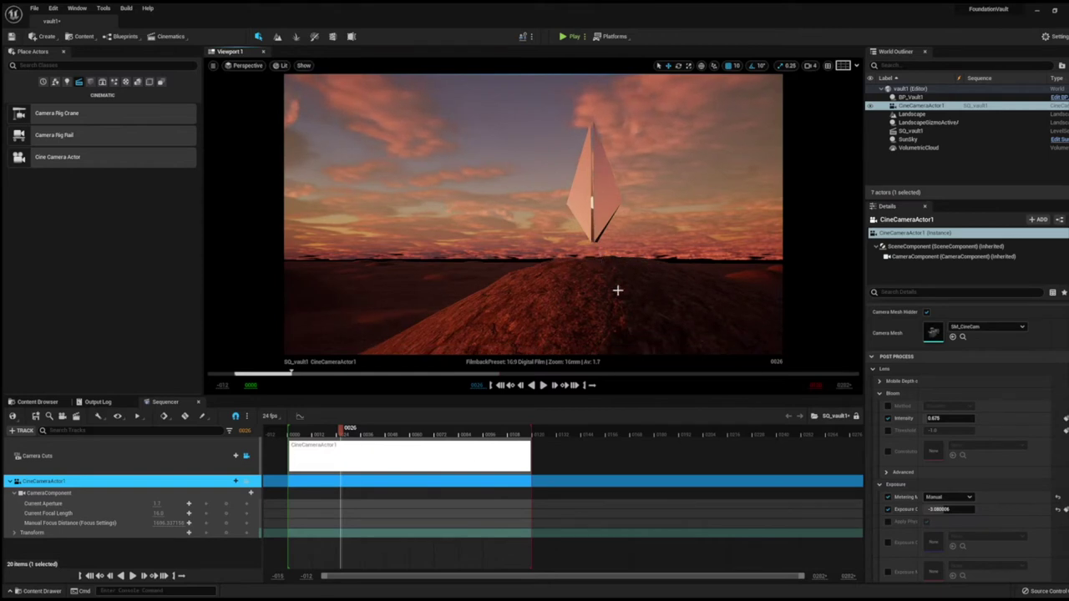
left_click_drag(368, 430, 323, 429)
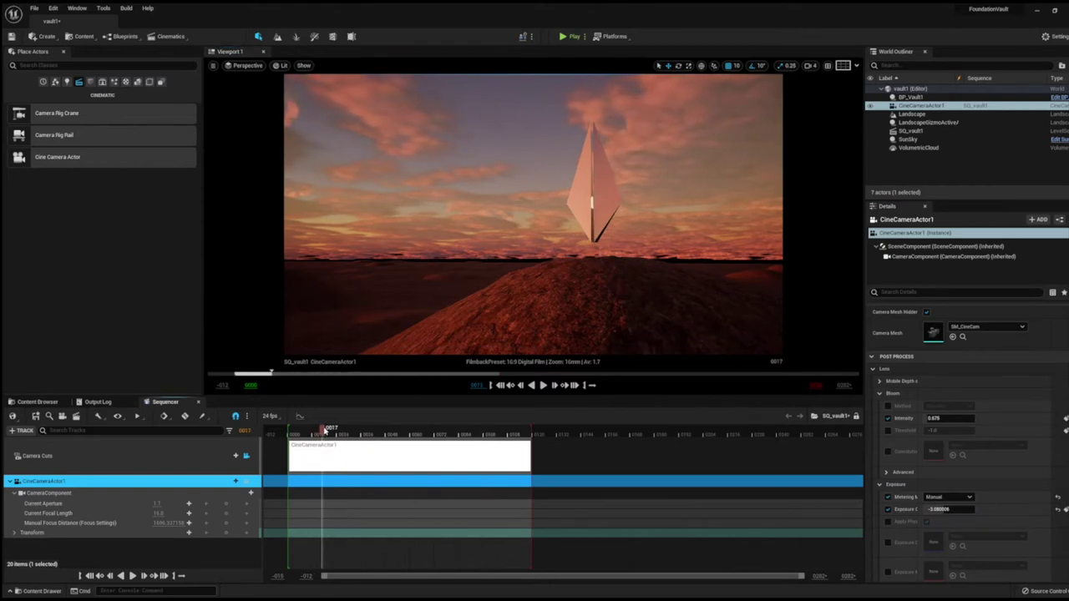
left_click(910, 132)
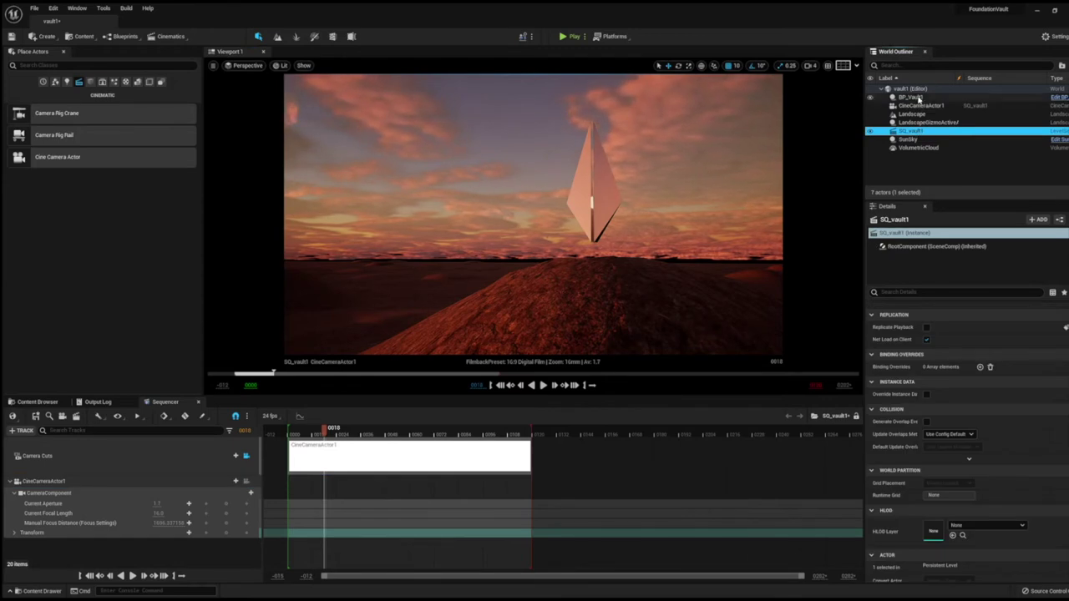
- Raise BP_Vault's light intensity to 51833.625, toggling SunSky off and on to compare
left_click(910, 98)
scroll(999, 511, "up", 5)
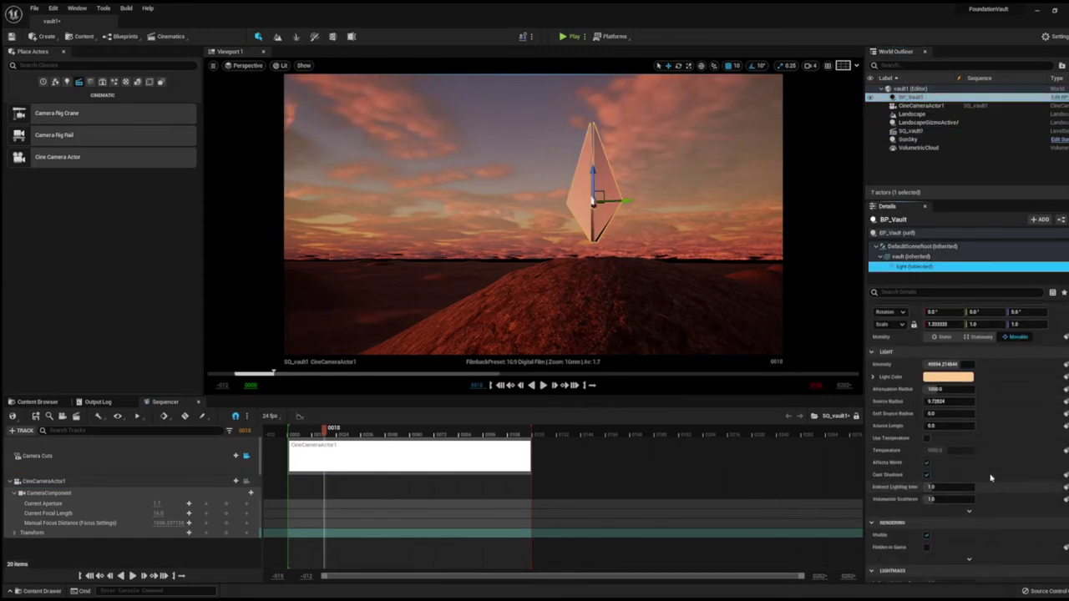
left_click(948, 364)
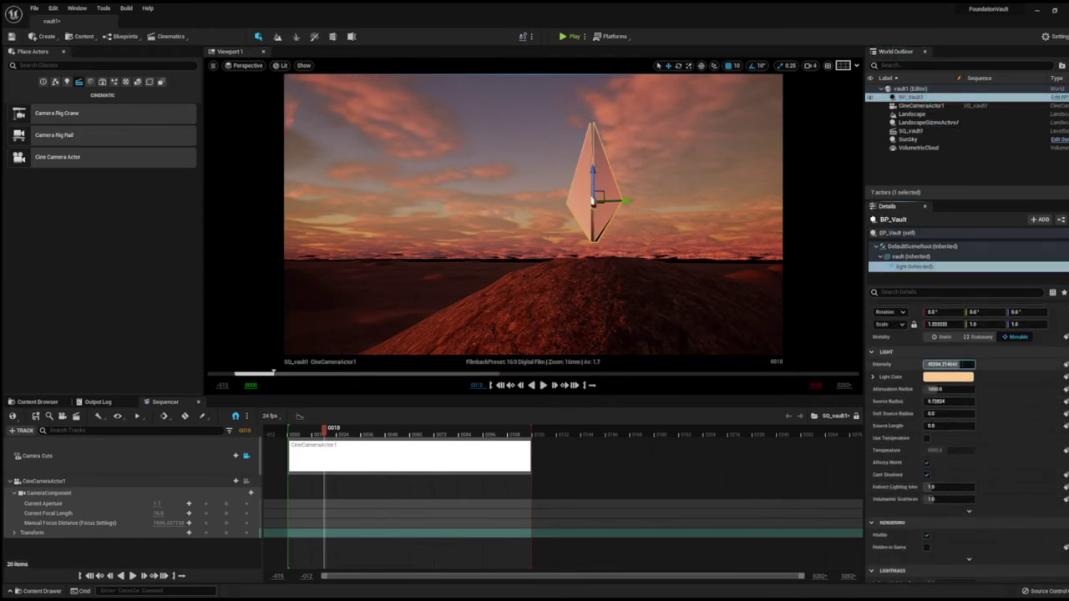
left_click(870, 140)
left_click(870, 140)
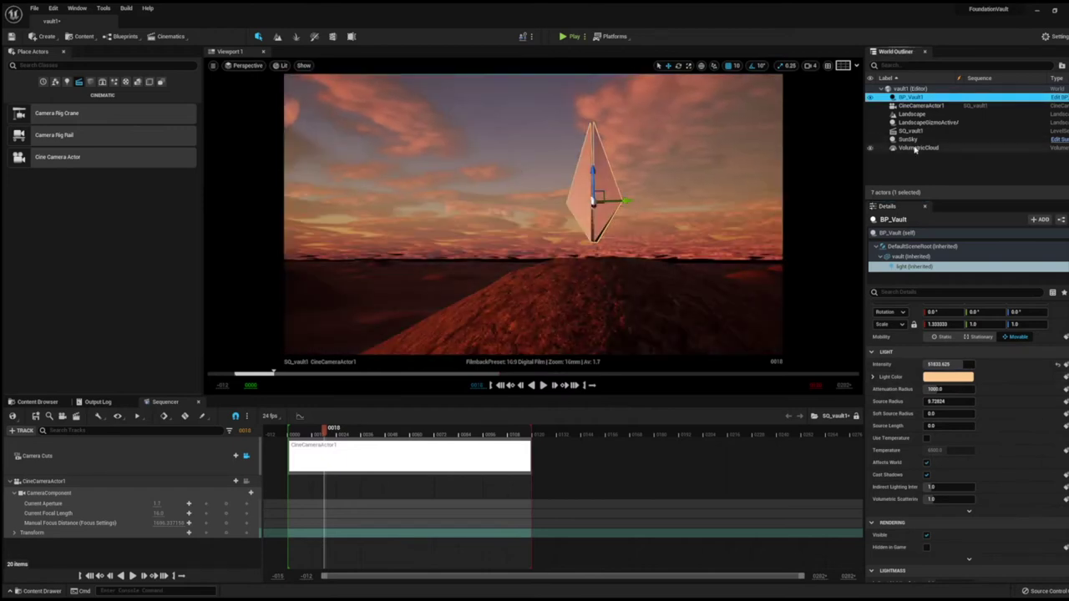
left_click(590, 170)
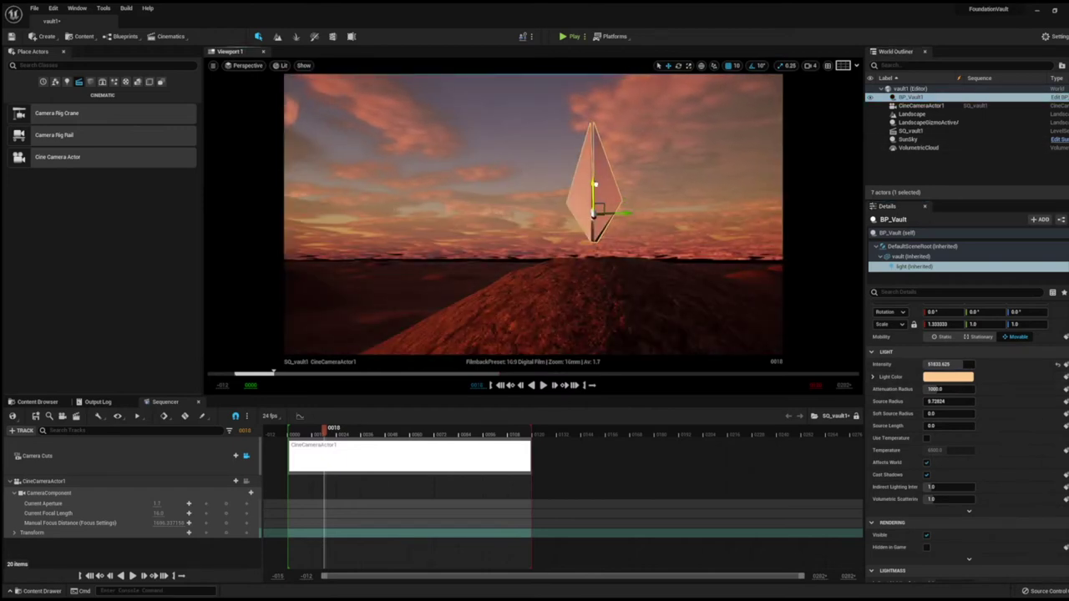
- Enlarge the crystal light's Source Radius to about 32.9, then select SunSky
left_click(928, 402)
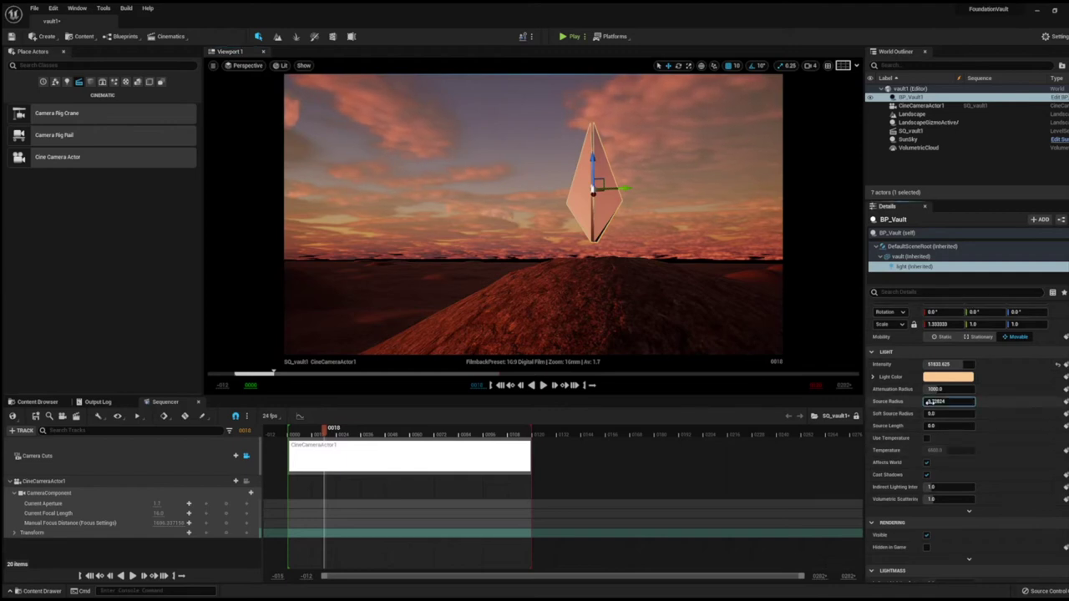
left_click_drag(928, 402, 961, 401)
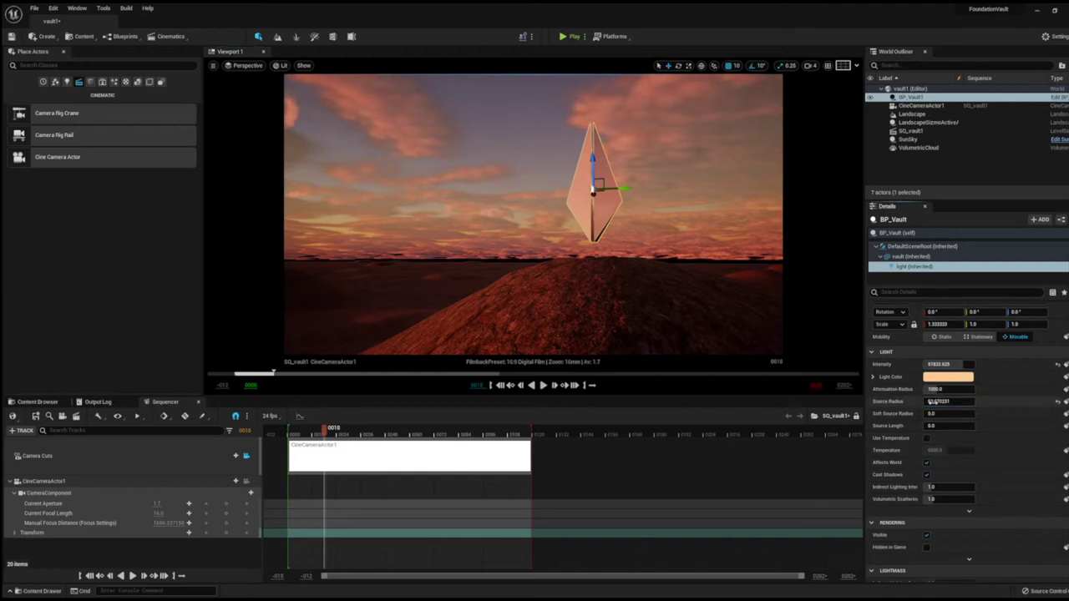
left_click(910, 140)
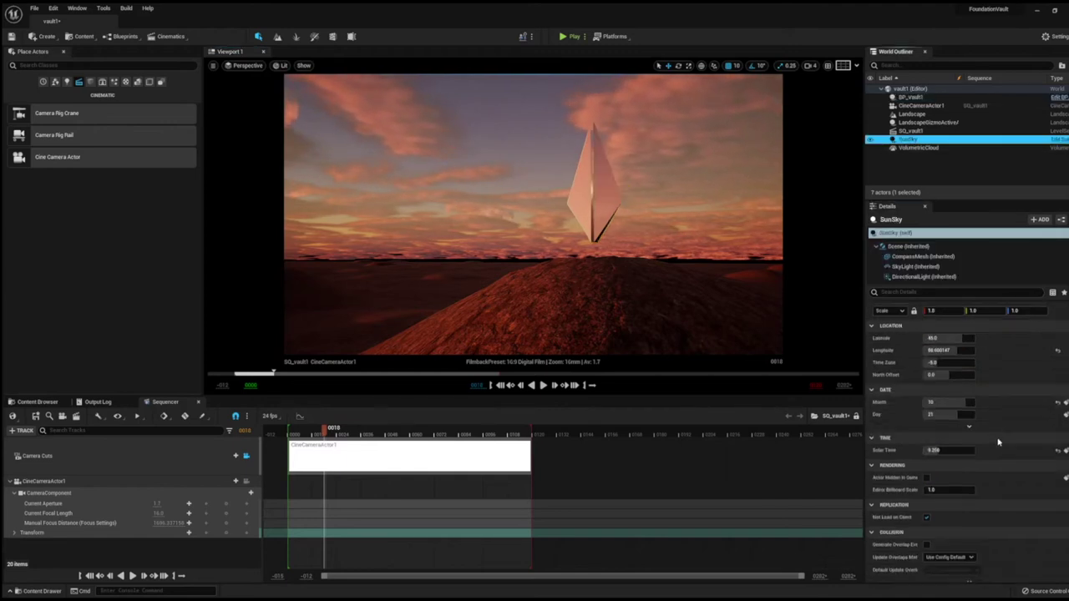
- Raise SunSky's latitude toward dusk and adjust its Solar Time for a brighter sunset
scroll(998, 442, "down", 3)
scroll(998, 443, "up", 5)
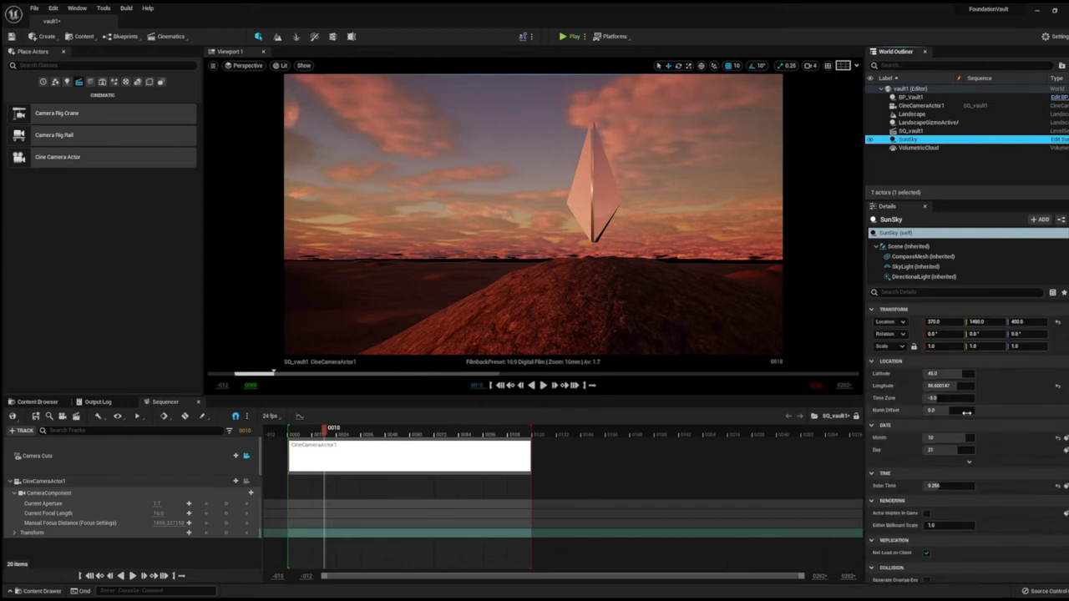
mouse_move(945, 373)
left_mouse_down()
mouse_move(969, 373)
mouse_move(910, 429)
left_mouse_up()
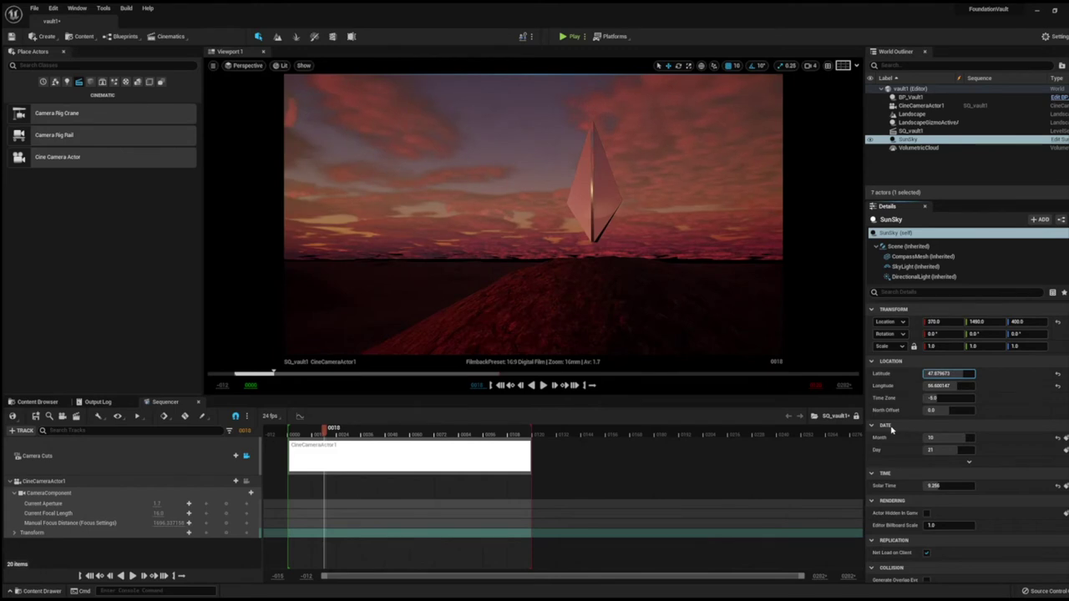
left_click_drag(948, 485, 960, 485)
key("Return")
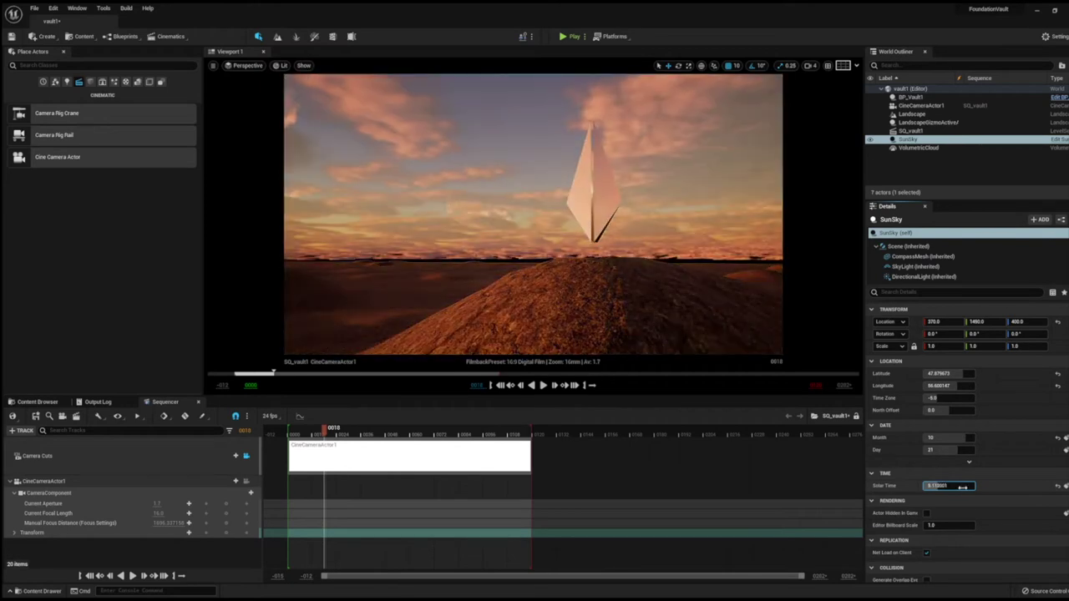
- Inspect the Landscape, SunSky and VolumetricCloud settings in Details
left_click(916, 116)
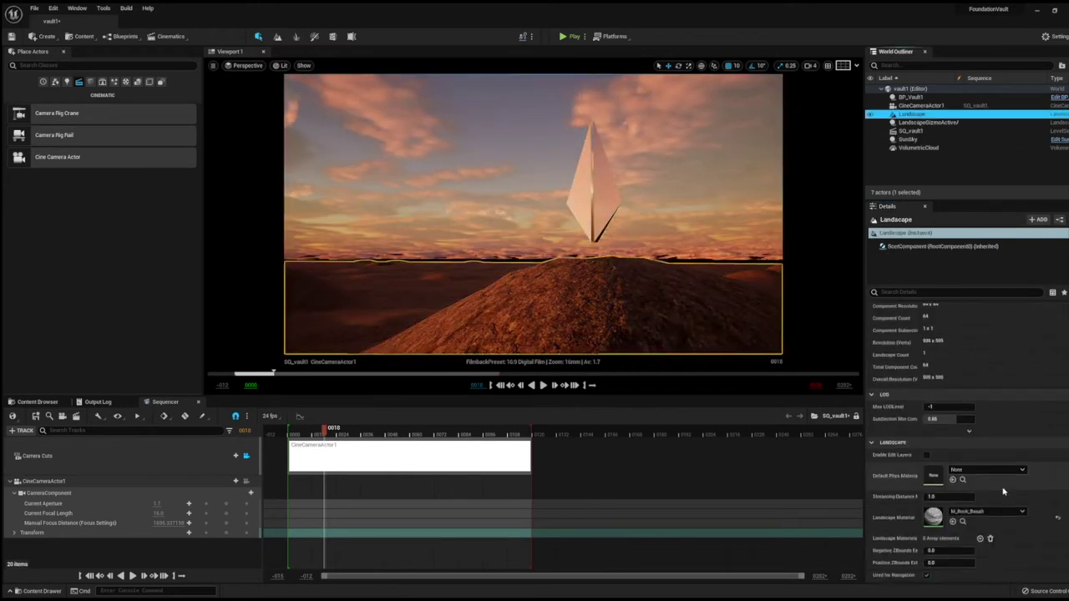
left_click(907, 139)
scroll(1017, 519, "down", 5)
scroll(1016, 519, "down", 1)
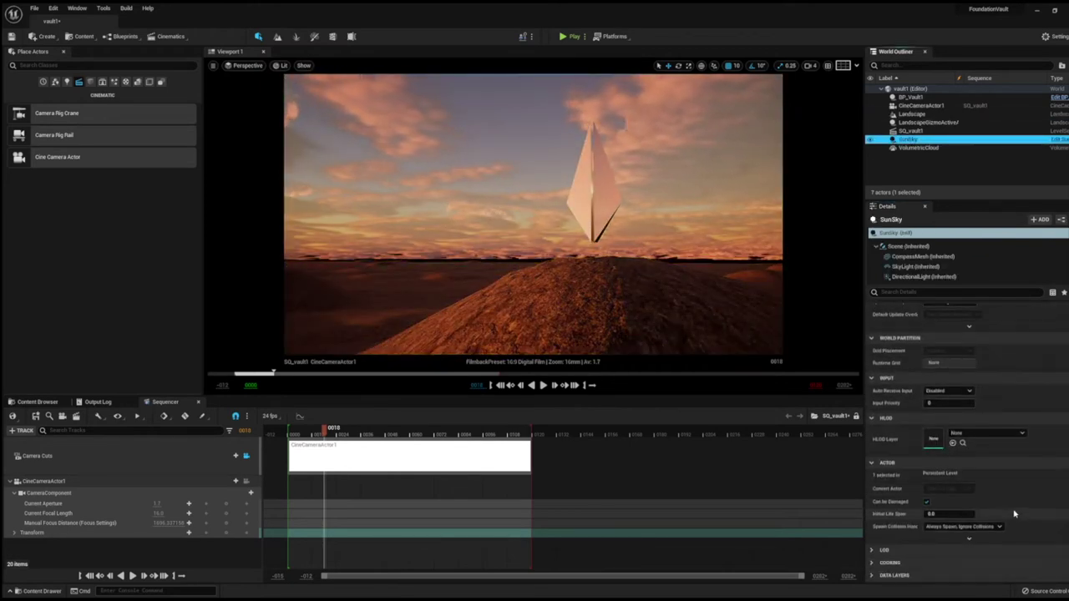
scroll(1015, 515, "up", 3)
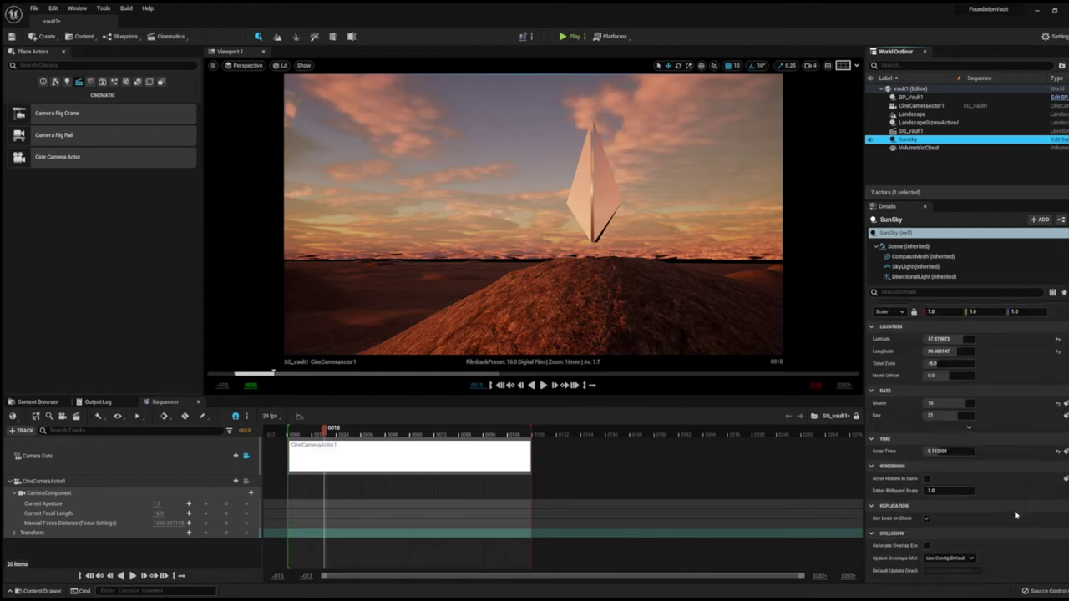
left_click(914, 148)
scroll(1004, 472, "down", 4)
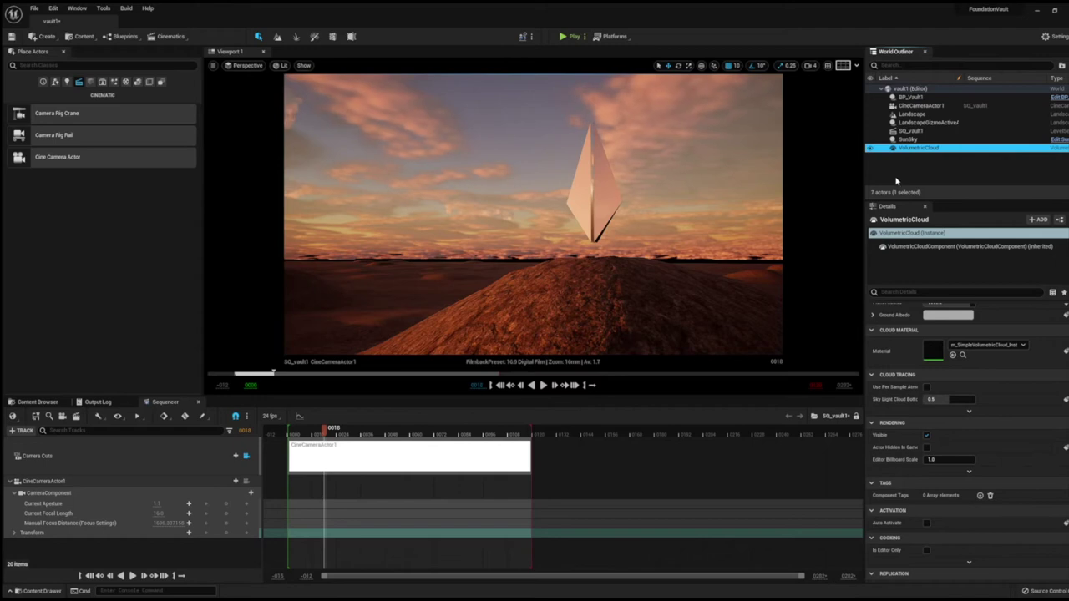
left_click(907, 139)
scroll(968, 417, "down", 3)
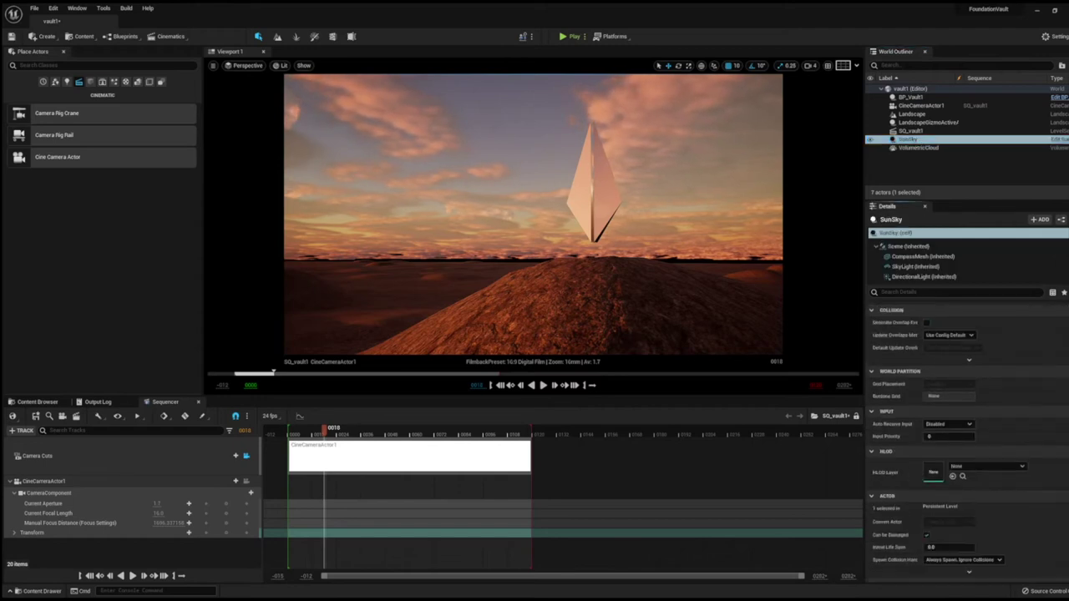
- Tint SunSky's sky light component pale cyan and reset its sky distance threshold to 150000.0
left_click(915, 267)
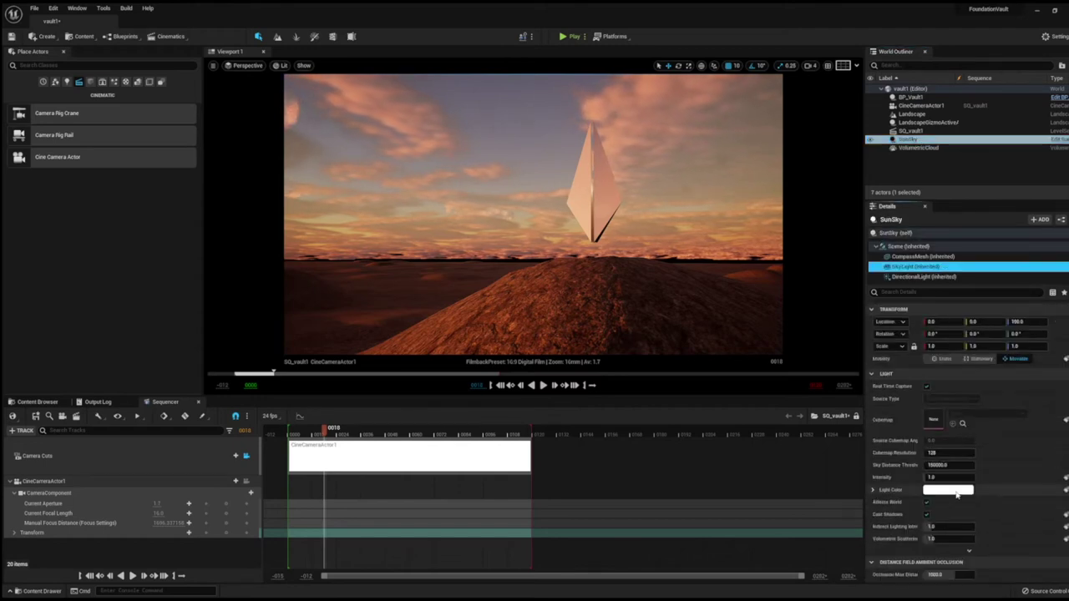
left_click(957, 493)
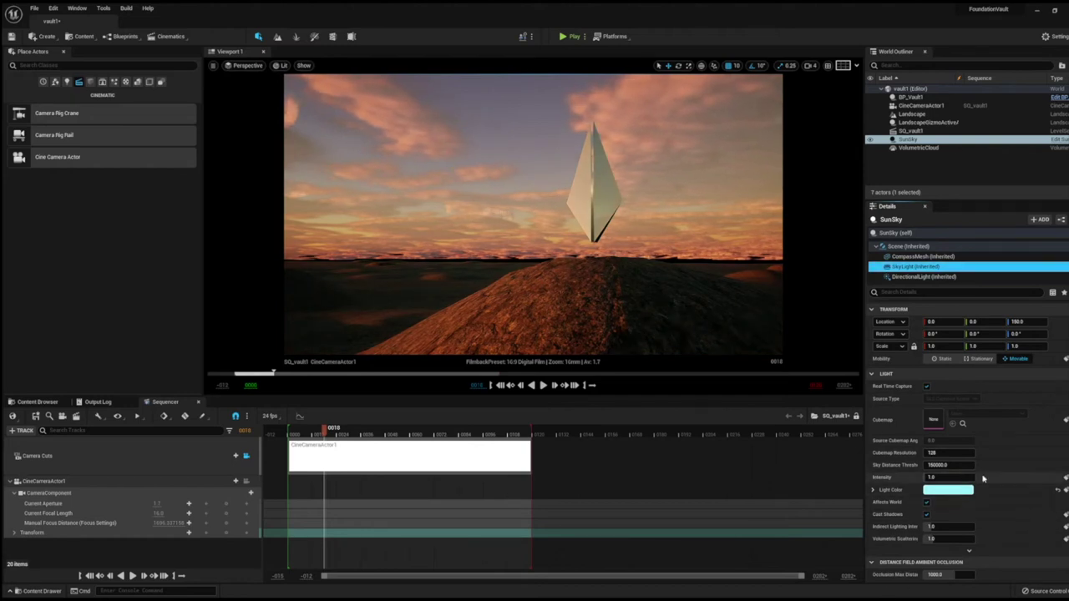
left_click_drag(948, 465, 918, 465)
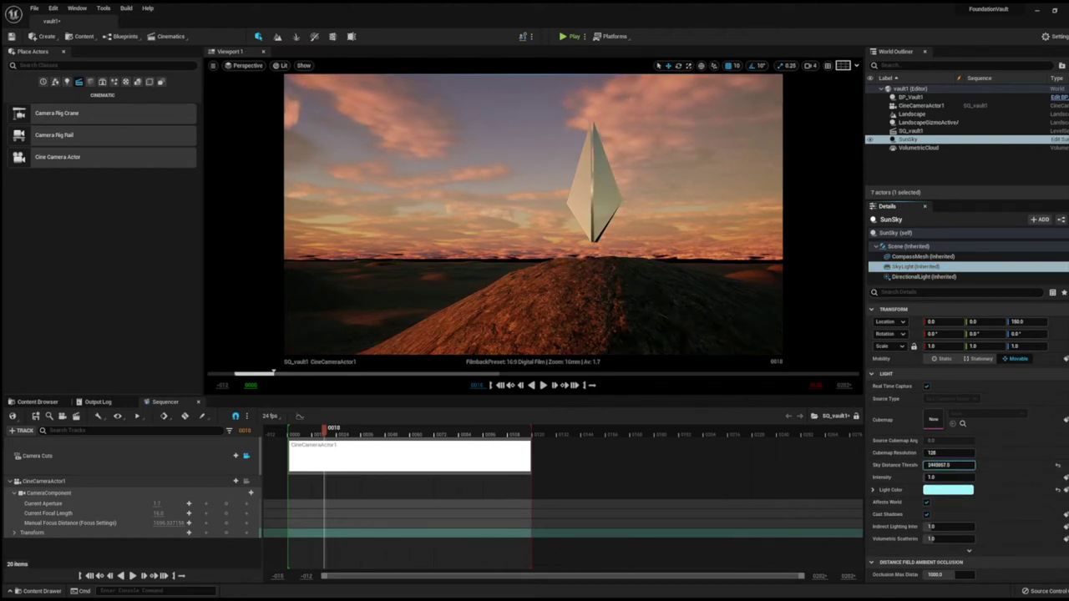
left_click(1058, 465)
scroll(977, 526, "down", 2)
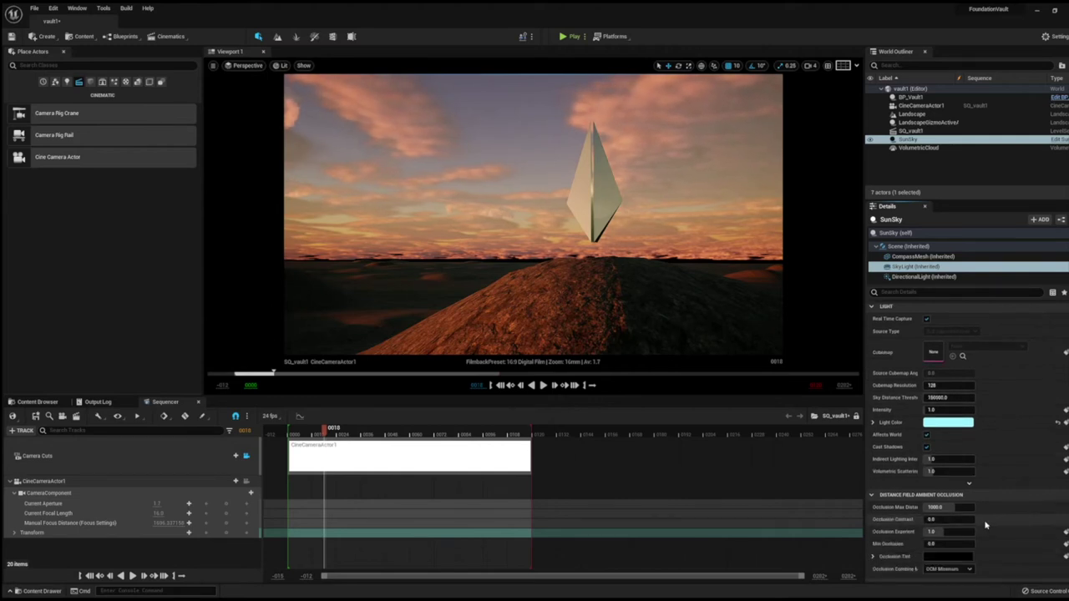
scroll(985, 524, "down", 2)
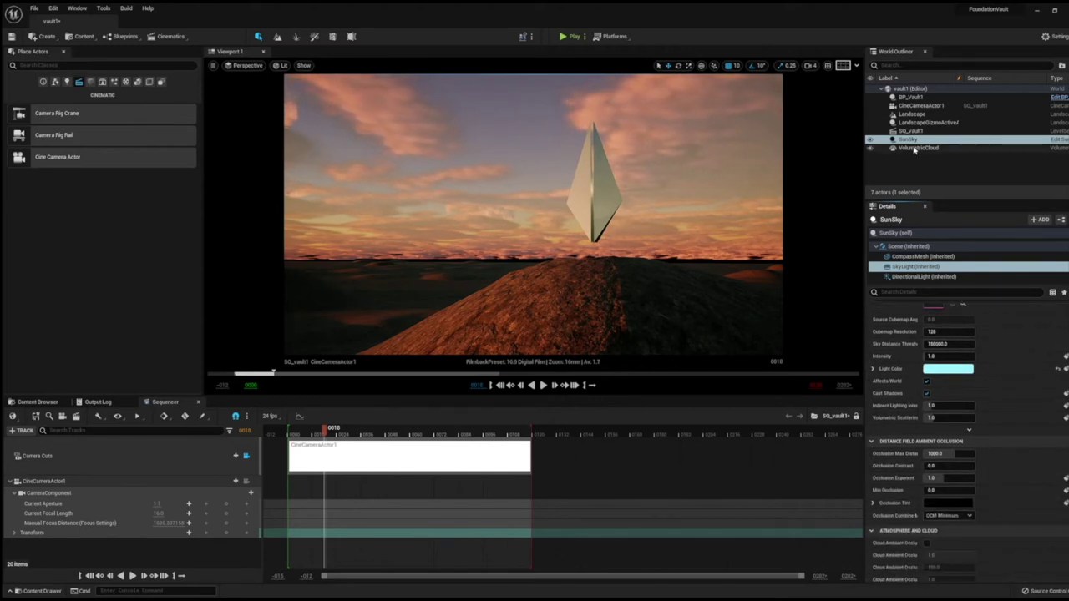
- Recheck the SunSky and VolumetricCloud settings, then show the Lights category in Place Actors
left_click(897, 233)
scroll(1036, 494, "up", 3)
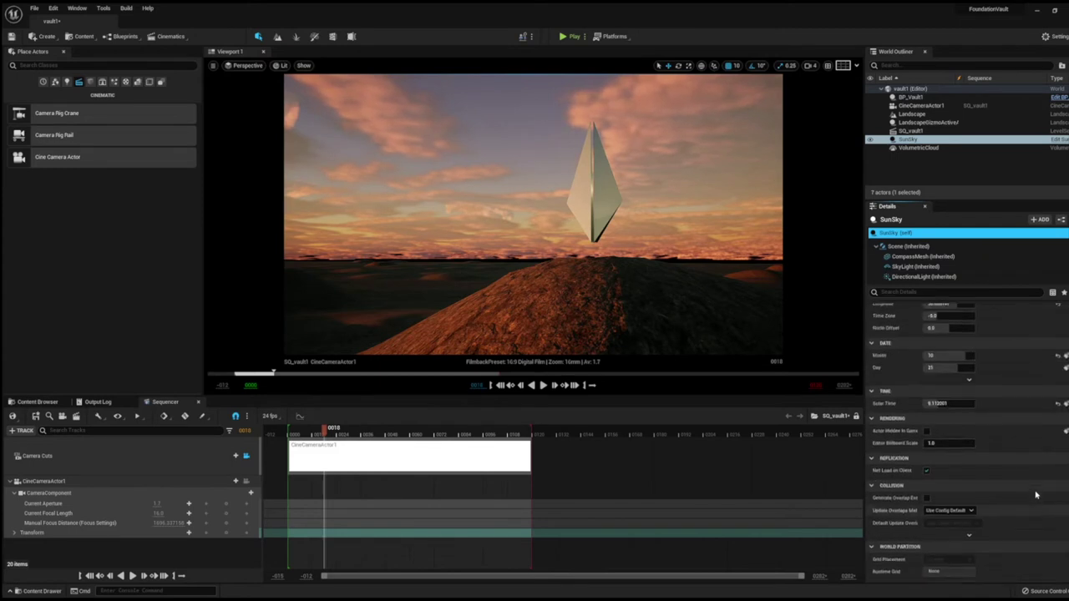
scroll(1062, 548, "up", 2)
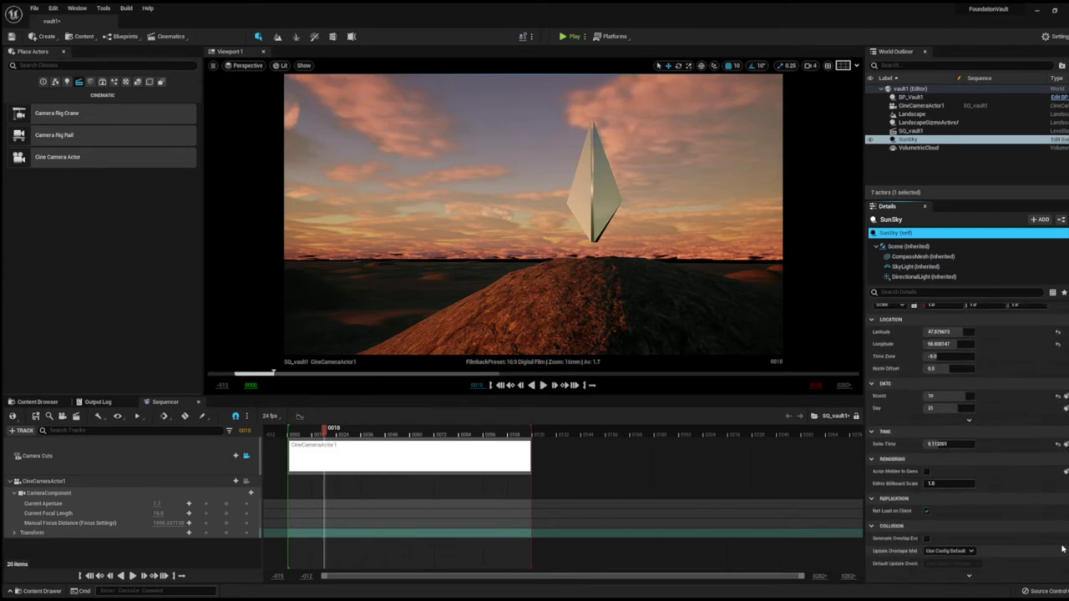
left_click(918, 148)
scroll(1002, 497, "down", 5)
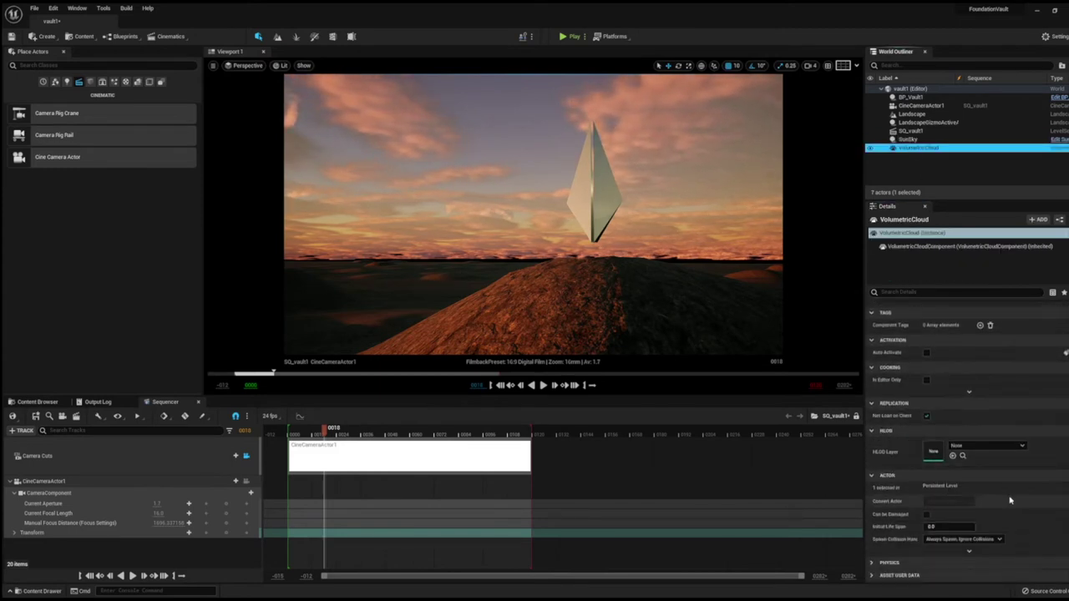
left_click(68, 84)
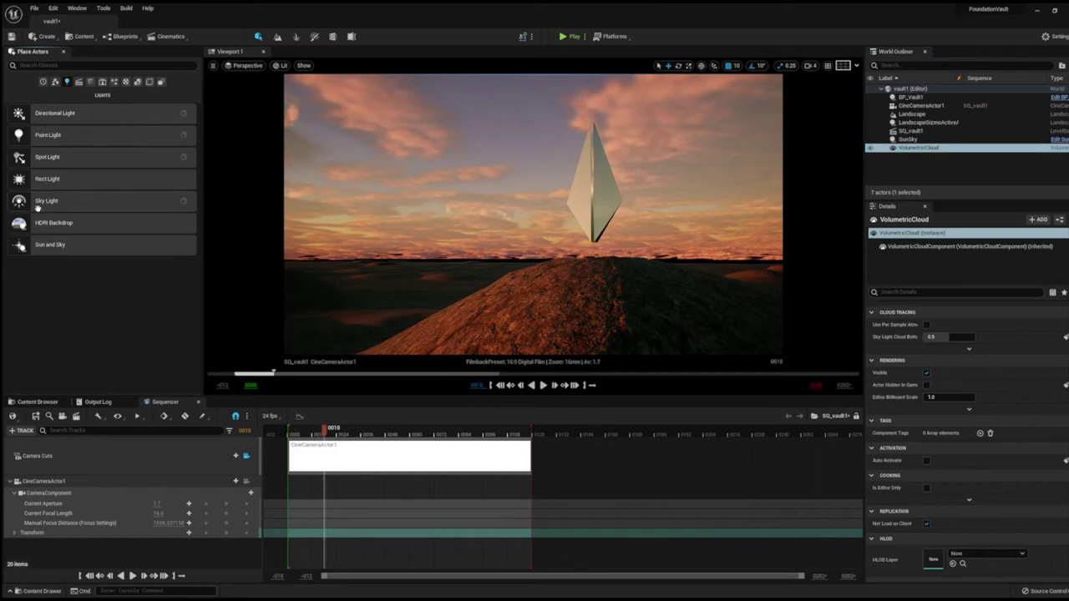
- Place a Sky Light in the level and enable Real Time Capture
left_click_drag(33, 202, 493, 190)
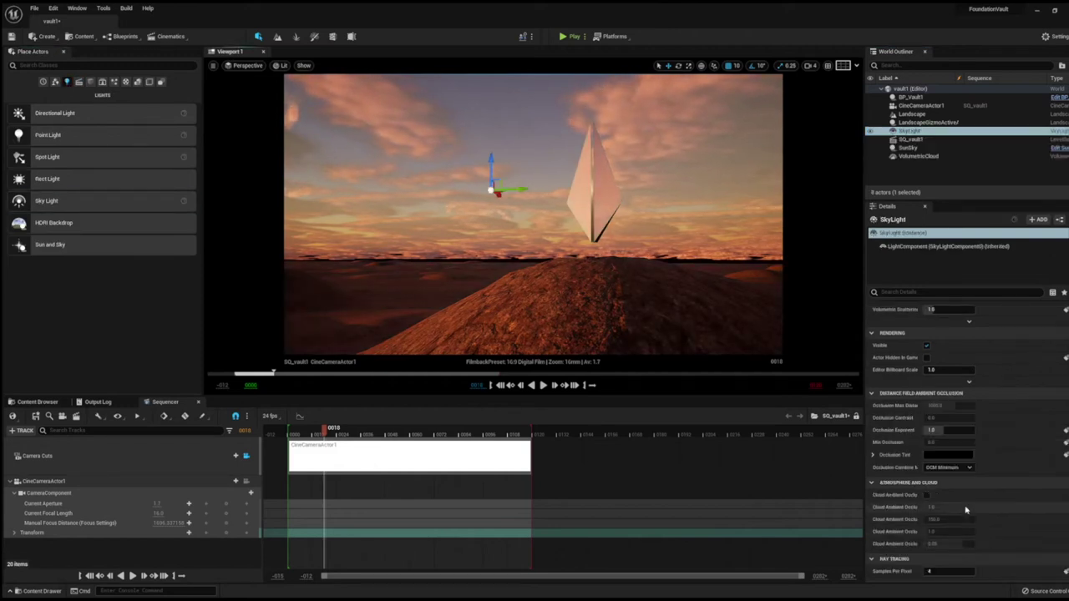
scroll(966, 509, "up", 2)
scroll(966, 509, "up", 2)
scroll(966, 509, "up", 2)
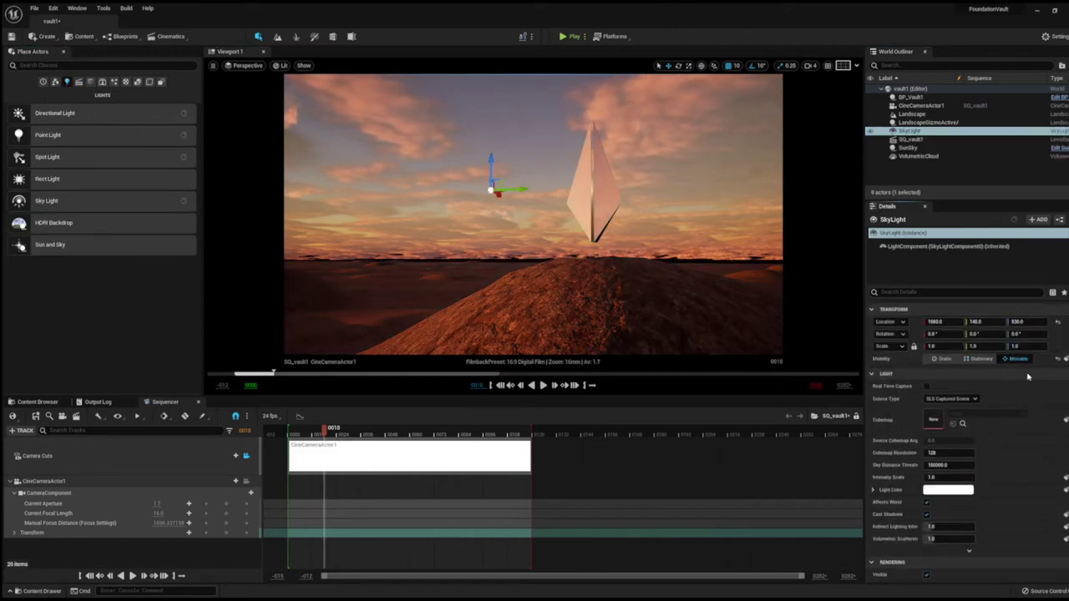
scroll(1027, 376, "down", 1)
left_click(926, 359)
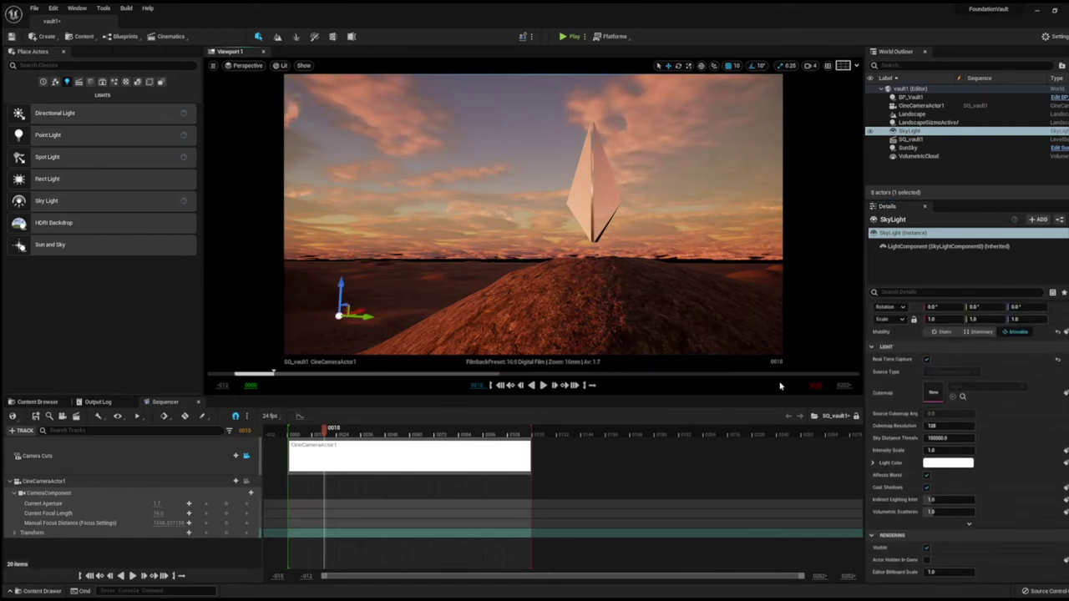
- Shorten the sky light's Occlusion Max Distance to about 626, with cloud ambient occlusion on
scroll(927, 470, "down", 3)
scroll(927, 470, "down", 2)
scroll(926, 470, "down", 3)
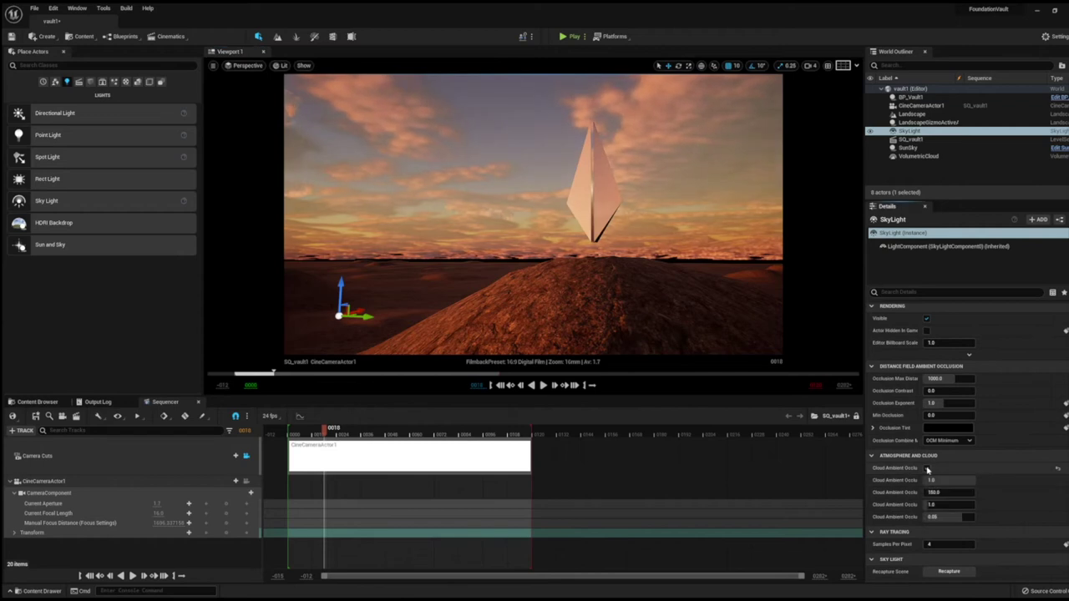
scroll(926, 470, "down", 3)
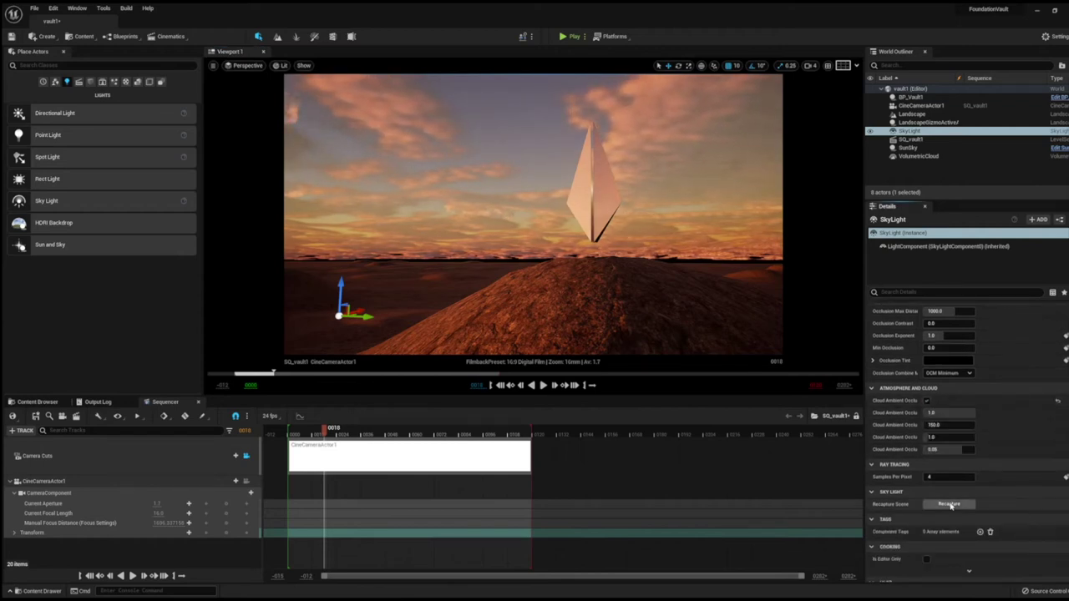
scroll(1022, 503, "up", 2)
scroll(941, 501, "up", 4)
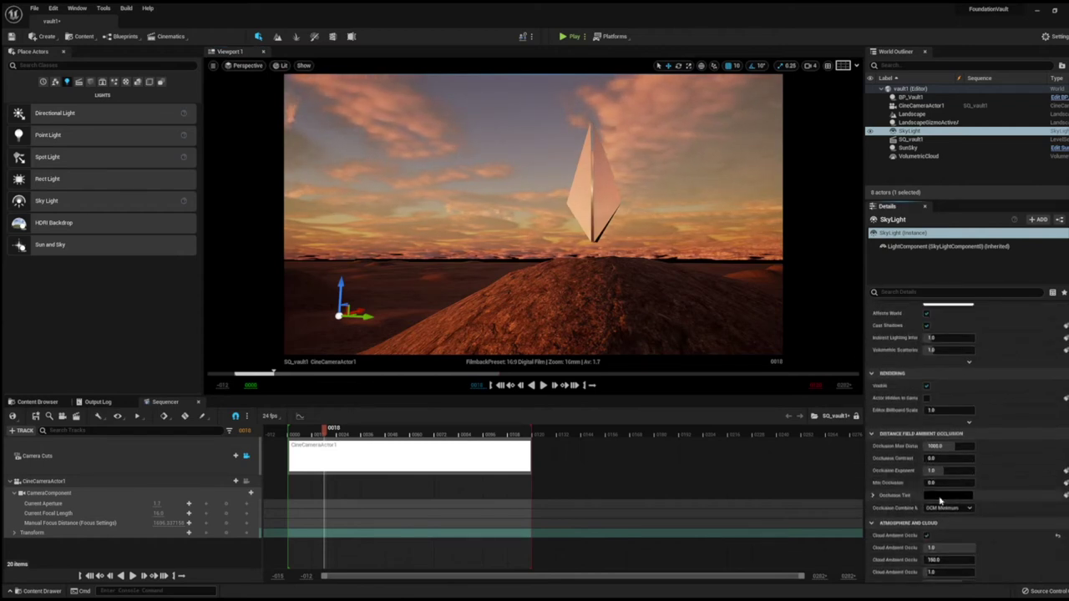
mouse_move(942, 446)
left_mouse_down()
mouse_move(919, 446)
mouse_move(969, 446)
left_mouse_up()
scroll(990, 431, "up", 2)
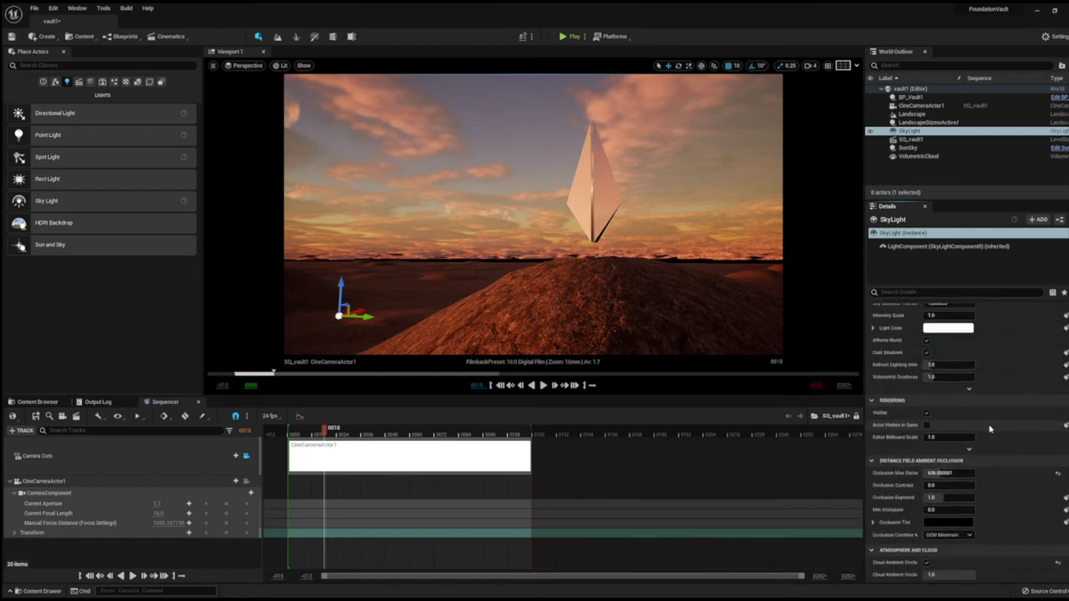
scroll(990, 431, "up", 2)
scroll(968, 443, "up", 3)
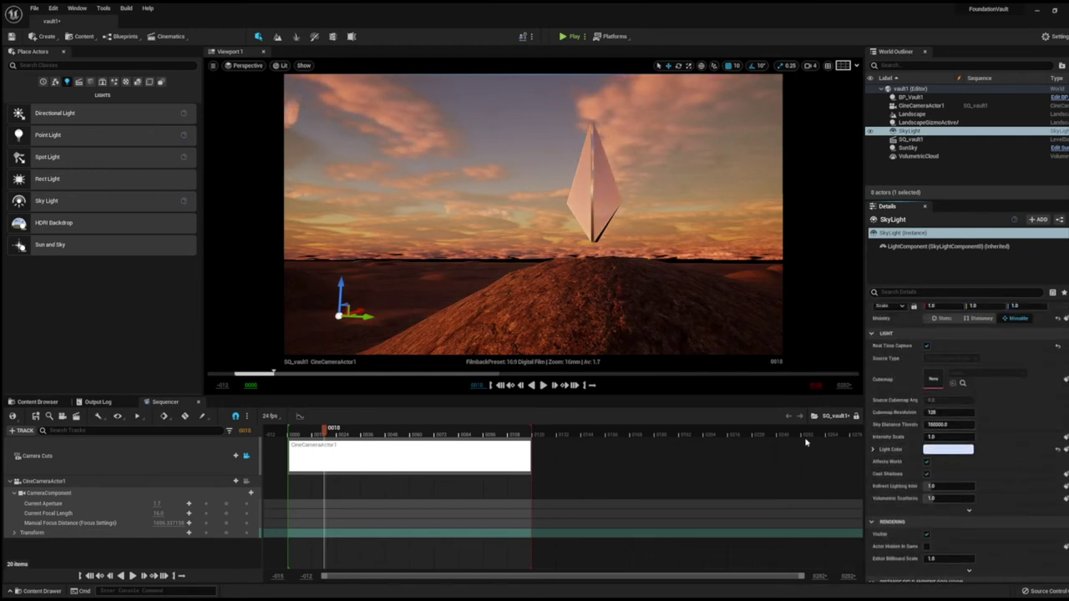
scroll(928, 267, "up", 2)
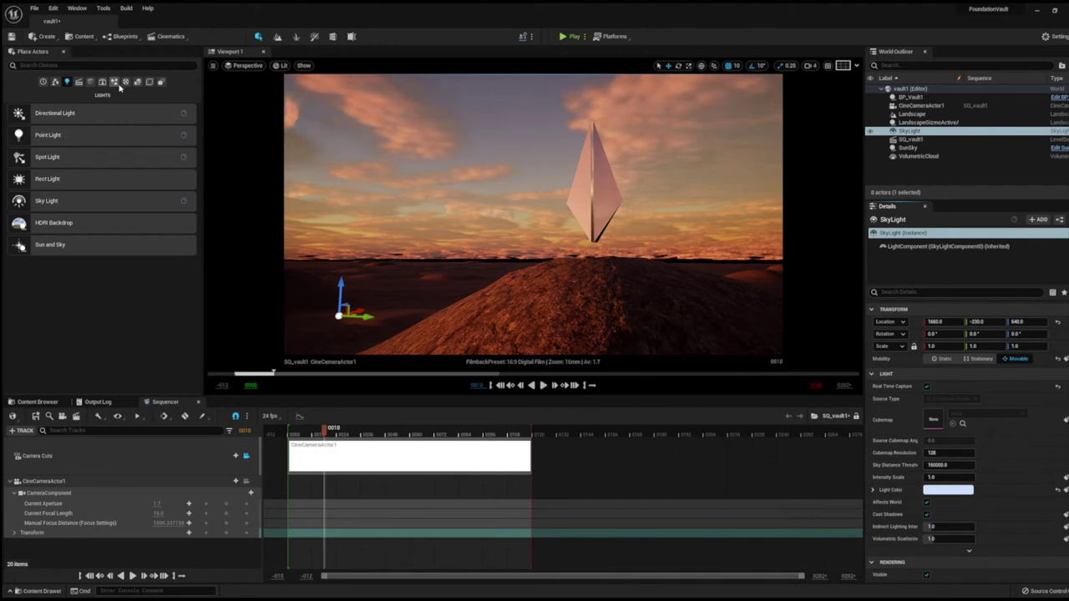
- Add a Sky Atmosphere to the level from the Recently Placed actors
left_click(148, 83)
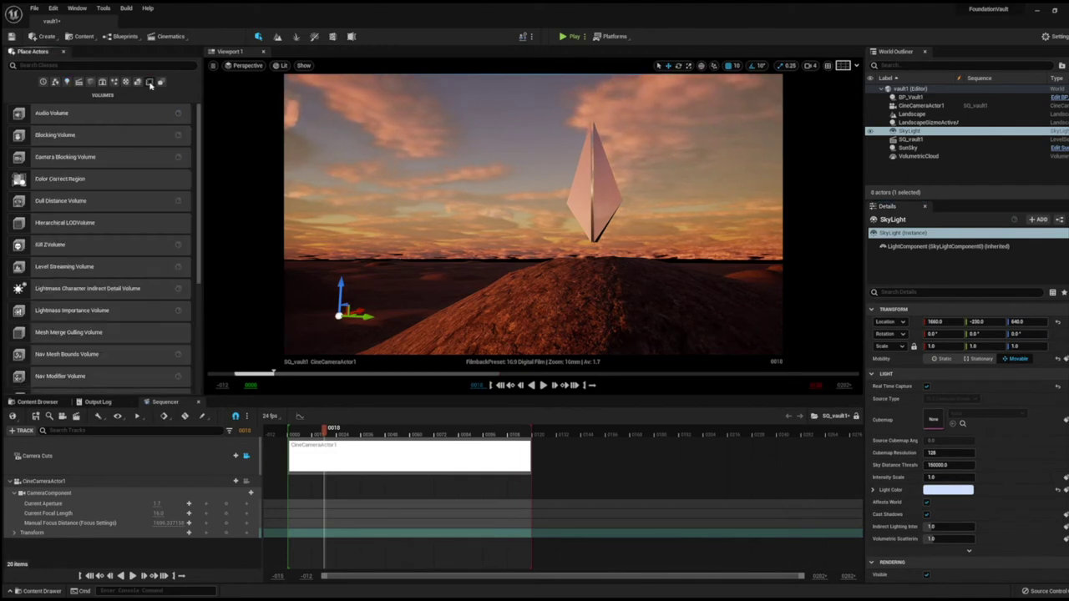
scroll(115, 182, "down", 5)
scroll(114, 179, "up", 5)
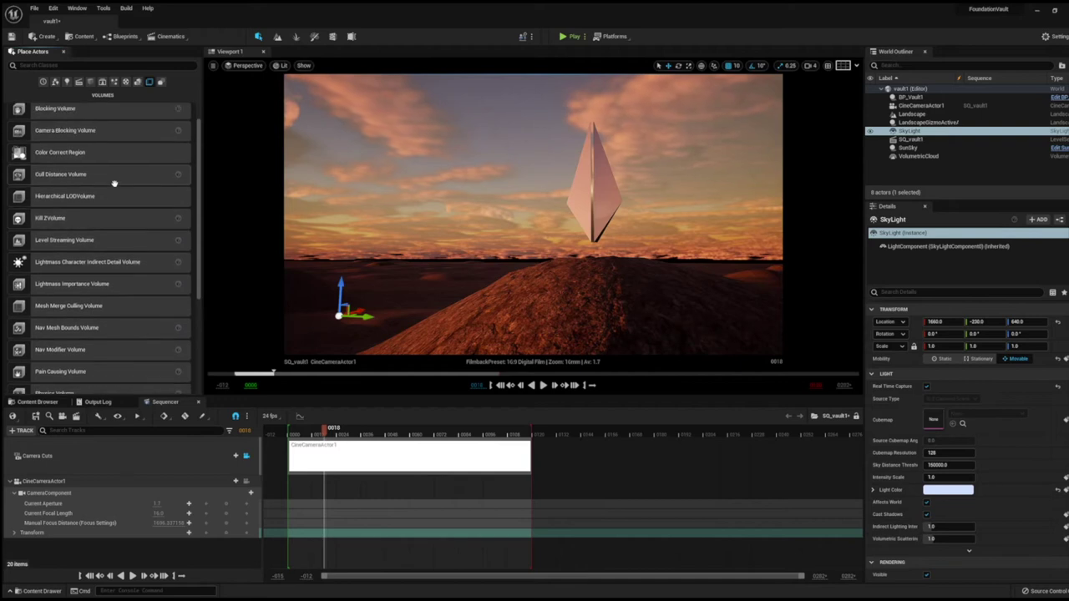
scroll(114, 183, "down", 5)
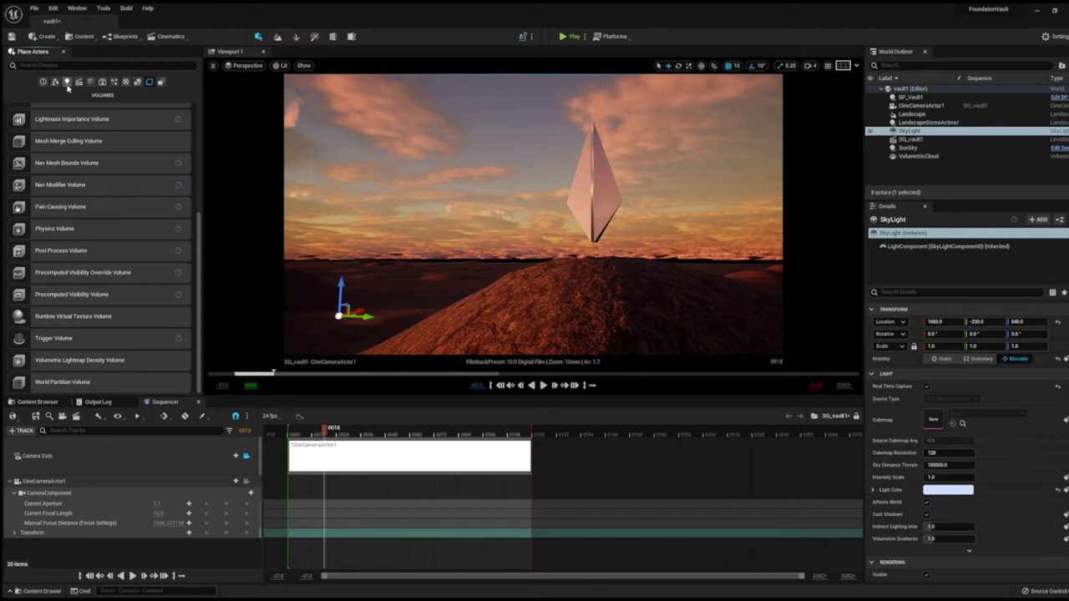
left_click(60, 83)
left_click(42, 84)
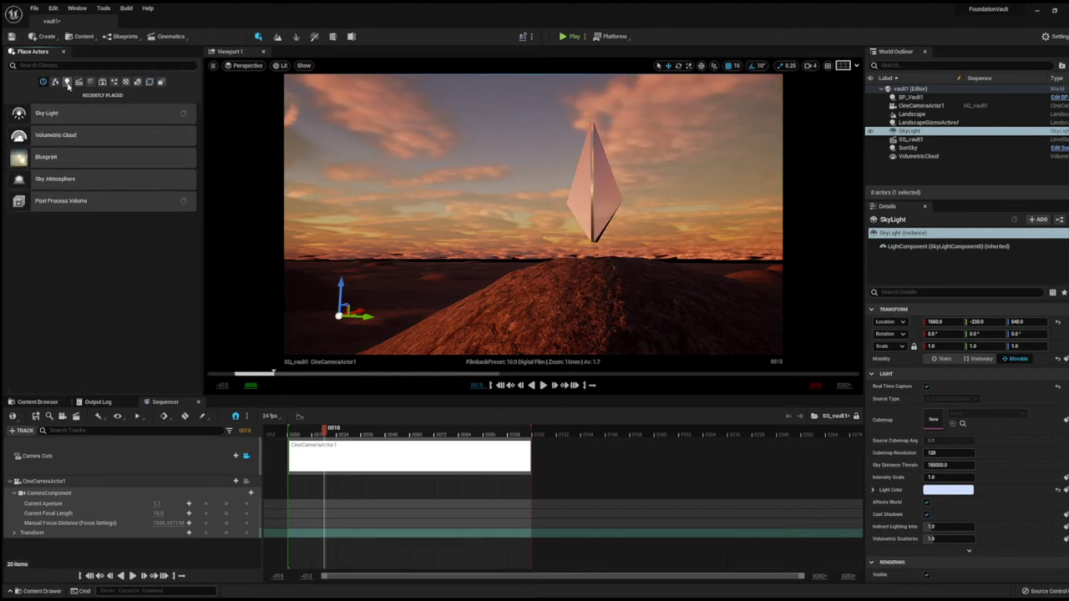
left_click_drag(151, 181, 429, 227)
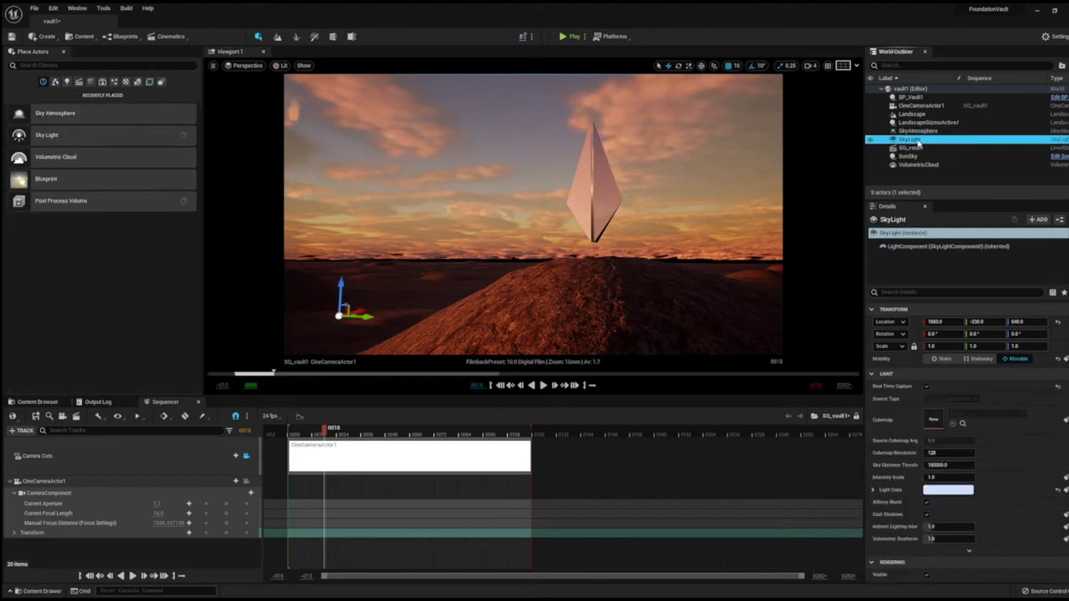
- Lower the Sky Atmosphere's Atmosphere Height to about 54.5
scroll(960, 417, "down", 5)
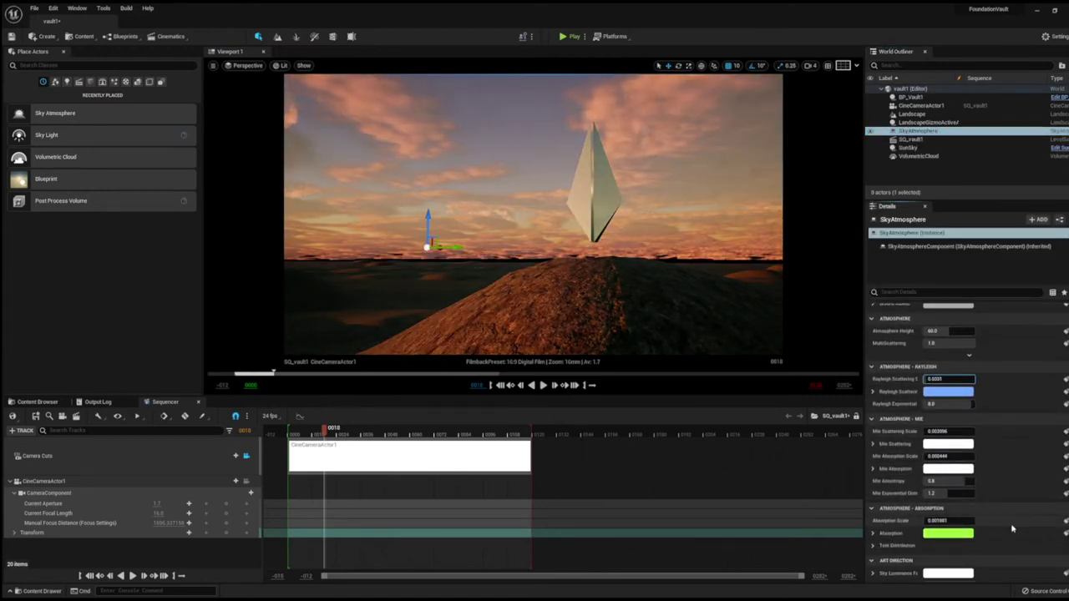
scroll(952, 381, "up", 1)
left_click_drag(948, 357, 931, 358)
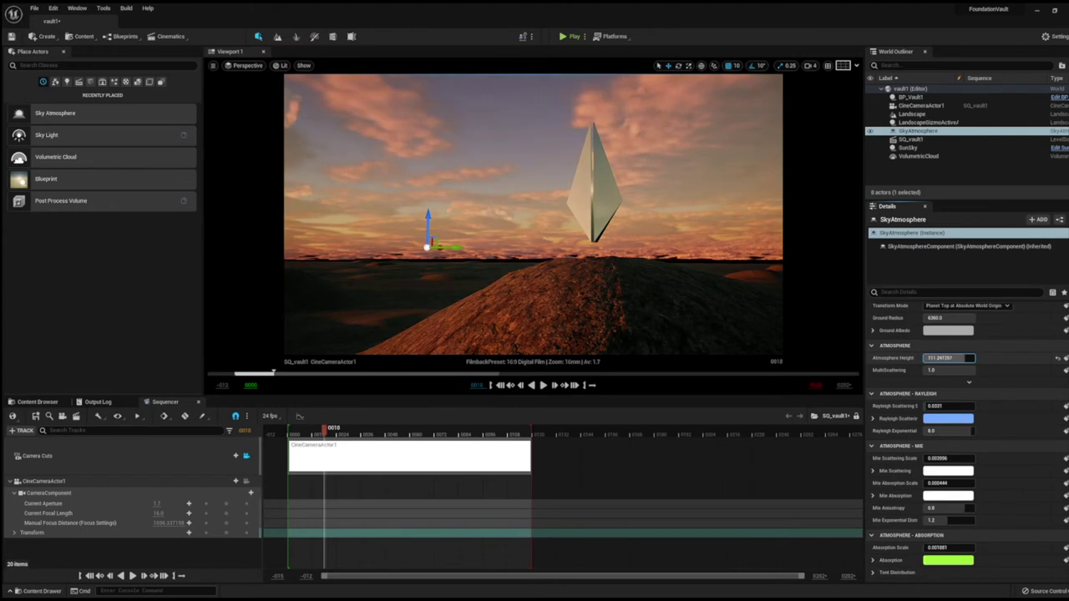
- Set Mie absorption scale to 0.040469 and Rayleigh scattering scale to 0.0, darkening the sky purple
scroll(977, 461, "down", 1)
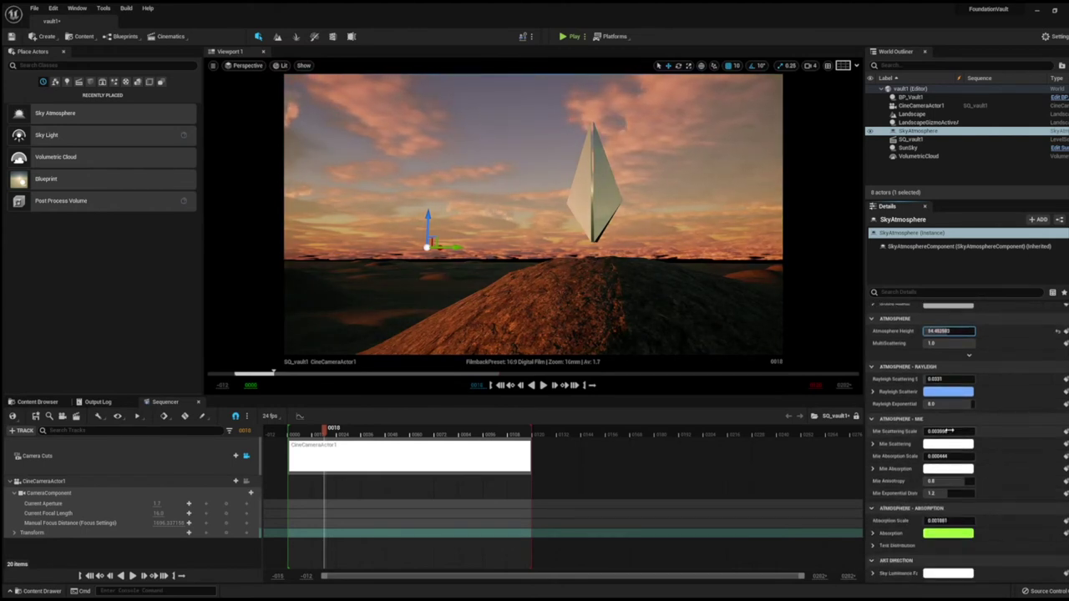
mouse_move(947, 431)
left_mouse_down()
mouse_move(973, 430)
mouse_move(931, 431)
left_mouse_up()
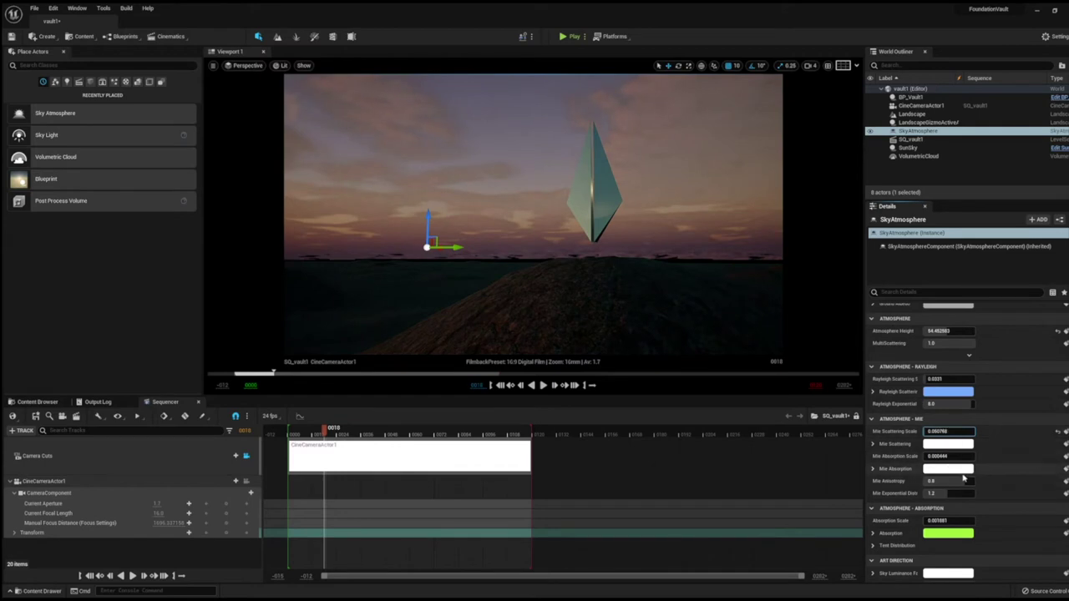
scroll(971, 509, "down", 4)
scroll(971, 510, "down", 3)
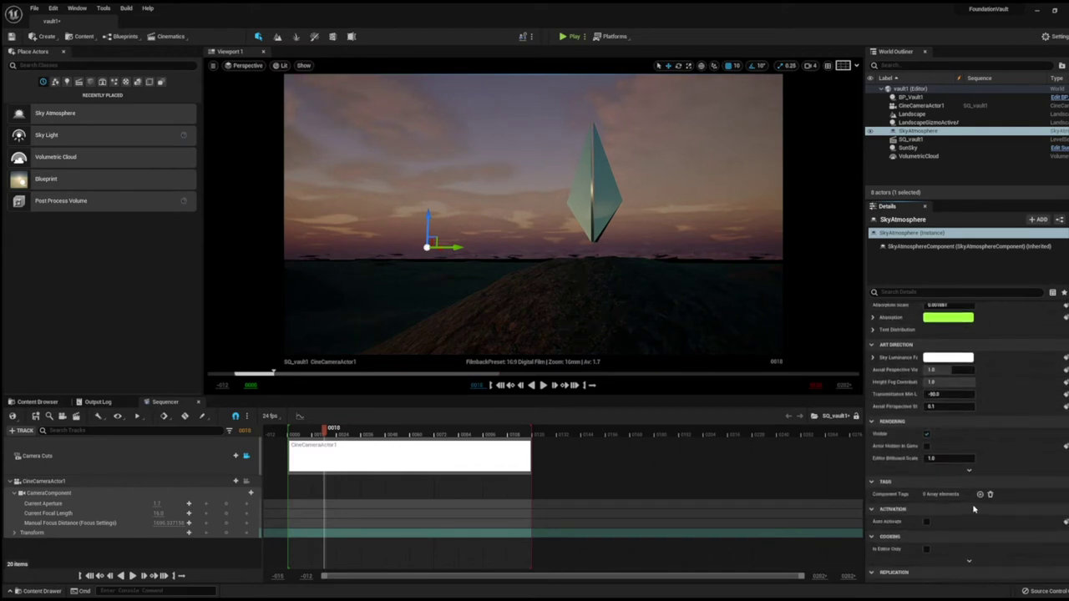
scroll(969, 499, "up", 3)
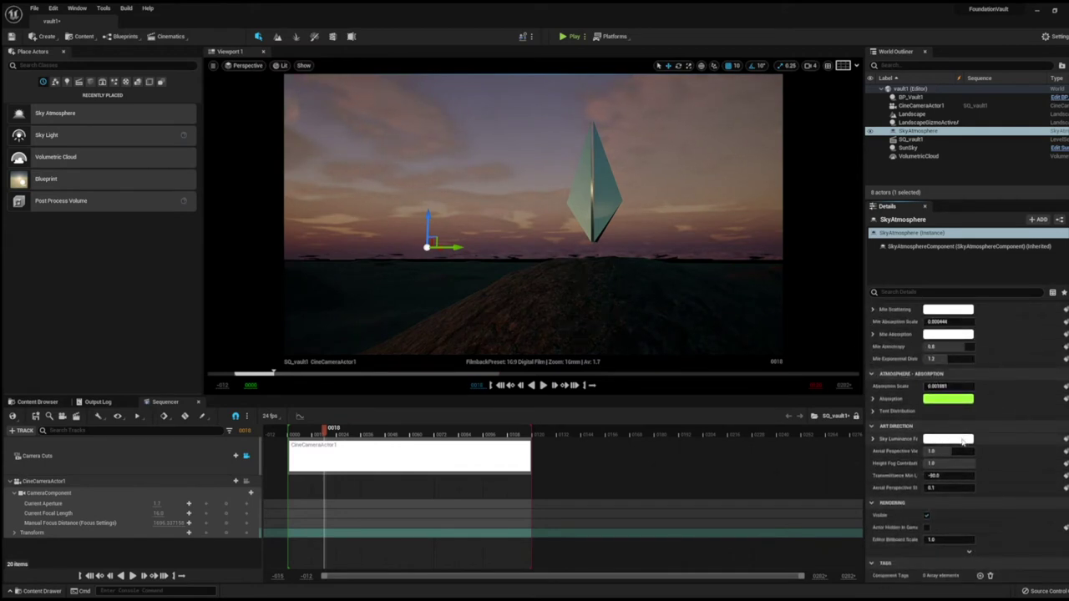
scroll(963, 443, "up", 2)
mouse_move(935, 416)
left_mouse_down()
mouse_move(952, 415)
mouse_move(927, 415)
left_mouse_up()
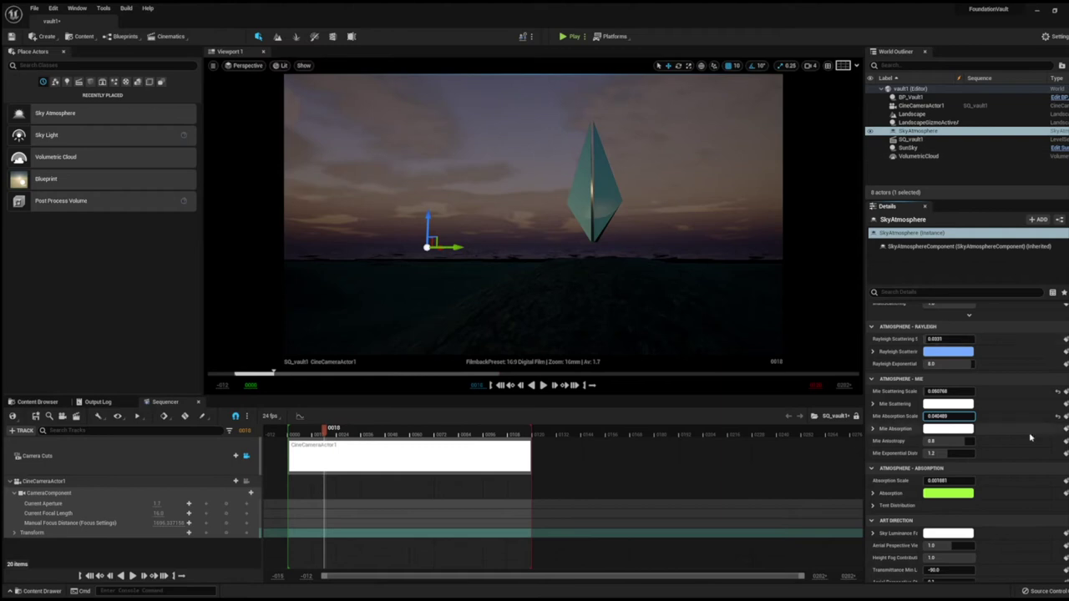
scroll(1029, 437, "up", 2)
mouse_move(935, 379)
left_mouse_down()
mouse_move(969, 379)
mouse_move(931, 379)
left_mouse_up()
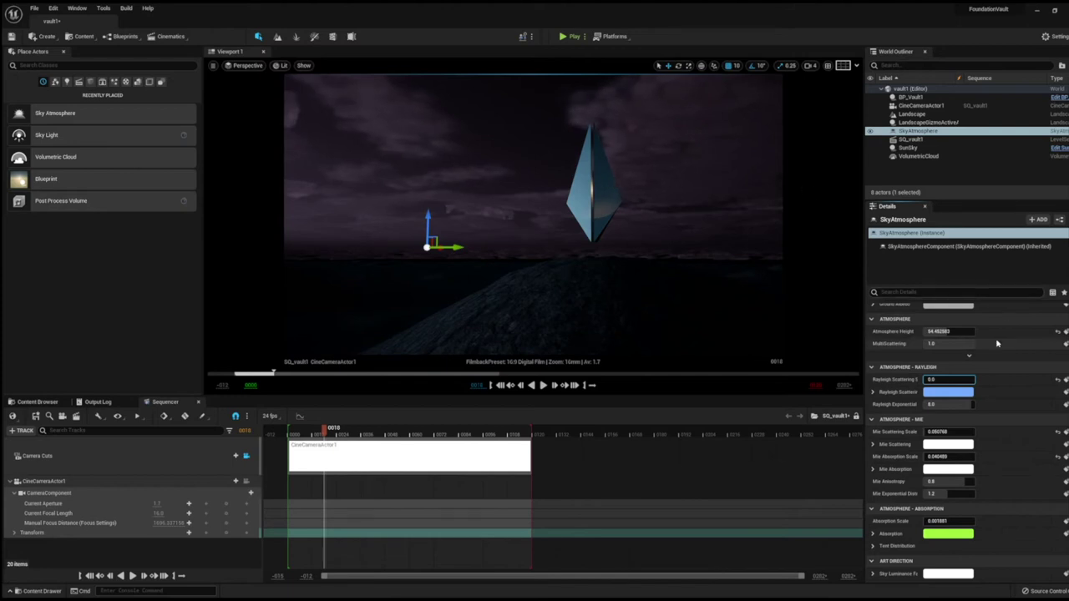
scroll(996, 343, "up", 2)
- Set SunSky's Solar Time to 8.9 for a golden dusk and rewind the playhead to frame 0000
left_click(907, 147)
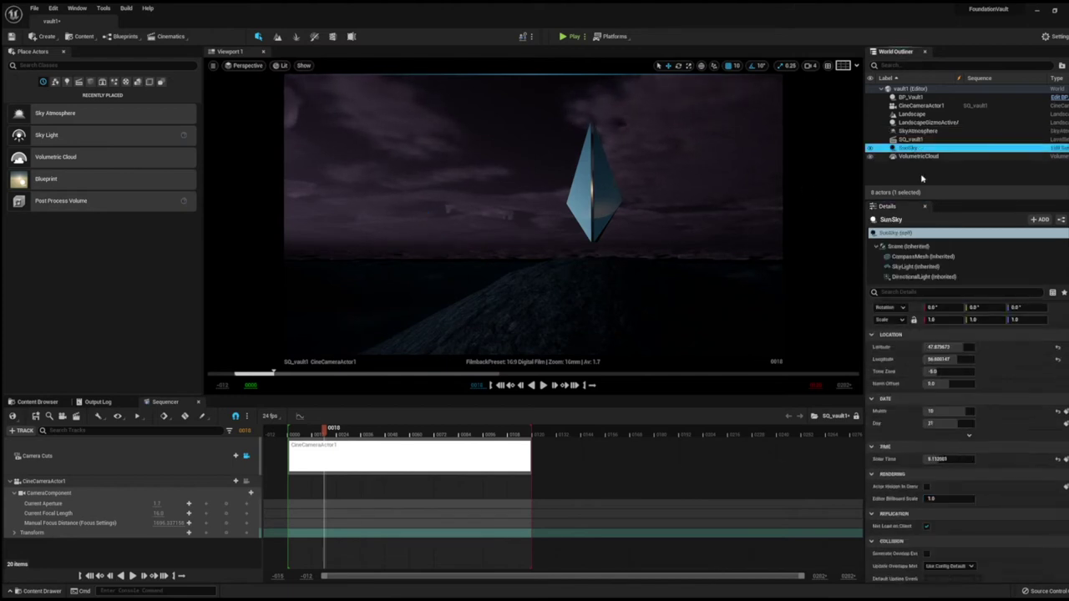
mouse_move(948, 459)
left_mouse_down()
mouse_move(968, 459)
mouse_move(935, 459)
left_mouse_up()
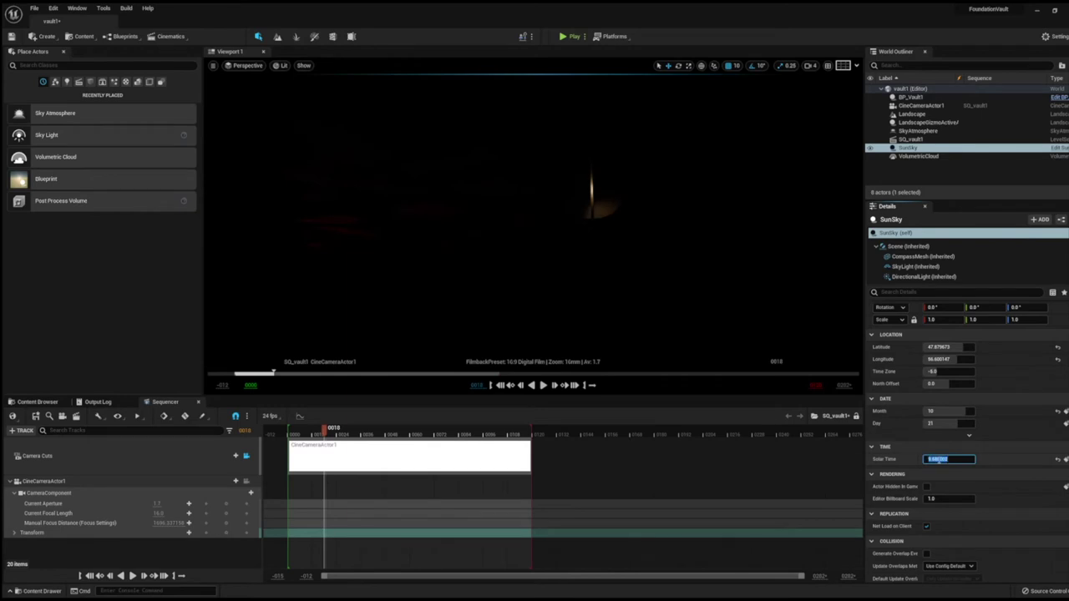
type("12")
key("Return")
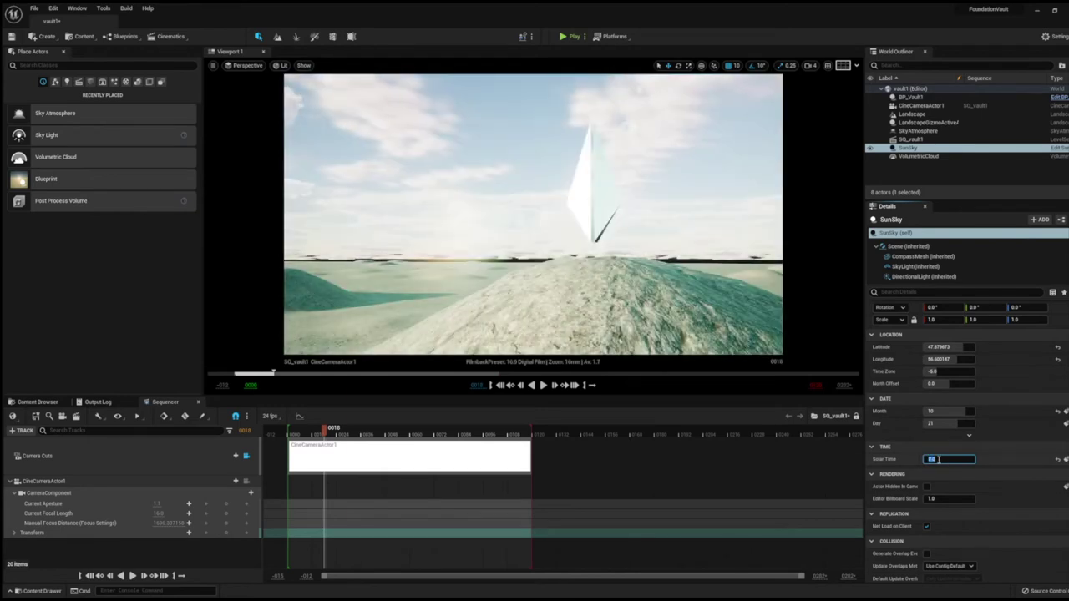
type(".5")
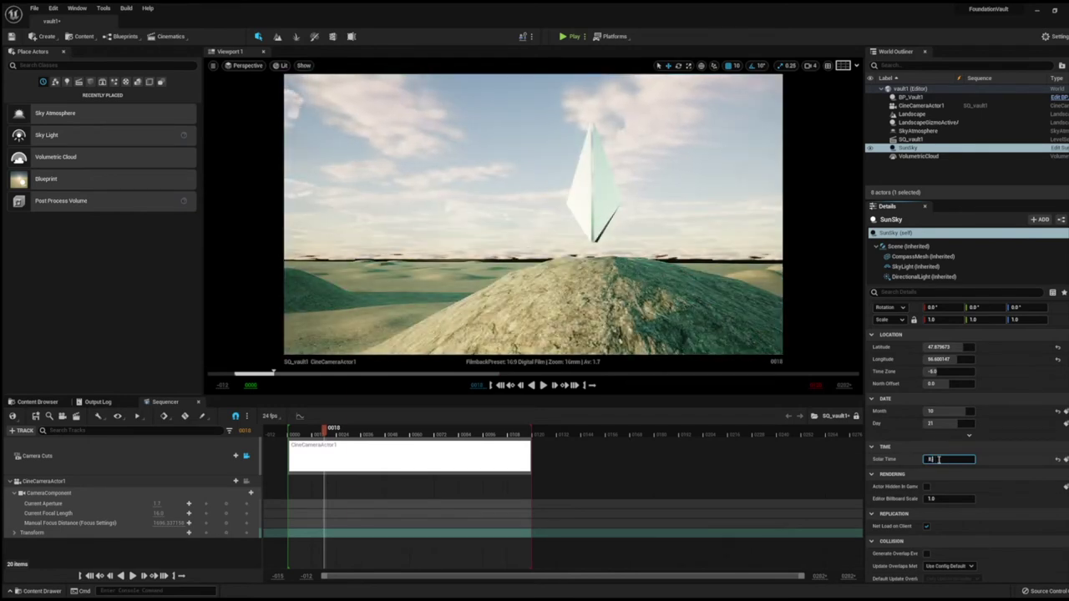
key("Return")
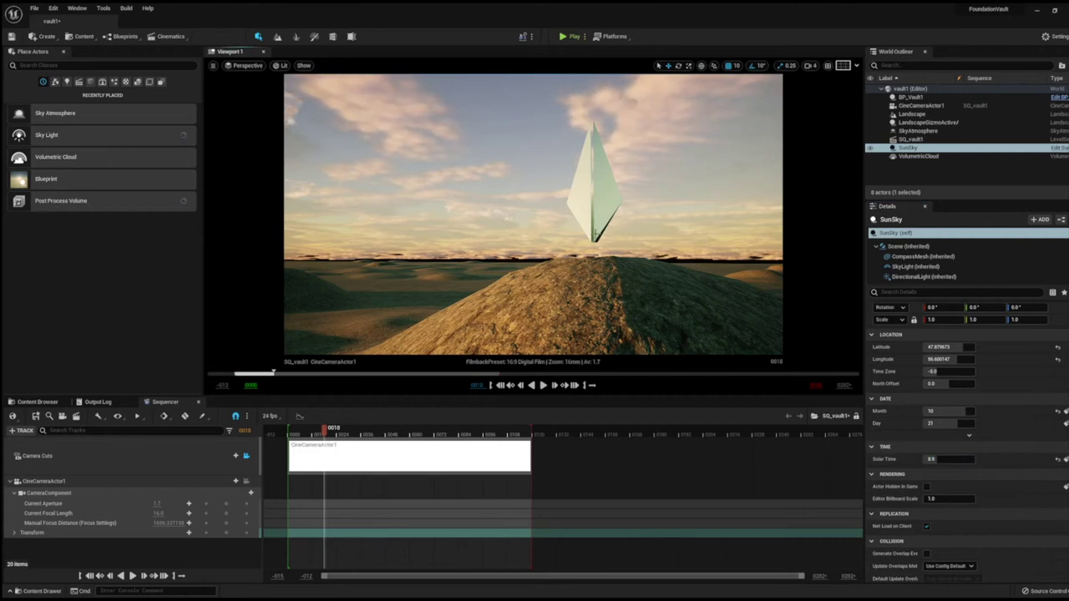
left_click_drag(326, 431, 303, 431)
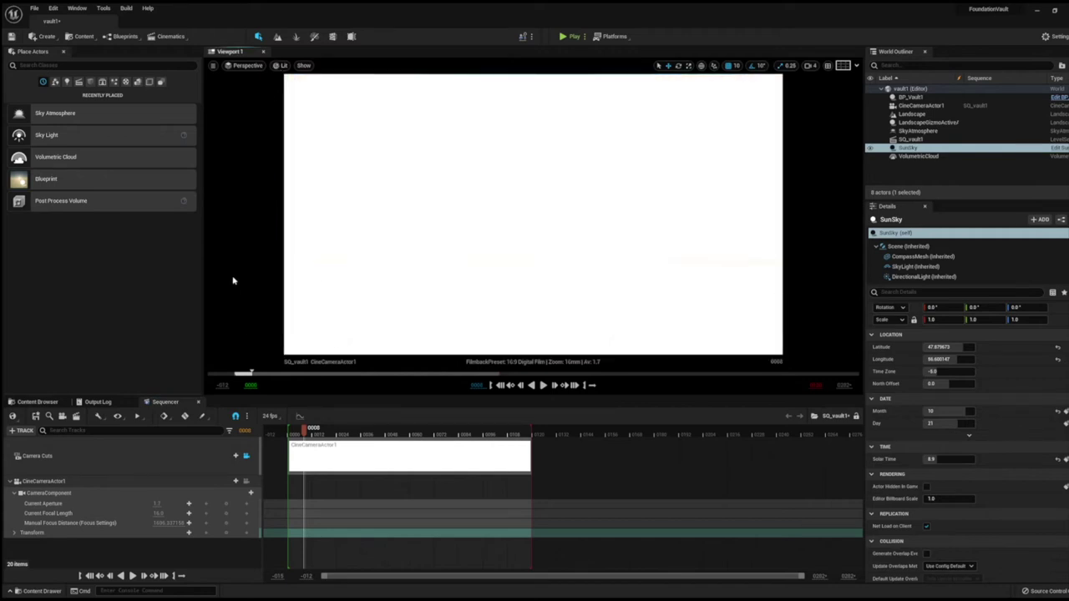
- Hide SunSky and give CineCameraActor1 manual exposure compensation of -2.039978
left_click(46, 481)
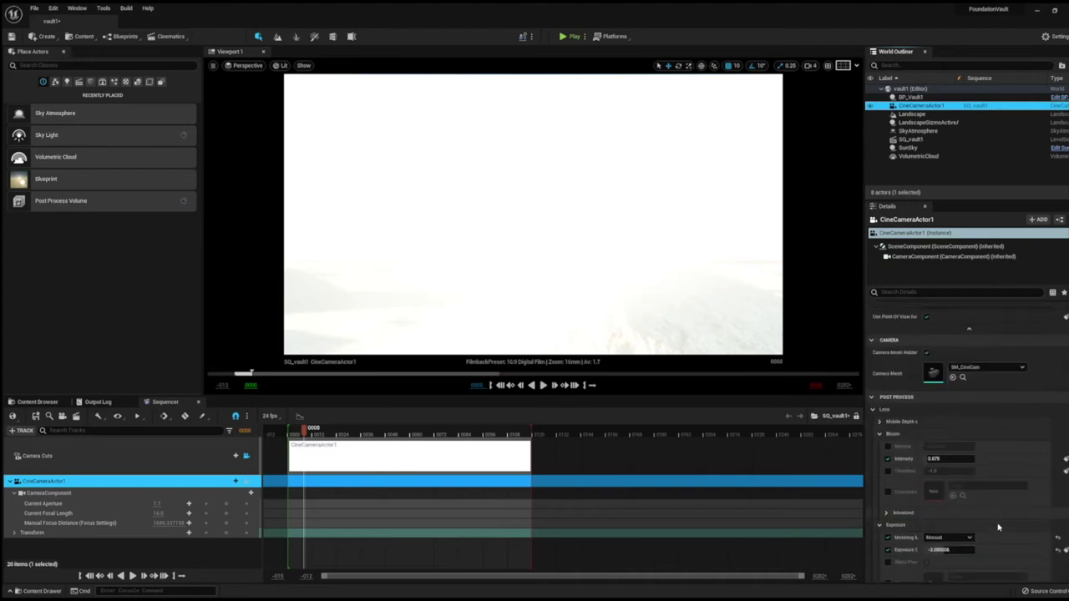
scroll(997, 527, "down", 5)
left_click_drag(948, 375, 919, 375)
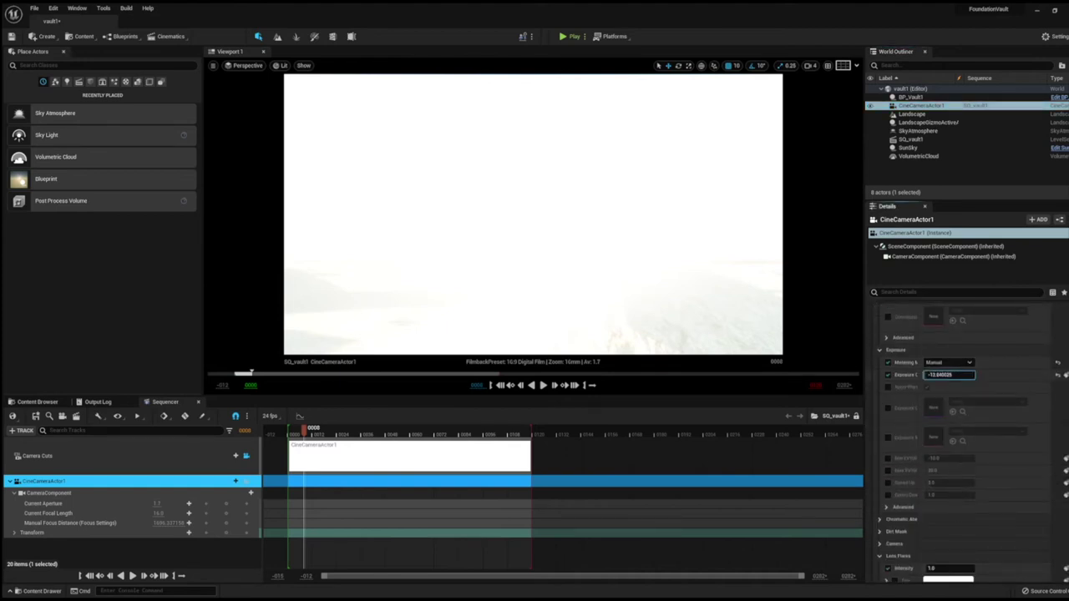
left_click(870, 131)
left_click(869, 156)
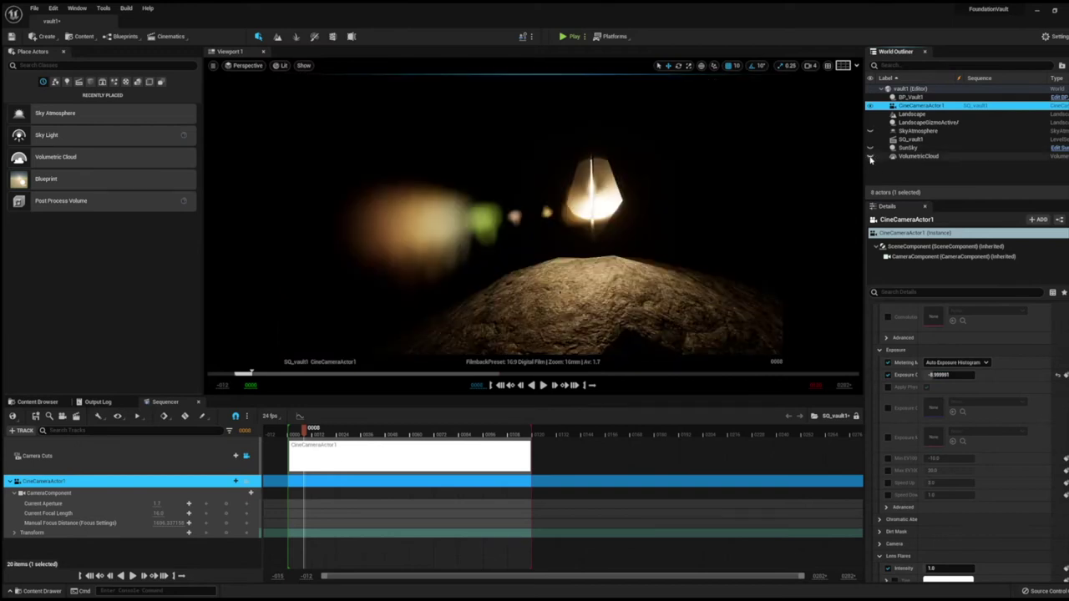
left_click(937, 375)
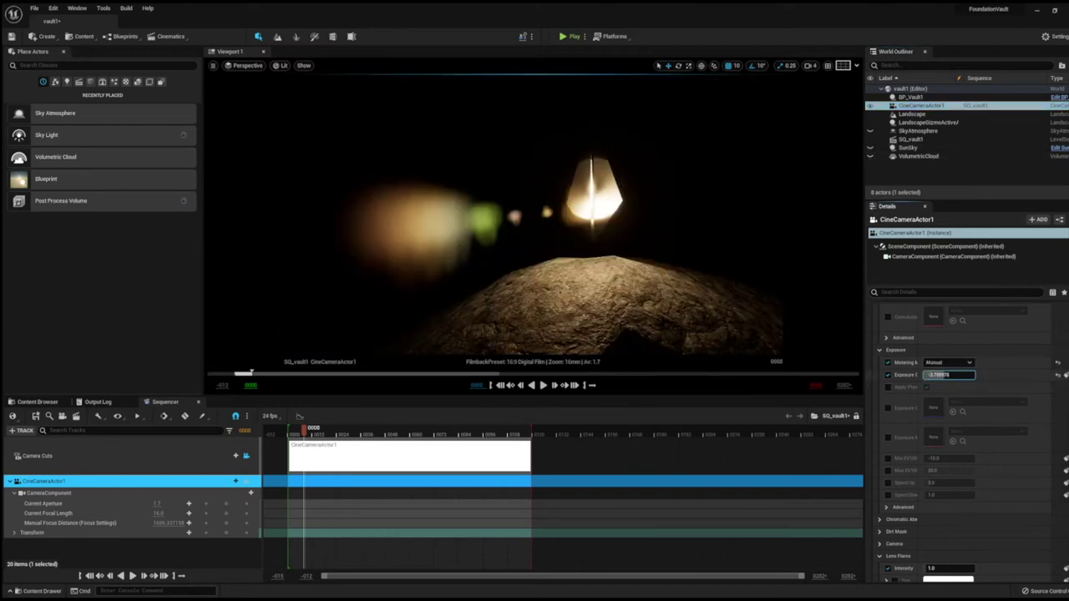
key("Return")
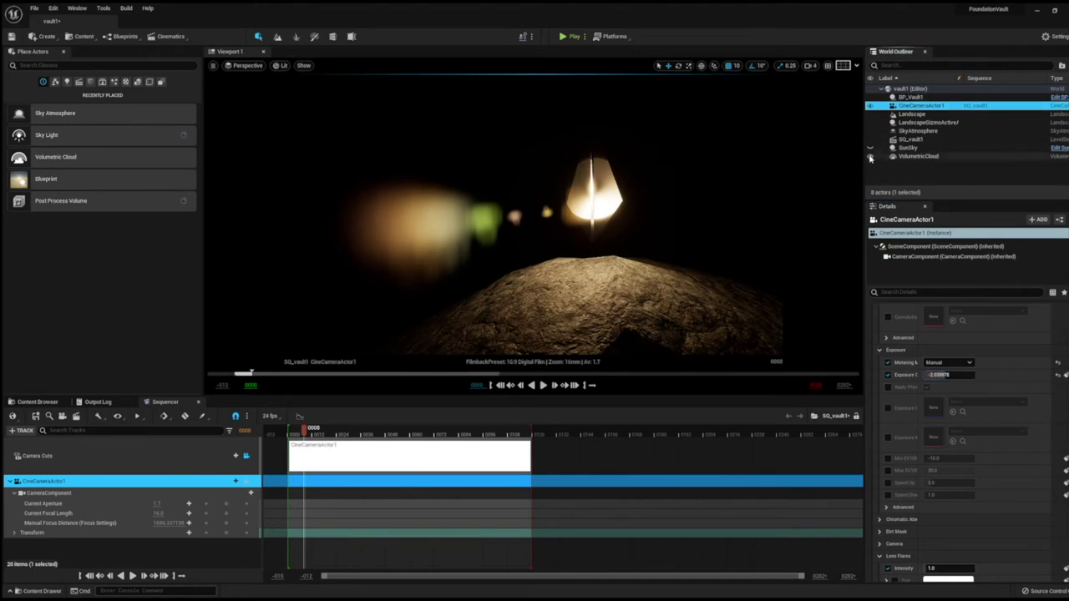
- Unhide SunSky and set latitude 40 with Solar Time about 9.8 for a purple sky
left_click(885, 147)
left_click(869, 148)
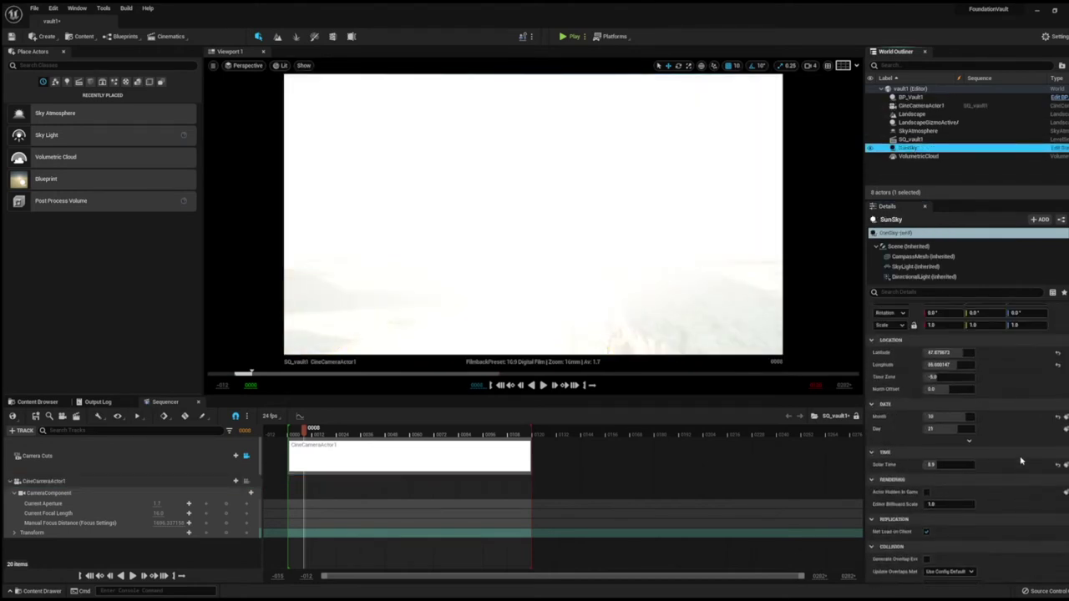
left_click(948, 373)
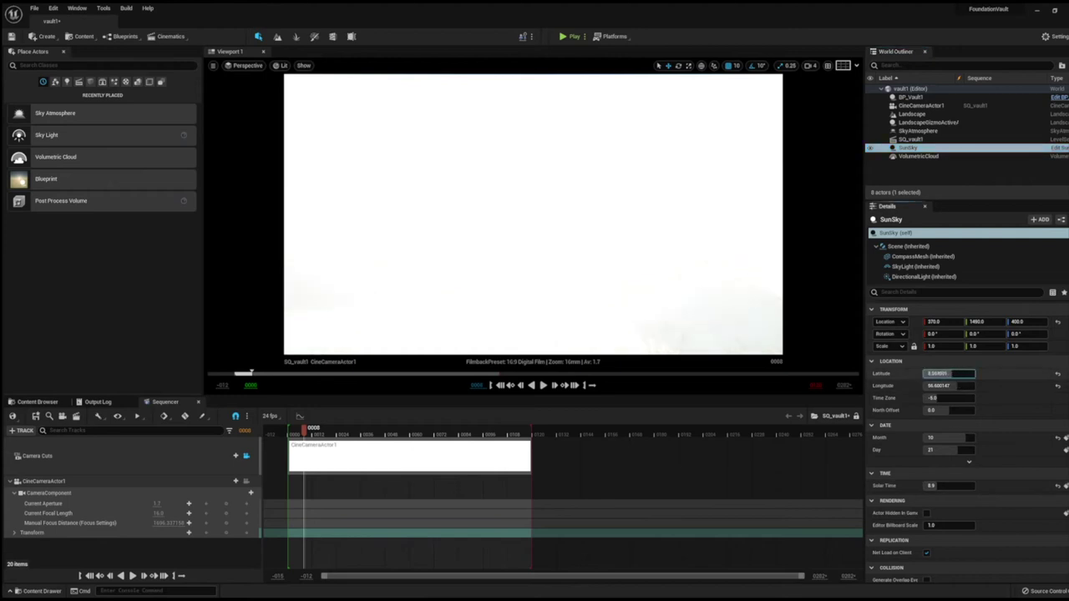
type("45")
left_click_drag(948, 485, 963, 527)
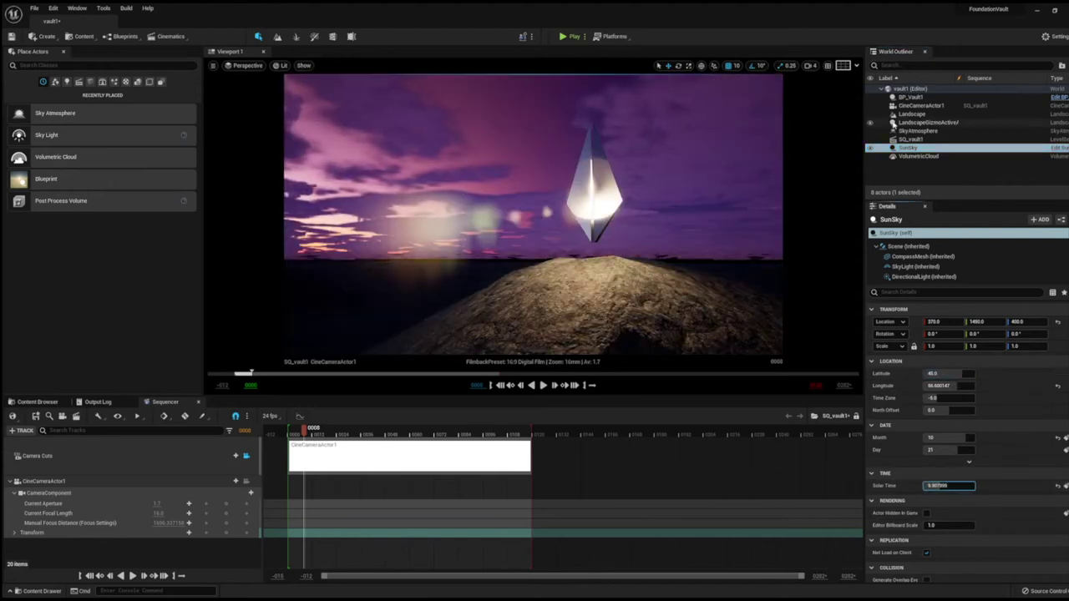
- Shrink the Source Radius of BP_Vault's light component
left_click(910, 97)
left_click(915, 266)
mouse_move(947, 424)
left_mouse_down()
mouse_move(969, 423)
mouse_move(935, 424)
mouse_move(968, 410)
mouse_move(973, 386)
left_mouse_up()
left_click(947, 410)
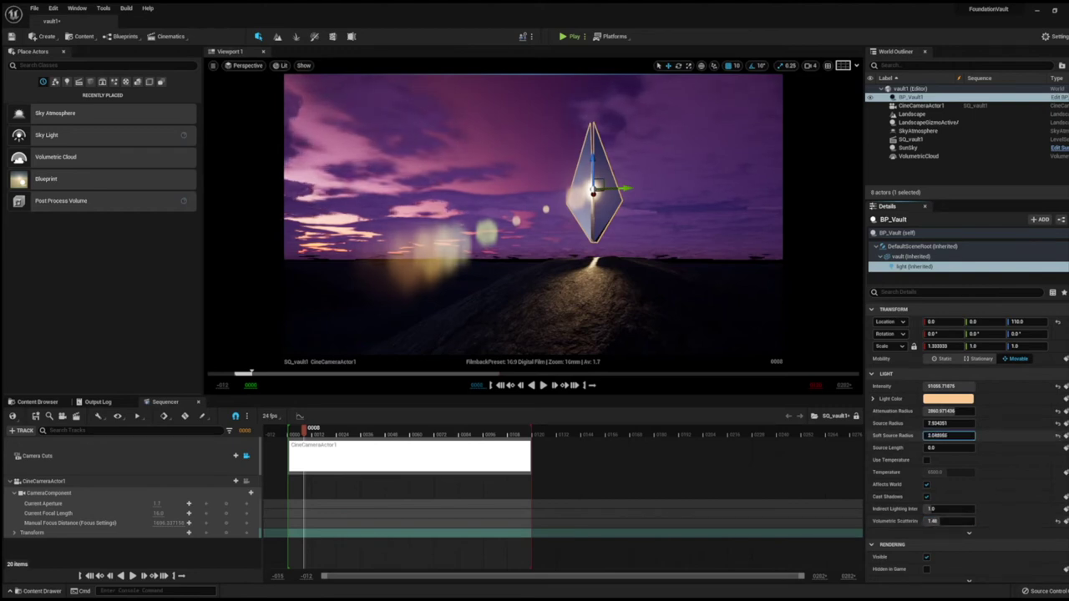
- Set the crystal light's soft source radius to 86.6 and source length 0.55, raise indirect lighting intensity, then deselect
mouse_move(935, 435)
left_mouse_down()
mouse_move(952, 435)
mouse_move(938, 435)
left_mouse_up()
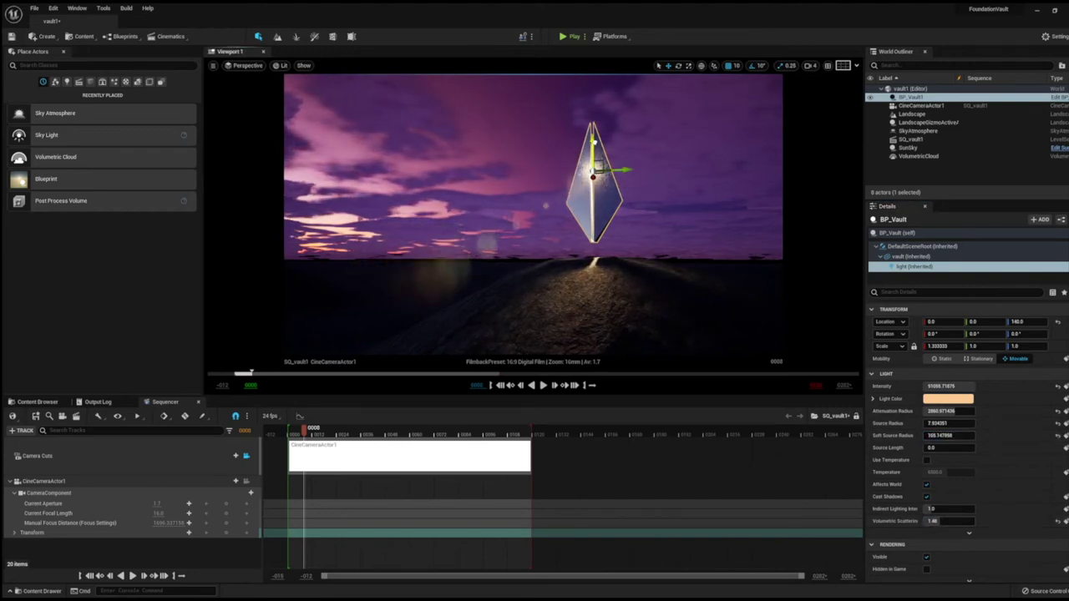
left_click(947, 435)
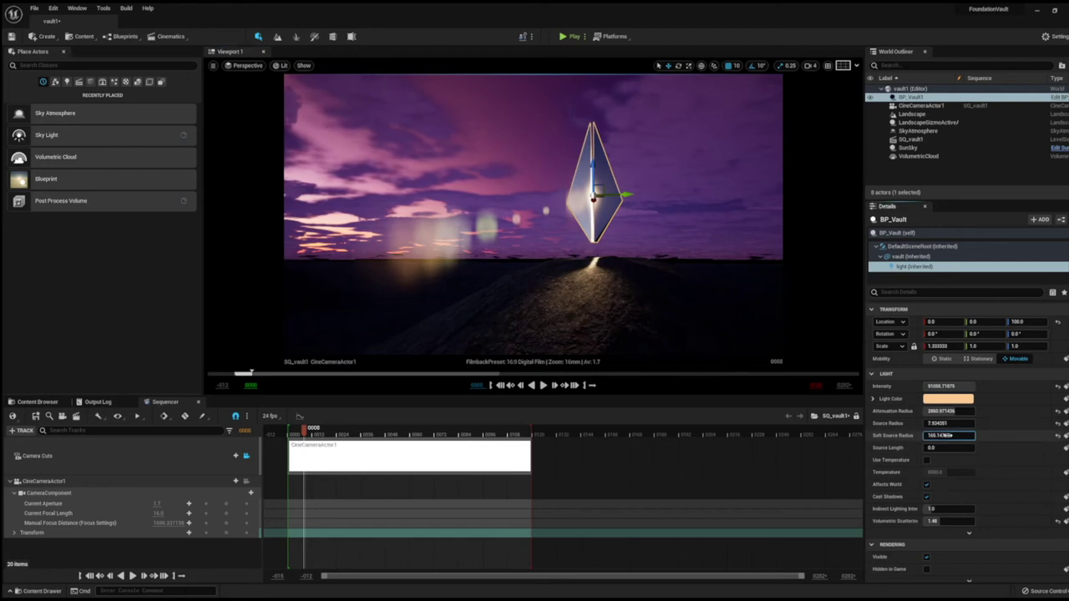
left_click_drag(935, 447, 925, 448)
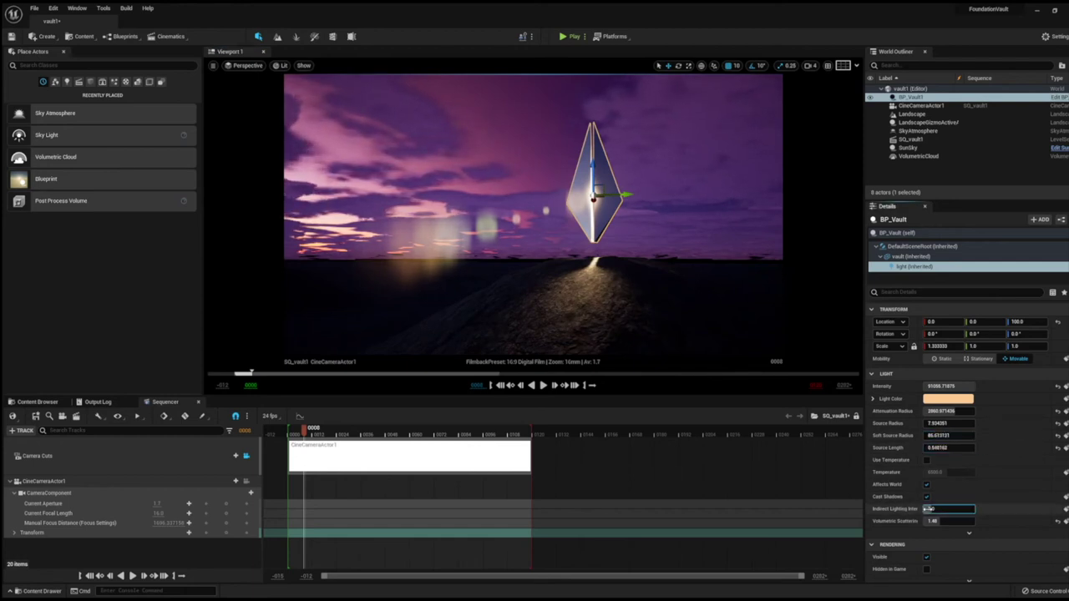
left_click(948, 508)
type("0.538")
left_click_drag(935, 509, 948, 508)
scroll(946, 549, "down", 3)
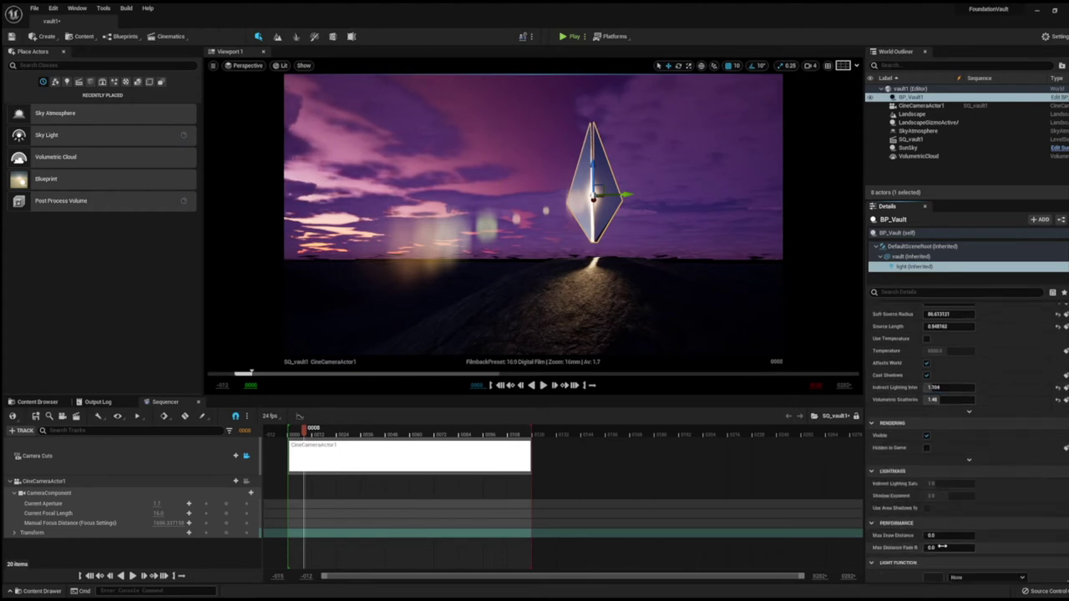
scroll(946, 549, "down", 2)
scroll(946, 549, "down", 3)
scroll(945, 549, "down", 2)
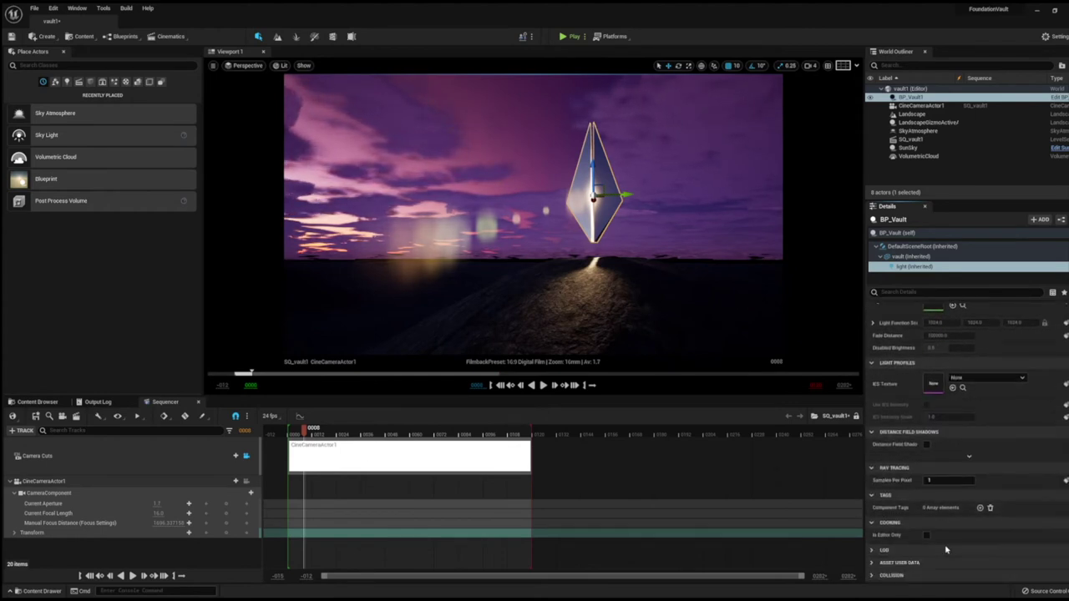
left_click(759, 216)
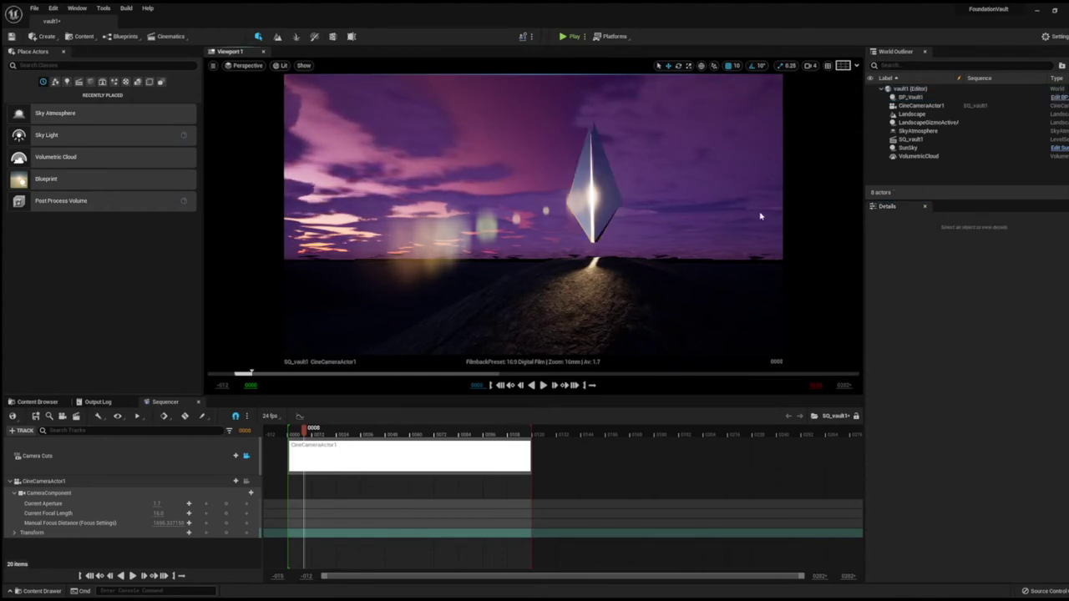
- Expand CineCameraActor1's Location channels and key a lowered wide view of the mound at the start
left_click_drag(409, 440, 380, 428)
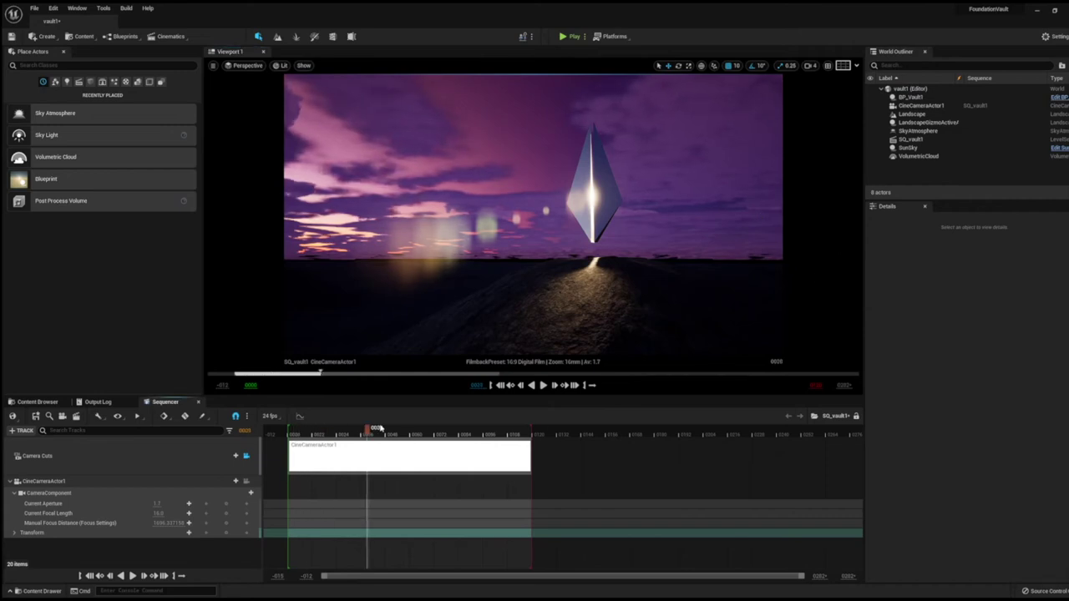
left_click(14, 533)
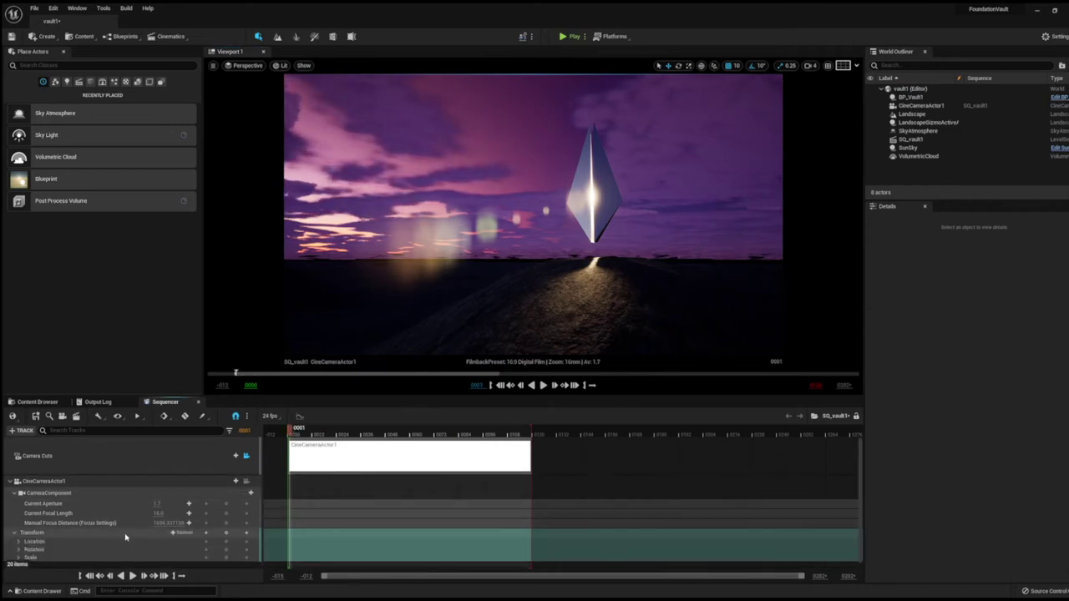
left_click(18, 541)
scroll(125, 517, "down", 1)
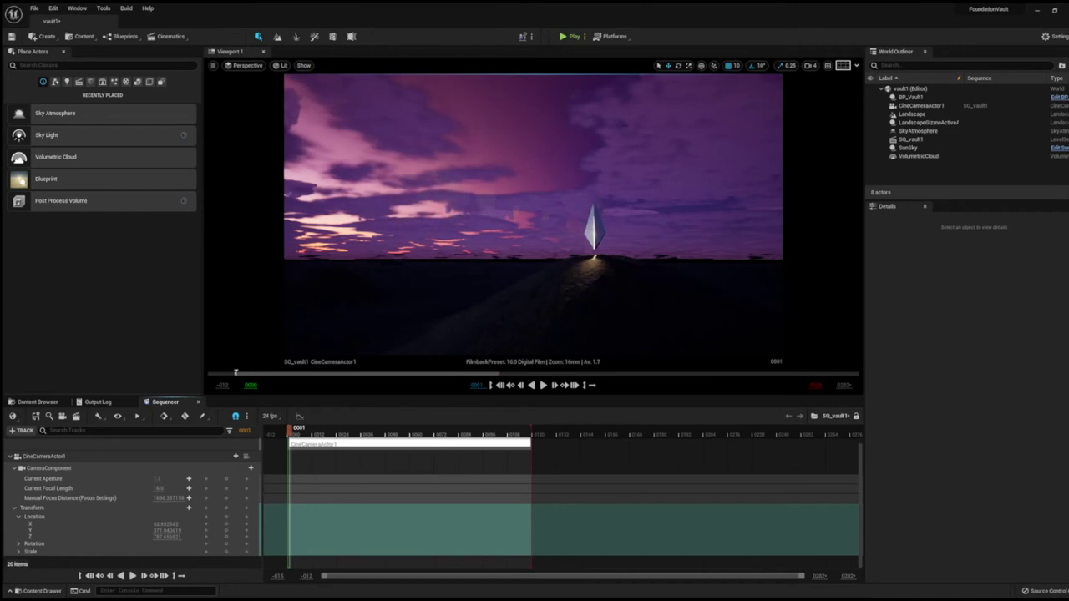
mouse_move(175, 537)
left_mouse_down()
mouse_move(150, 537)
mouse_move(218, 530)
left_mouse_up()
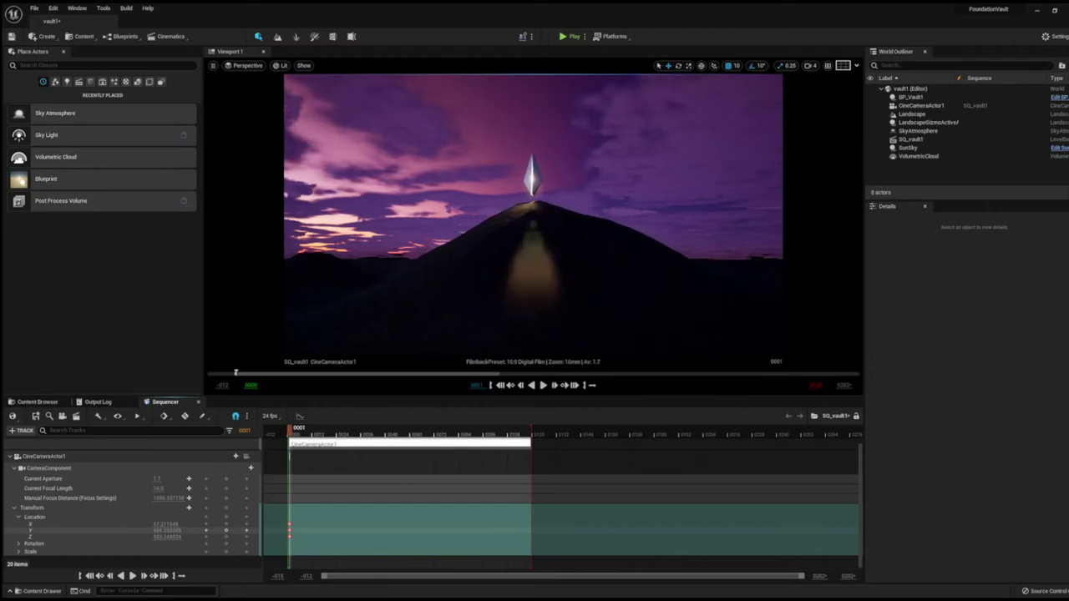
- Key a closer camera position on the crystal at frame 118 and preview the move
left_click_drag(290, 429, 528, 429)
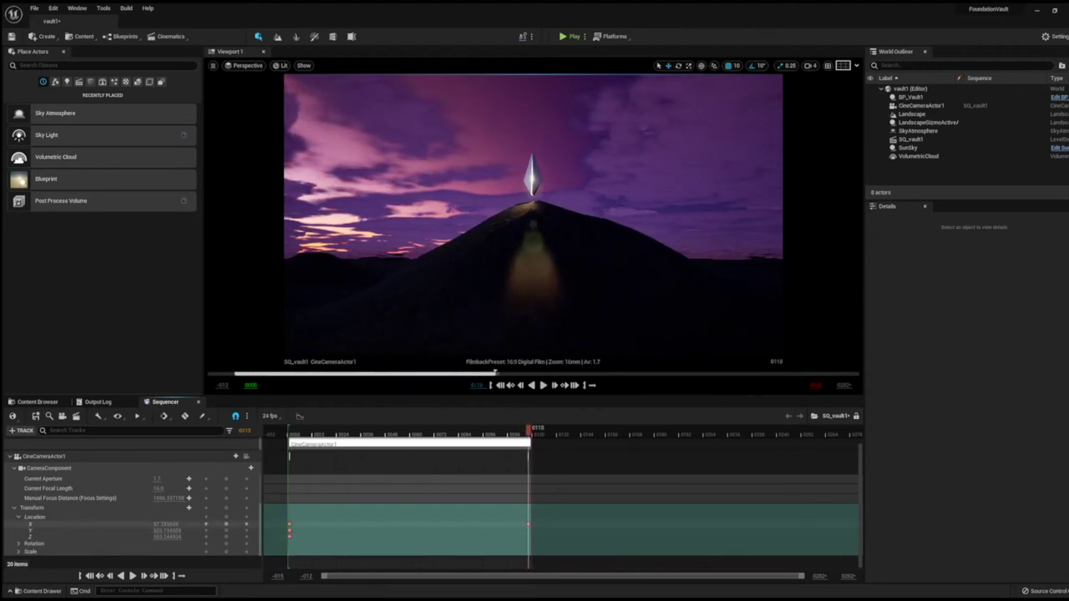
mouse_move(156, 537)
left_mouse_down()
mouse_move(201, 537)
mouse_move(200, 523)
left_mouse_up()
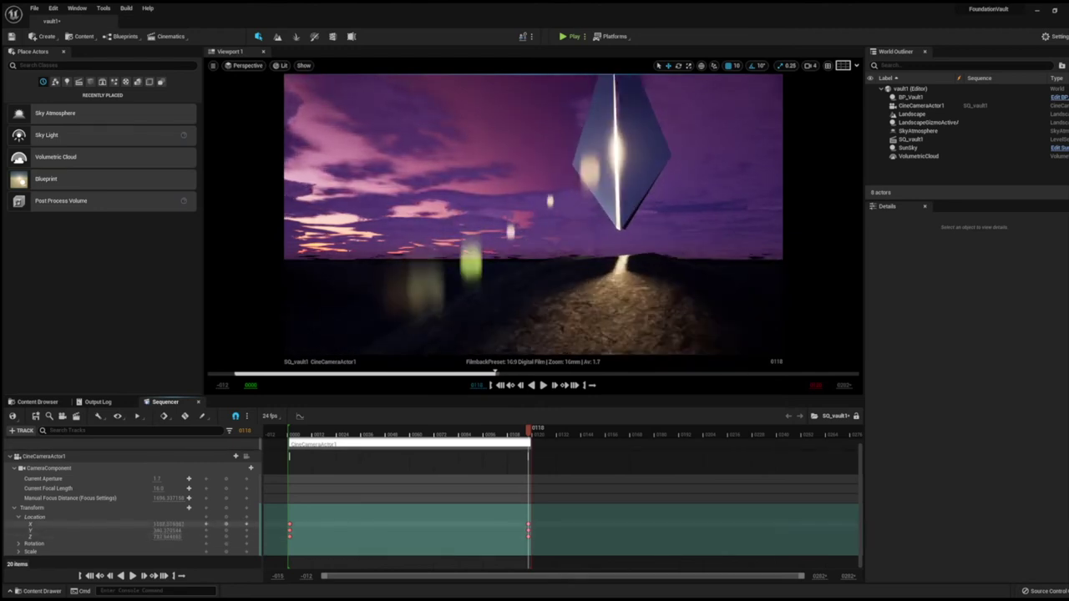
mouse_move(527, 430)
left_mouse_down()
mouse_move(322, 430)
mouse_move(389, 430)
left_mouse_up()
left_click_drag(529, 457, 794, 463)
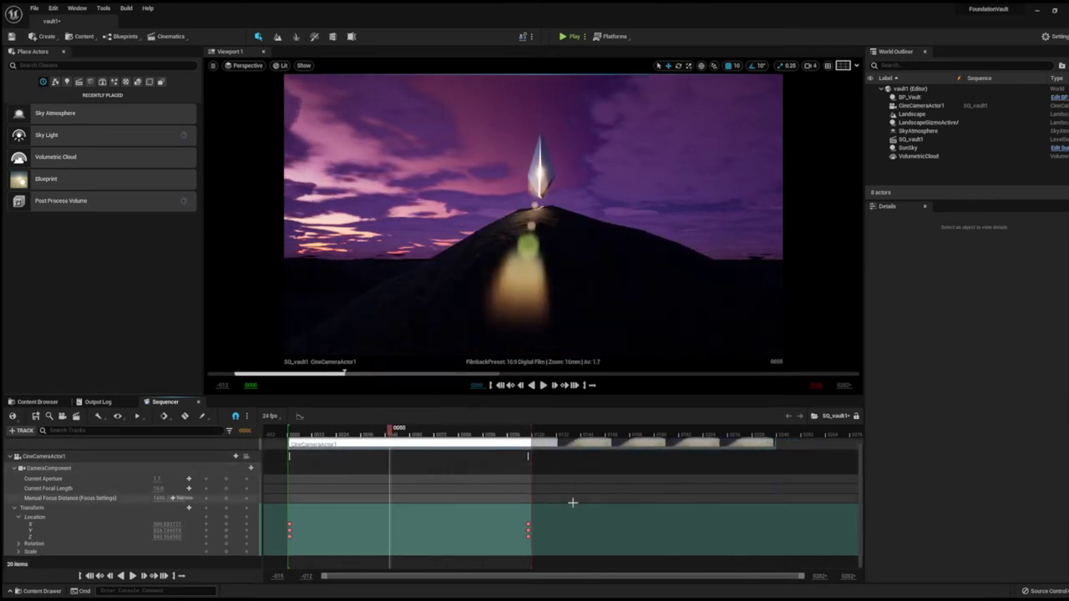
- Extend the playback range to about frame 230, move the end key there, and play it back
left_click_drag(532, 432, 776, 429)
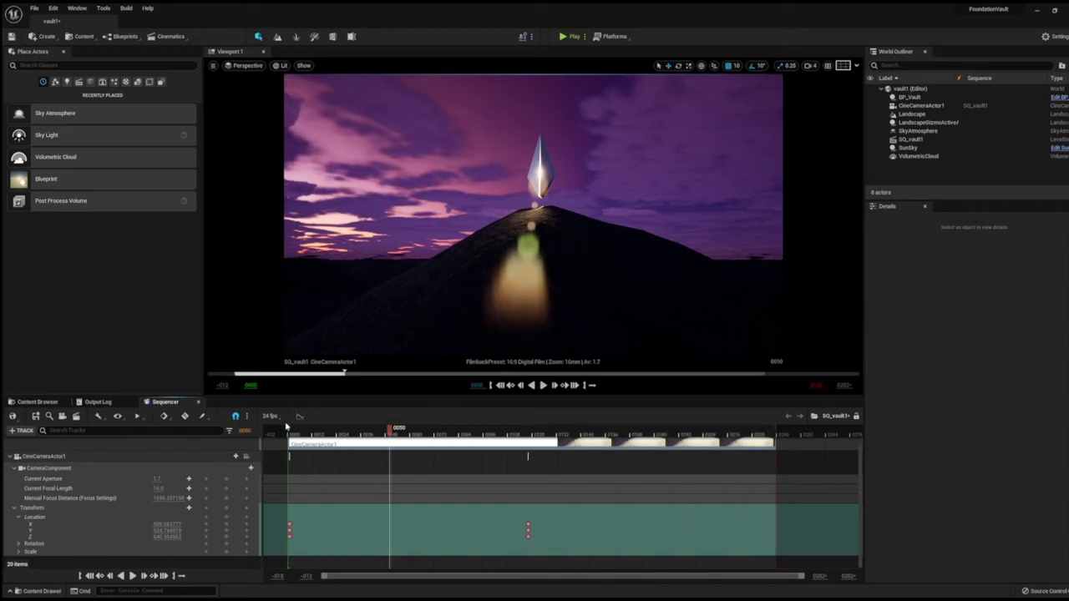
left_click_drag(528, 529, 768, 530)
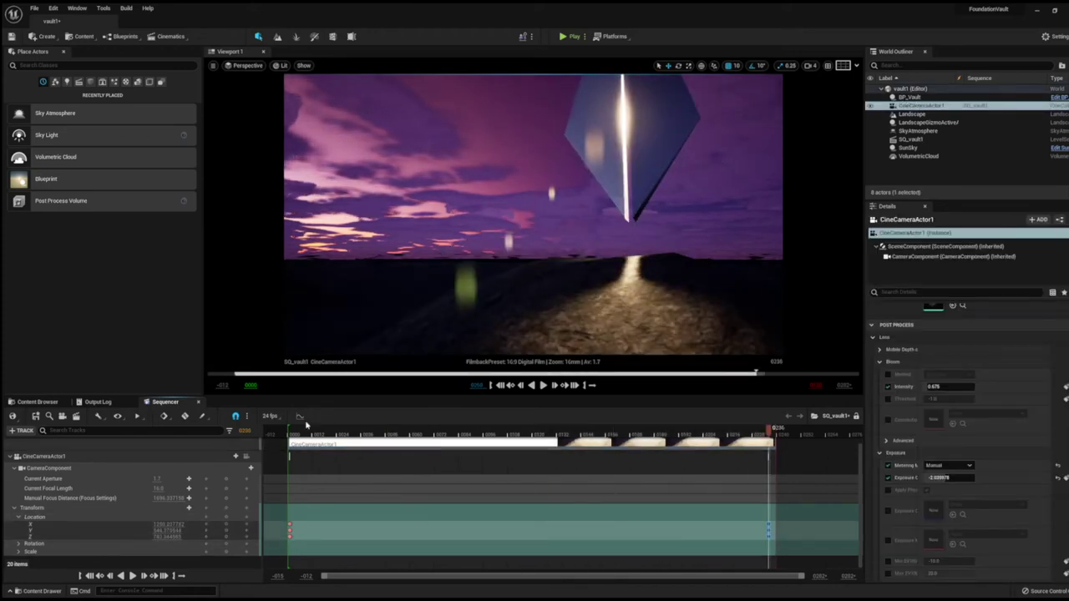
left_click(543, 430)
left_click(542, 385)
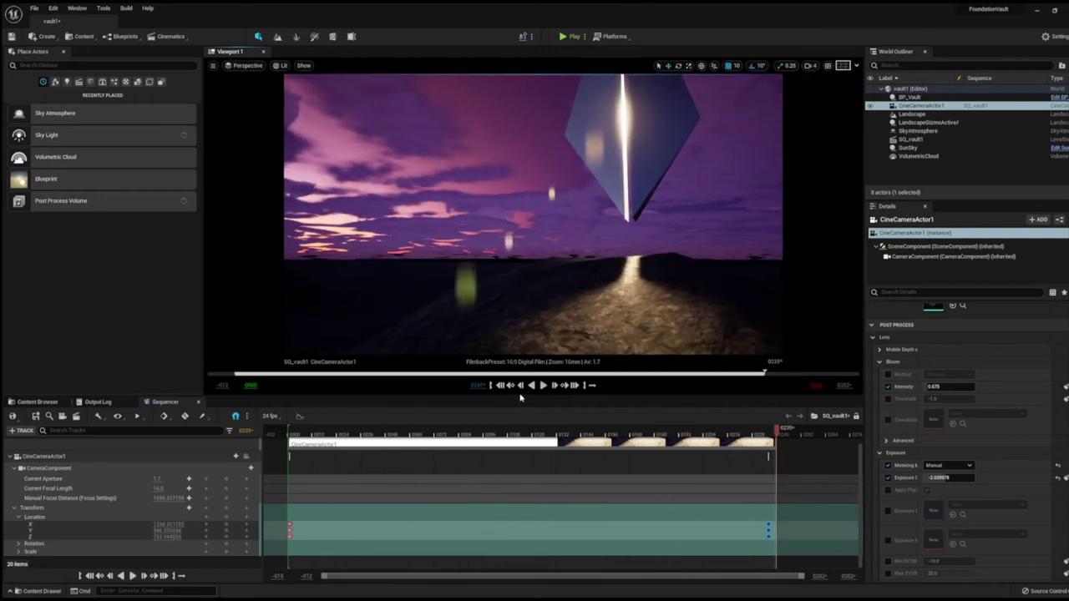
left_click_drag(777, 428, 623, 469)
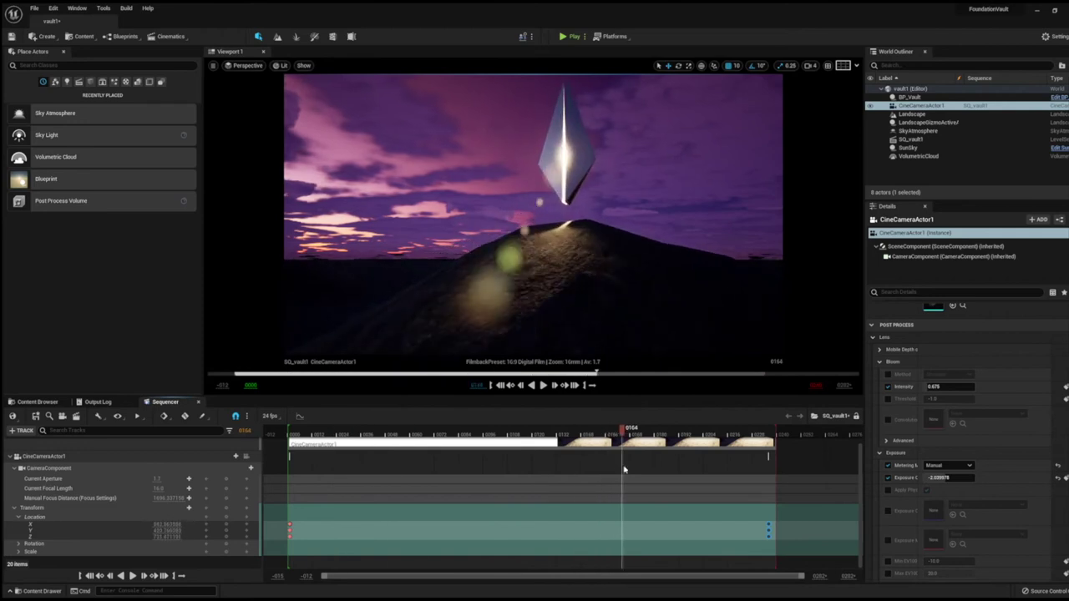
- Set the SunSky's Solar Time to 12 to test a midday sky
left_click(907, 148)
scroll(960, 418, "down", 3)
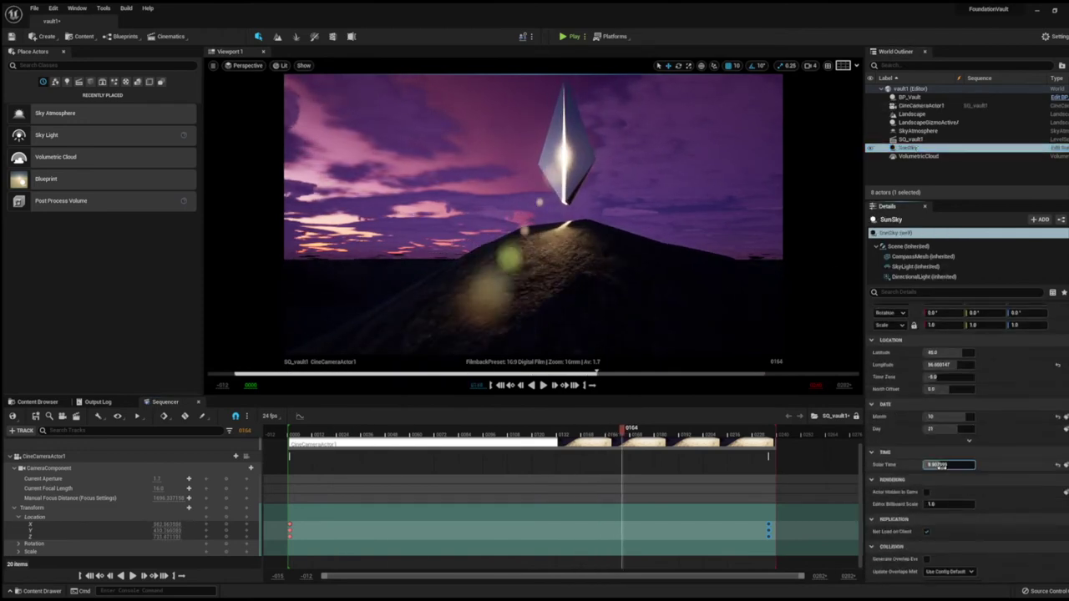
left_click_drag(943, 464, 960, 464)
type("12")
key("Return")
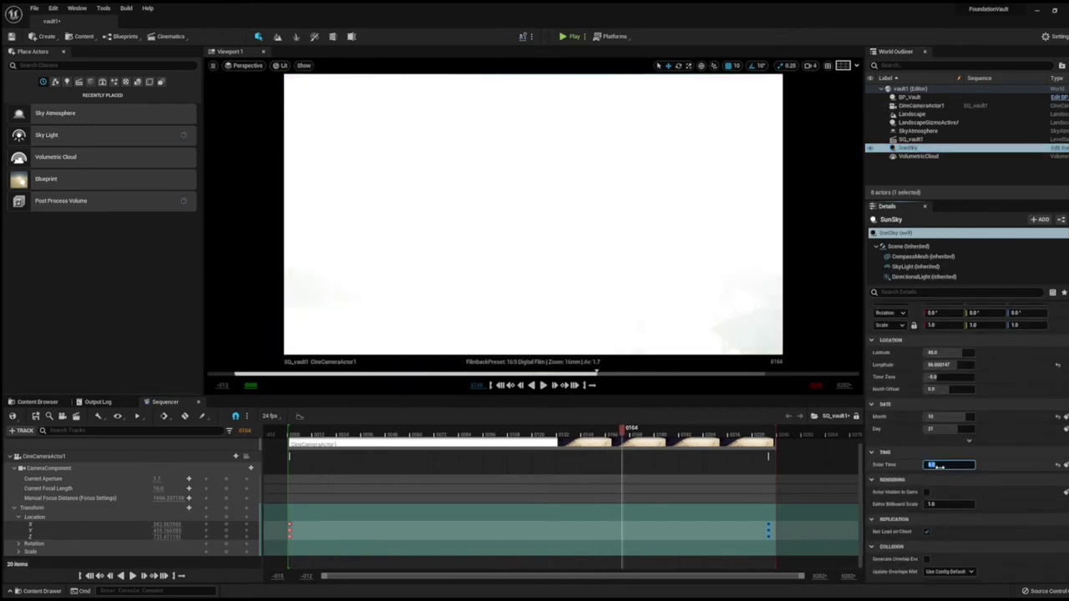
- Return Solar Time to 9.8 and scrub the shot to preview the lighting
double_click(939, 465)
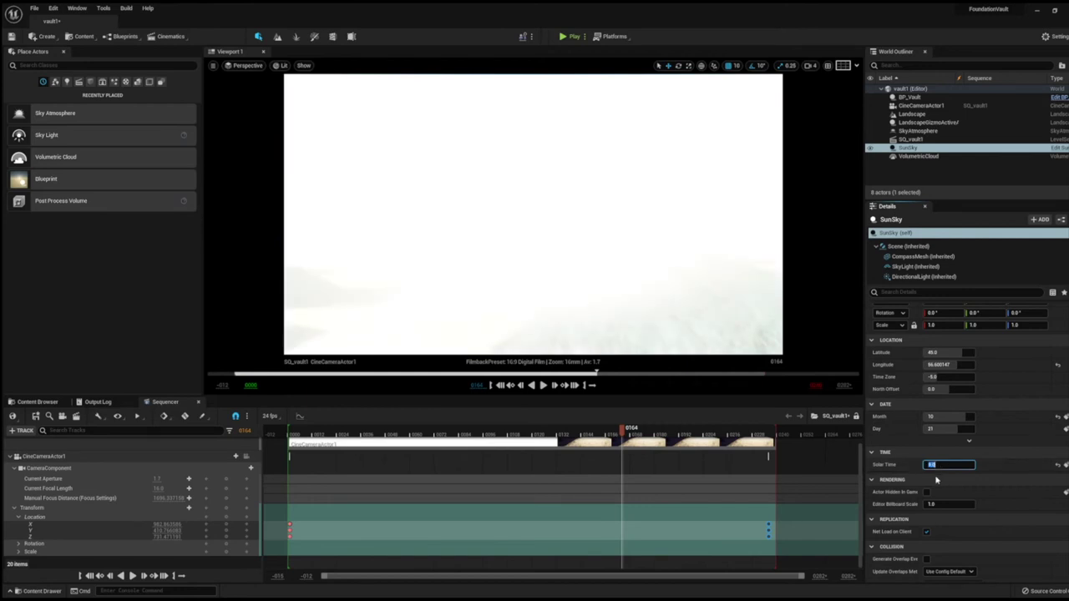
left_click(936, 479)
left_click_drag(621, 427, 585, 424)
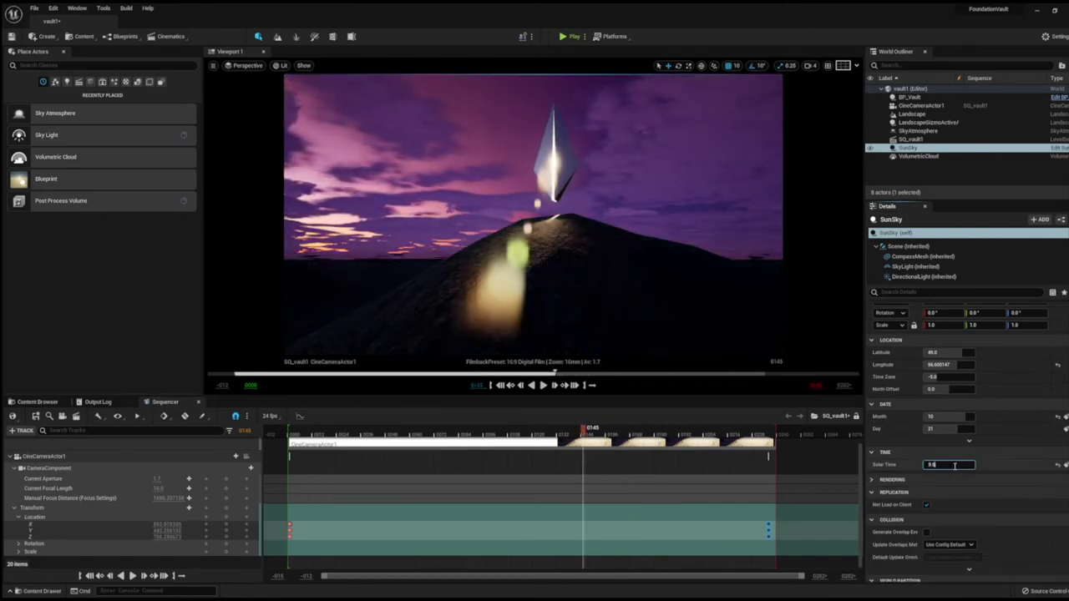
key("Return")
left_click_drag(584, 428, 681, 428)
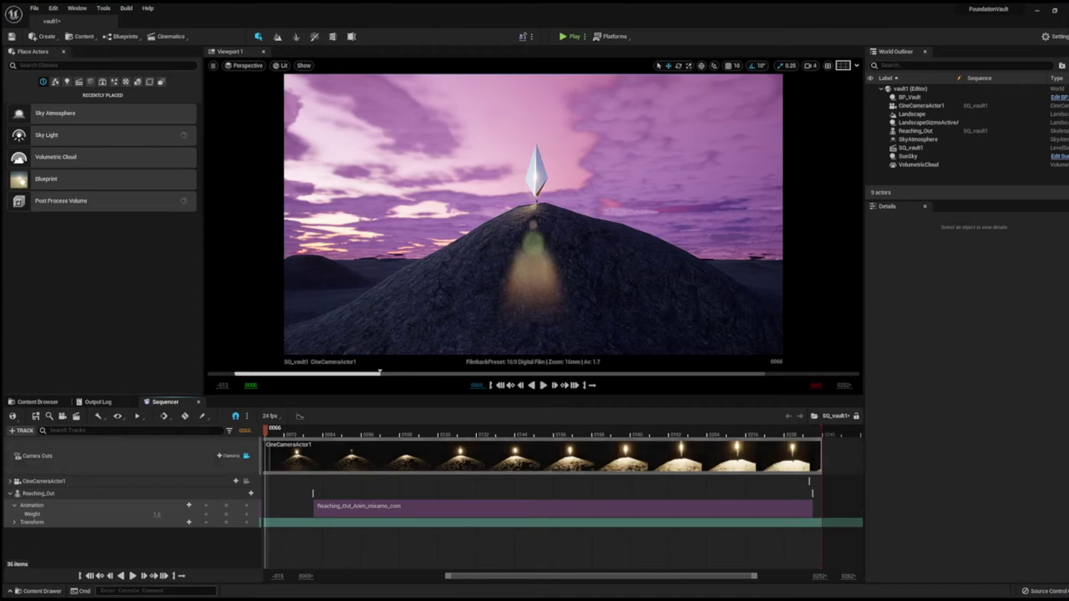
- Move the Reaching_Out character toward the pillar and rotate it slightly at frame 100
left_click_drag(266, 429, 631, 428)
left_click(912, 131)
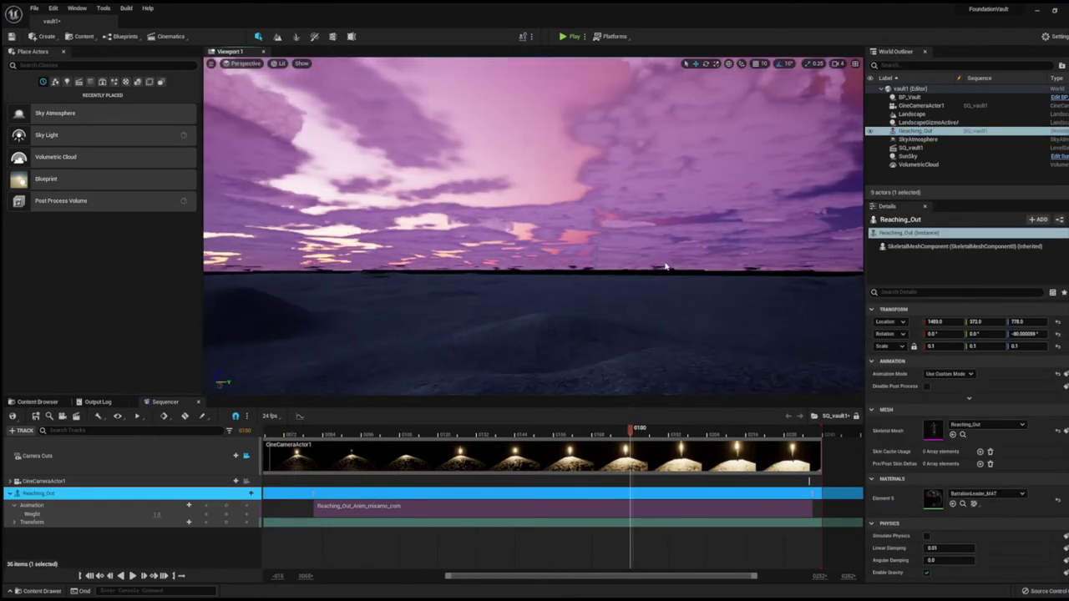
right_click_drag(687, 319, 687, 319)
left_click_drag(687, 319, 598, 310)
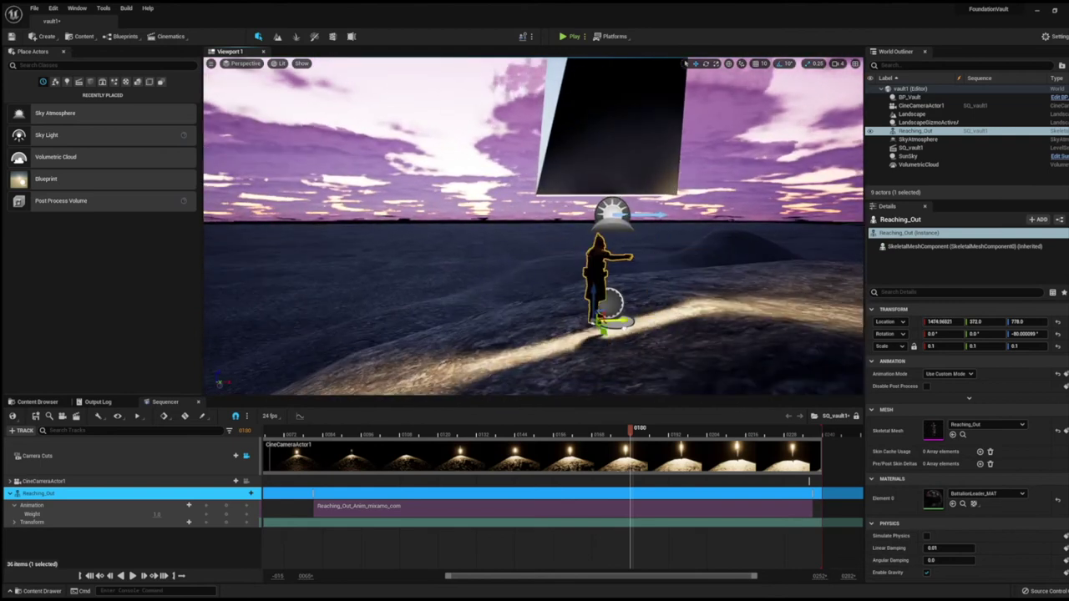
left_click_drag(561, 311, 568, 328)
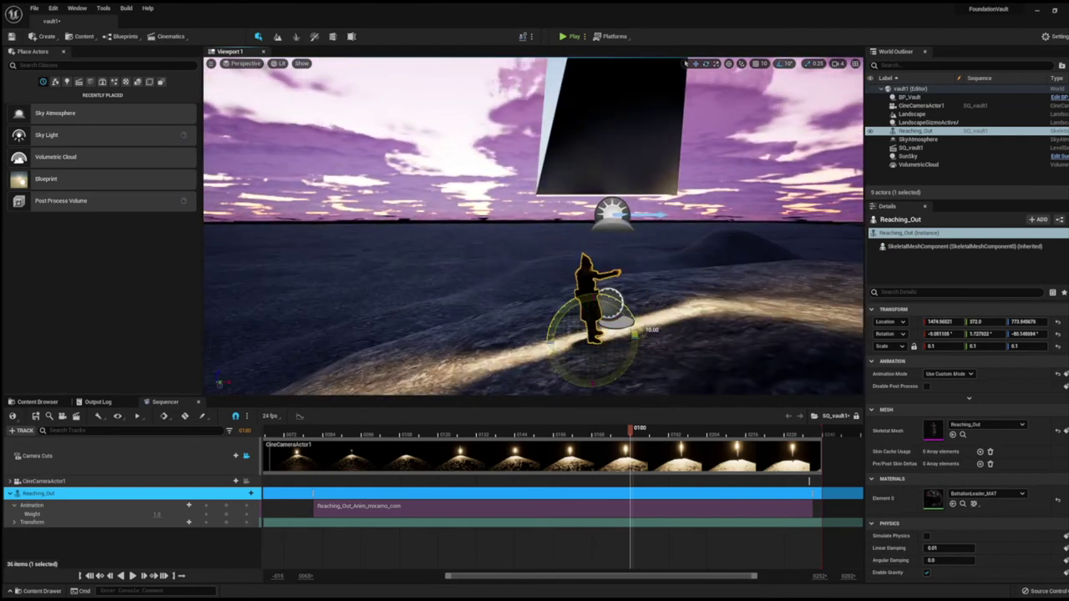
- Check the placement at the shot's end and shift the Reaching_Out animation clip slightly later
left_click_drag(632, 430, 812, 430)
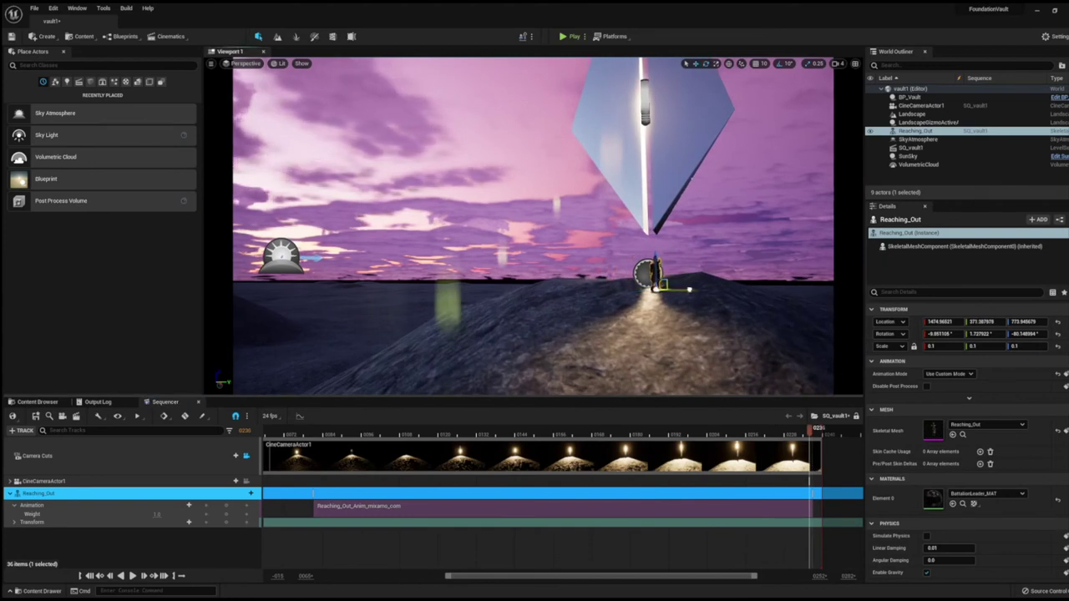
key("Escape")
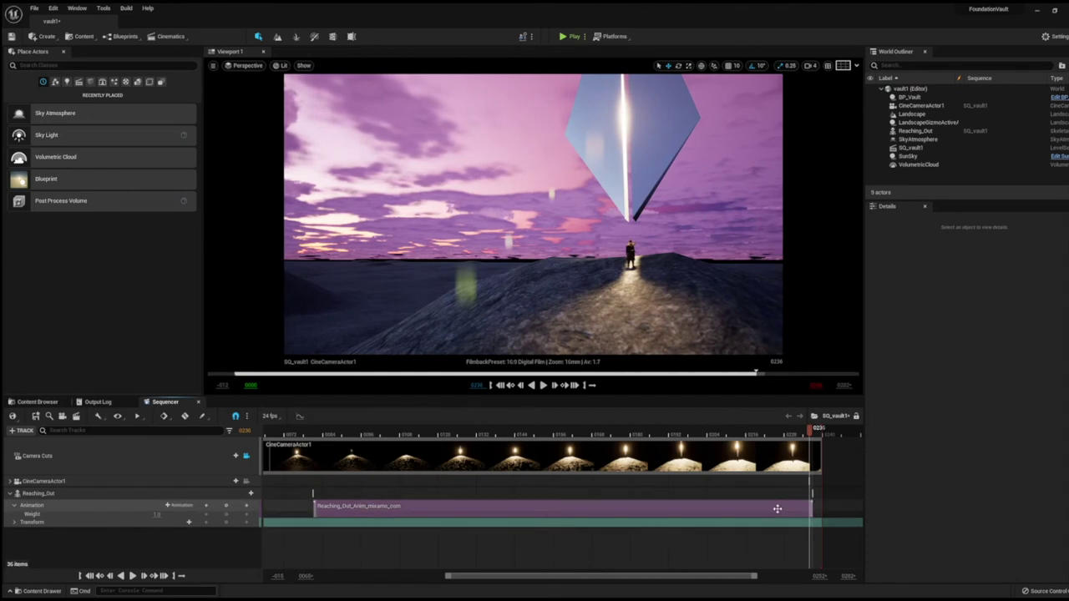
left_click_drag(683, 504, 694, 504)
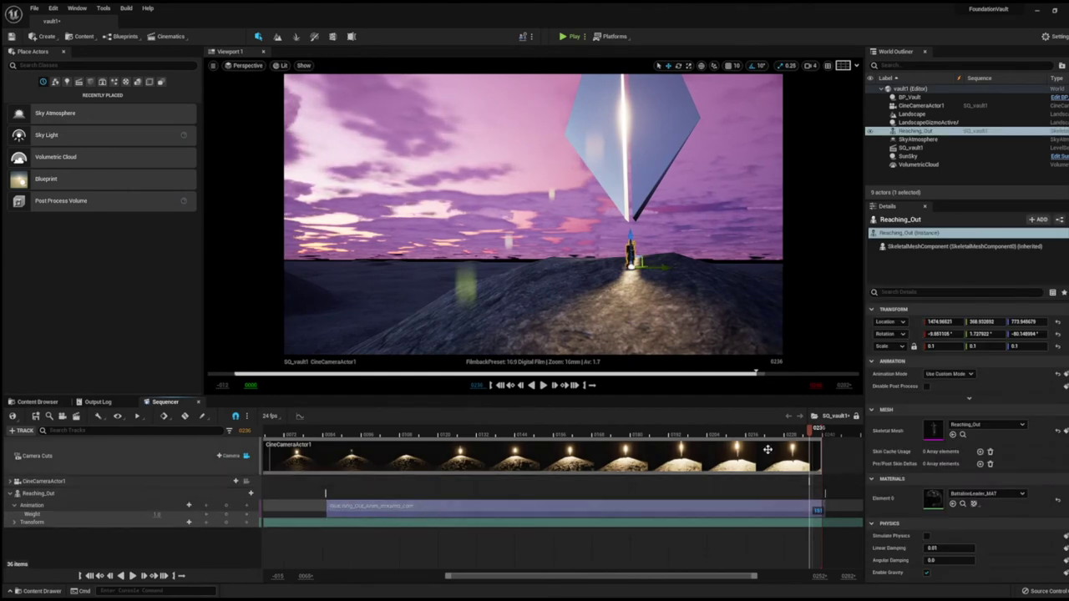
mouse_move(650, 431)
left_mouse_down()
mouse_move(579, 431)
mouse_move(814, 430)
left_mouse_up()
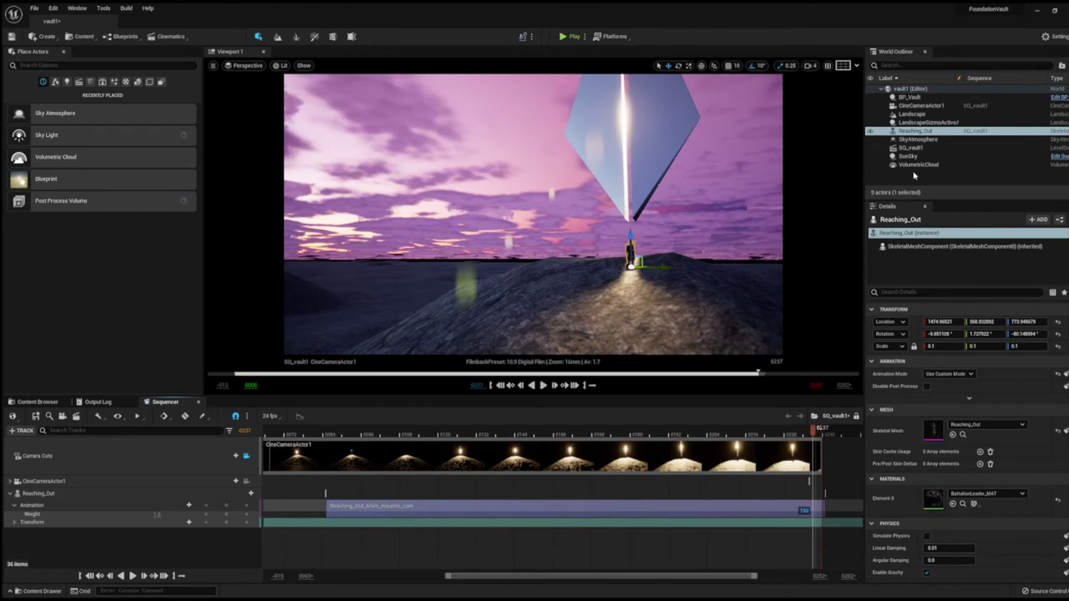
- Select the BP_Vault crystal and preview the shot around frame 213
left_click(1063, 98)
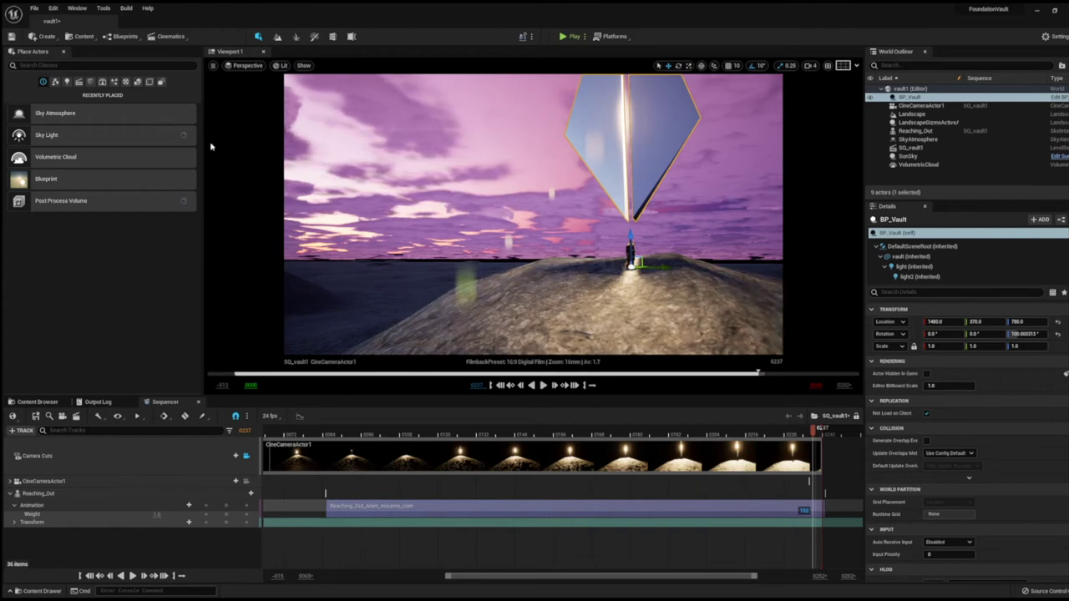
mouse_move(565, 429)
left_mouse_down()
mouse_move(737, 426)
mouse_move(509, 429)
mouse_move(543, 434)
left_mouse_up()
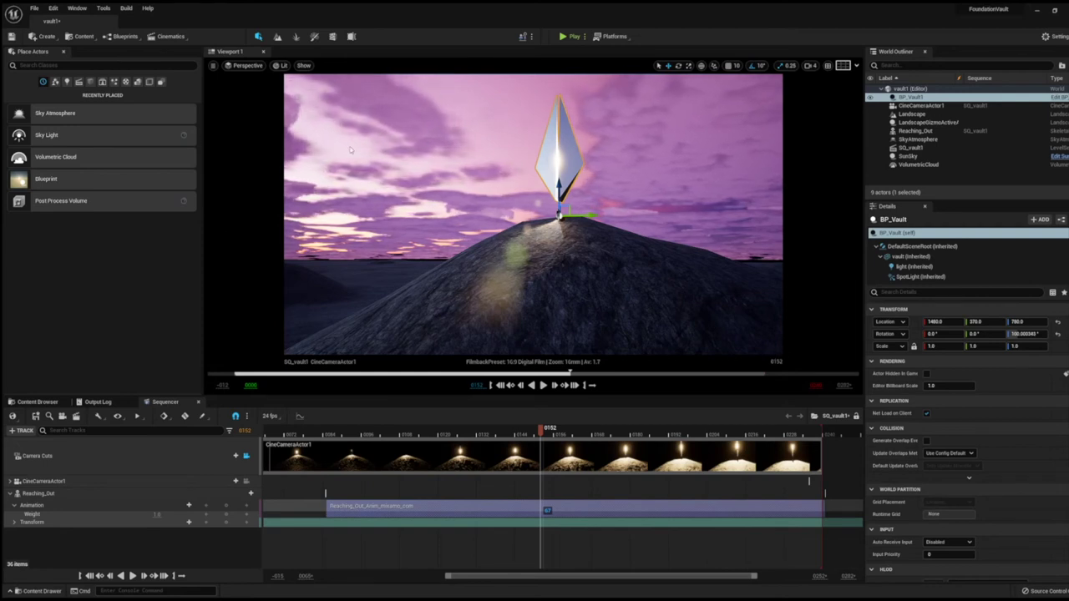
- Set the SunSky Month to 6 and Day to 18, raising Solar Time to about 12.5
key("Escape")
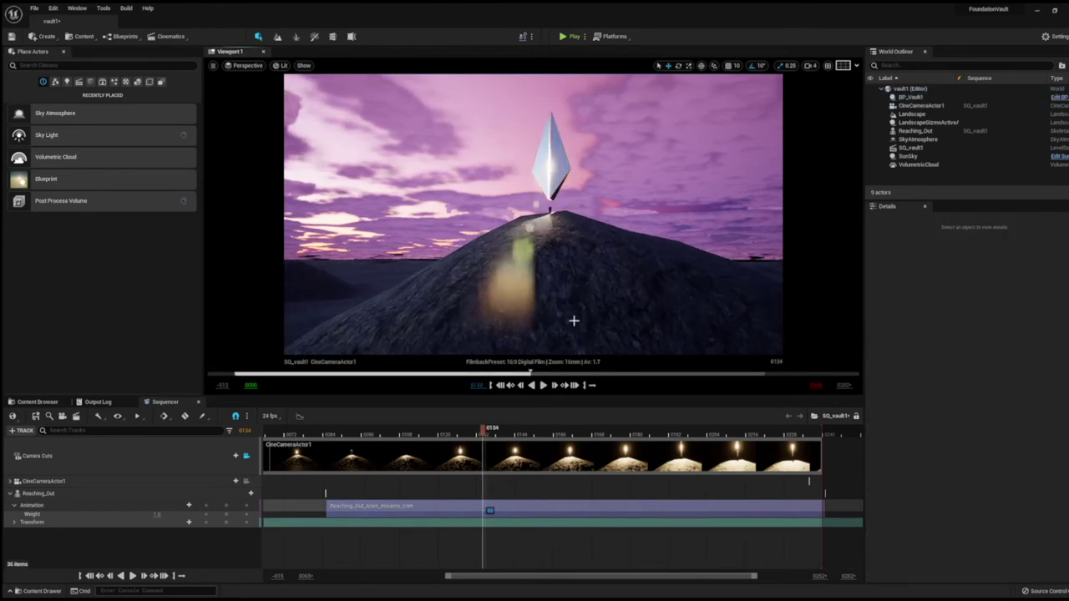
left_click_drag(484, 430, 787, 479)
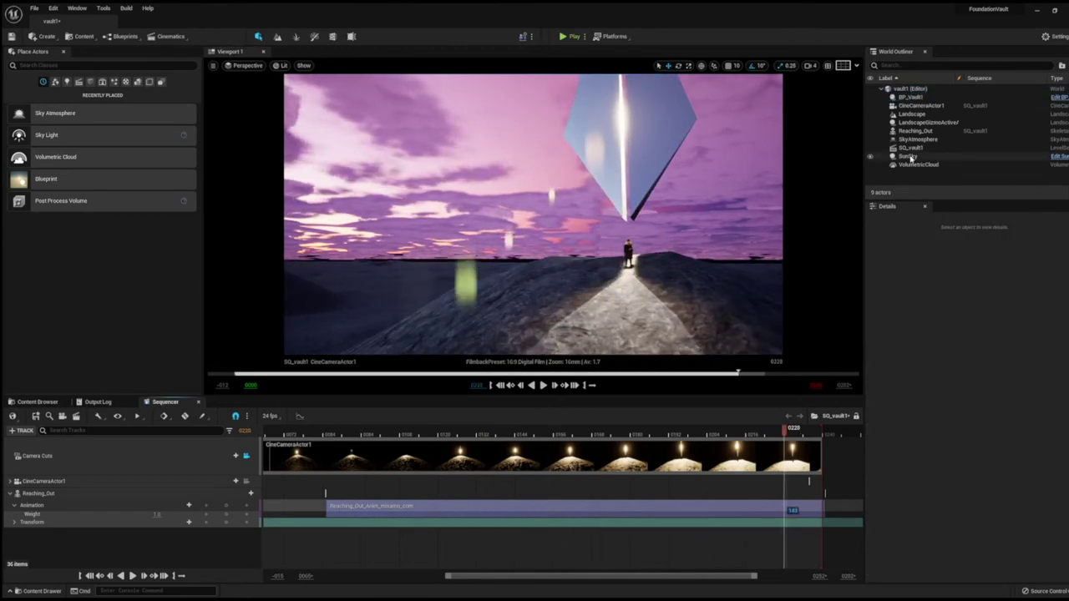
left_click(908, 156)
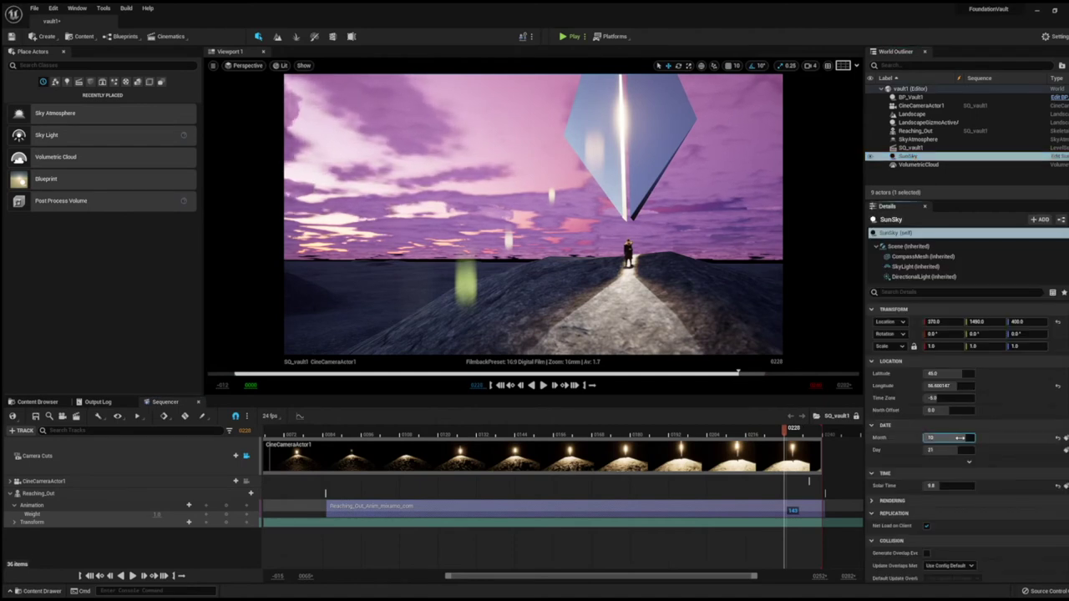
left_click_drag(943, 438, 969, 438)
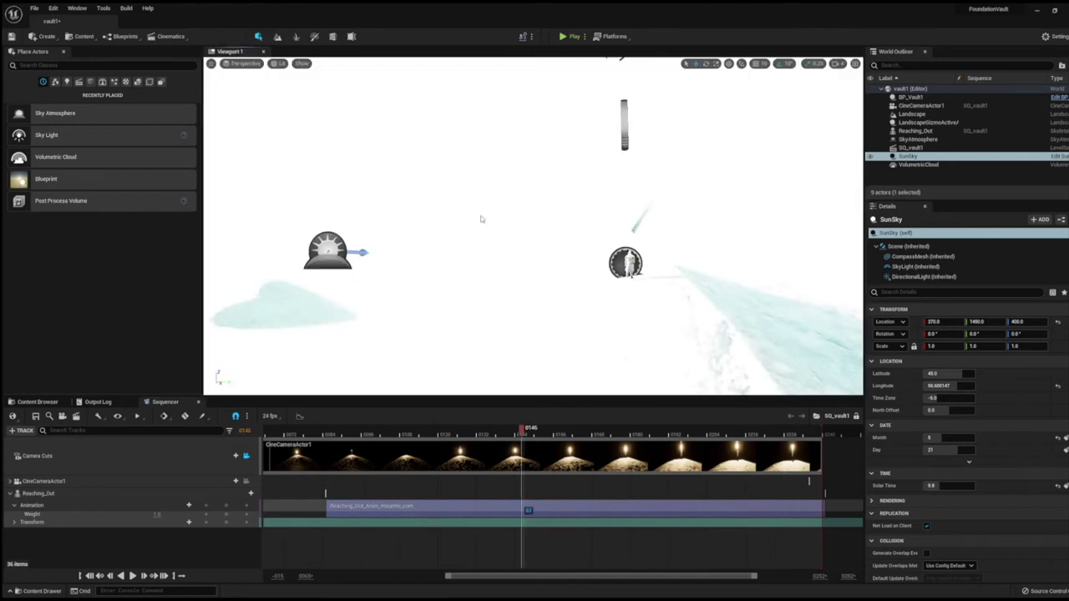
left_click_drag(939, 485, 960, 485)
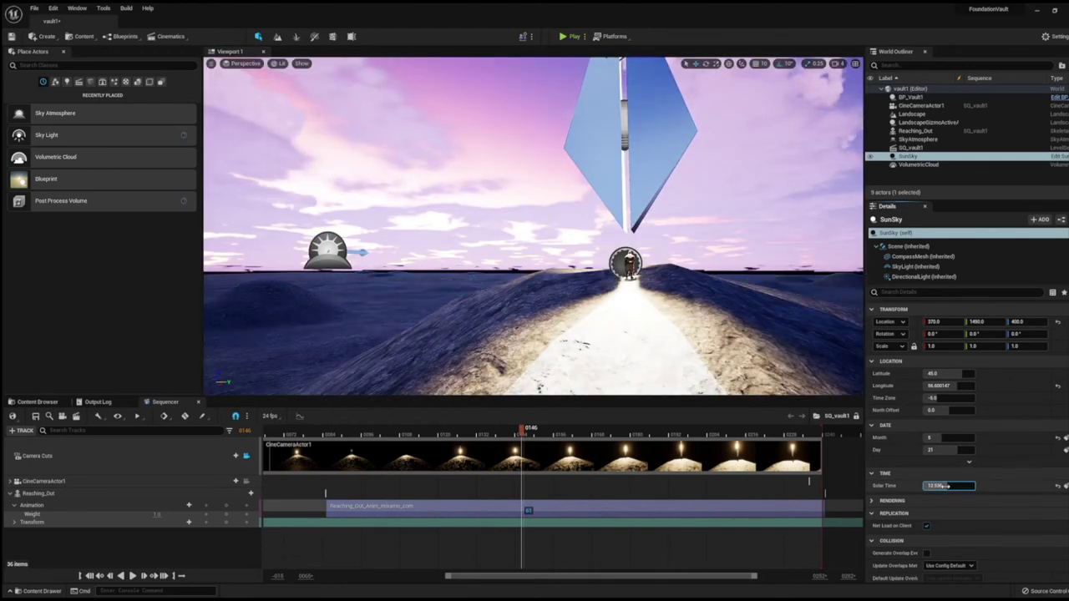
left_click_drag(934, 450, 952, 451)
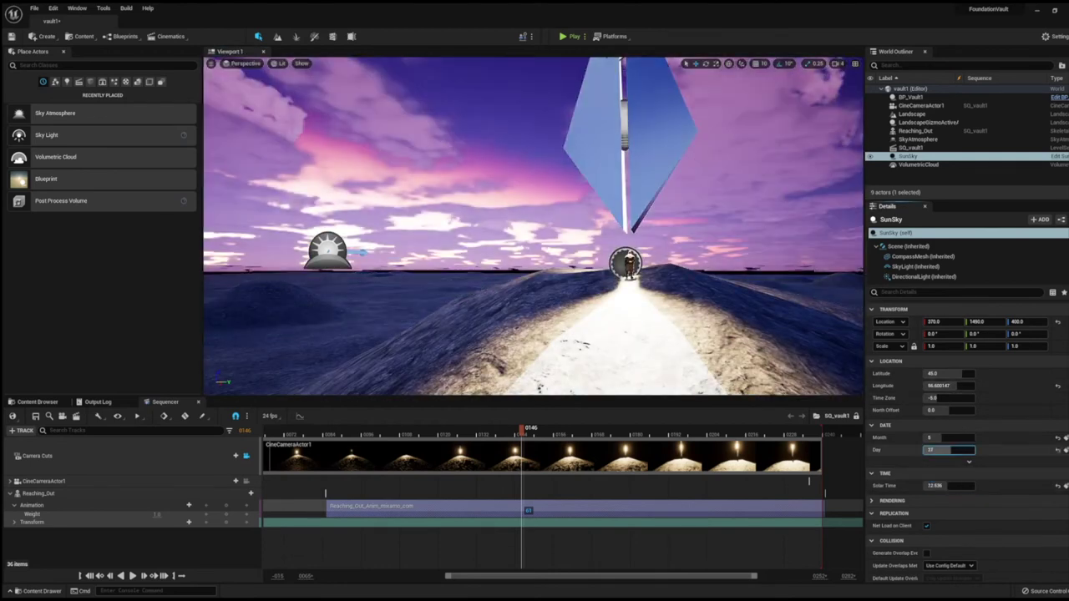
mouse_move(521, 428)
left_mouse_down()
mouse_move(743, 427)
mouse_move(603, 436)
mouse_move(693, 434)
left_mouse_up()
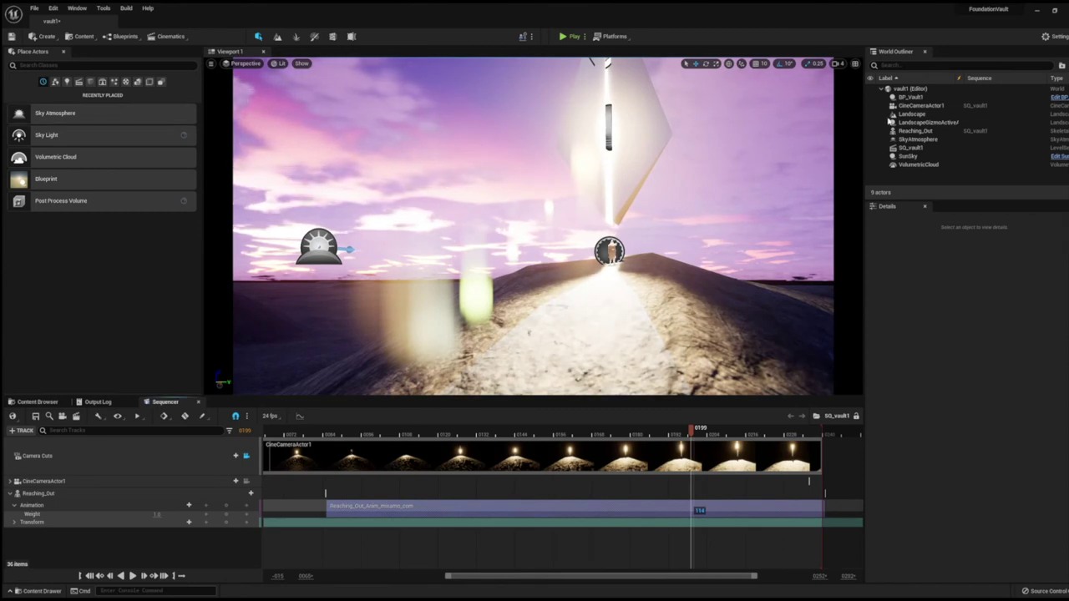
- At frame 206, retype the SunSky Solar Time as 12
left_click_drag(692, 428, 714, 428)
left_click(910, 156)
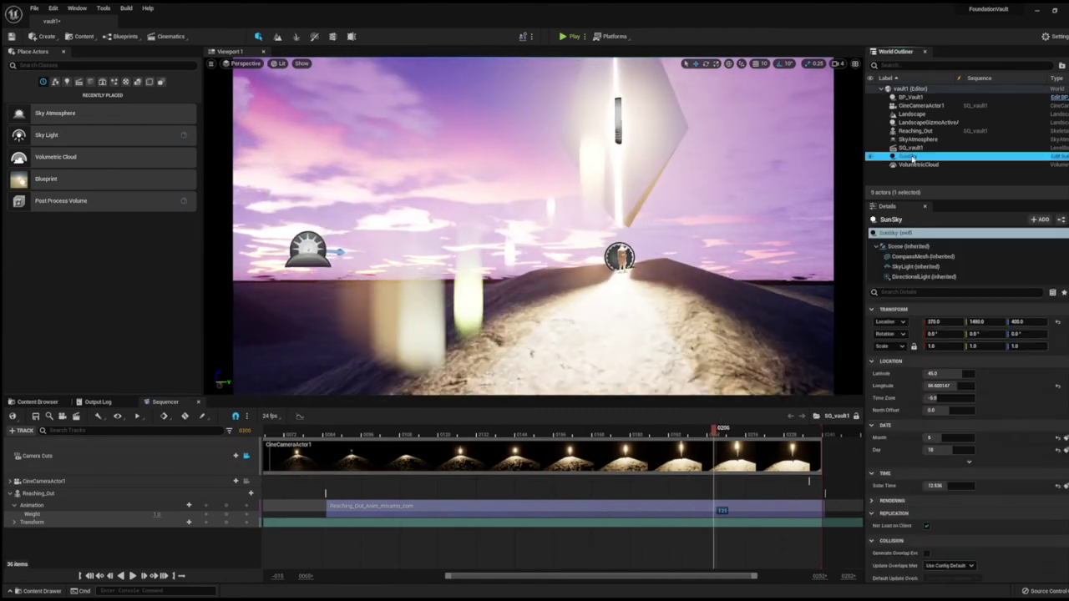
left_click(948, 485)
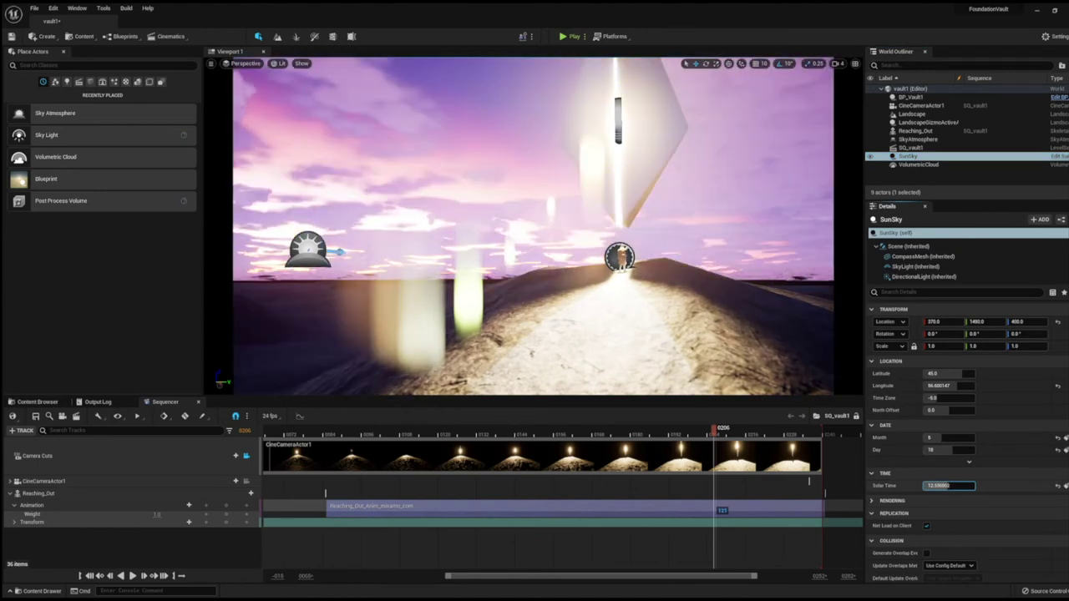
left_click_drag(948, 485, 950, 486)
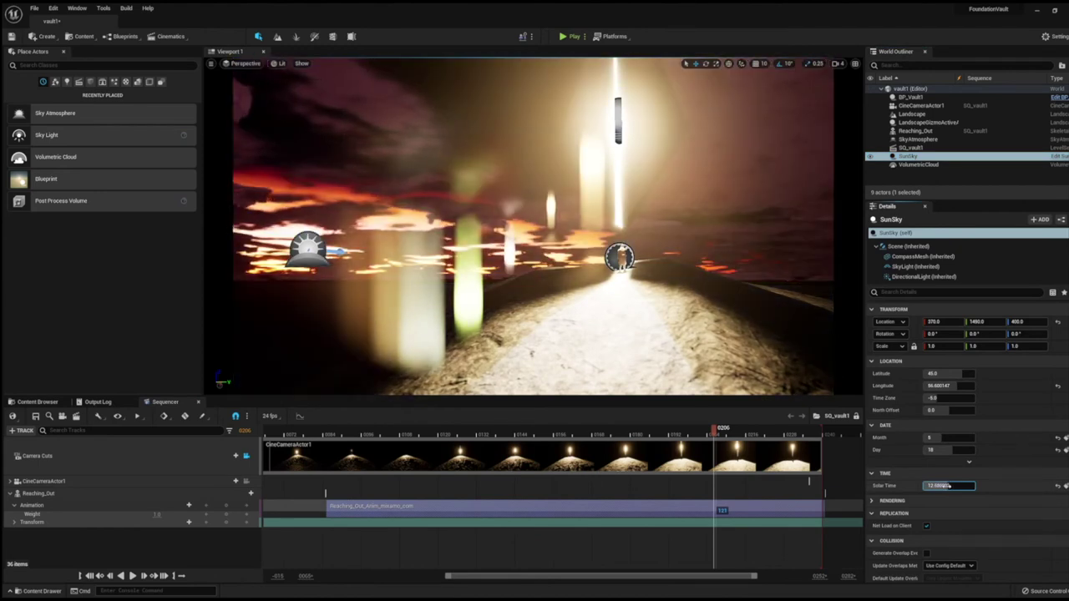
type("12")
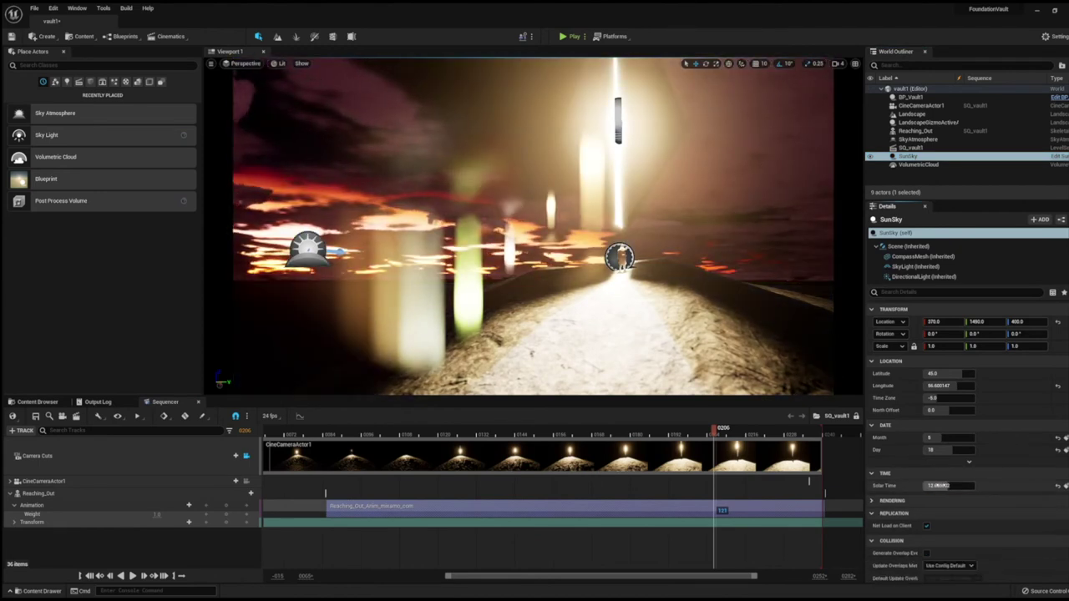
key("Return")
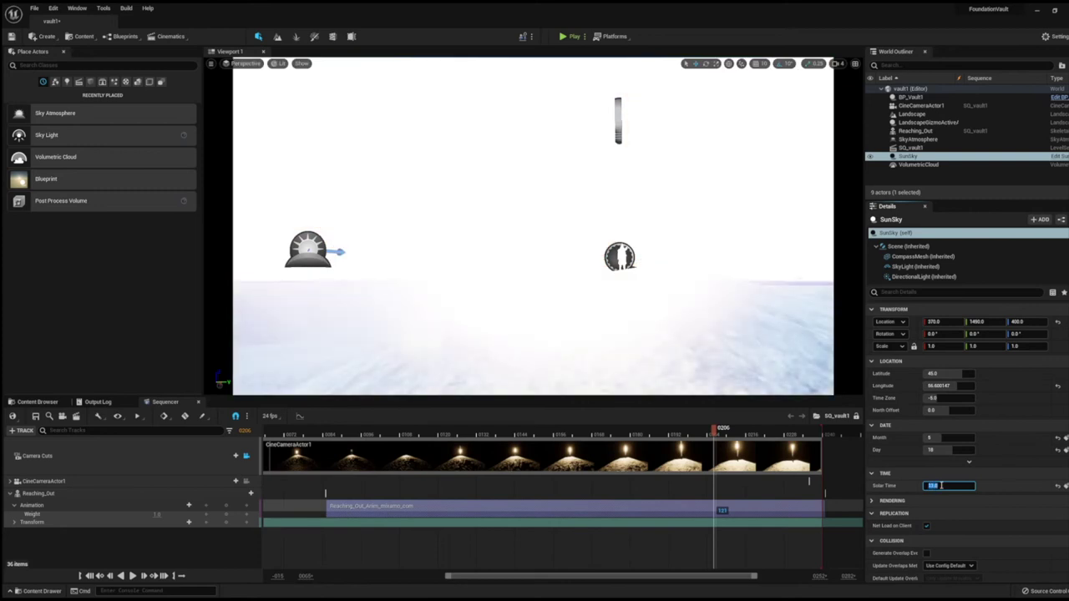
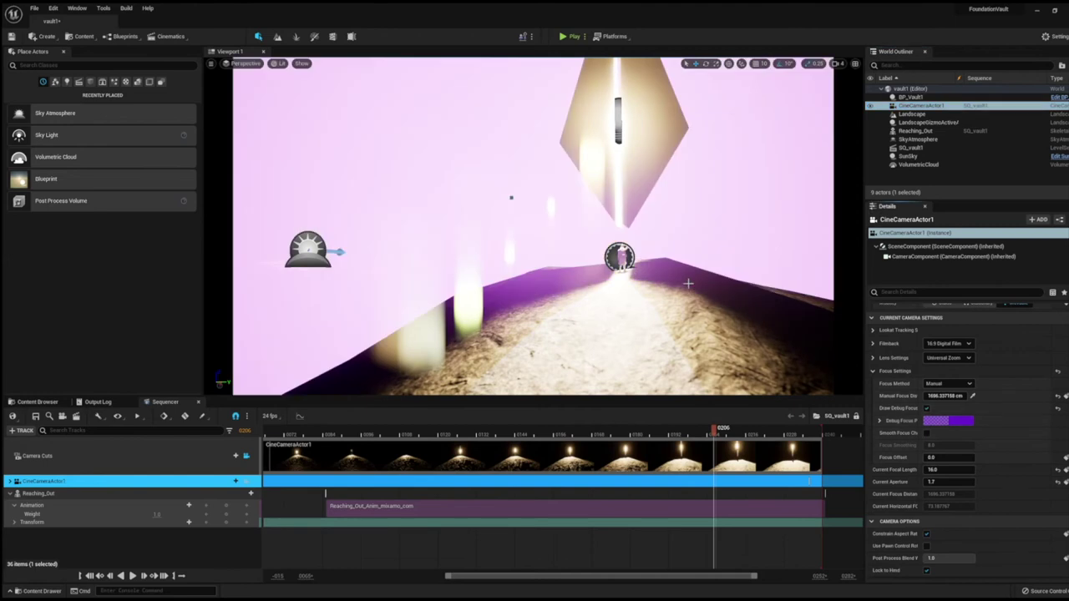
- Pull the cine camera focus to about 308 cm, hide the debug focus plane, and set exposure compensation to -2.279978
left_click_drag(935, 396, 901, 395)
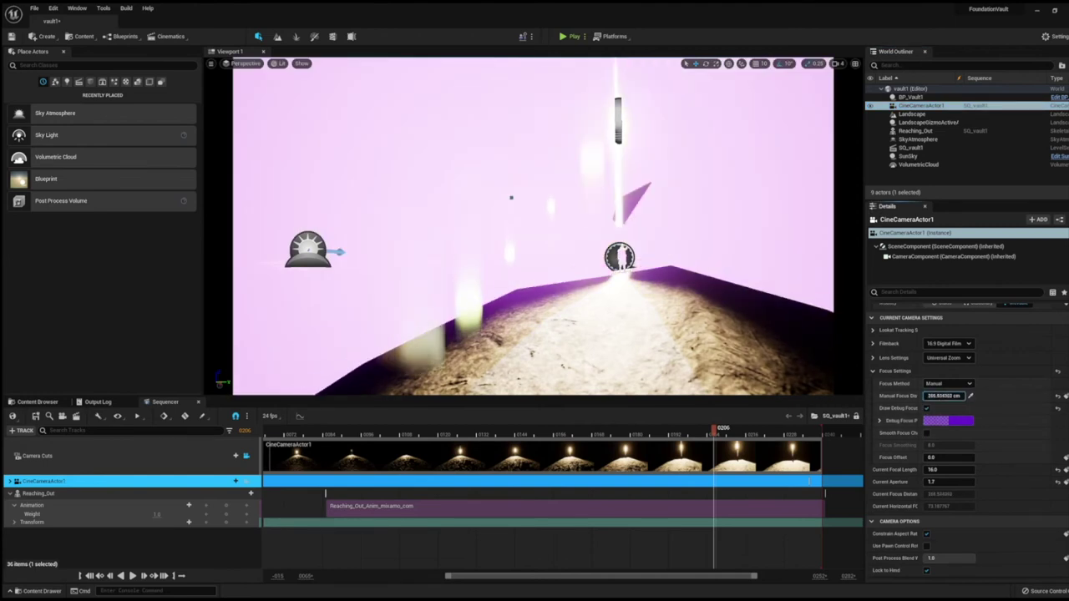
left_click(926, 407)
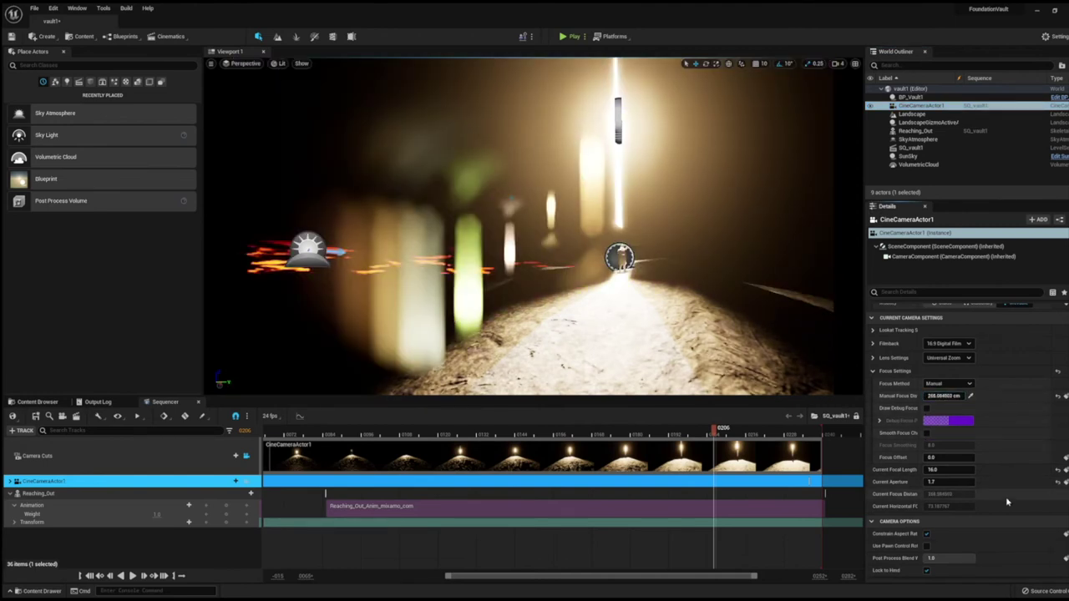
scroll(1007, 502, "down", 3)
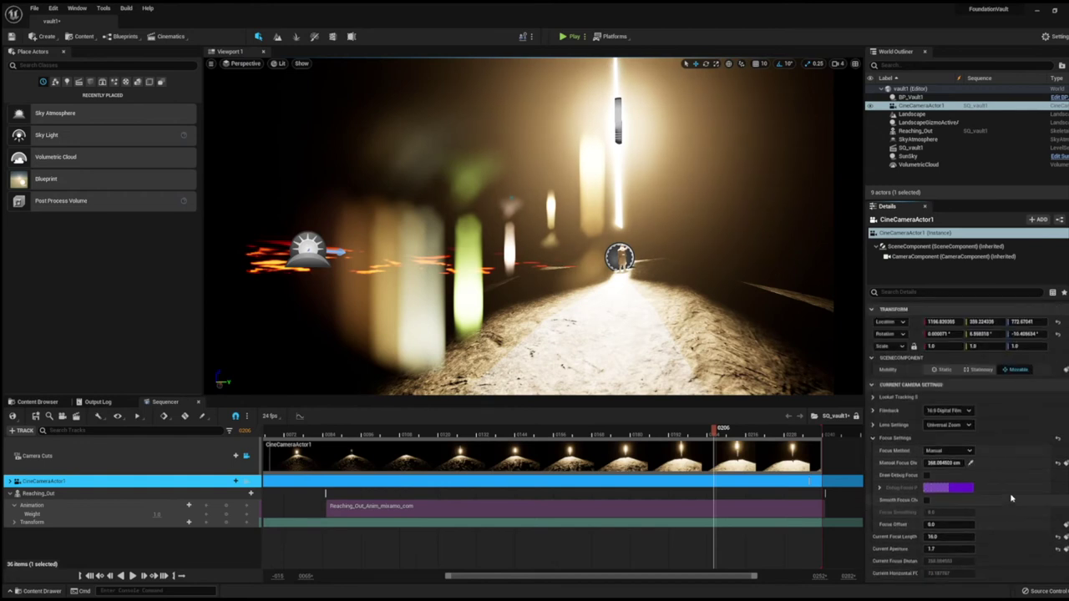
scroll(1010, 498, "down", 5)
scroll(1011, 499, "down", 3)
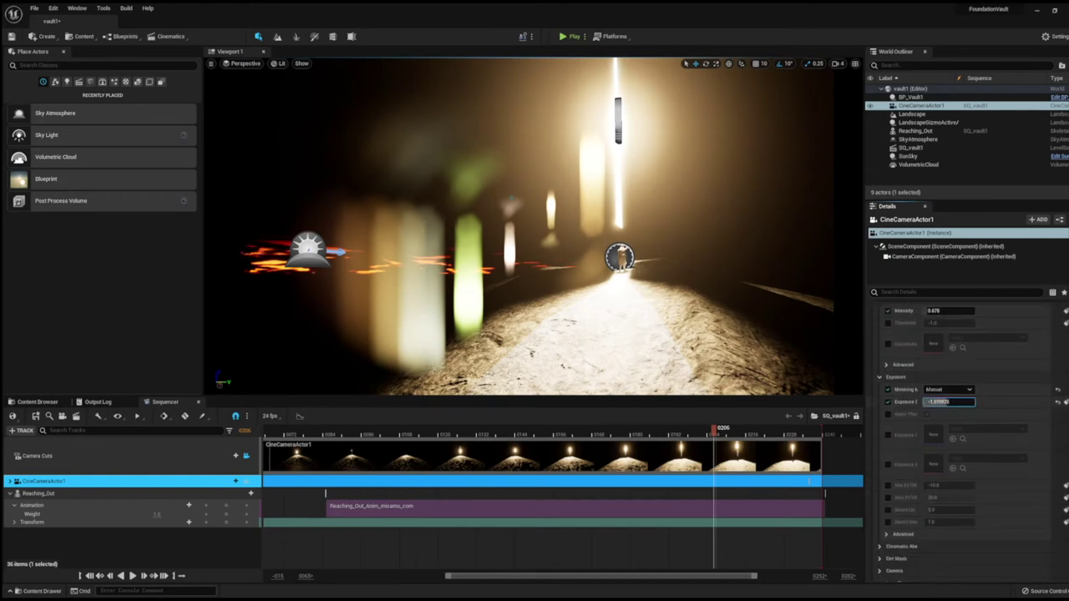
type("-2.279978")
key("Return")
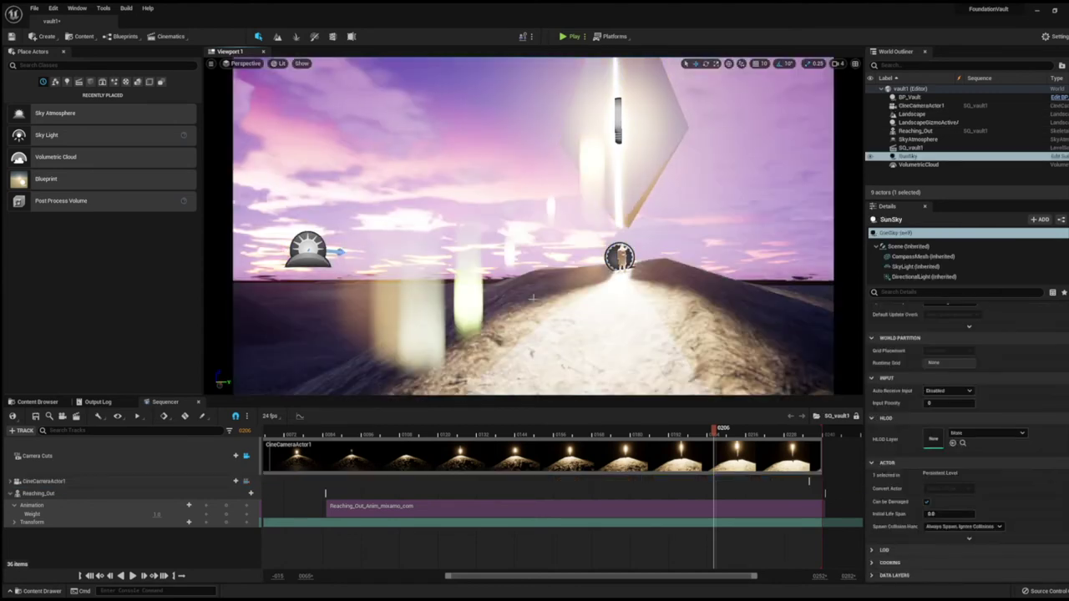
- Select the BP_Vault spotlight component and set its intensity to 20000
key("Escape")
left_click(909, 96)
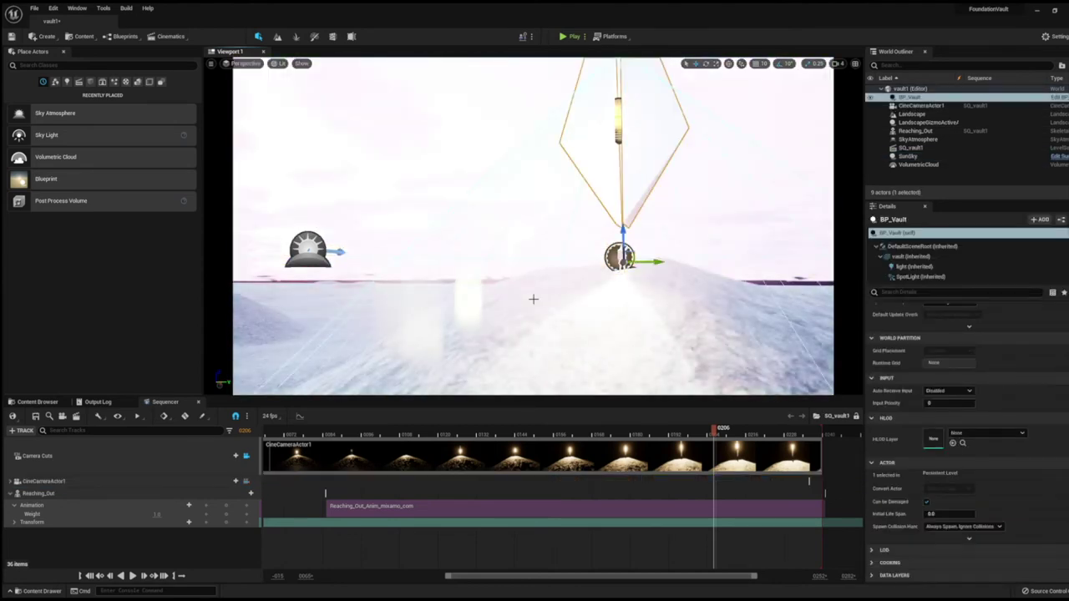
left_click(920, 277)
left_click(947, 350)
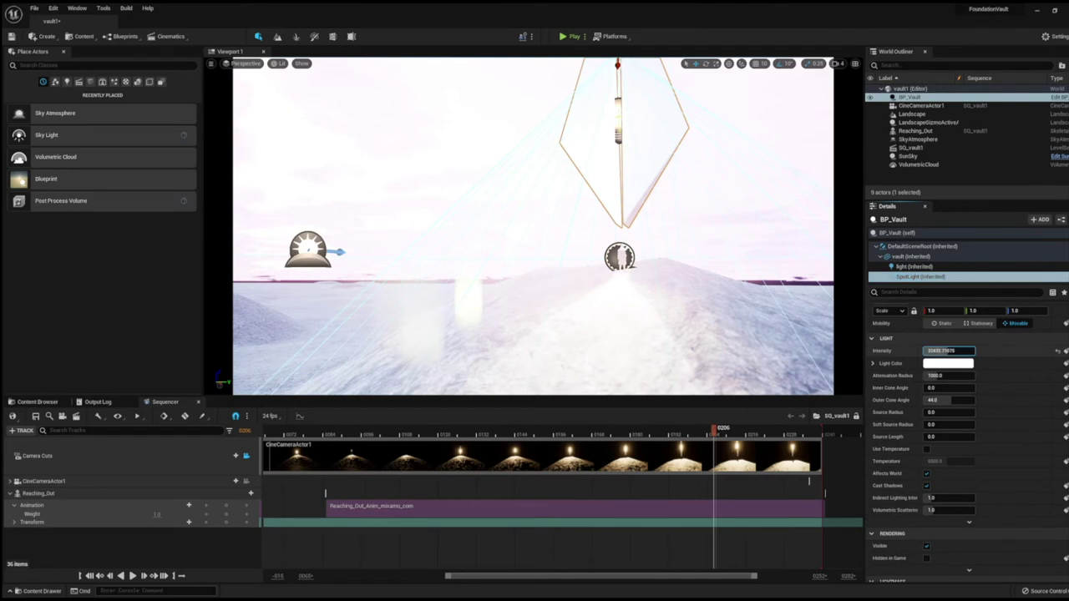
key("Return")
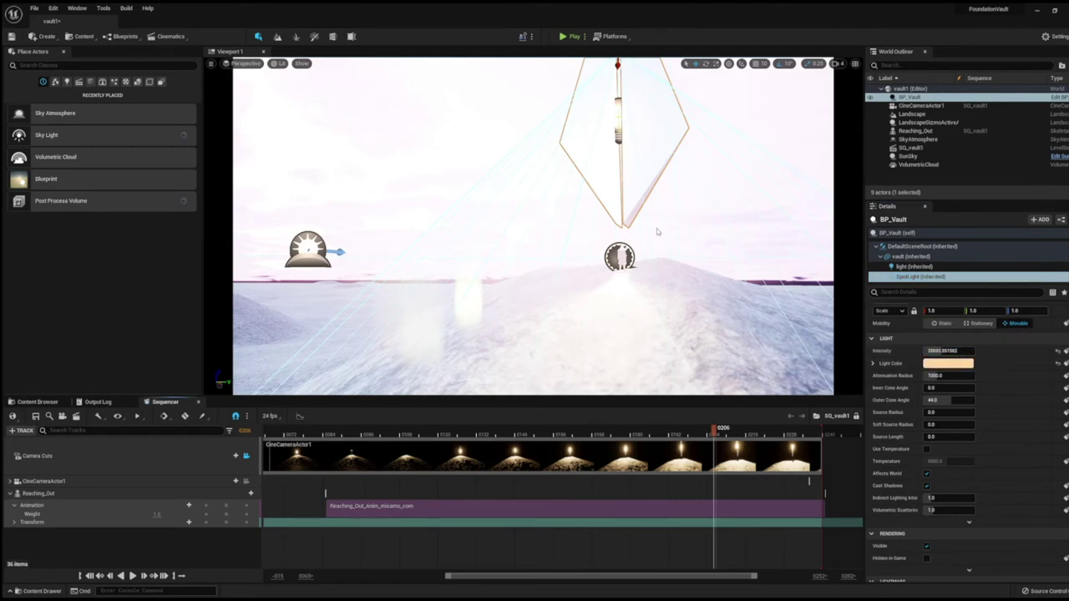
- View the shot through the cine camera at frames 100 and 215, then select CineCameraActor1
left_click(245, 455)
left_click(374, 427)
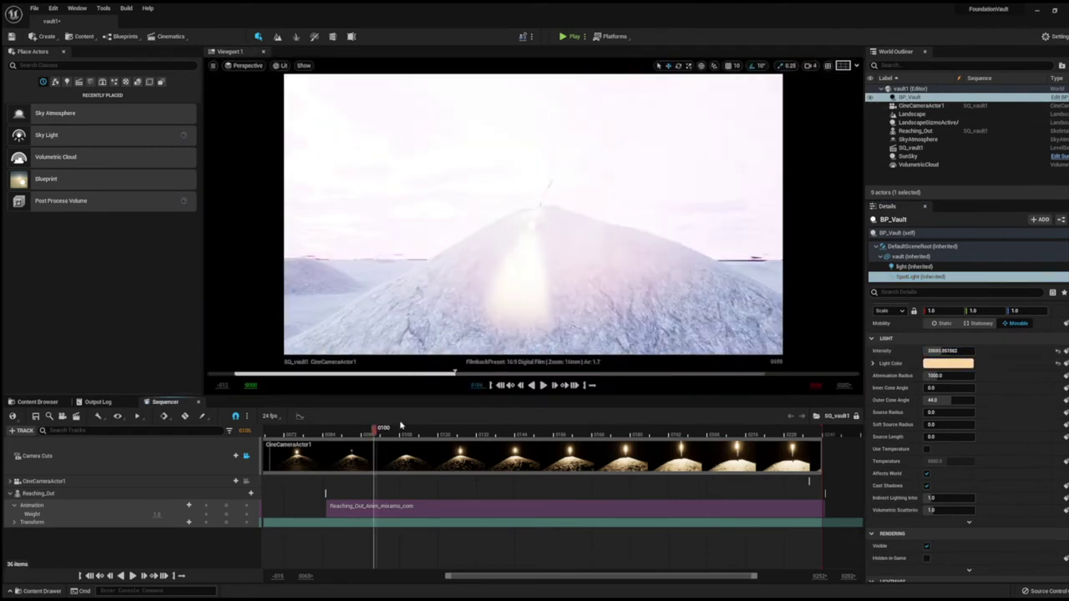
left_click(743, 428)
left_click(920, 105)
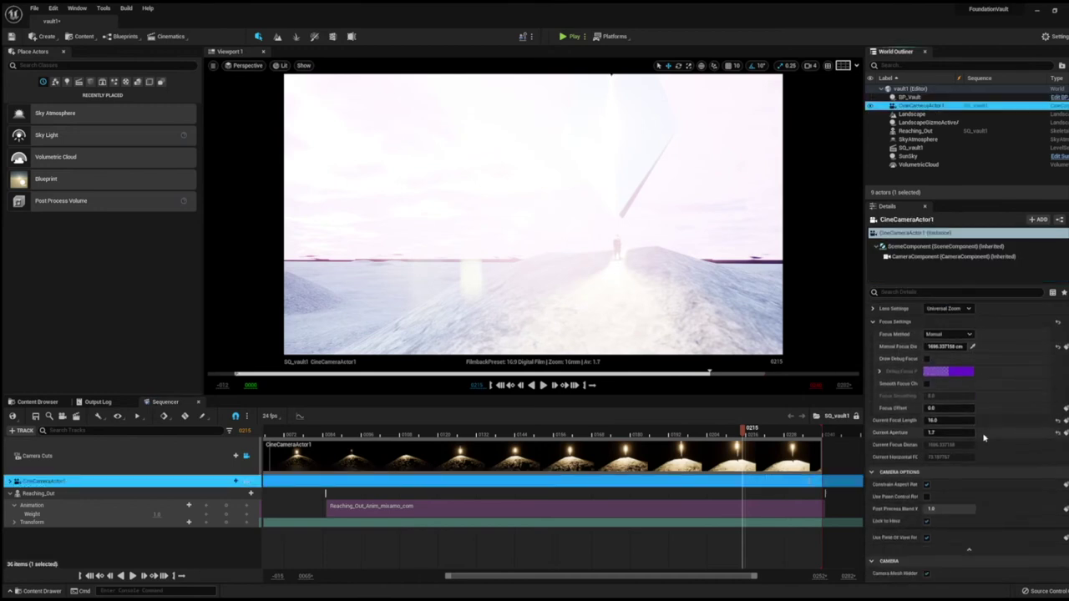
scroll(983, 438, "down", 10)
scroll(983, 437, "down", 5)
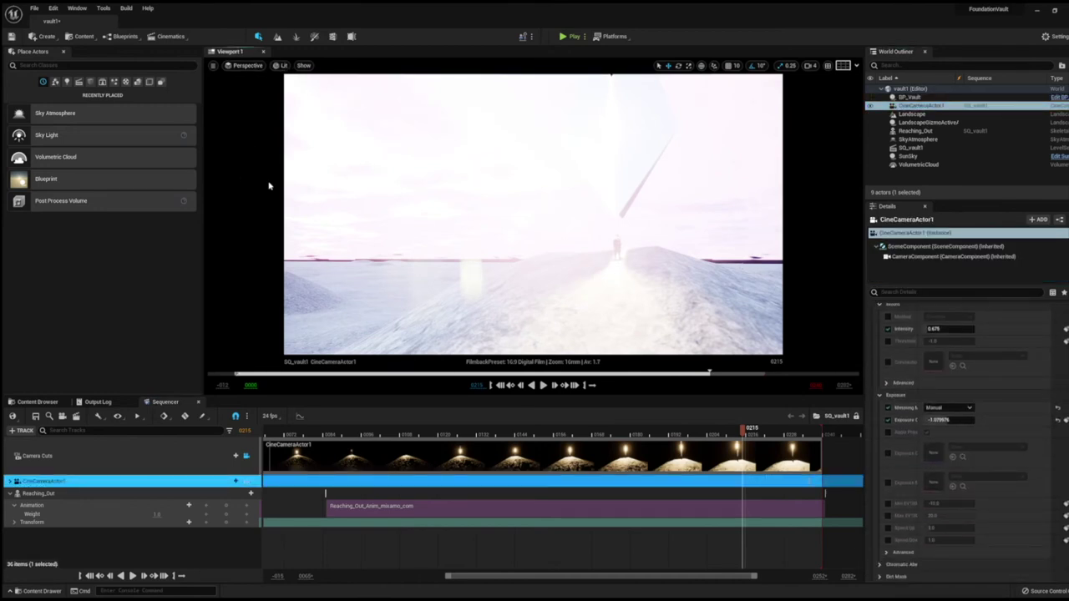
- Play the sequence, pilot the cine camera, then return to the cinematic shot view
left_click(906, 156)
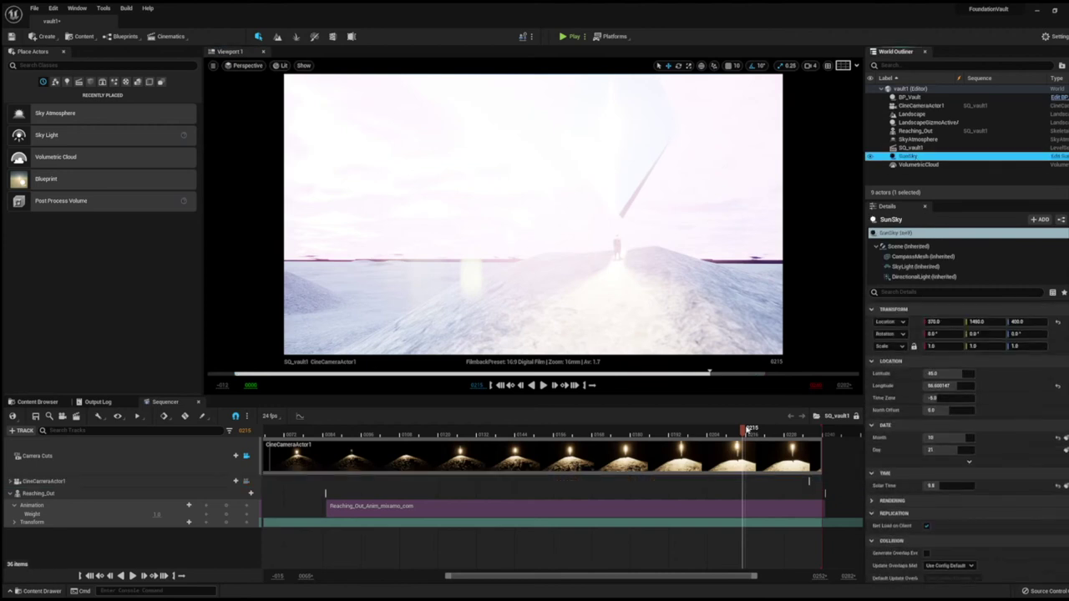
left_click(543, 385)
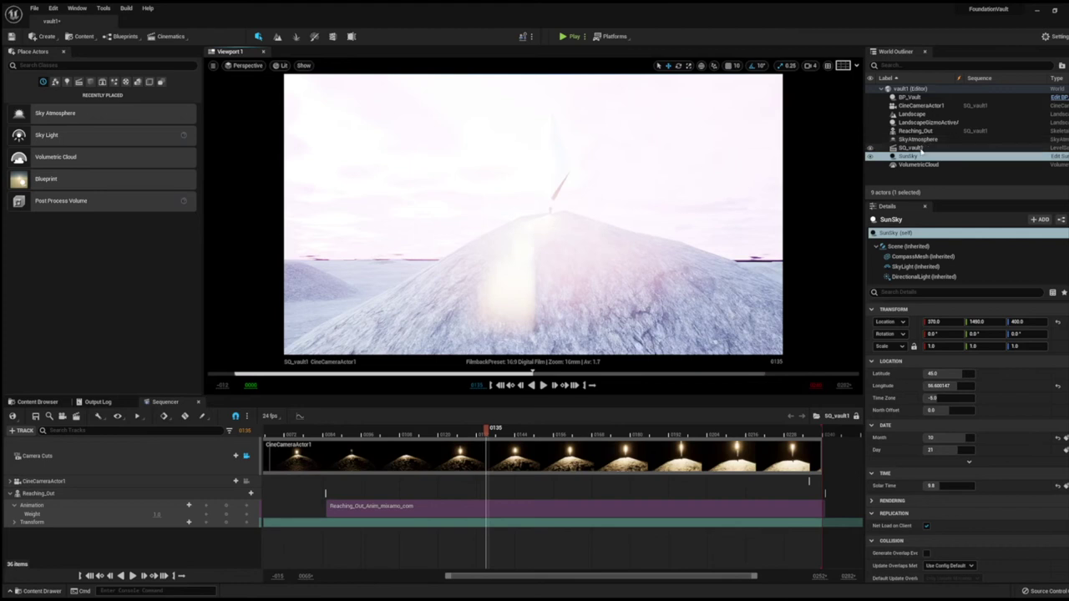
left_click(605, 263)
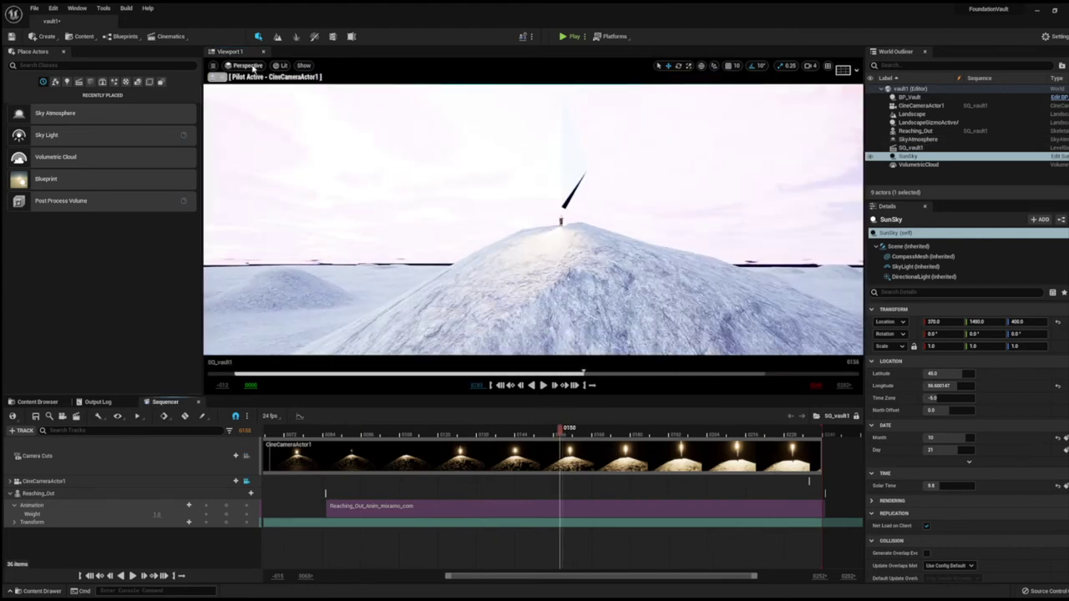
left_click(43, 481)
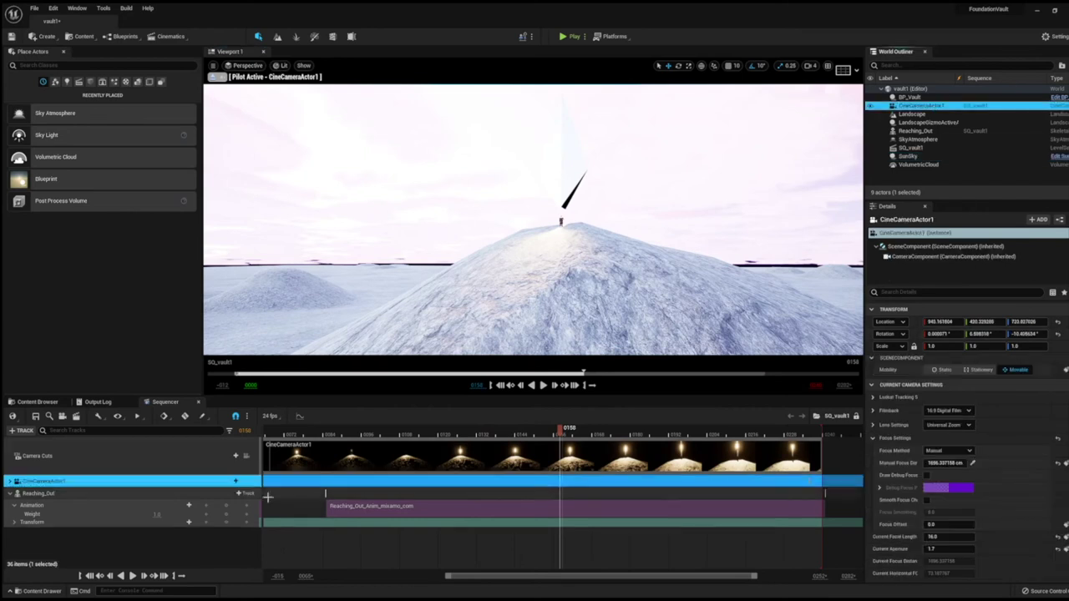
left_click(246, 455)
key("Left")
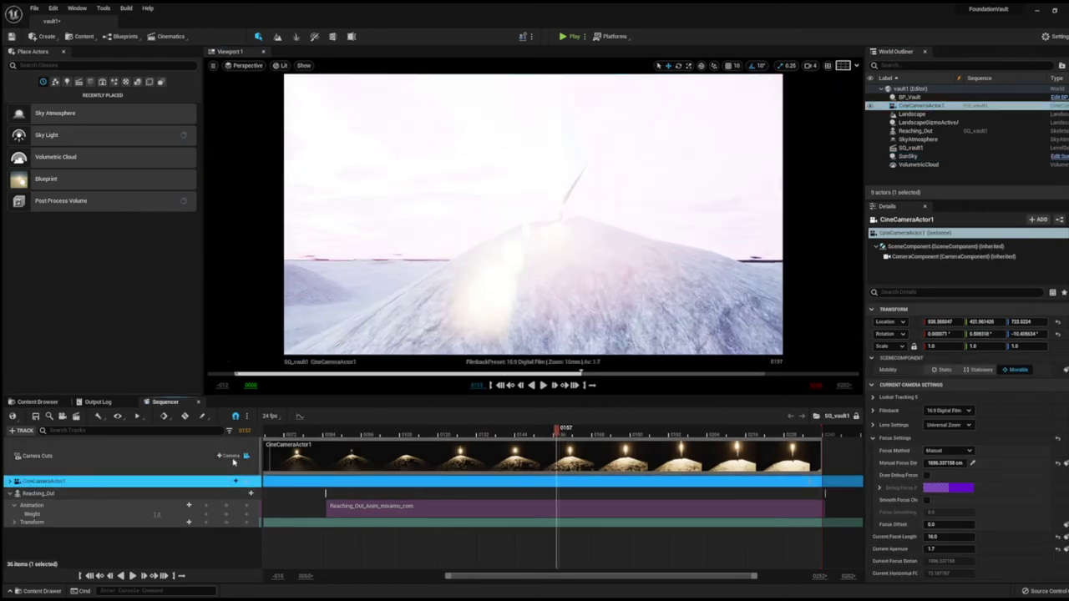
- Place a Post Process Volume in the level and set its exposure metering mode to Manual
left_click_drag(60, 202, 311, 267)
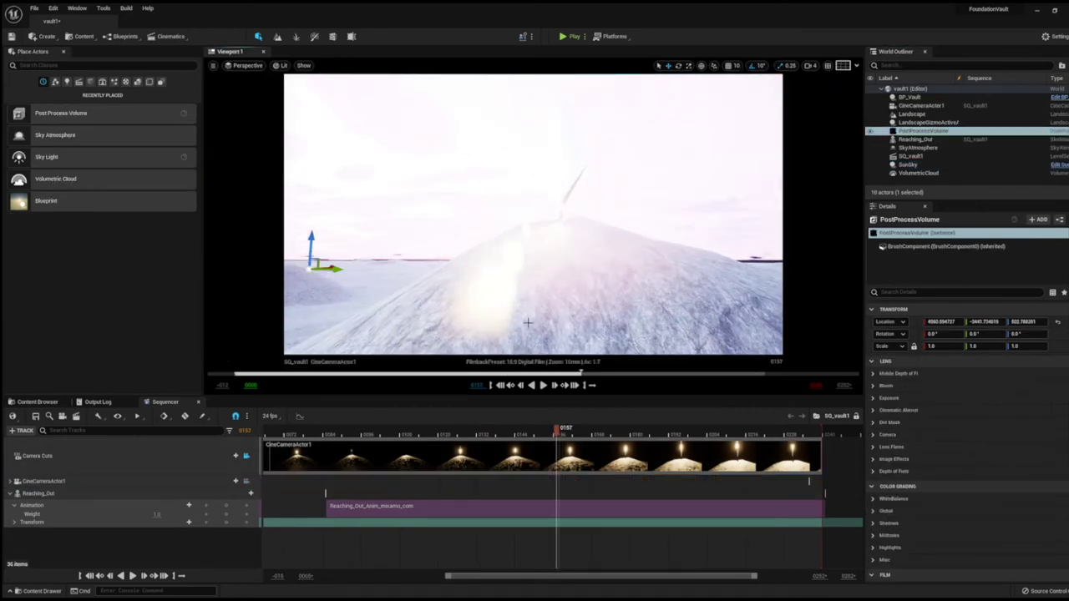
left_click(883, 398)
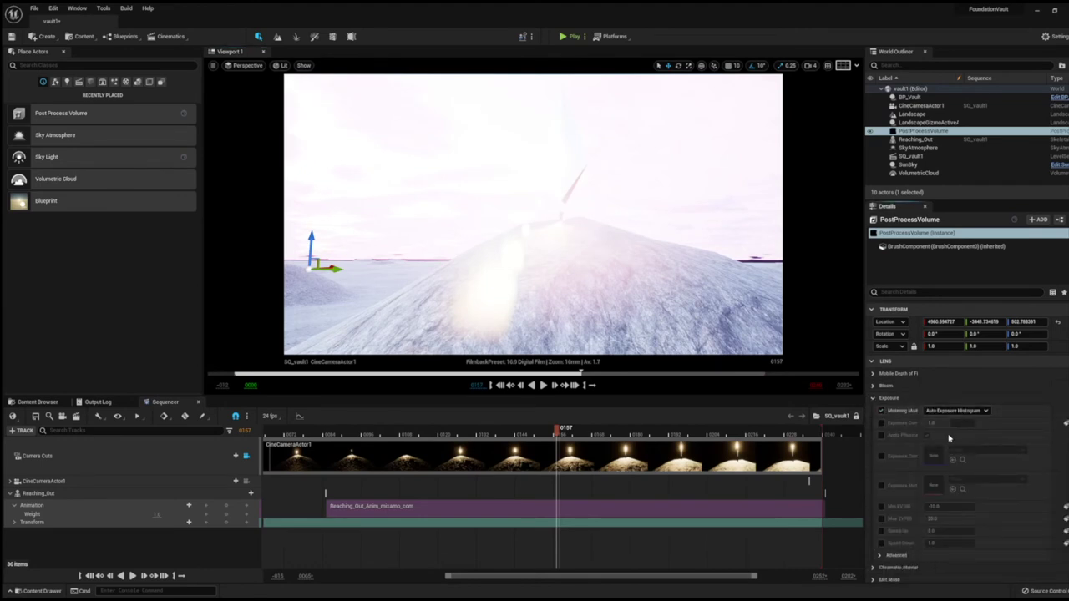
left_click(956, 410)
left_click(946, 423)
- Turn off the cine camera's metering mode override and collapse its lens sub-groups
left_click(921, 105)
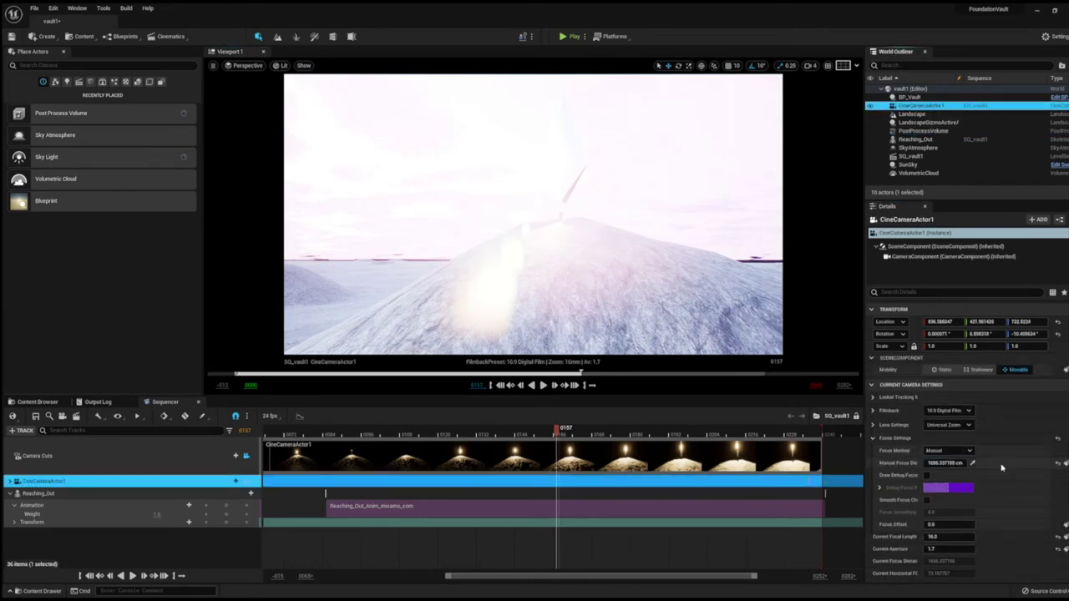
scroll(1002, 467, "down", 3)
scroll(1002, 468, "down", 5)
scroll(1002, 467, "down", 5)
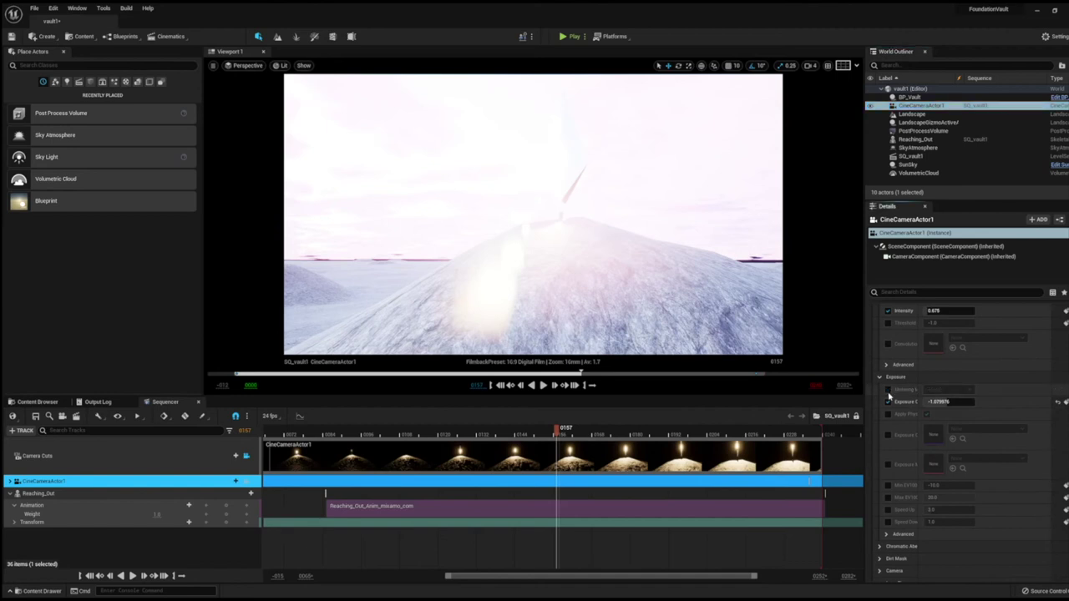
left_click(887, 390)
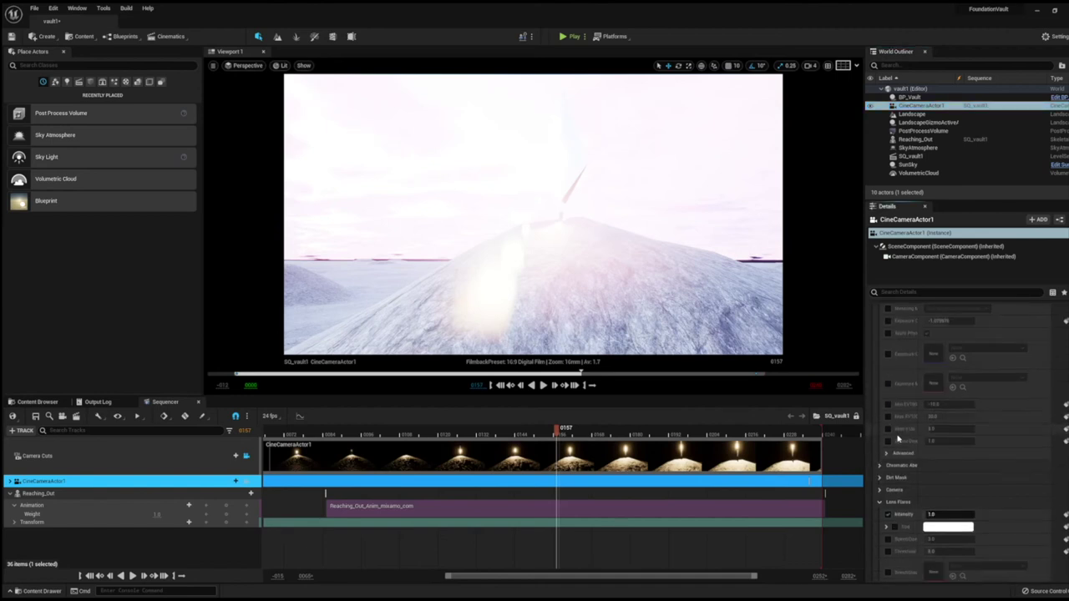
scroll(901, 417, "up", 4)
left_click(878, 444)
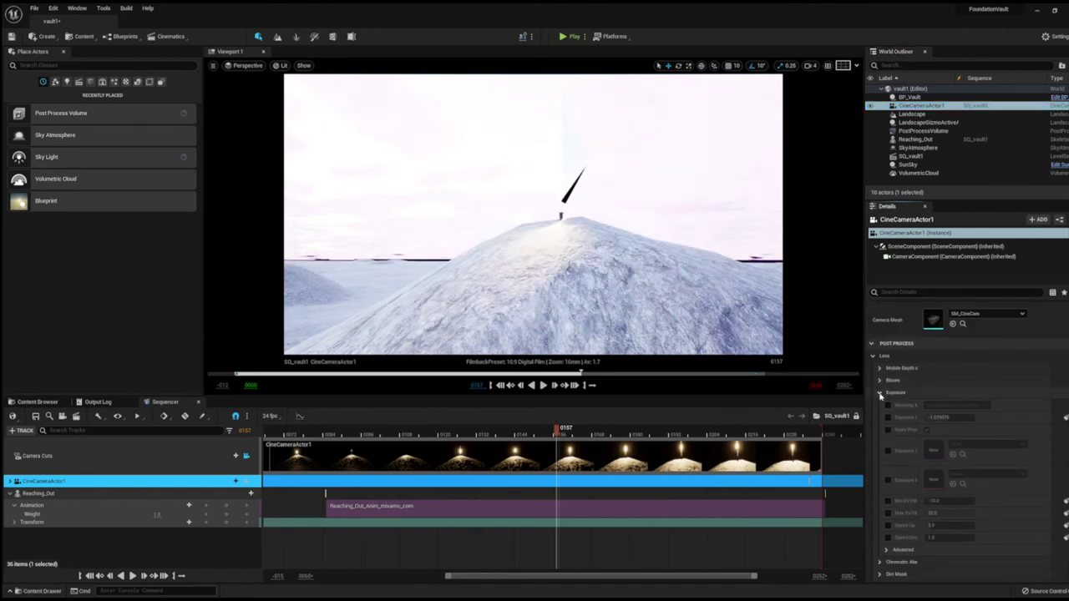
- Collapse the camera's Rendering Features and Reflections settings groups
scroll(883, 455, "down", 5)
scroll(887, 467, "down", 5)
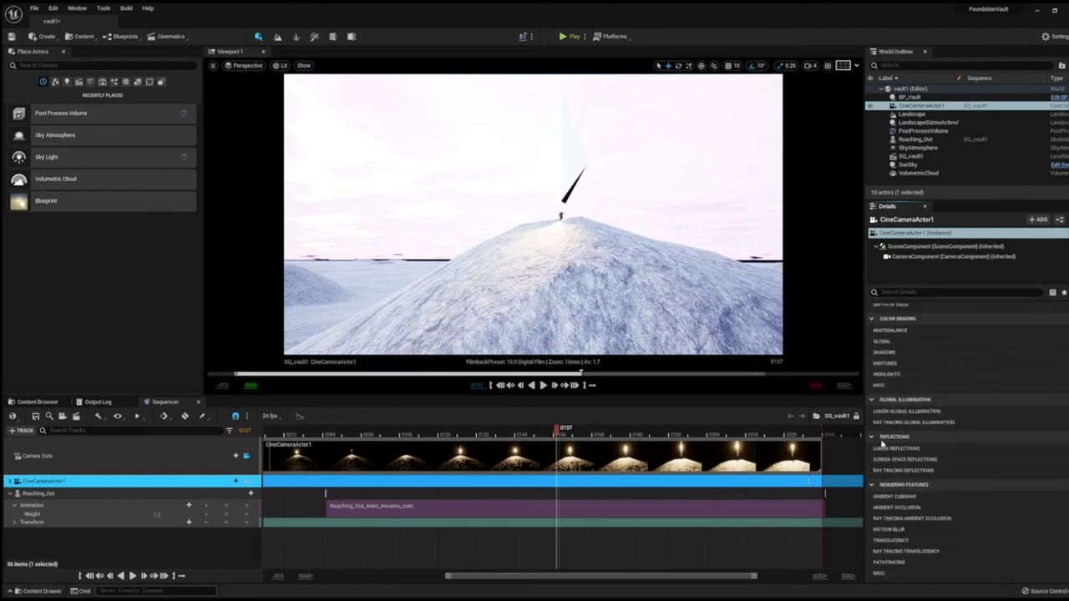
scroll(891, 484, "down", 5)
scroll(894, 497, "down", 5)
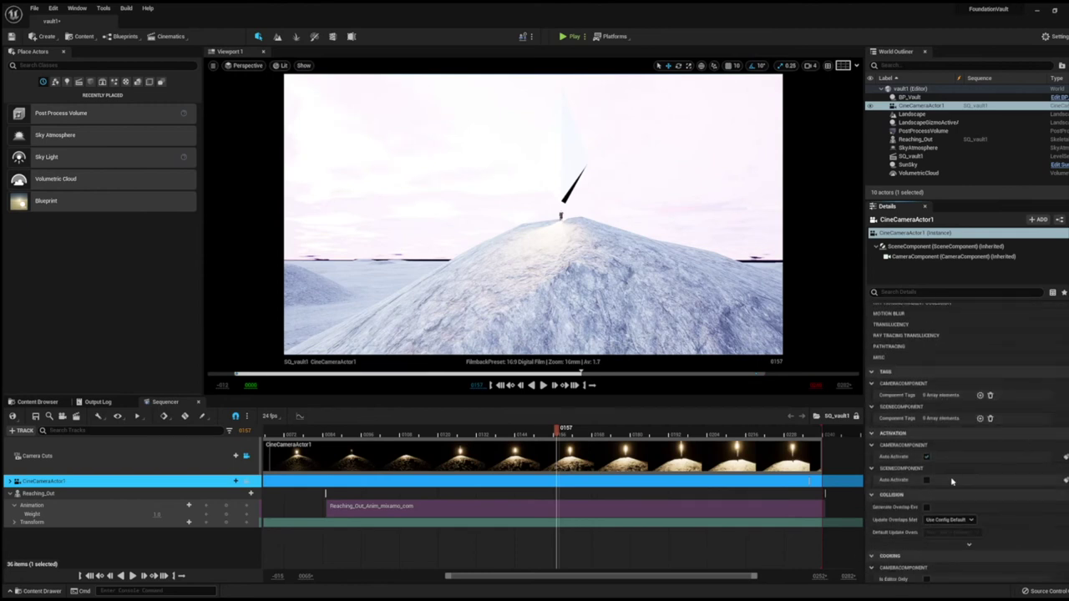
scroll(940, 475, "down", 3)
scroll(960, 472, "down", 3)
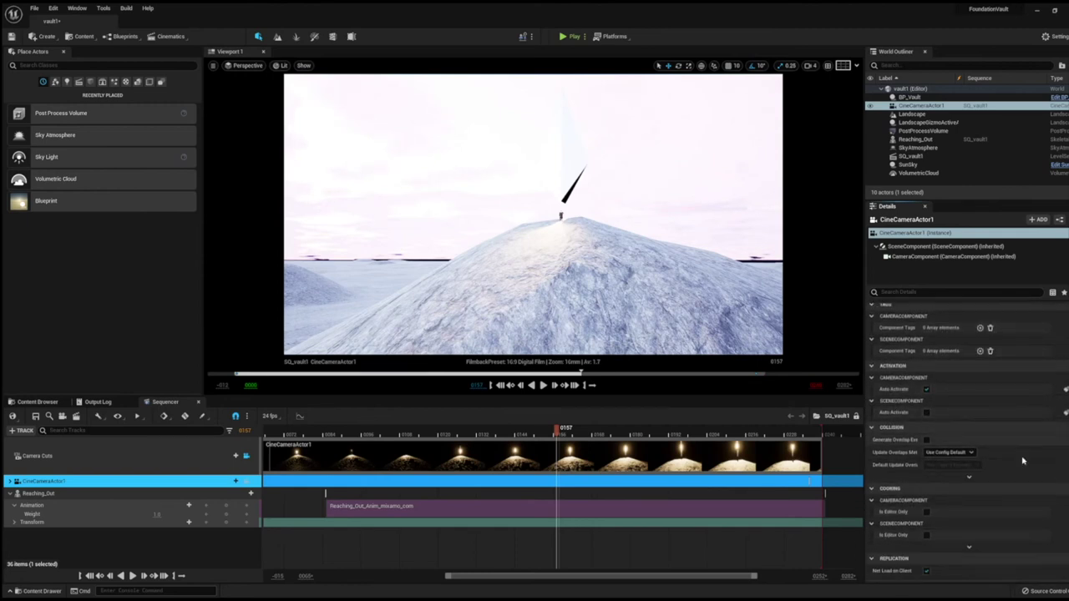
scroll(993, 466, "down", 3)
scroll(1026, 460, "down", 3)
scroll(1027, 460, "up", 2)
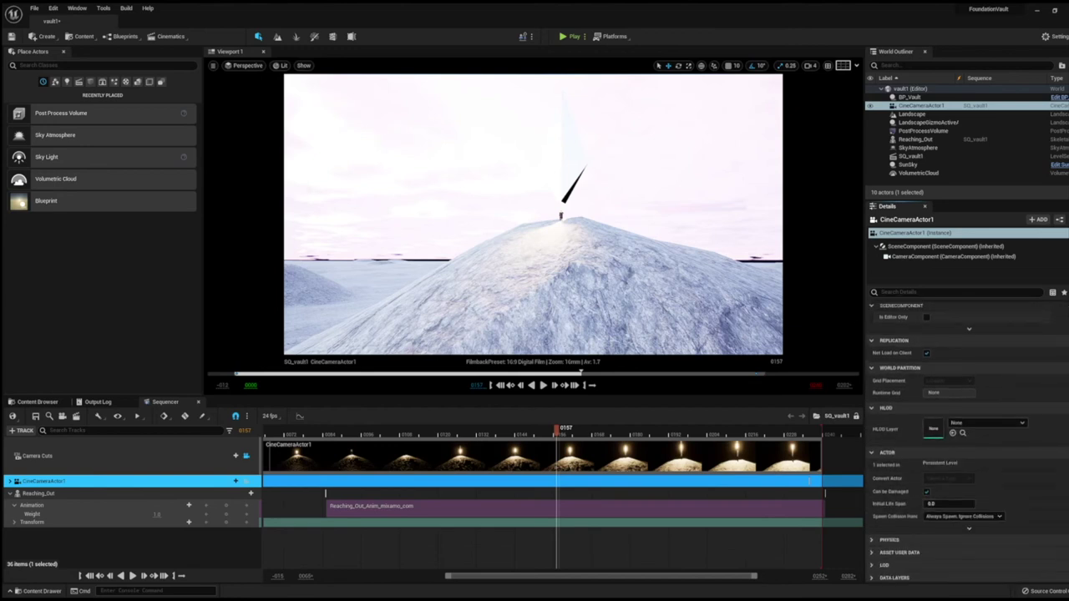
scroll(1026, 460, "up", 3)
scroll(1026, 460, "up", 3)
scroll(969, 441, "up", 2)
scroll(968, 441, "up", 2)
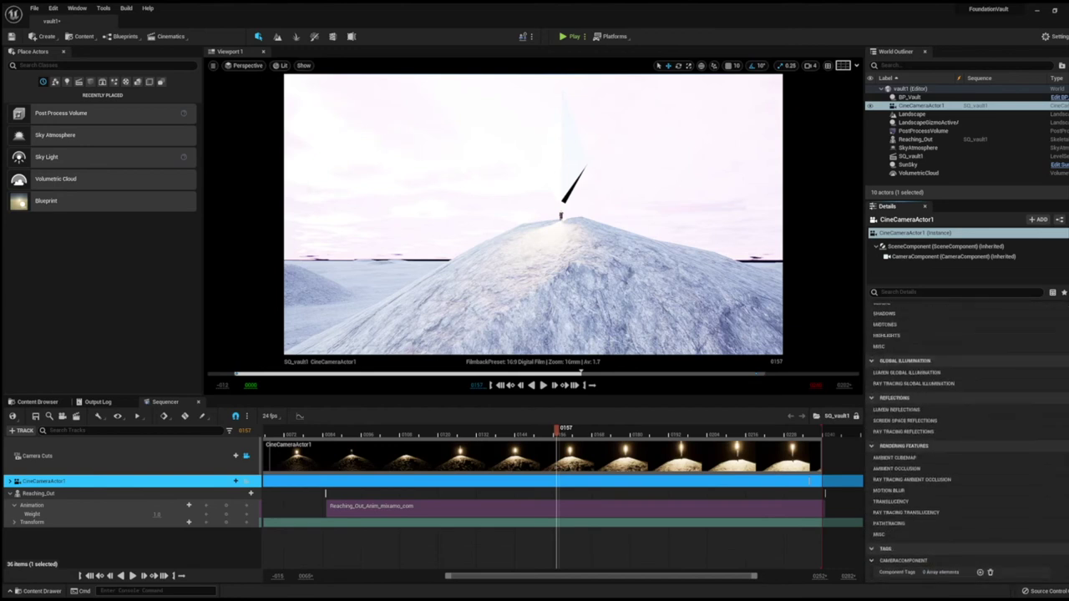
scroll(873, 480, "up", 2)
left_click(872, 481)
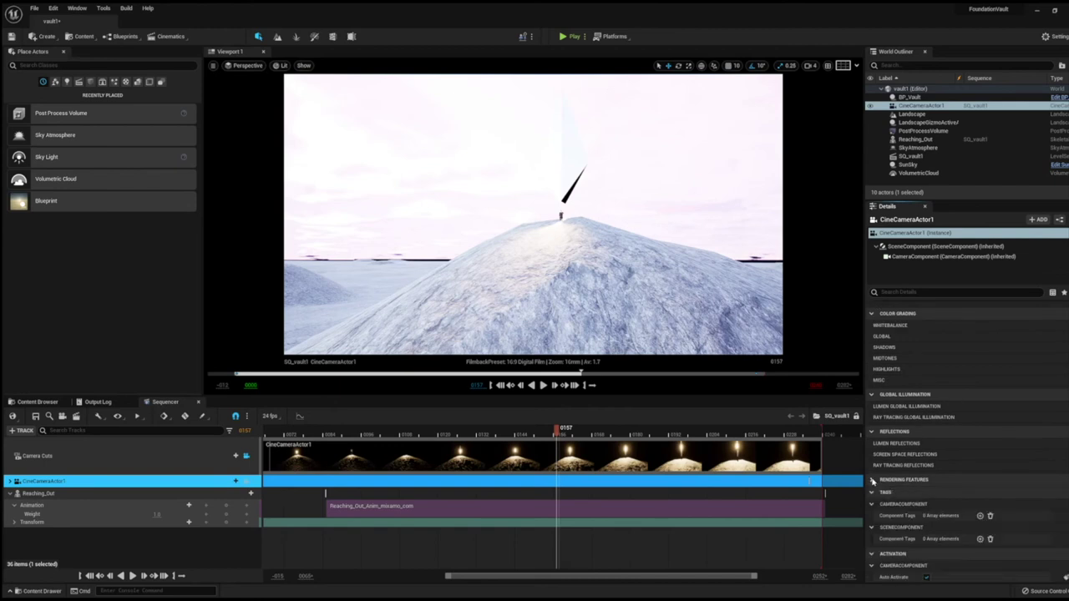
left_click(872, 432)
scroll(966, 425, "up", 3)
scroll(966, 425, "up", 2)
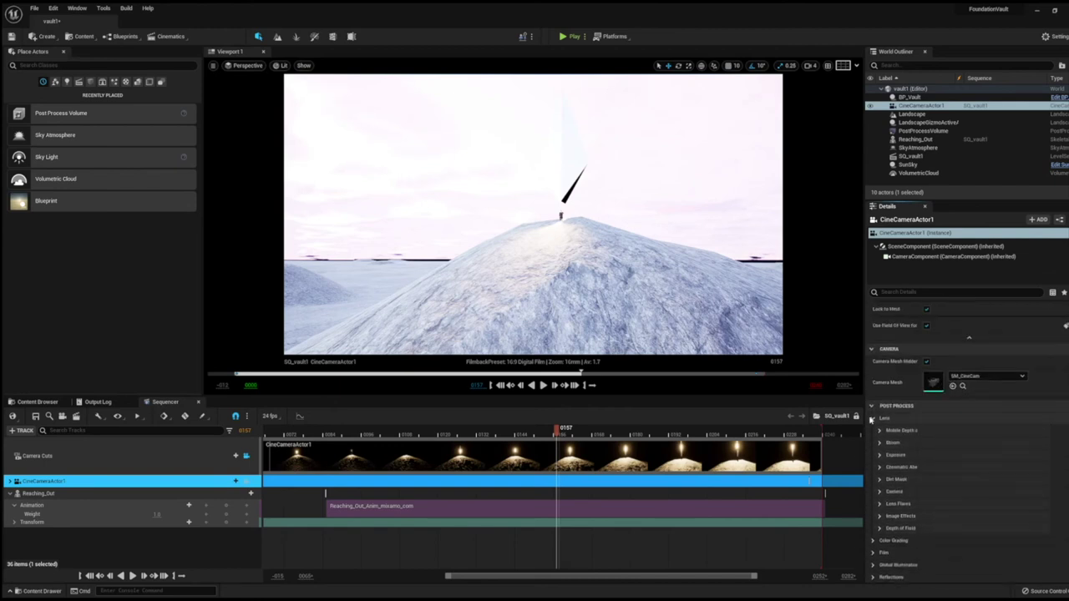
scroll(966, 425, "up", 2)
scroll(966, 429, "up", 3)
scroll(969, 505, "up", 2)
scroll(969, 505, "up", 3)
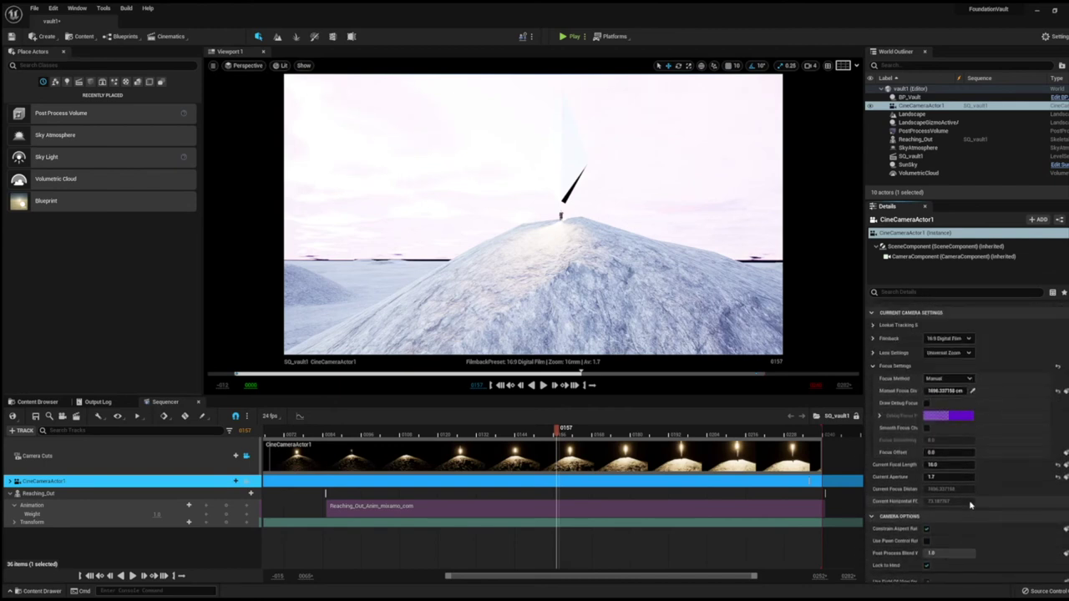
scroll(970, 505, "up", 3)
- Set the PostProcessVolume's global illumination method to Lumen
left_click(922, 131)
scroll(981, 460, "down", 3)
scroll(981, 459, "down", 3)
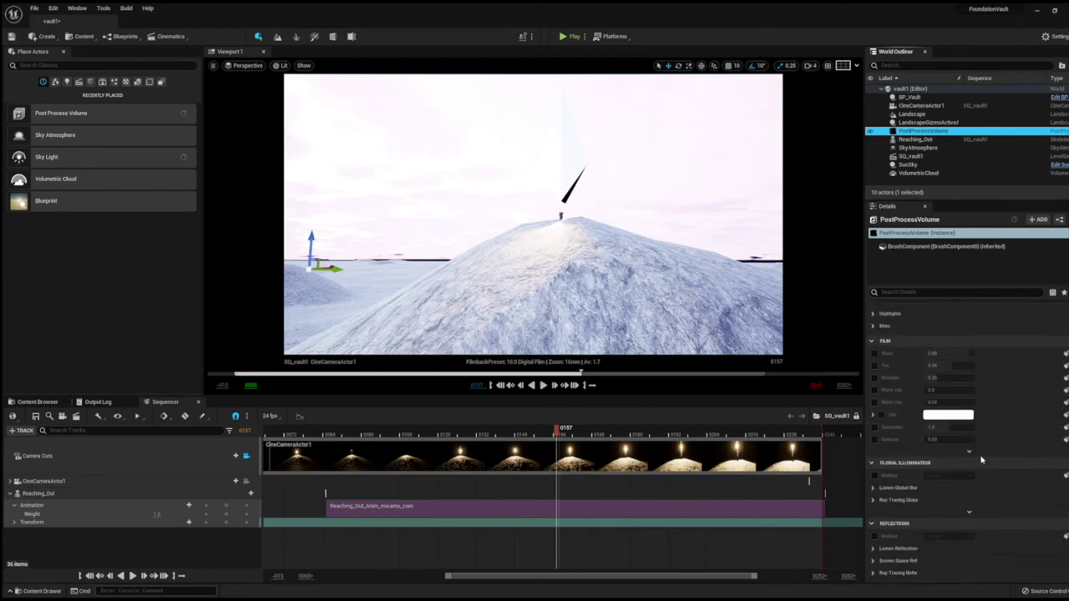
scroll(981, 459, "down", 3)
left_click(874, 407)
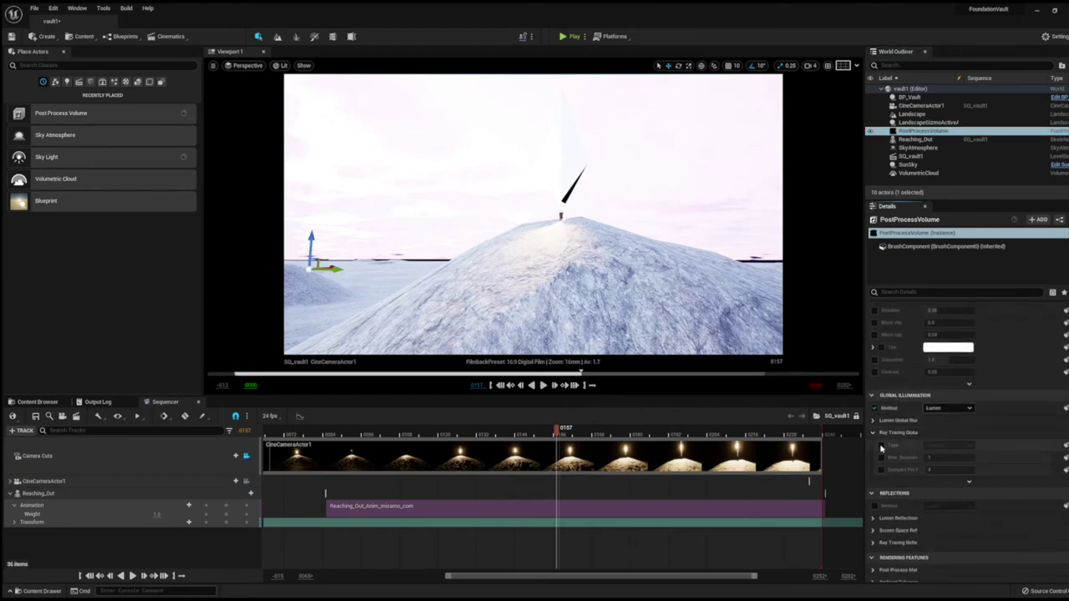
scroll(937, 507, "down", 3)
scroll(936, 508, "down", 3)
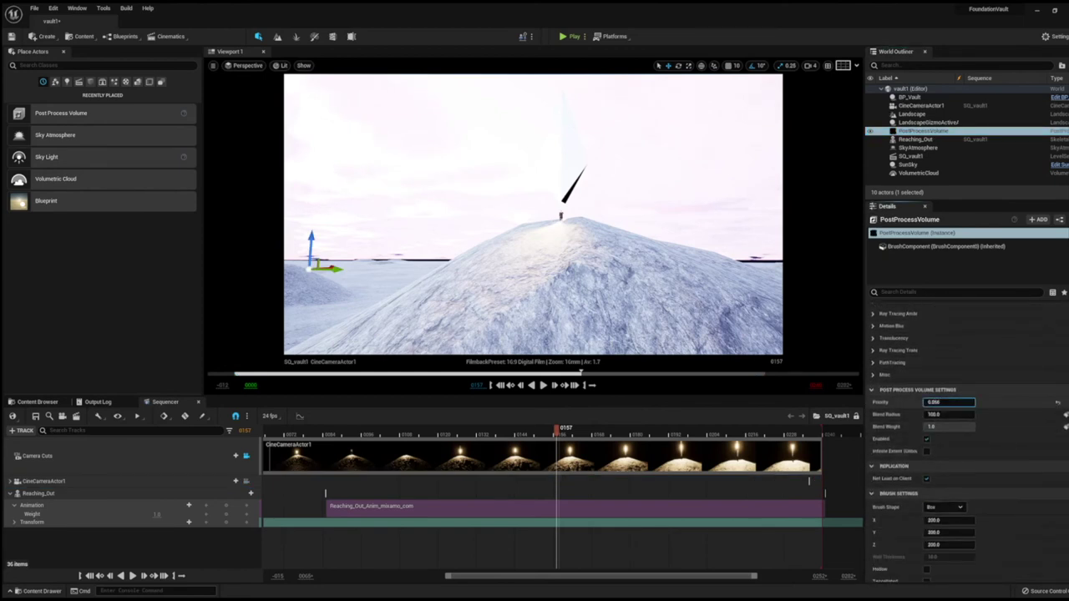
- Add the PostProcessVolume as a Sequencer track and collapse the Reaching_Out track
scroll(940, 406, "down", 3)
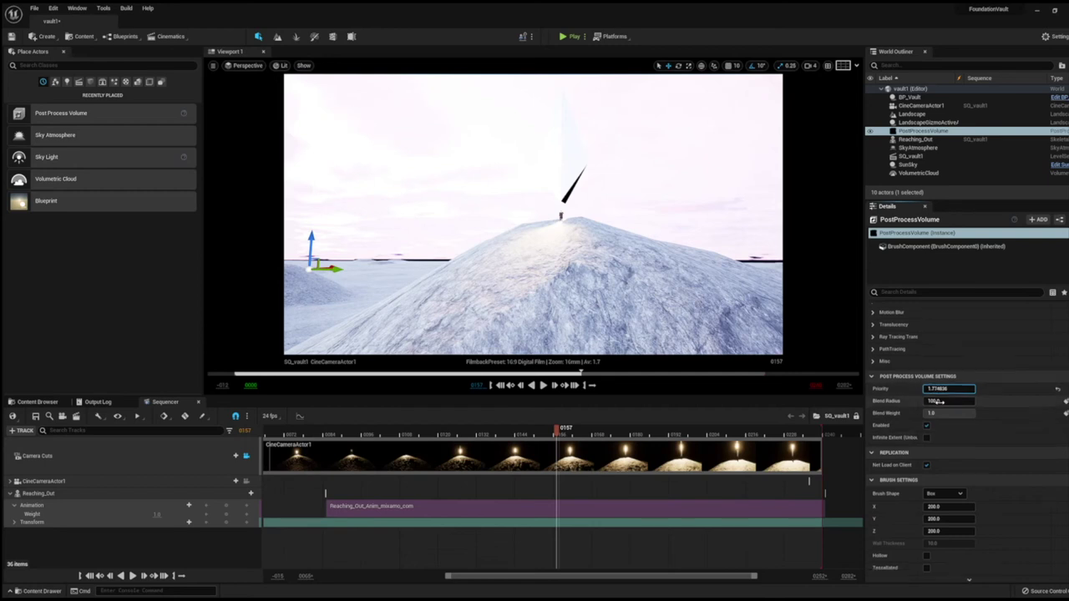
left_click(19, 430)
left_click(187, 514)
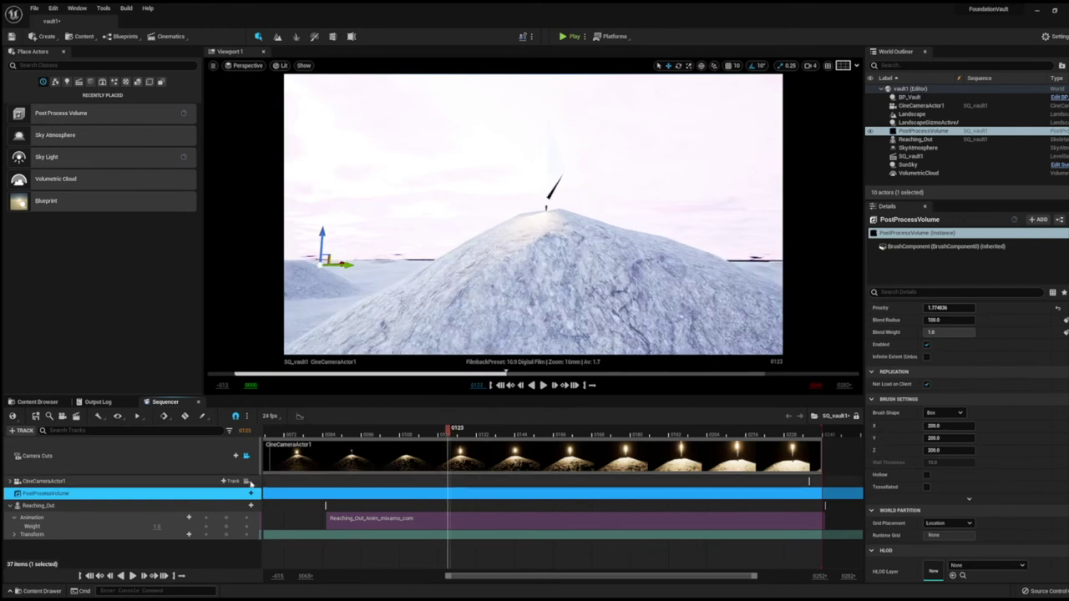
left_click(10, 507)
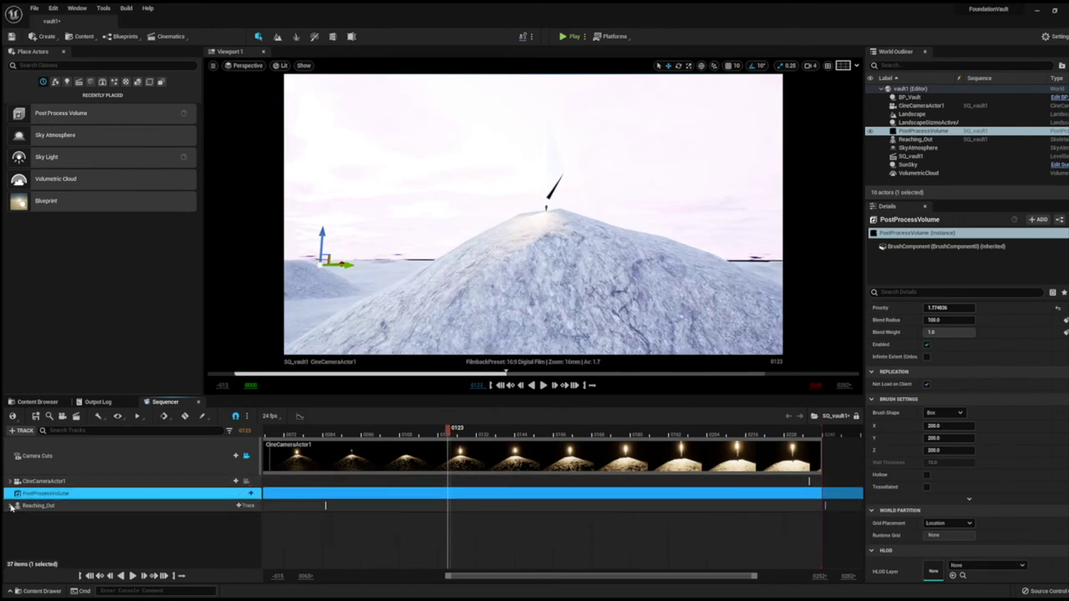
- Turn on Infinite Extent (Unbound) so the volume affects the whole scene
scroll(1026, 481, "down", 2)
scroll(1026, 481, "up", 3)
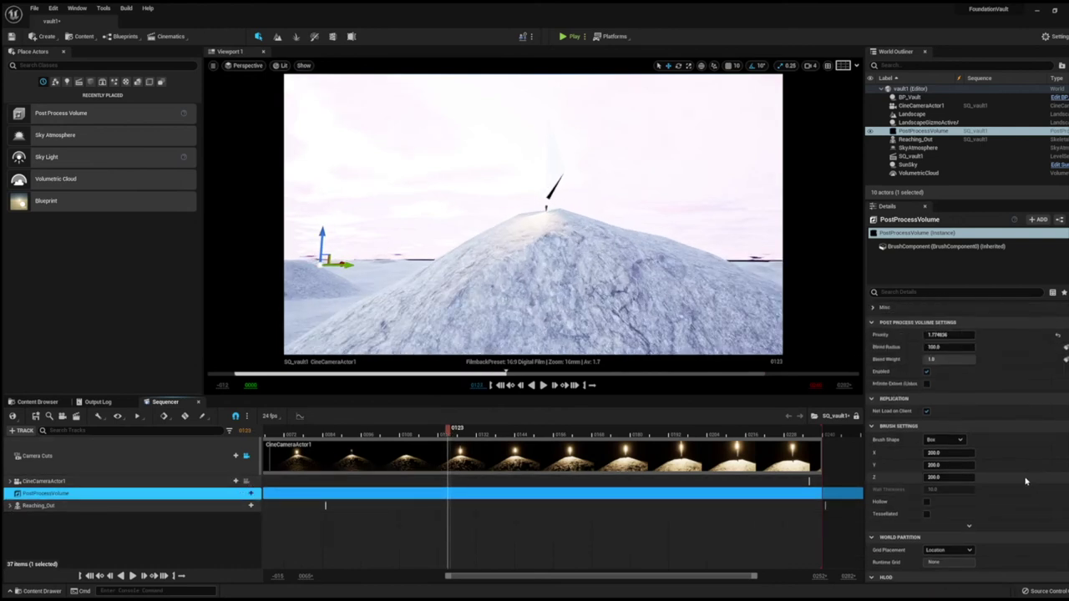
left_click(926, 384)
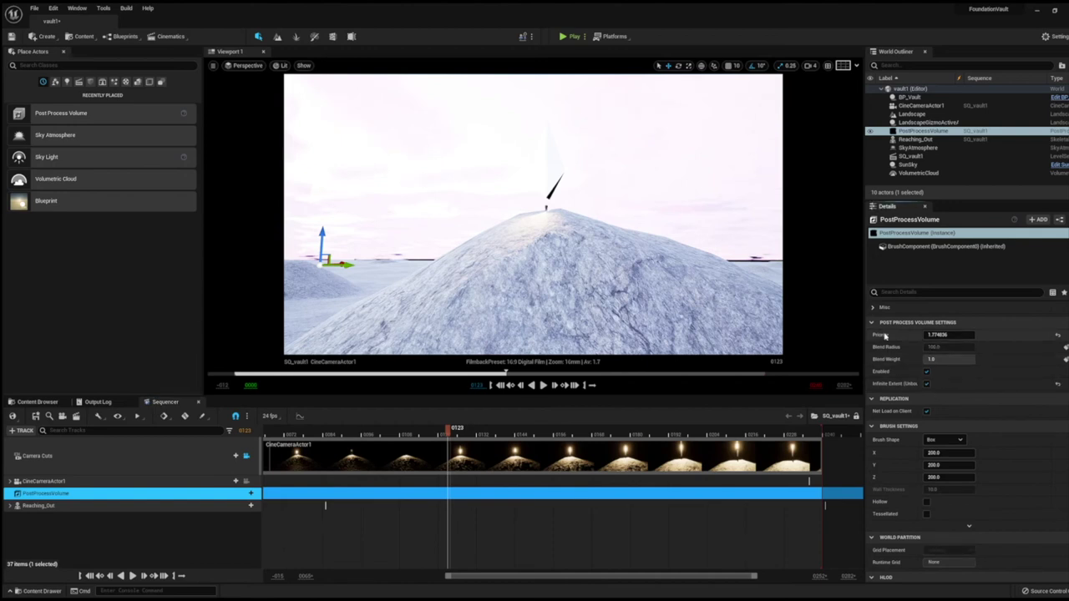
scroll(892, 343, "down", 3)
scroll(918, 367, "down", 3)
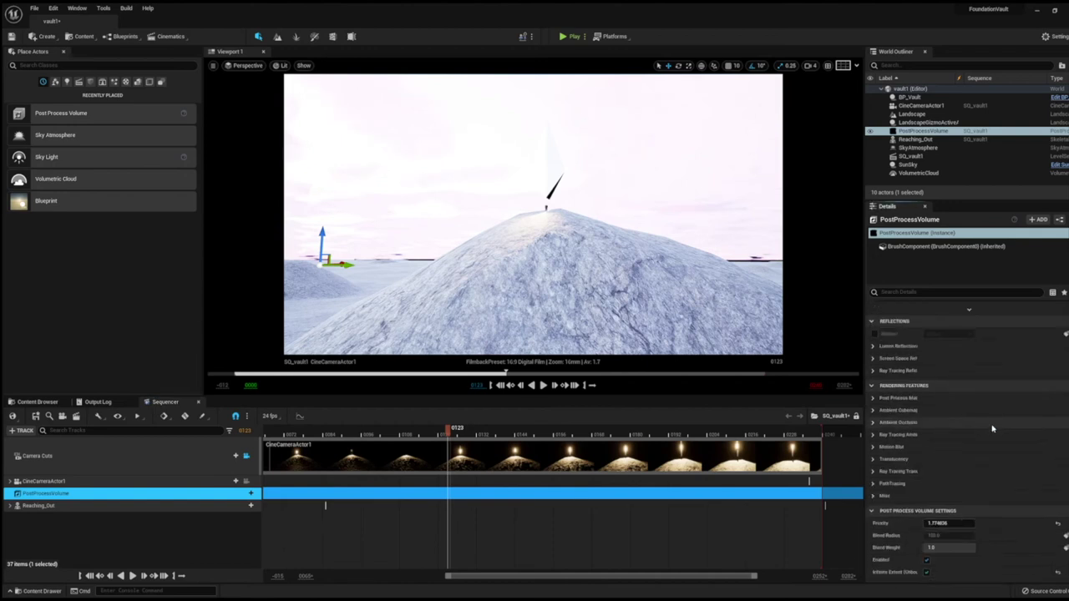
scroll(952, 401, "down", 3)
scroll(992, 429, "down", 3)
scroll(992, 429, "up", 3)
scroll(992, 429, "up", 3)
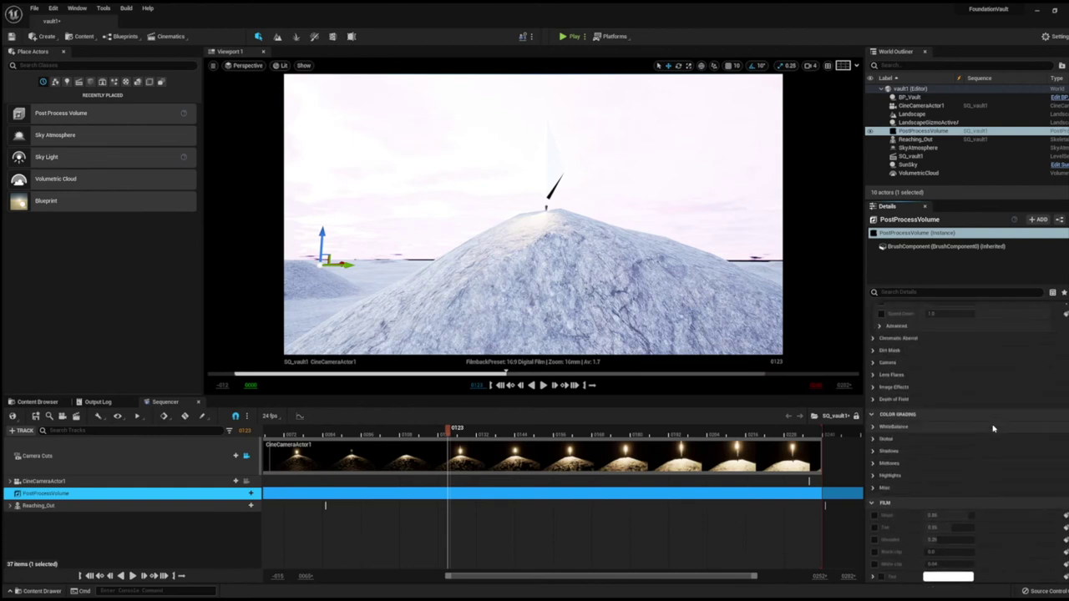
scroll(992, 428, "up", 3)
- Enable bloom at 0.675, raise exposure compensation to about 3.88, and preview around frame 0210
left_click(948, 395)
scroll(935, 392, "up", 1)
left_click(872, 385)
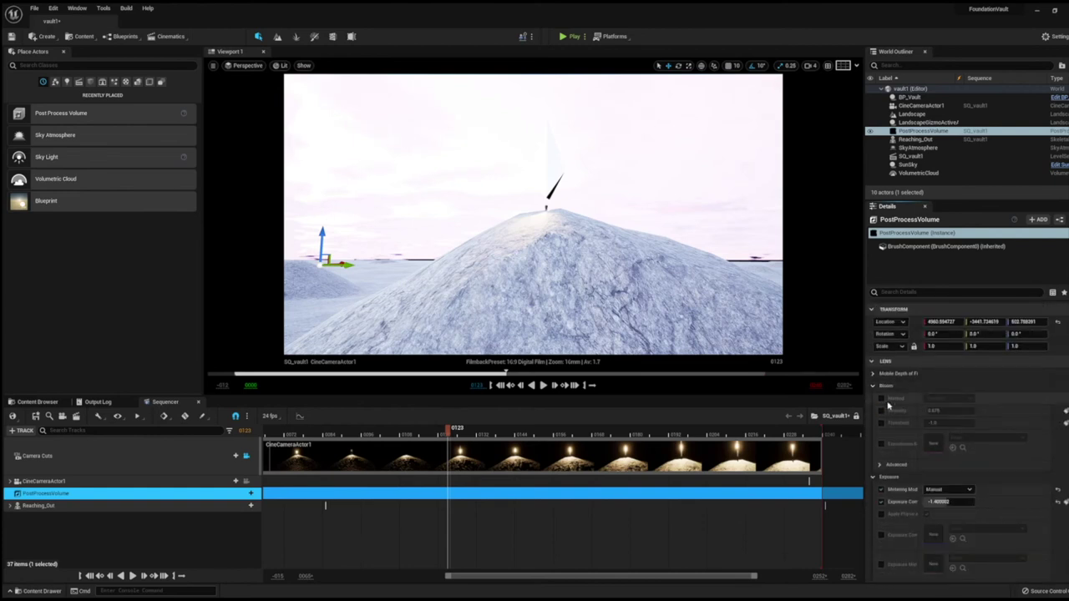
left_click(883, 410)
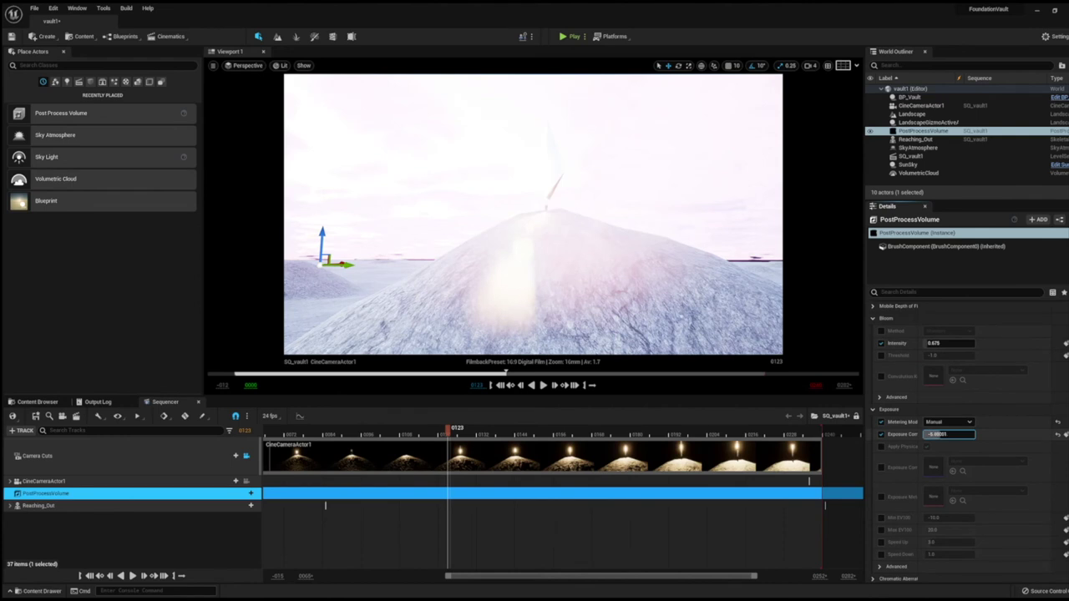
scroll(942, 439, "down", 3)
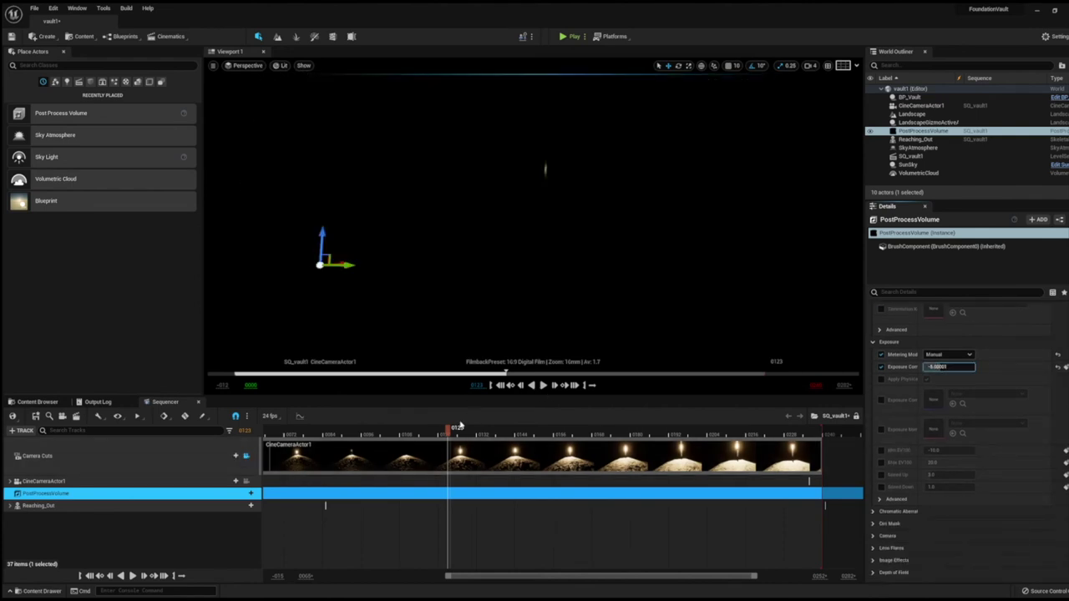
left_click_drag(943, 366, 940, 369)
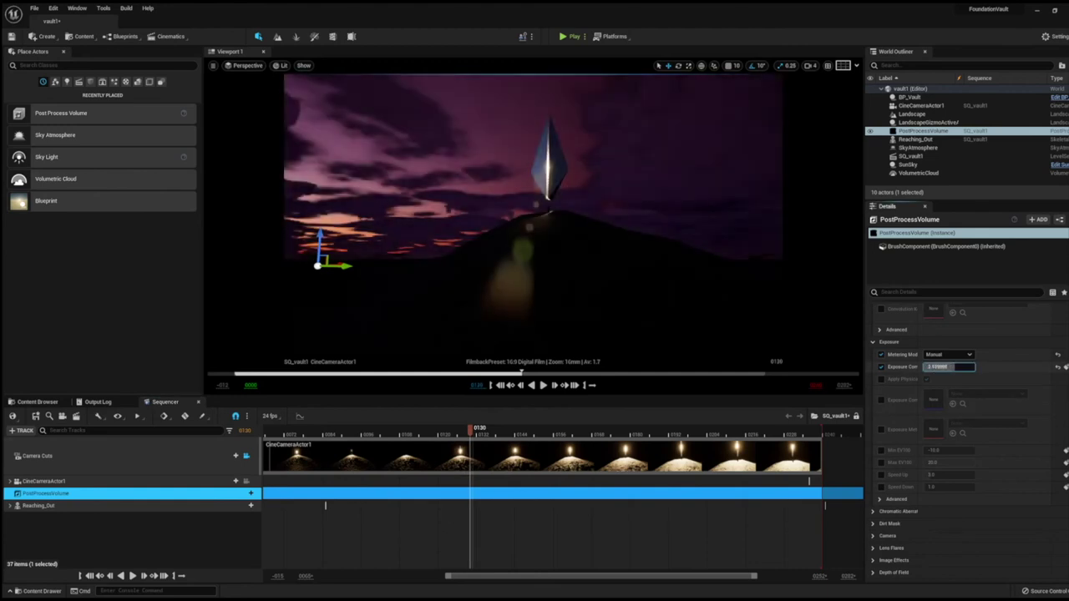
left_click_drag(468, 436, 729, 439)
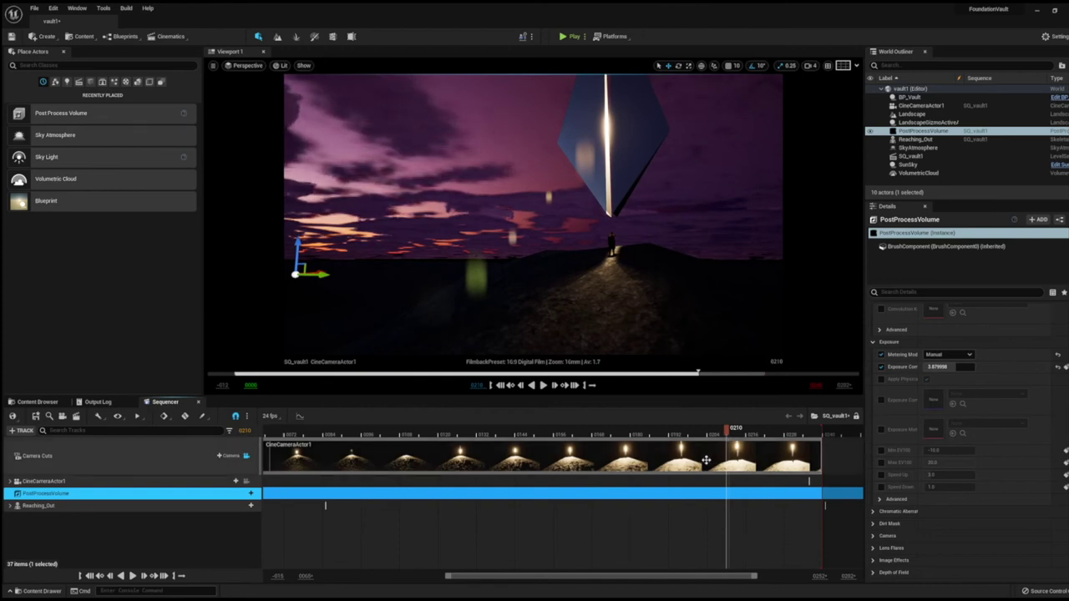
- At the shot's final frame, key the camera's manual focus distance closer to the figure
left_click_drag(688, 440, 817, 431)
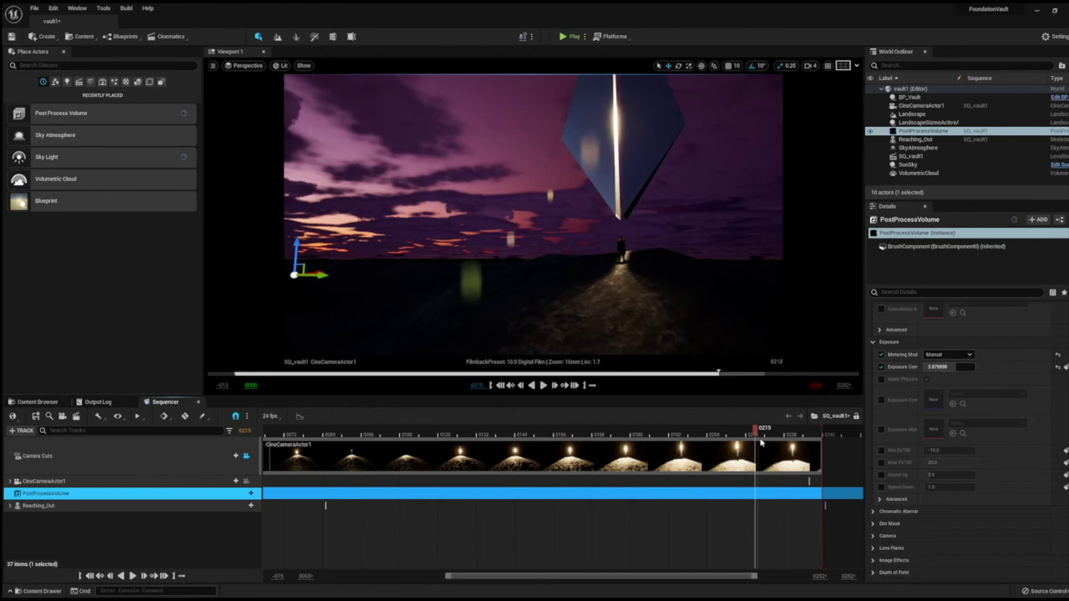
left_click(565, 530)
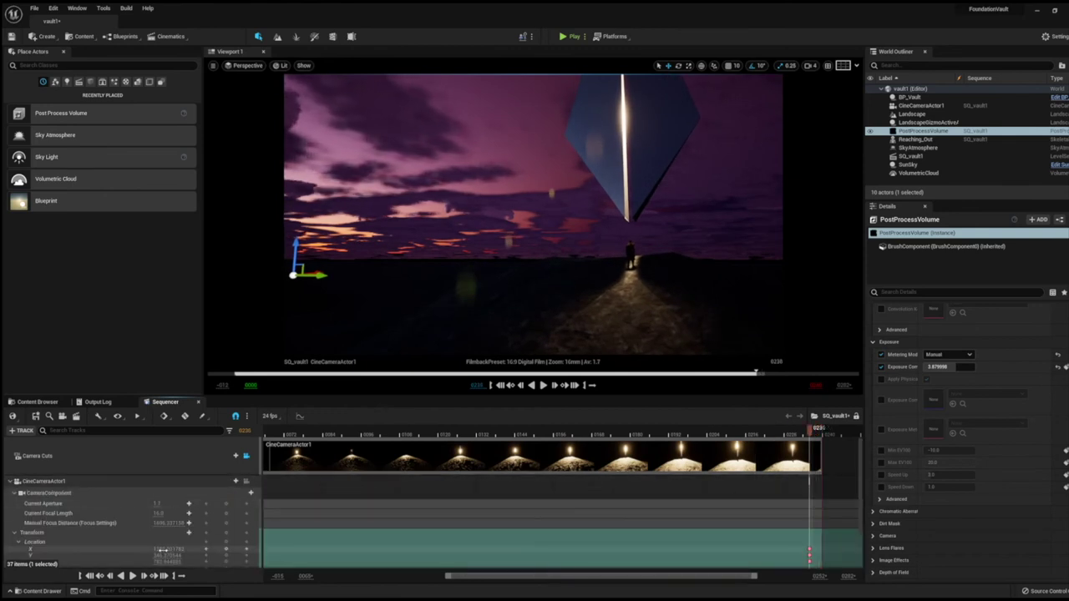
left_click_drag(161, 550, 169, 555)
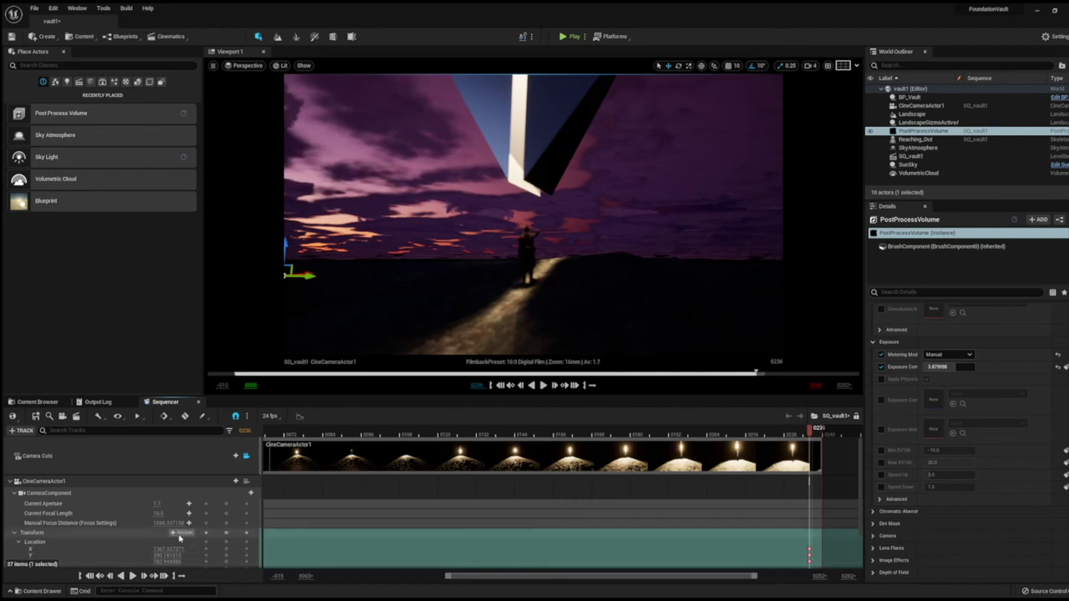
left_click(226, 523)
left_click_drag(167, 524, 180, 523)
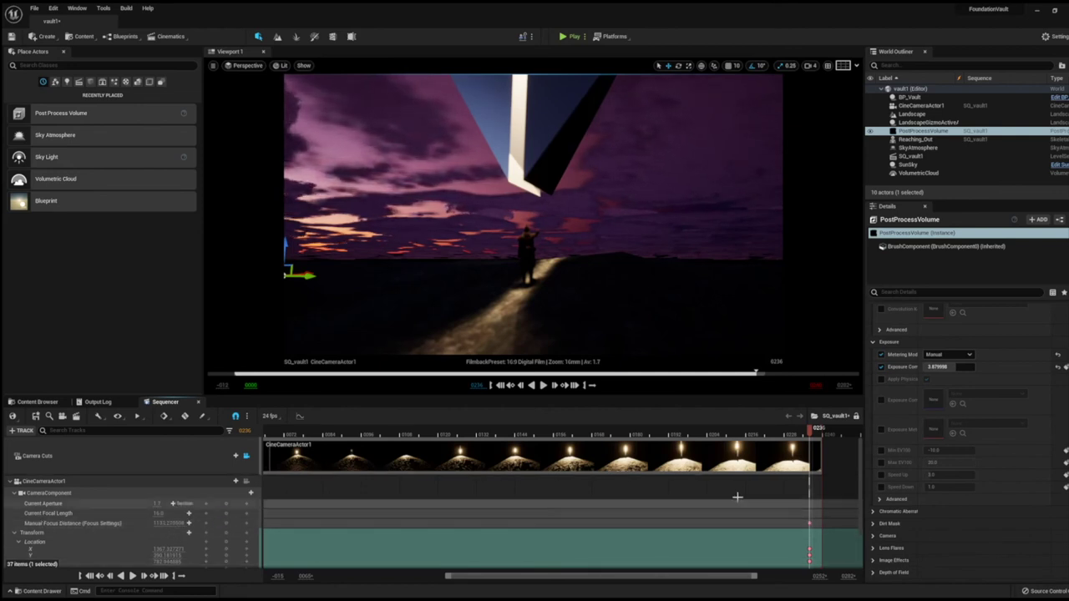
left_click_drag(167, 523, 161, 522)
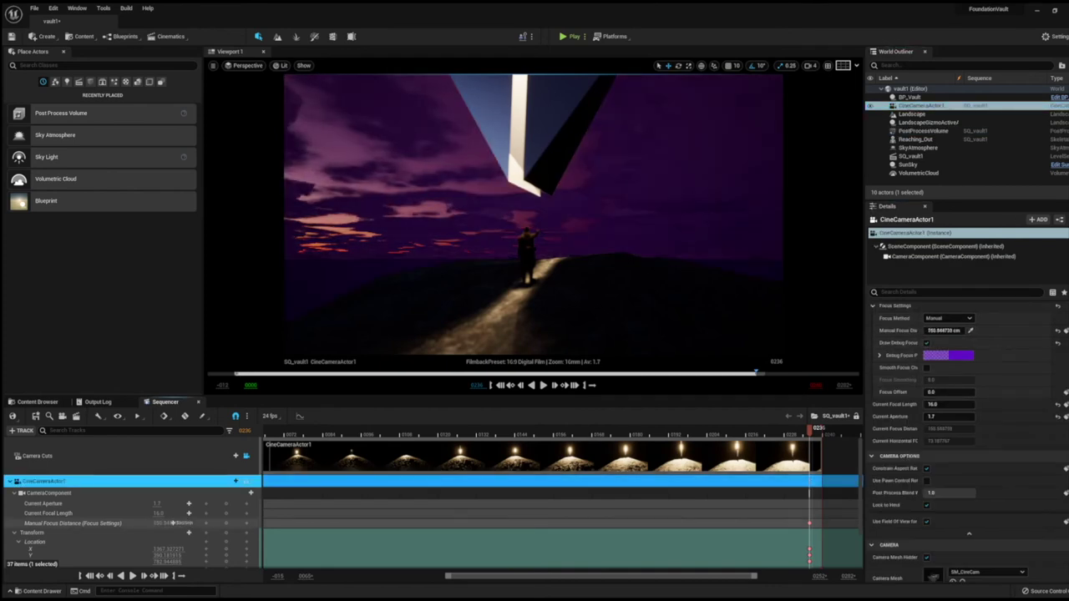
- Raise the focus distance at the shot's first frame, then scrub and play to check the focus pull
left_click(412, 432)
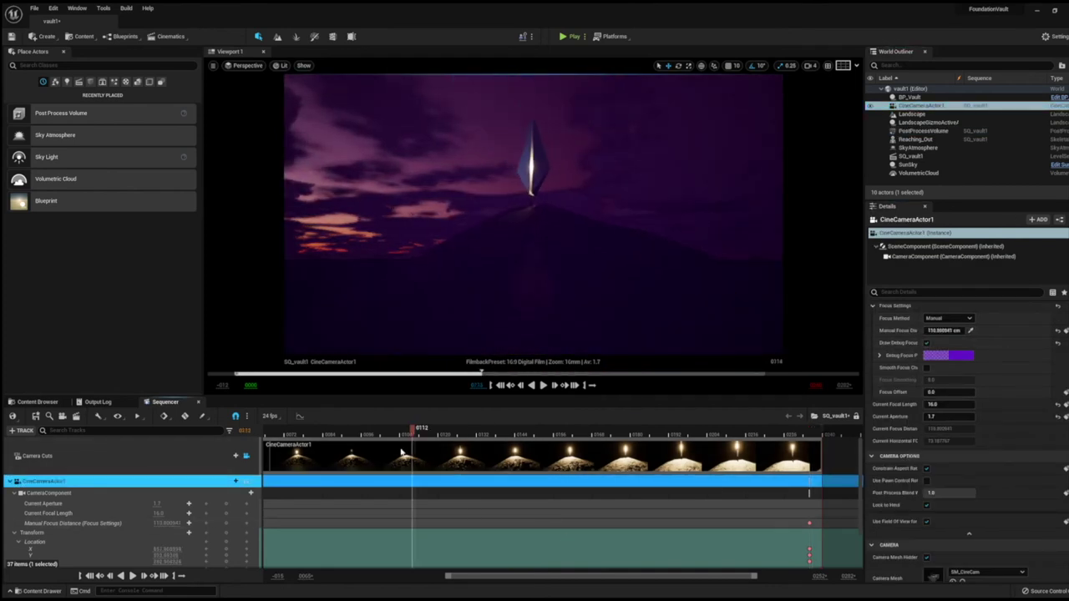
key("Up")
left_click_drag(167, 524, 193, 523)
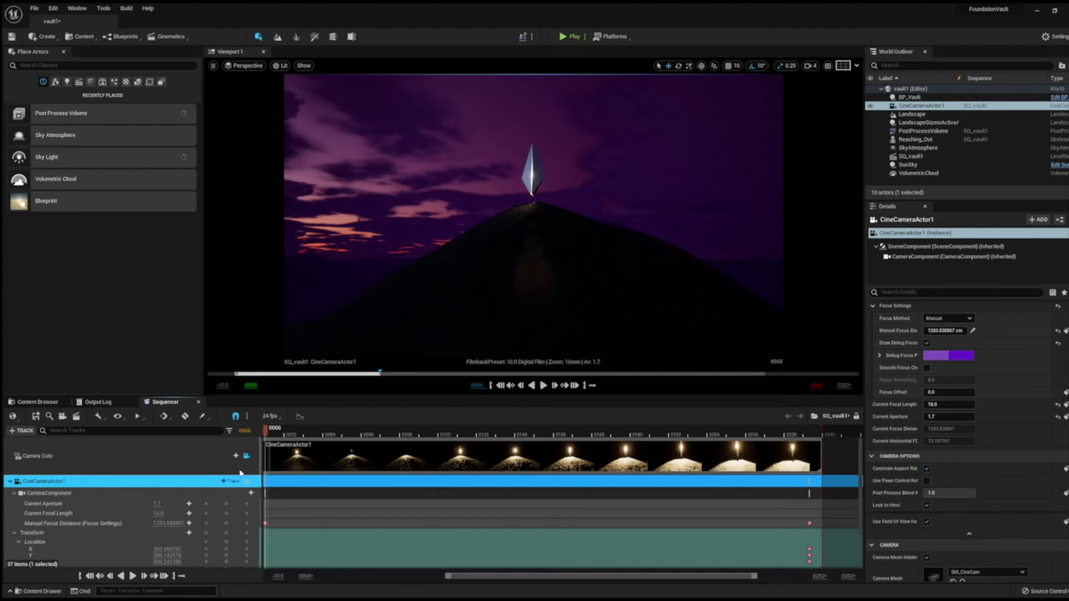
mouse_move(276, 433)
left_mouse_down()
mouse_move(719, 432)
mouse_move(806, 449)
mouse_move(733, 519)
mouse_move(295, 555)
left_mouse_up()
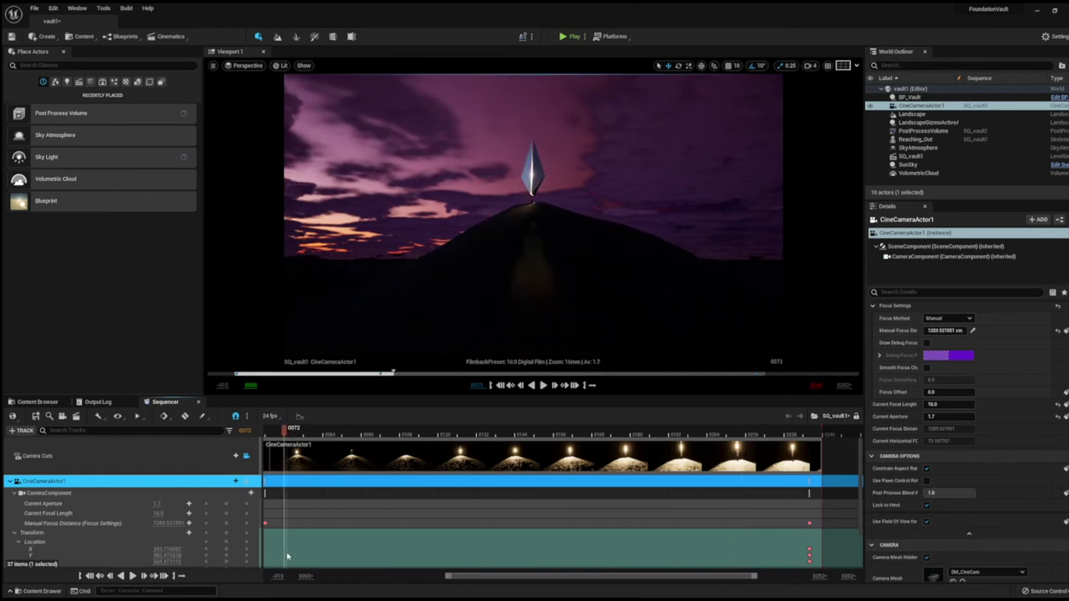
left_click(543, 385)
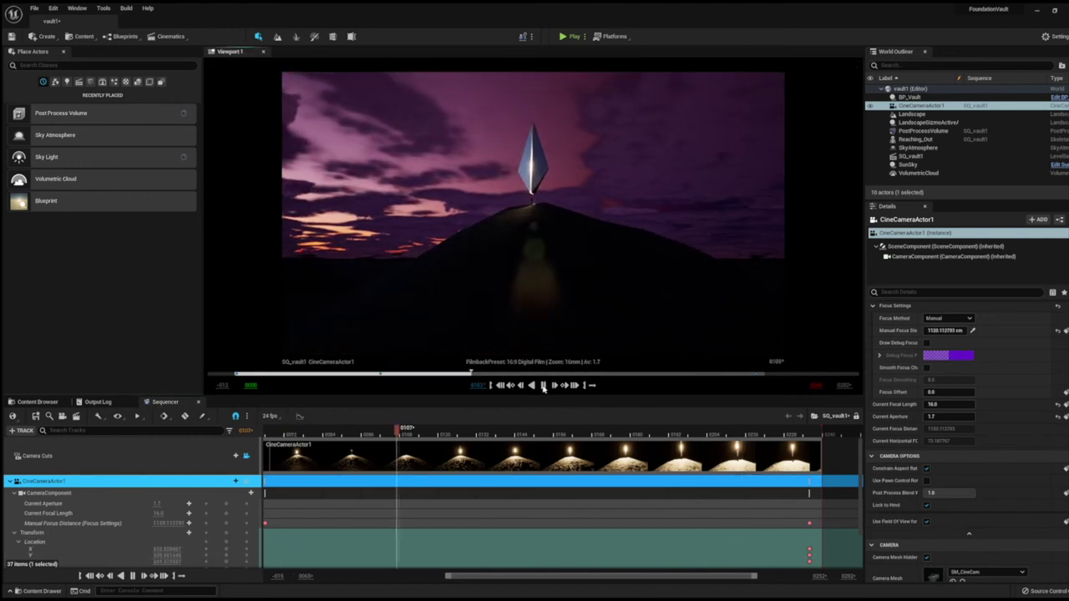
scroll(389, 539, "down", 2)
- Show the full range from frame 0000, select the camera's location keys, and play the move
left_click_drag(449, 576, 323, 576)
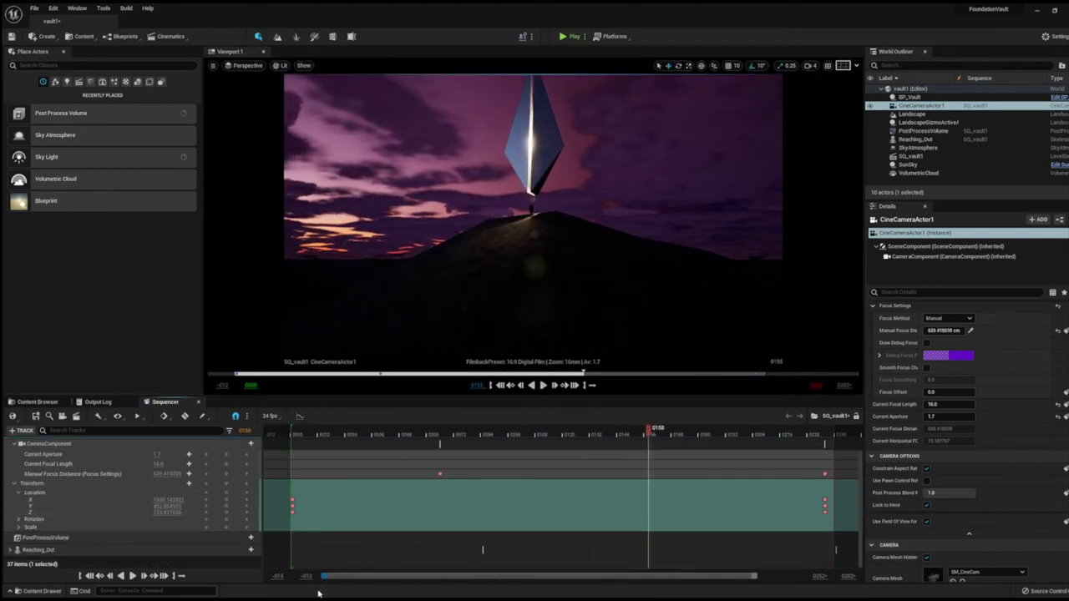
left_click(296, 519)
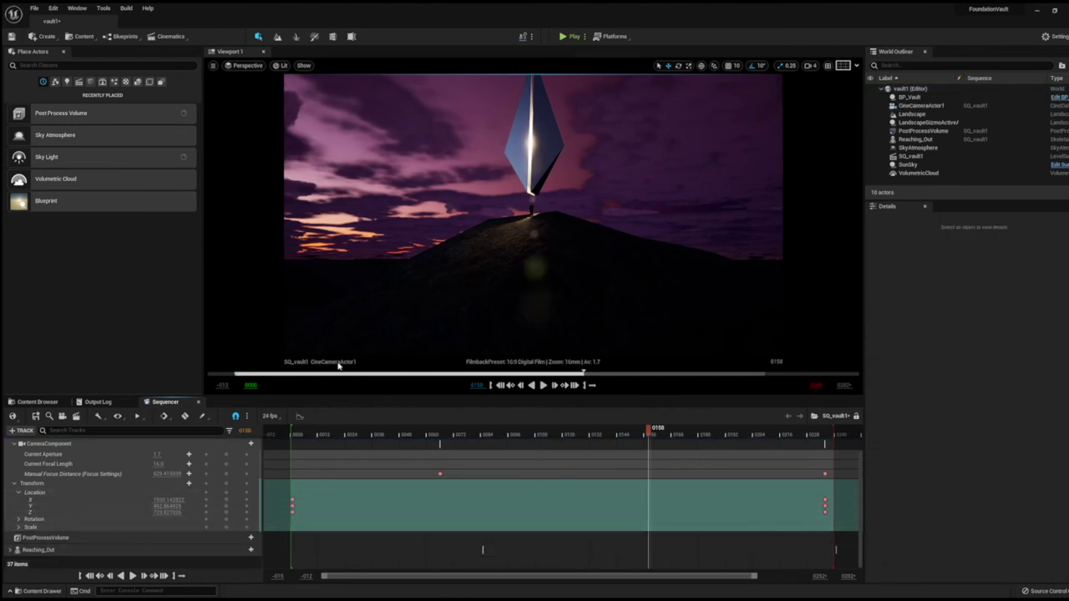
left_click(293, 501)
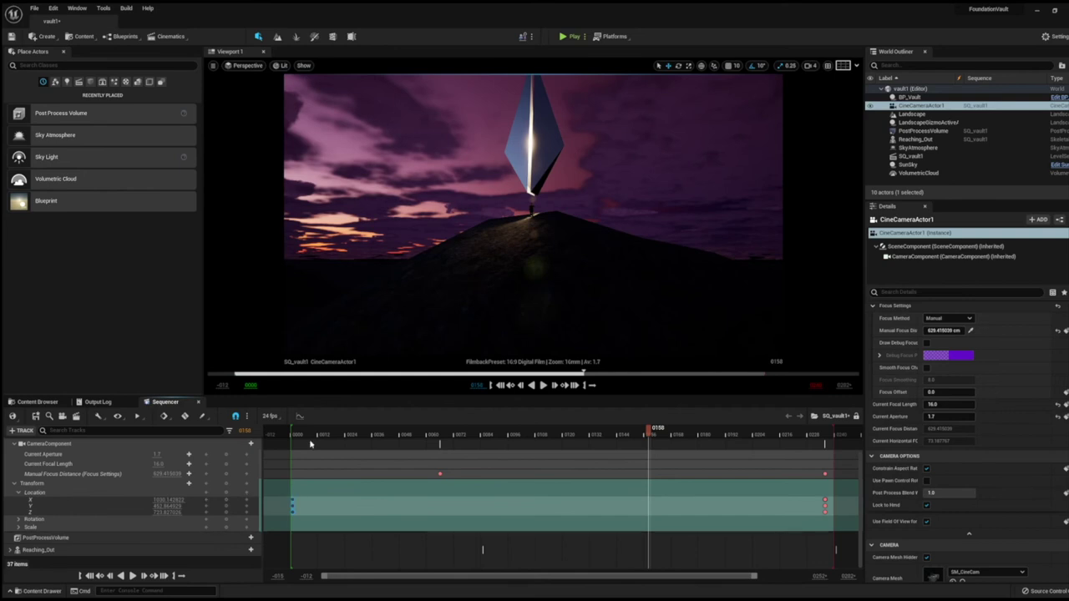
left_click_drag(348, 431, 726, 458)
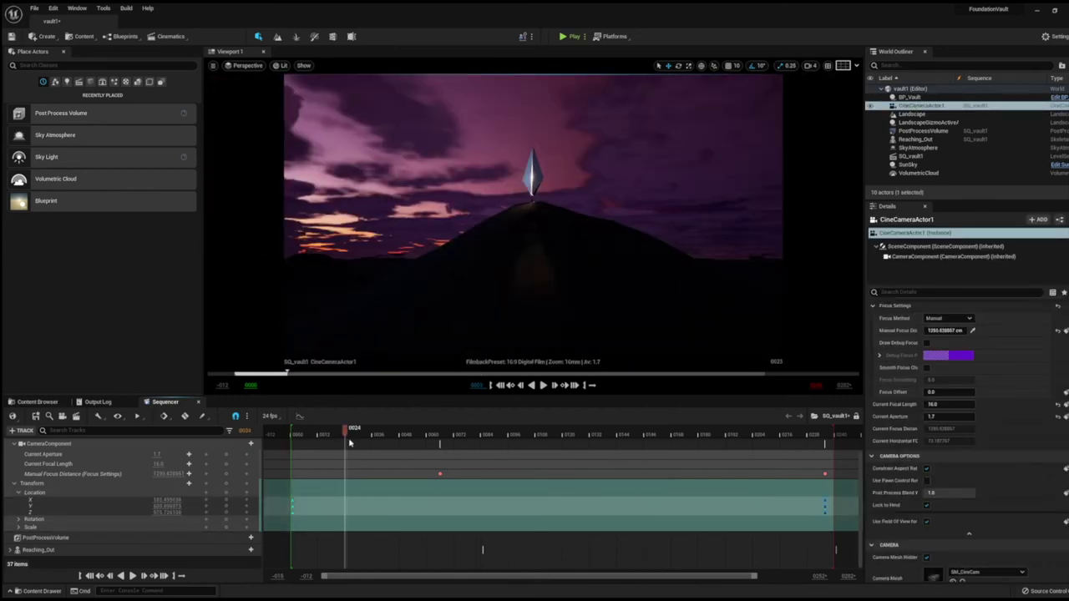
left_click(543, 384)
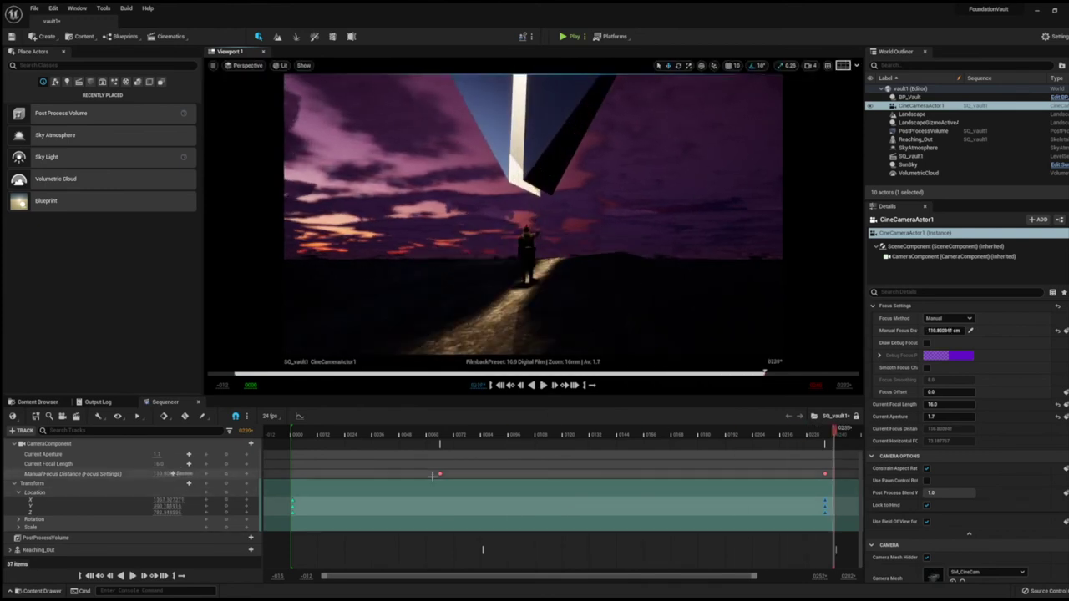
- Scrub between the mountain view and the figure on the path, then bring the Reaching_Out tracks into view
left_click(814, 435)
mouse_move(814, 435)
left_mouse_down()
mouse_move(406, 490)
mouse_move(331, 474)
left_mouse_up()
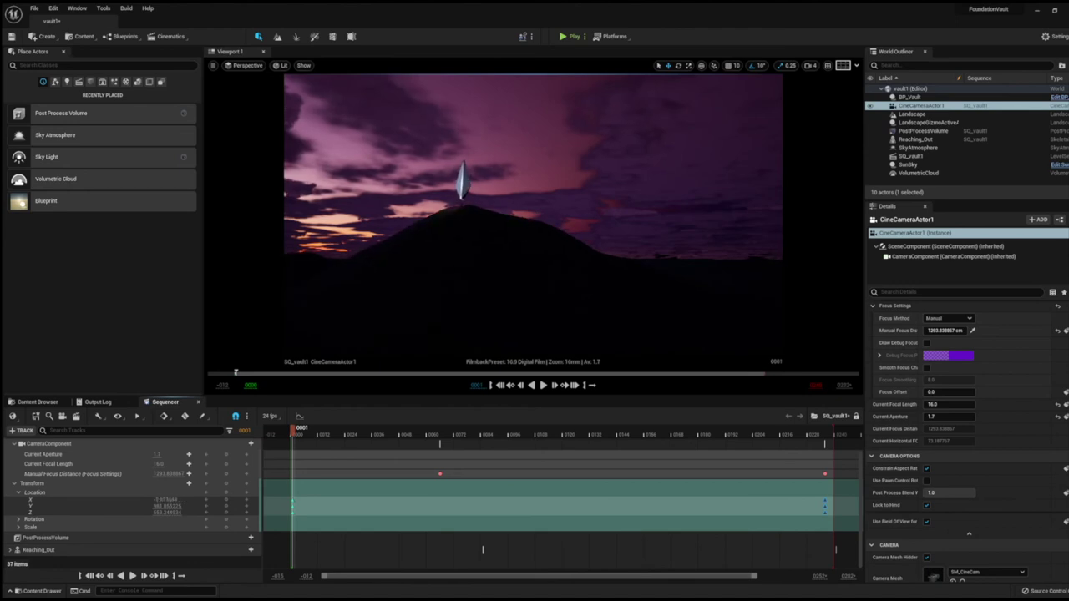
mouse_move(293, 432)
left_mouse_down()
mouse_move(826, 445)
mouse_move(299, 434)
left_mouse_up()
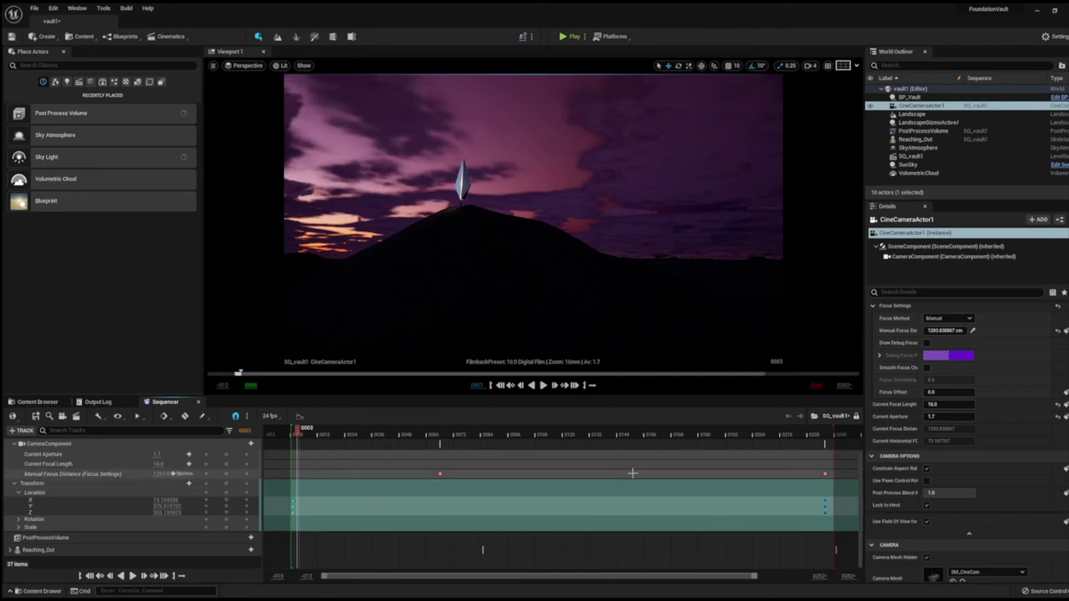
scroll(212, 553, "down", 2)
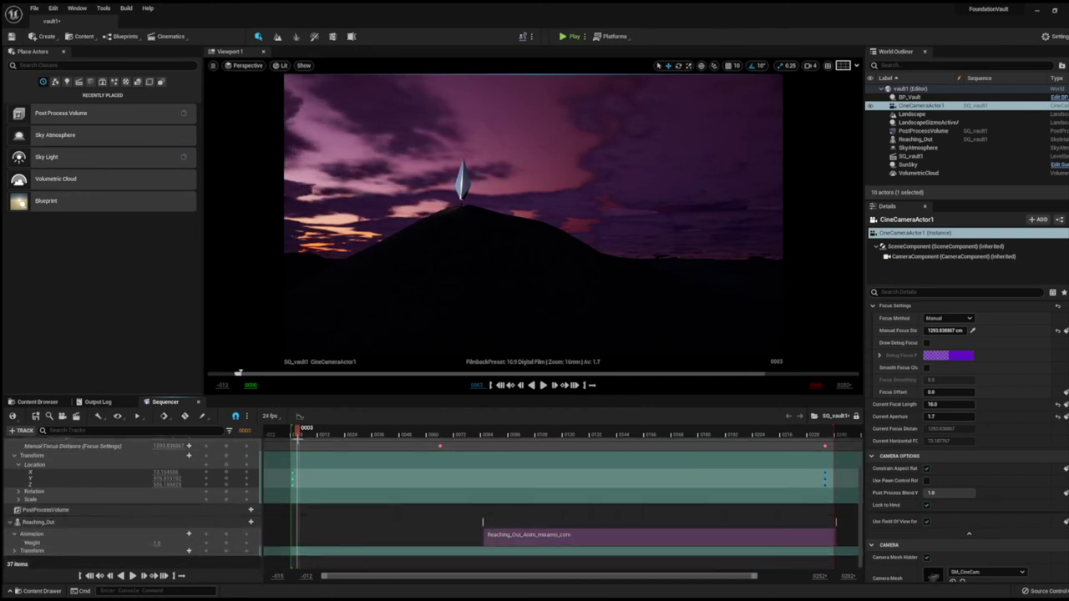
- Key the Reaching_Out figure's location at frame 0165 and again at frame 0000
left_click_drag(297, 432, 665, 431)
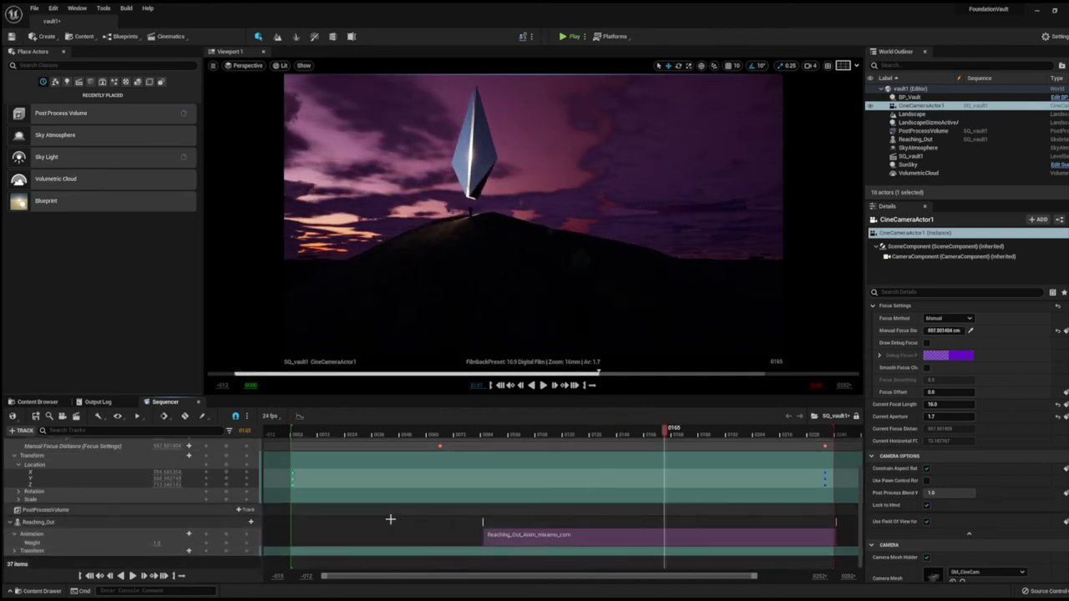
scroll(226, 553, "down", 1)
left_click(227, 536)
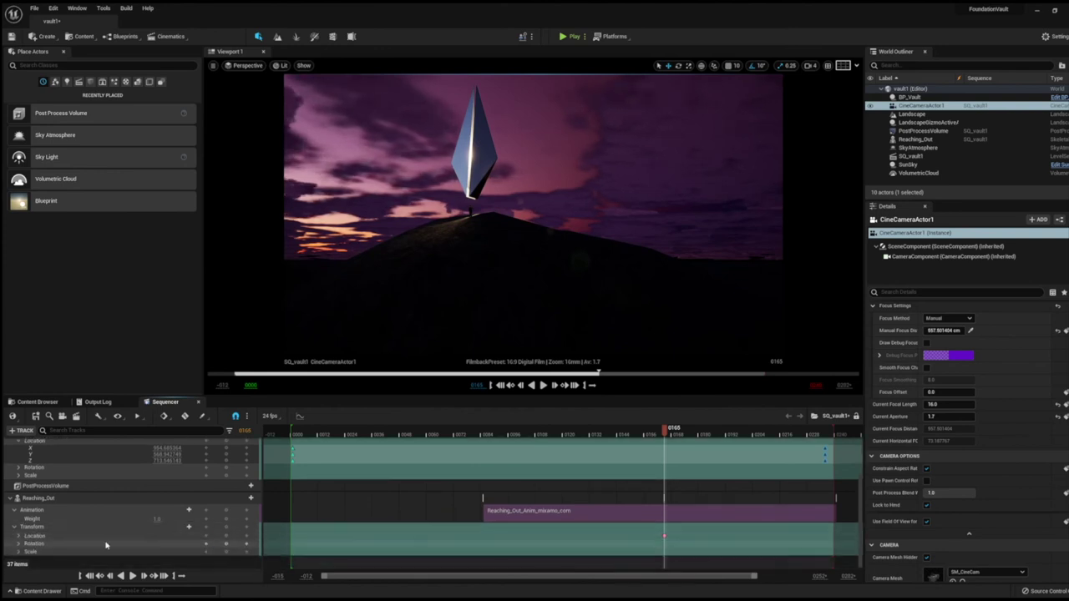
scroll(227, 537, "down", 1)
left_click_drag(664, 432, 292, 434)
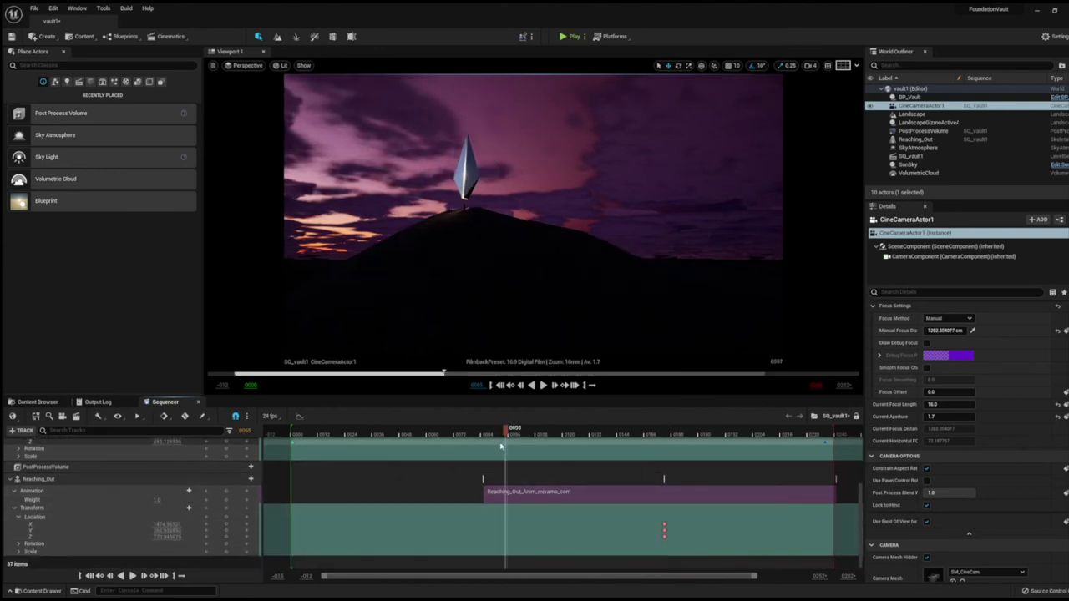
left_click(225, 523)
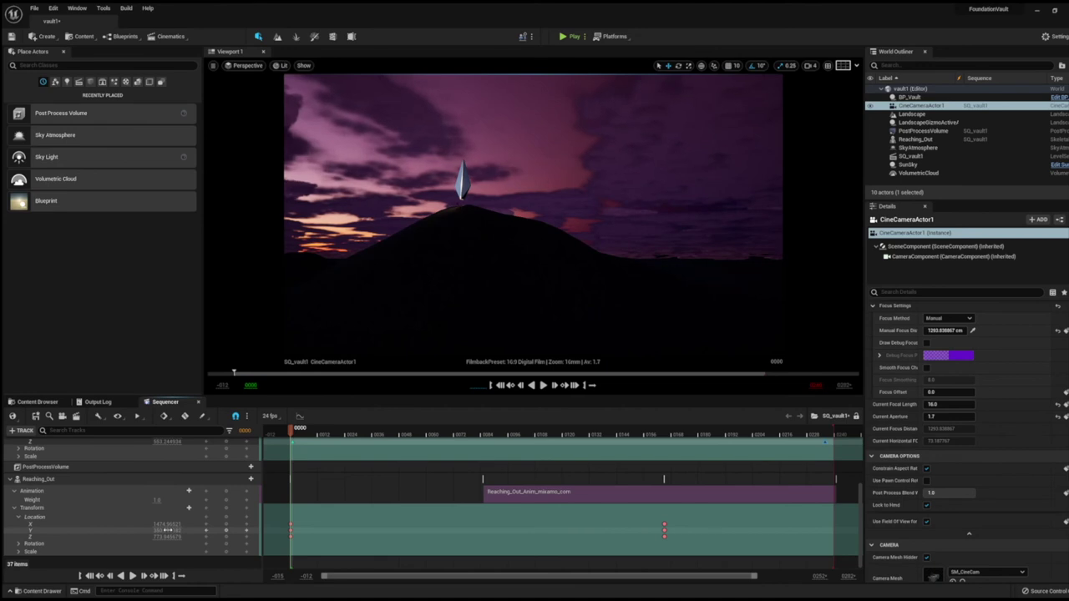
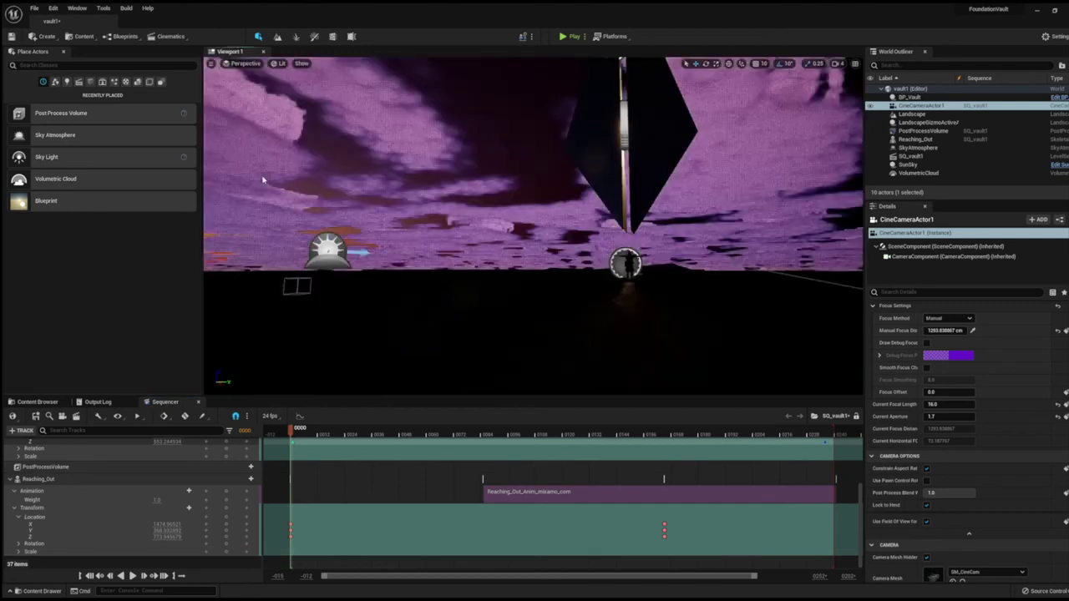
- Nudge Reaching_Out's Location Y slightly, frame it with F, and play the sequence to check it
double_click(916, 140)
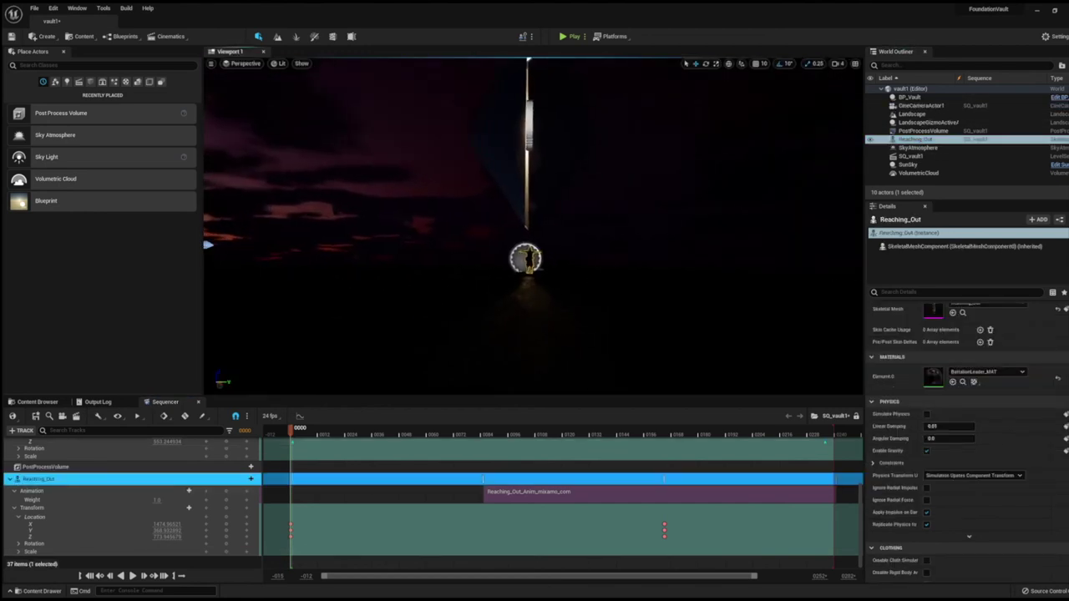
left_click_drag(163, 530, 176, 530)
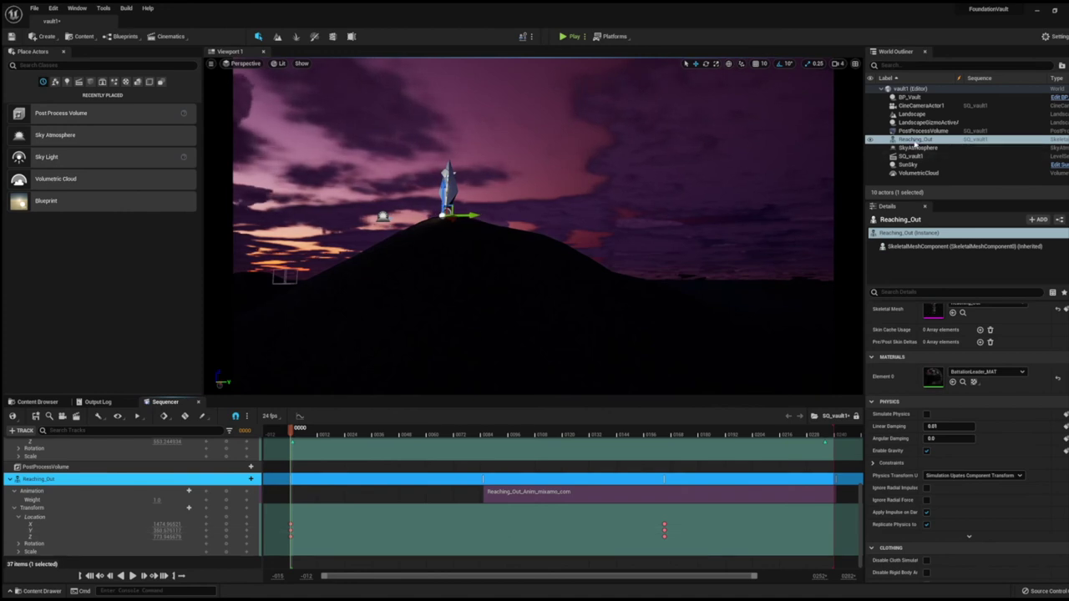
left_click(914, 141)
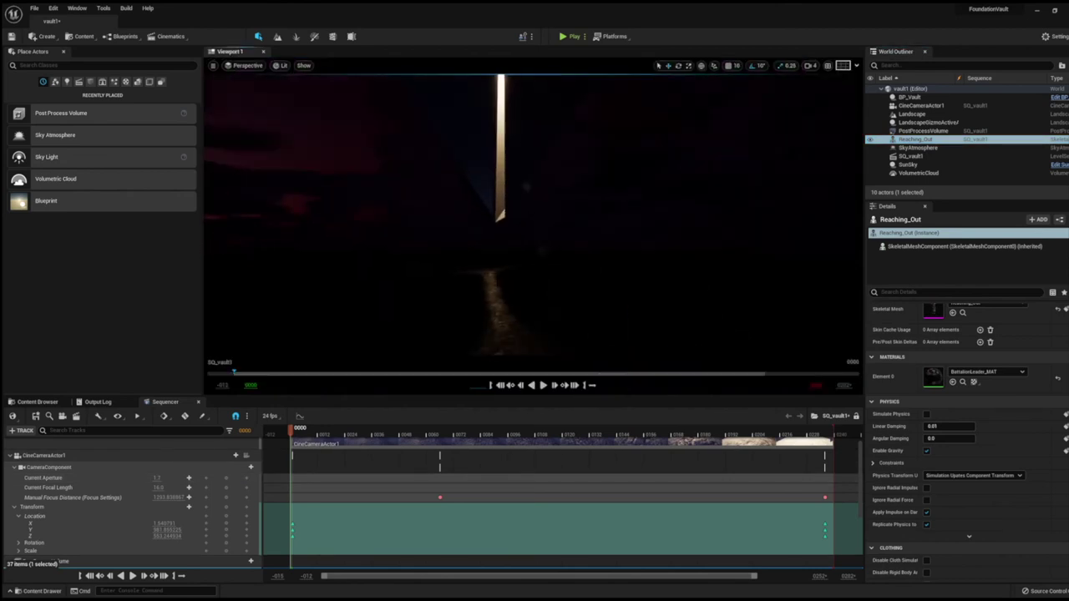
left_click_drag(610, 257, 641, 254)
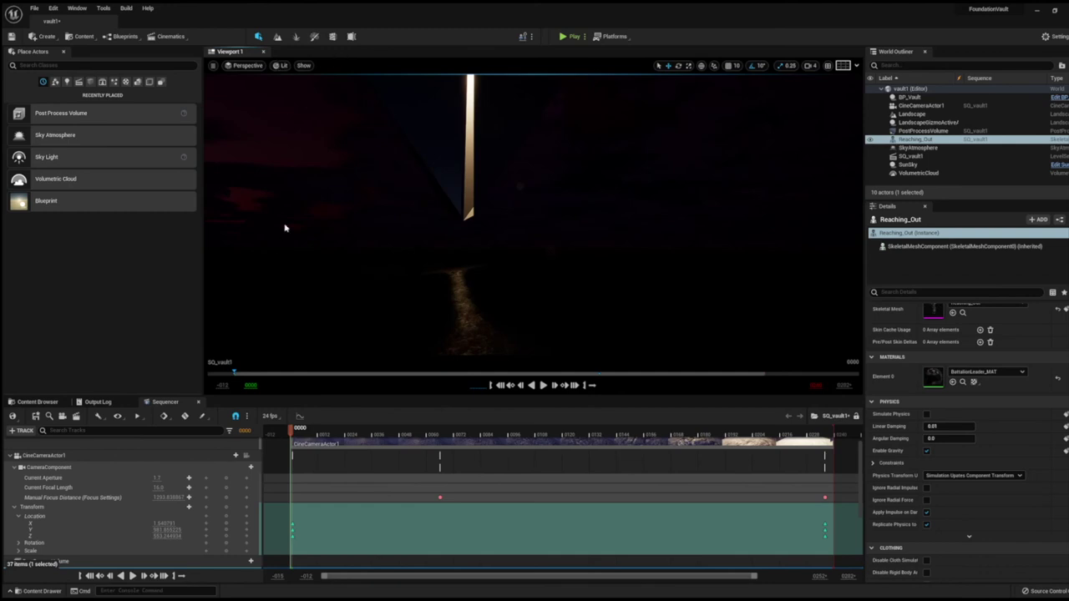
key("f")
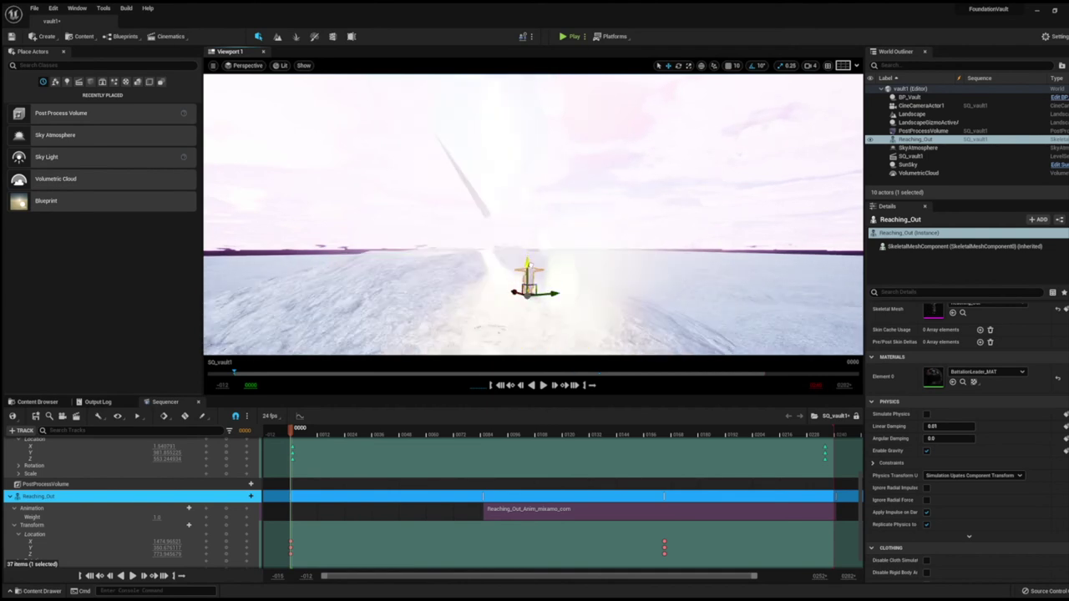
key("space")
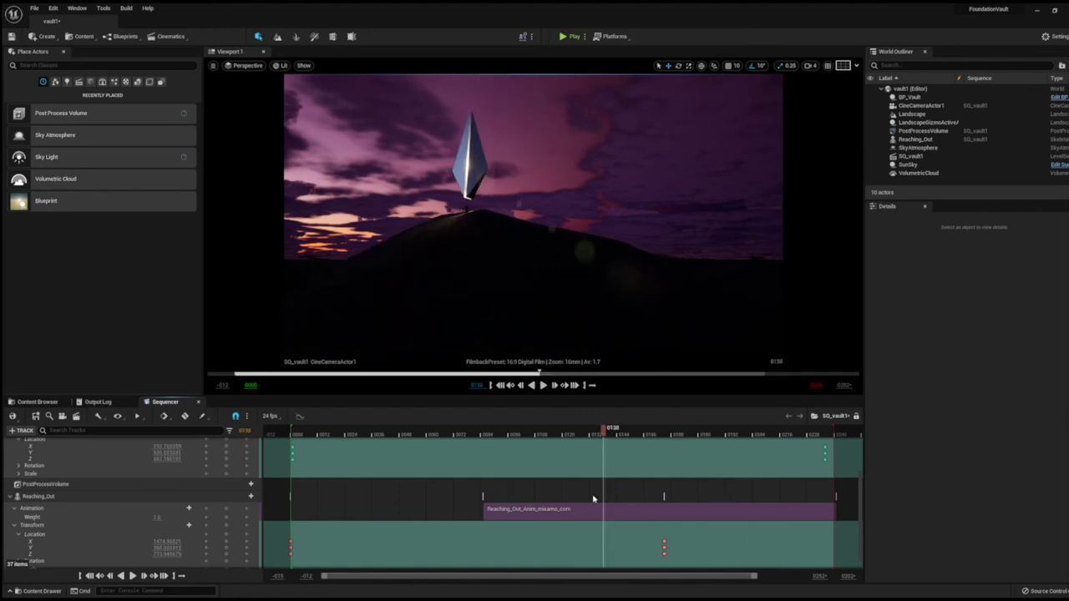
- Raise the PostProcessVolume's Exposure Compensation and play the sequence to preview the brighter shot
mouse_move(593, 500)
left_mouse_down()
mouse_move(809, 565)
mouse_move(632, 594)
left_mouse_up()
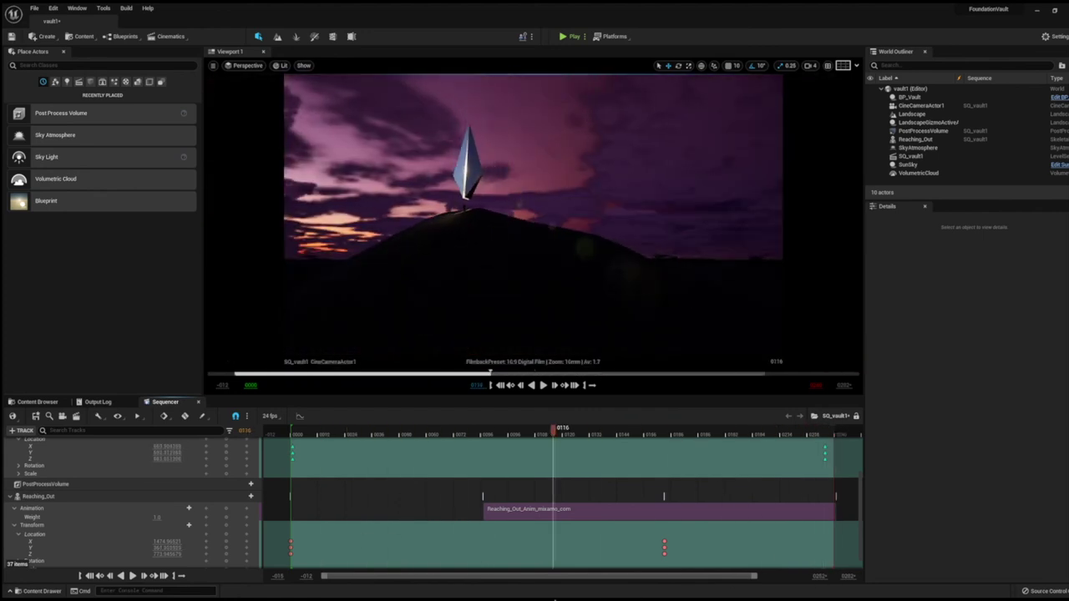
left_click(928, 134)
left_click_drag(927, 366, 960, 366)
left_click_drag(628, 430, 555, 438)
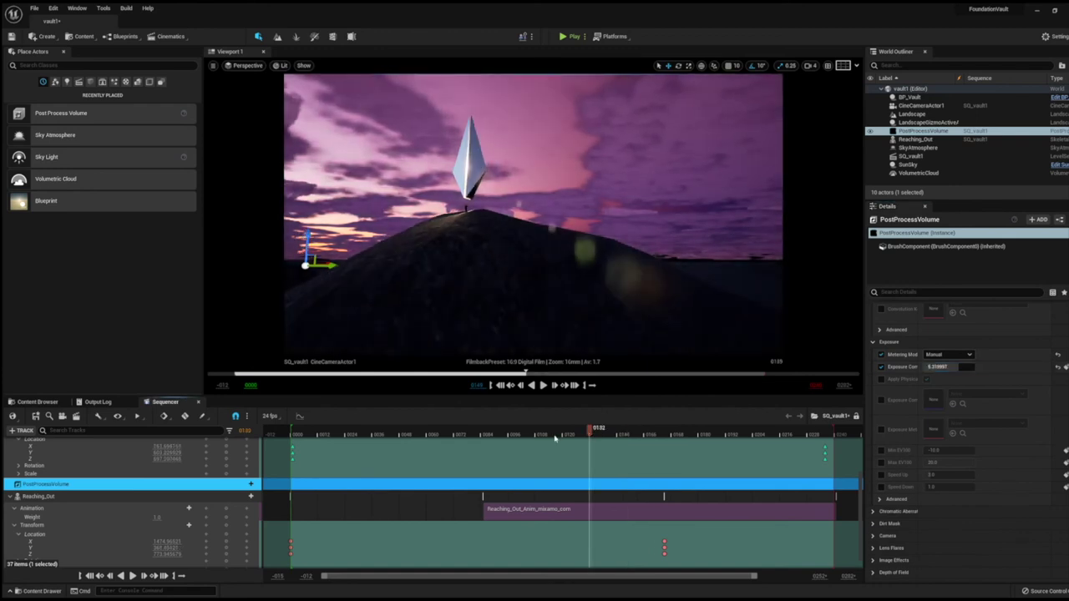
left_click(543, 384)
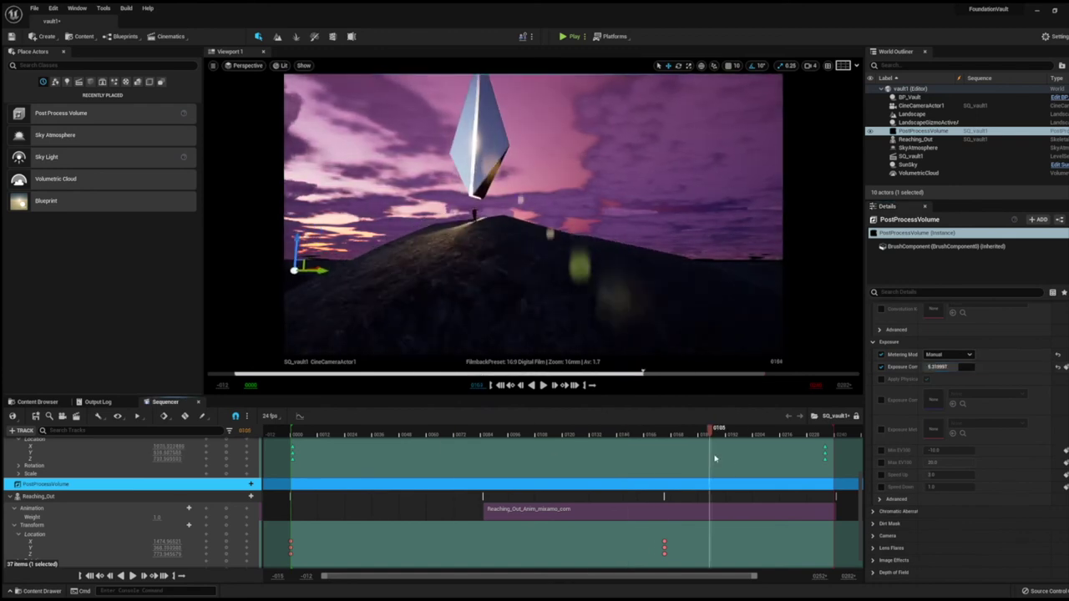
left_click(543, 385)
- Select the SkyAtmosphere and start editing its Mie Anisotropy value
left_click(919, 173)
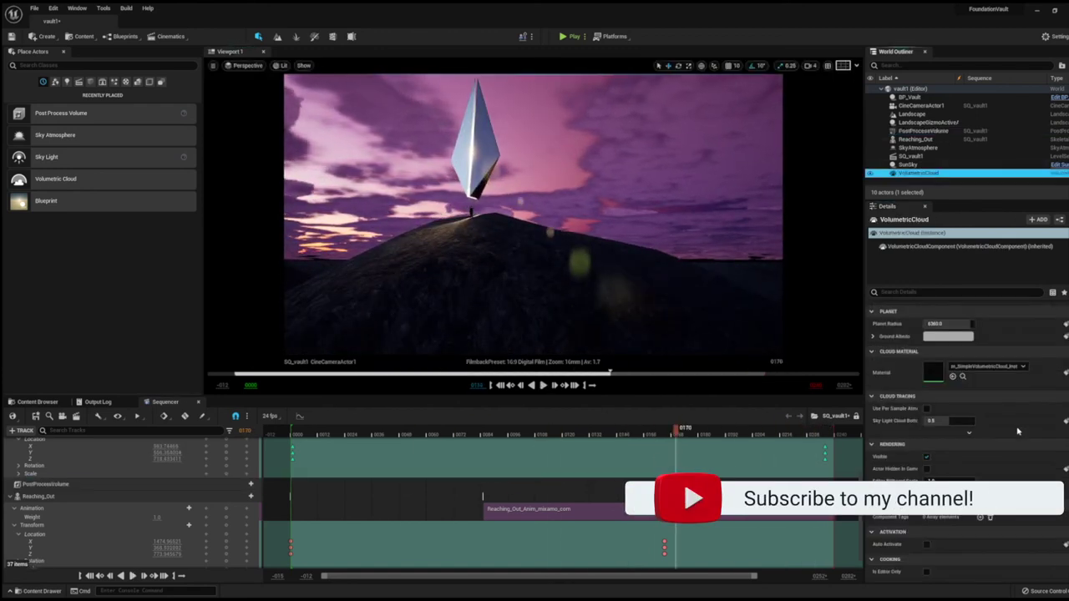
left_click(918, 148)
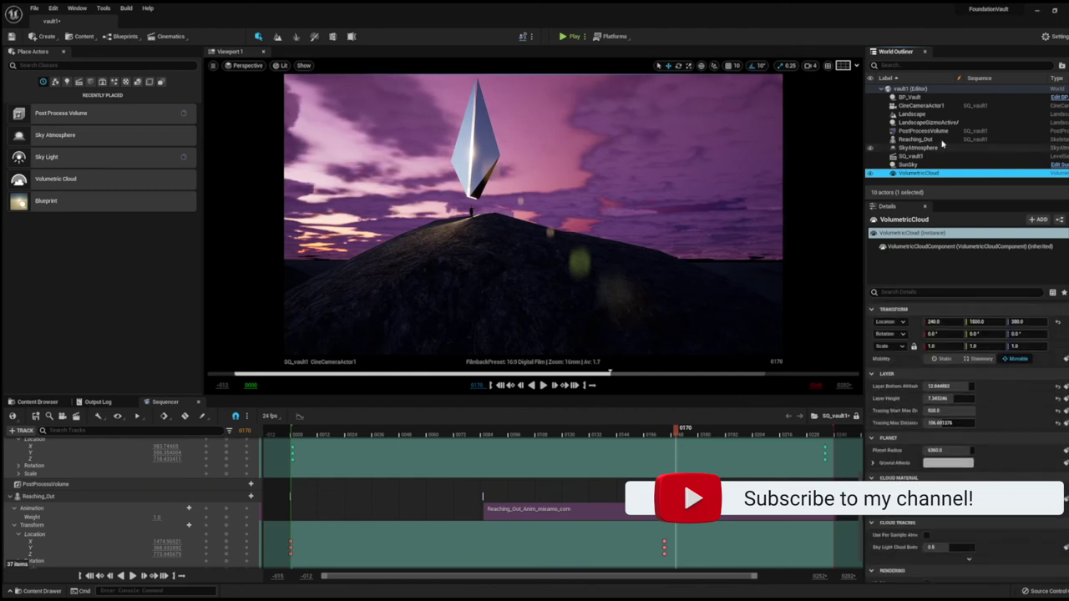
scroll(960, 418, "down", 5)
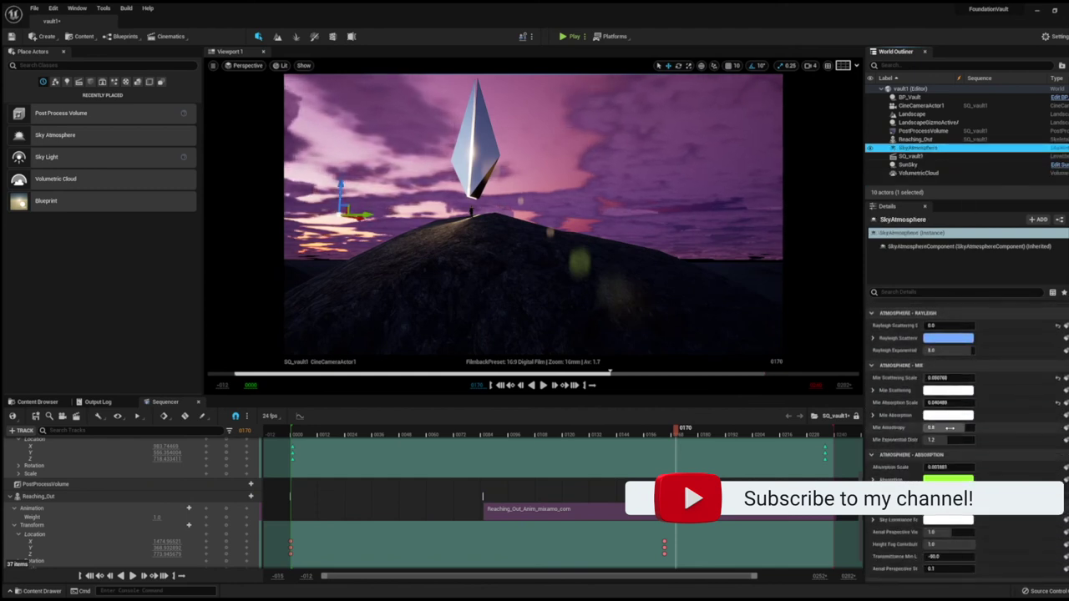
left_click(947, 427)
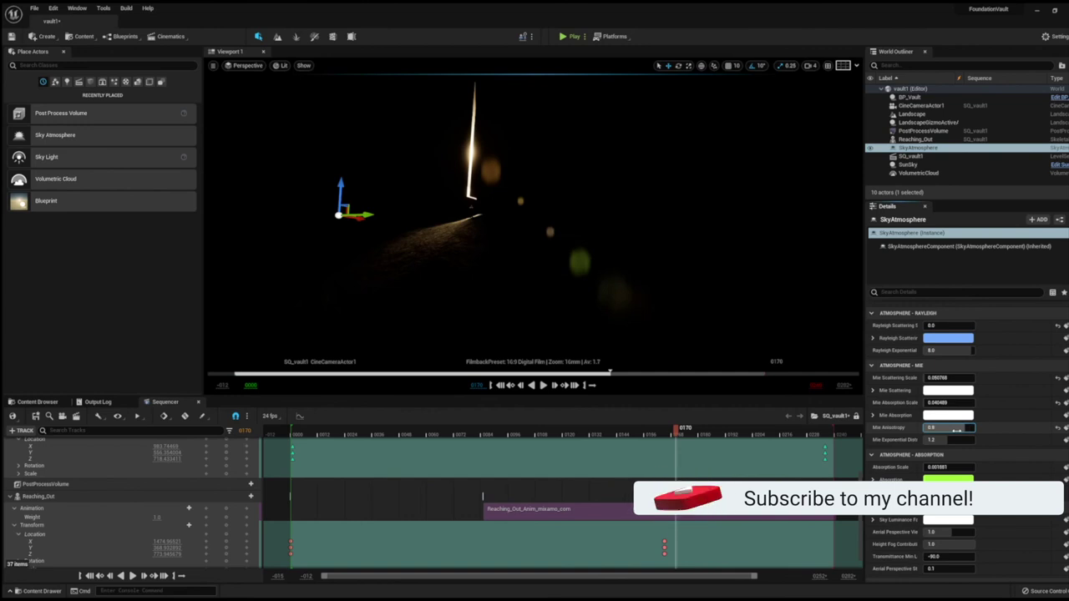
- Set Mie Anisotropy to 0.6 and play the sequence to check the sky
type("0.6")
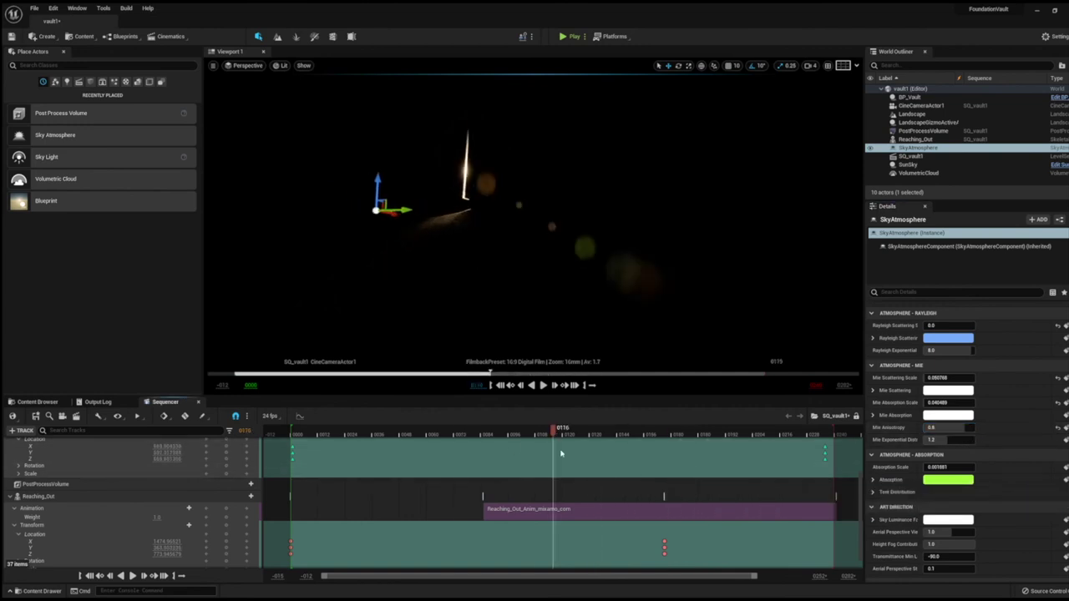
left_click_drag(674, 432, 677, 432)
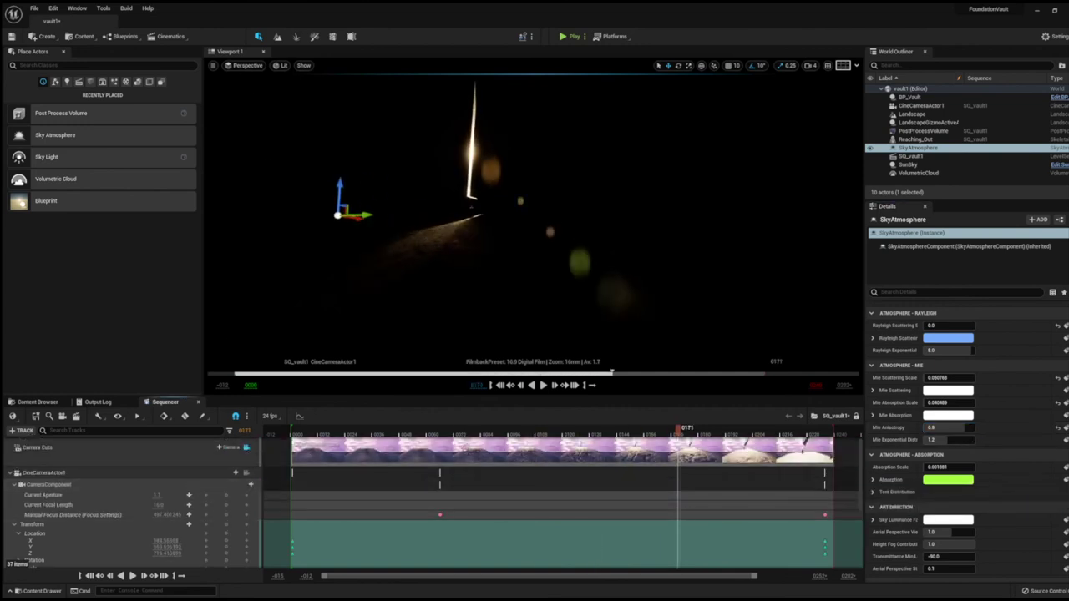
key("space")
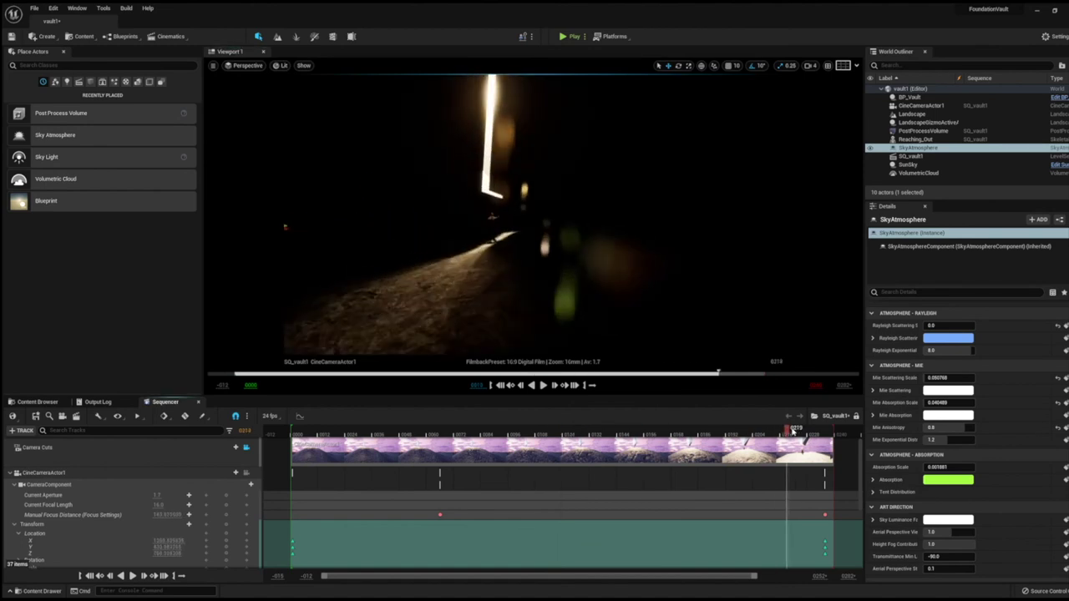
key("space")
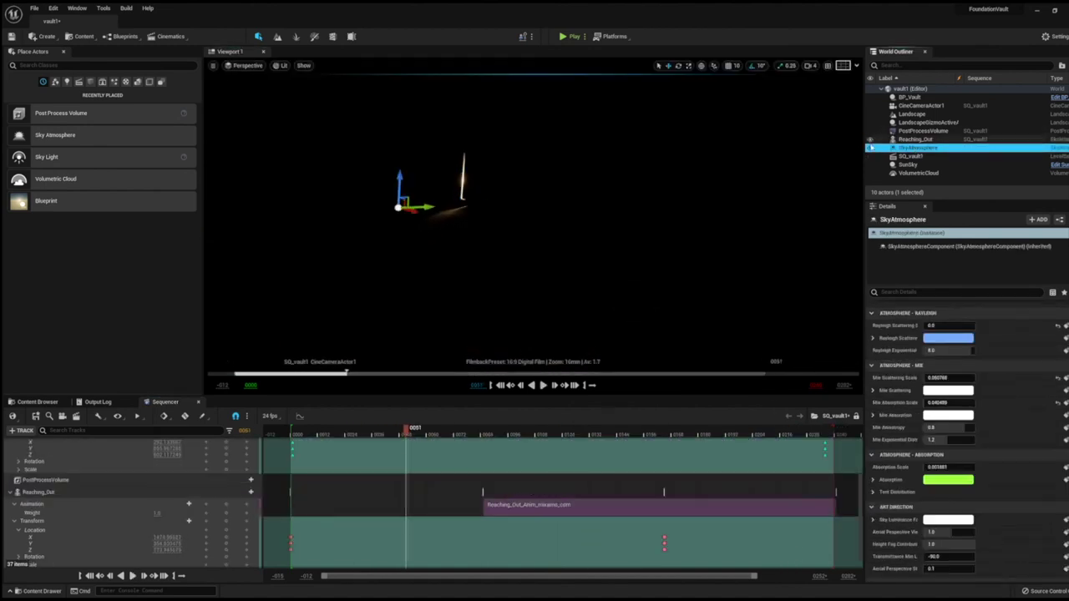
- Reset Mie Absorption Scale and Mie Scattering Scale to defaults, then scrub to frame 206
left_click(1058, 403)
left_click(1057, 378)
scroll(1002, 376, "up", 4)
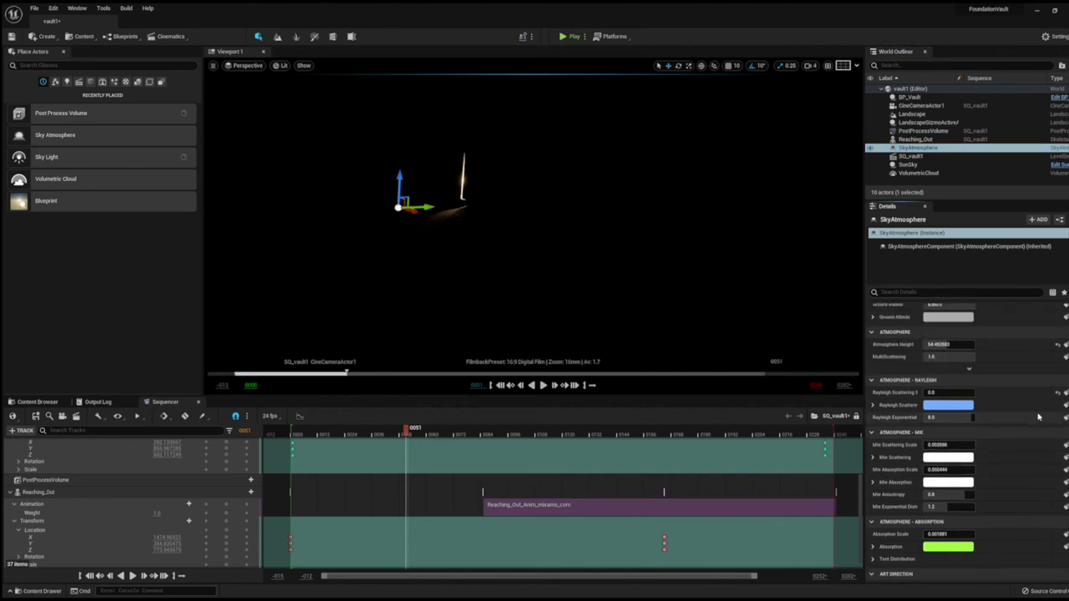
mouse_move(407, 429)
left_mouse_down()
mouse_move(762, 434)
mouse_move(325, 434)
left_mouse_up()
scroll(454, 474, "up", 5)
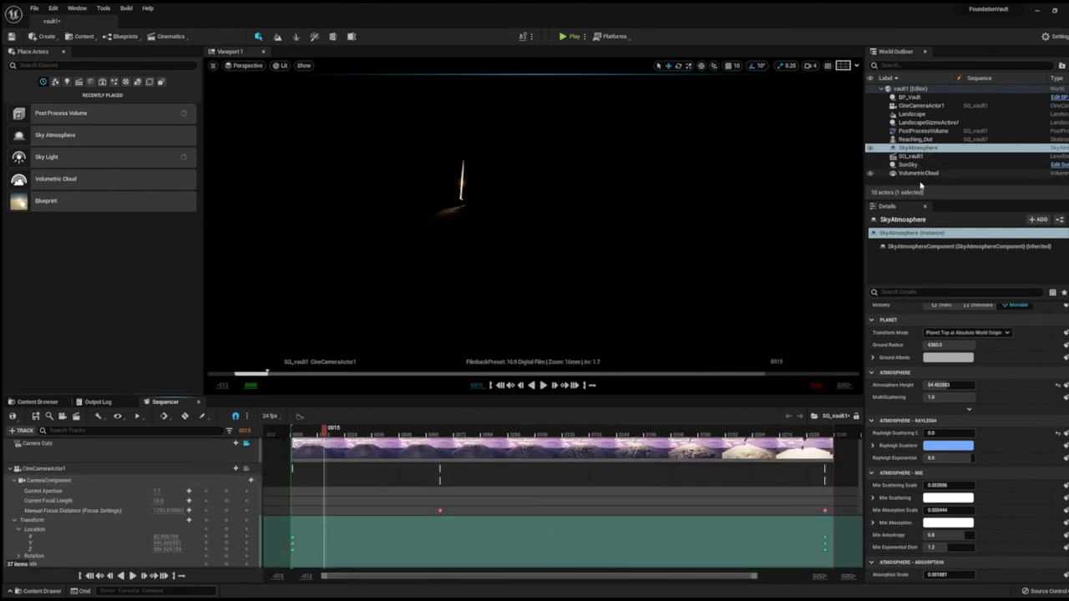
- Nudge a PostProcessVolume value, then return to the SkyAtmosphere's details via SunSky
left_click(925, 131)
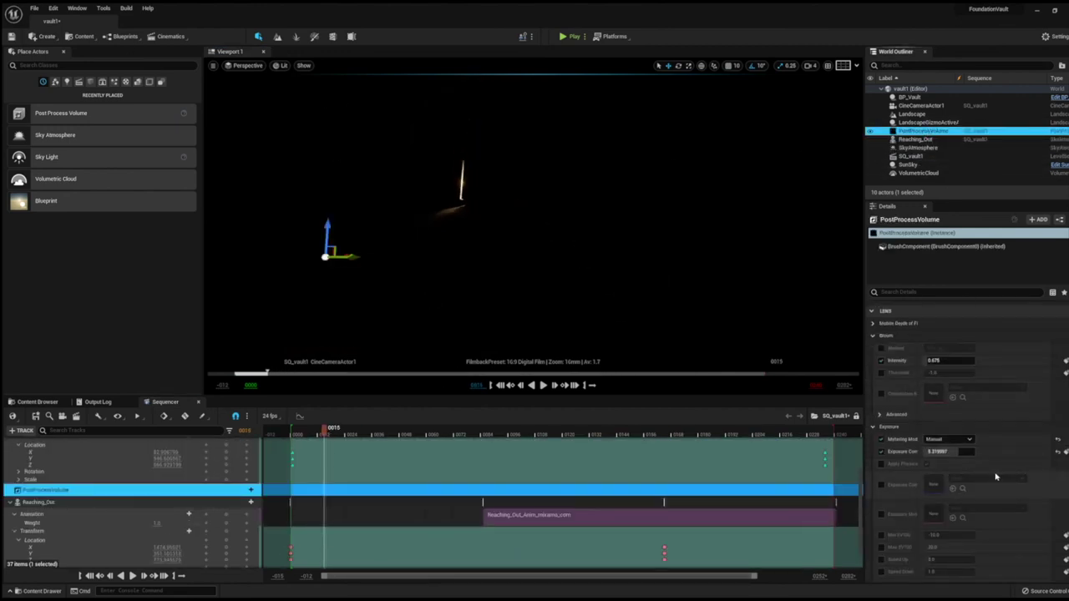
scroll(995, 476, "down", 1)
left_click_drag(939, 437, 952, 437)
left_click(908, 165)
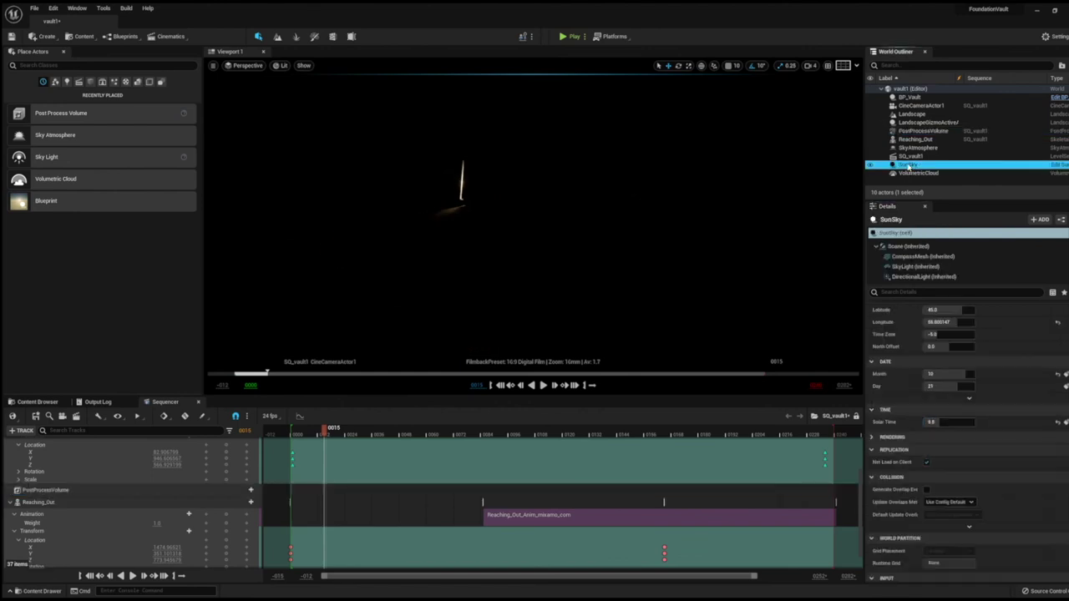
left_click(910, 147)
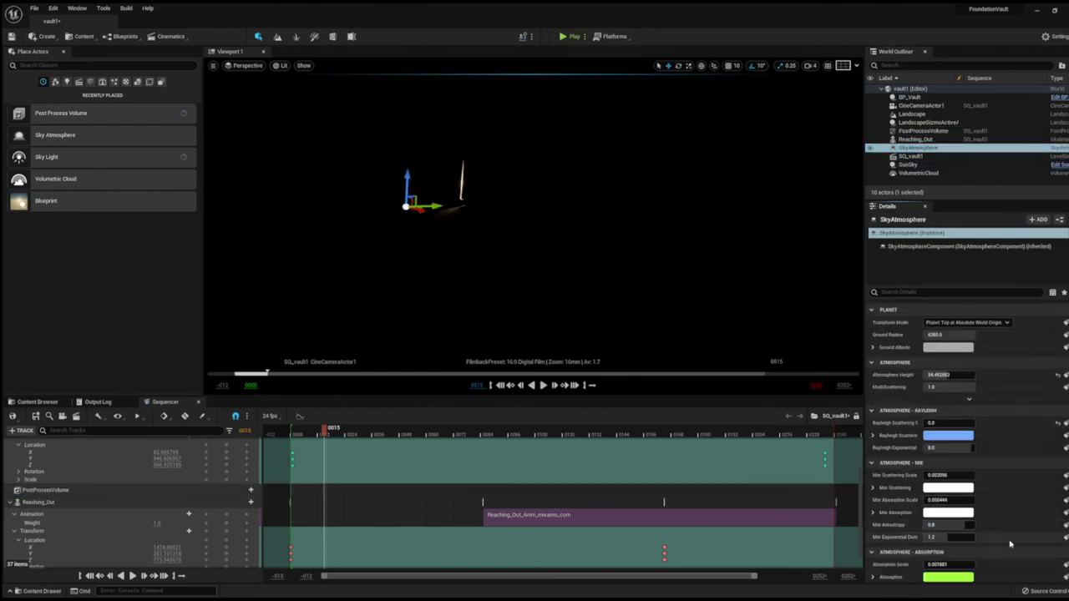
- Reset Atmosphere Height to its default 60 and lower Mie Anisotropy to about 0.8
left_click(1058, 377)
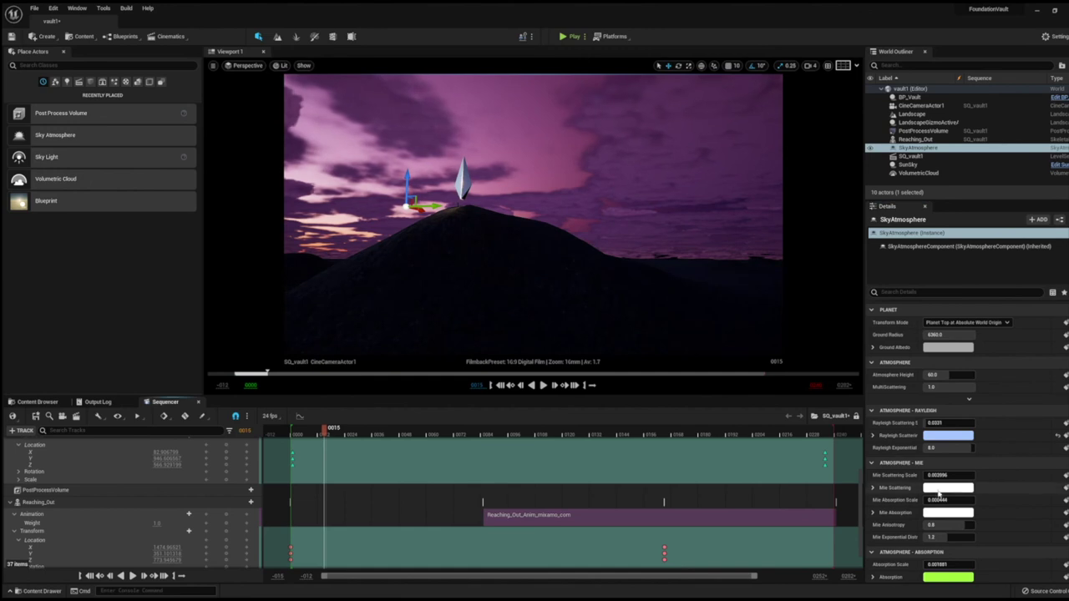
left_click_drag(965, 447, 942, 447)
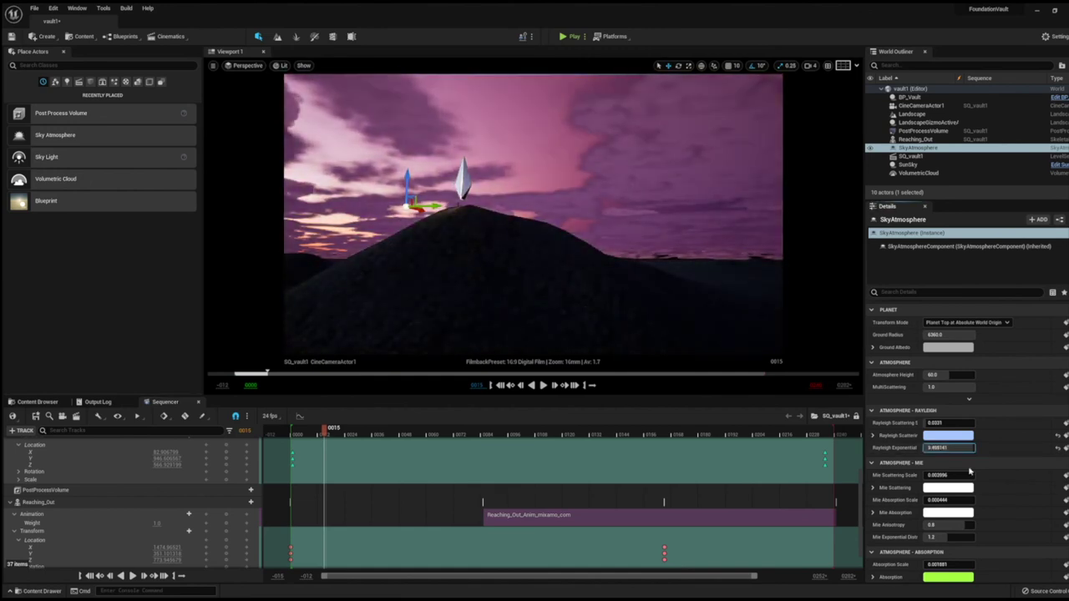
scroll(1023, 523, "up", 1)
scroll(1023, 522, "down", 3)
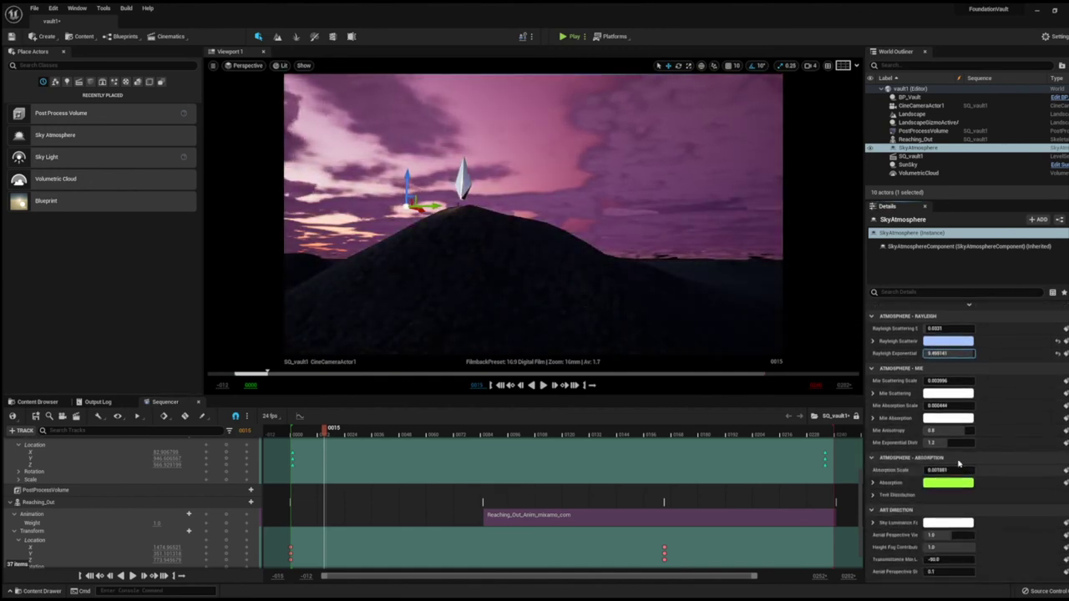
left_click_drag(947, 430, 942, 430)
- Lower the VolumetricCloud's Sky Light Cloud Bottom Occlusion and Planet Radius to about 5973.7
left_click(919, 173)
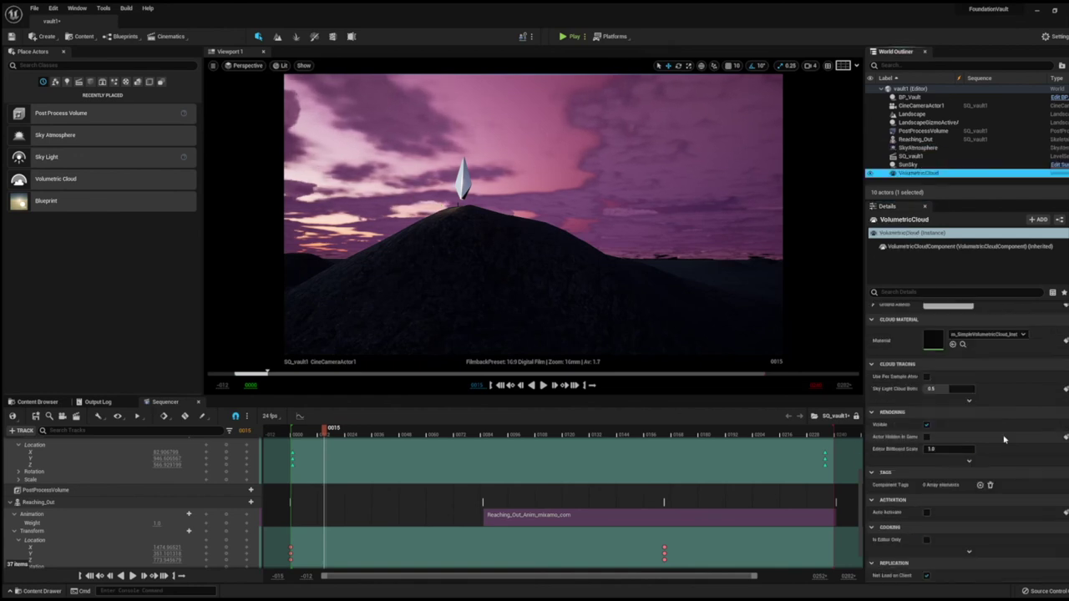
left_click_drag(948, 389, 952, 388)
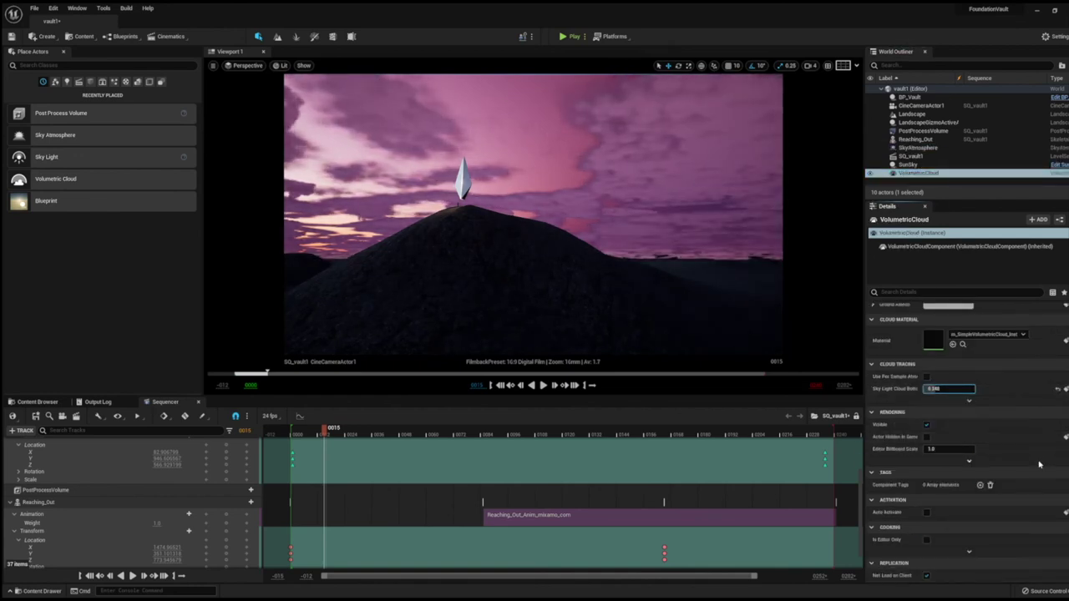
scroll(1040, 464, "down", 1)
left_click(969, 420)
scroll(995, 437, "up", 4)
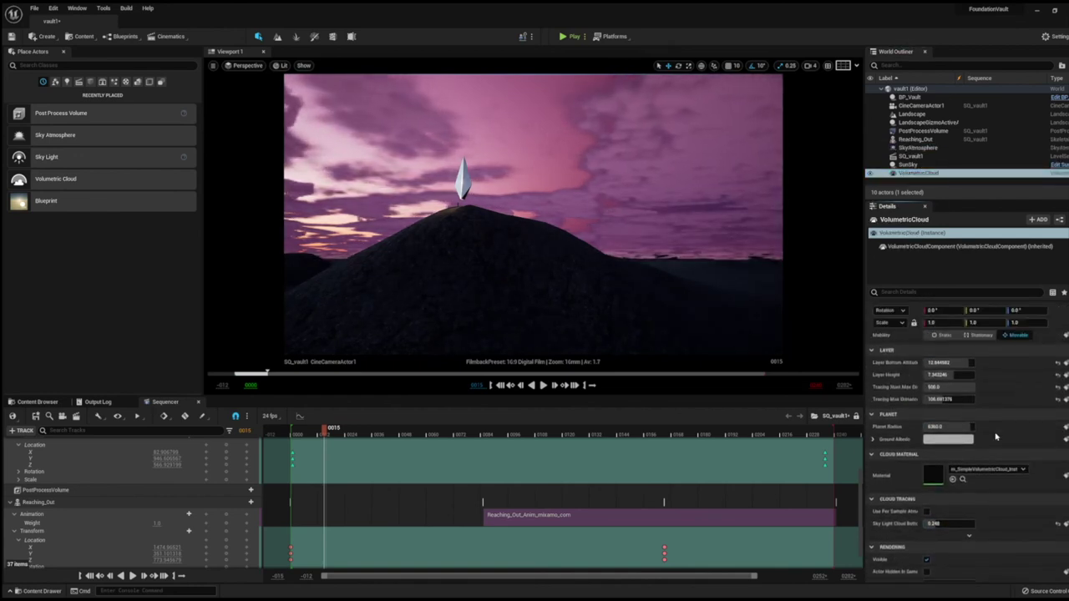
left_click_drag(948, 427, 952, 427)
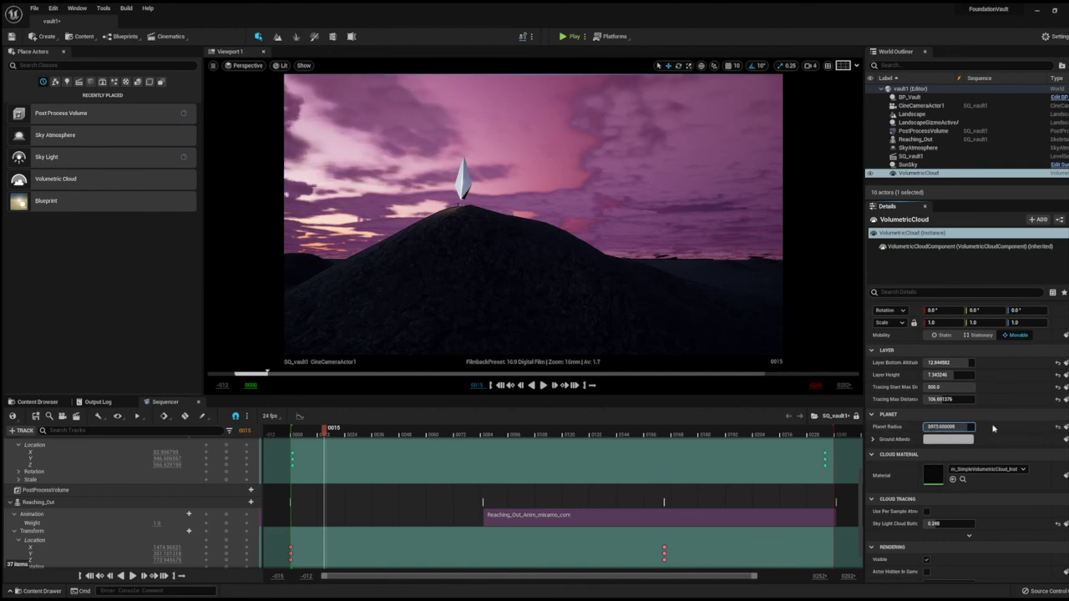
scroll(993, 428, "up", 1)
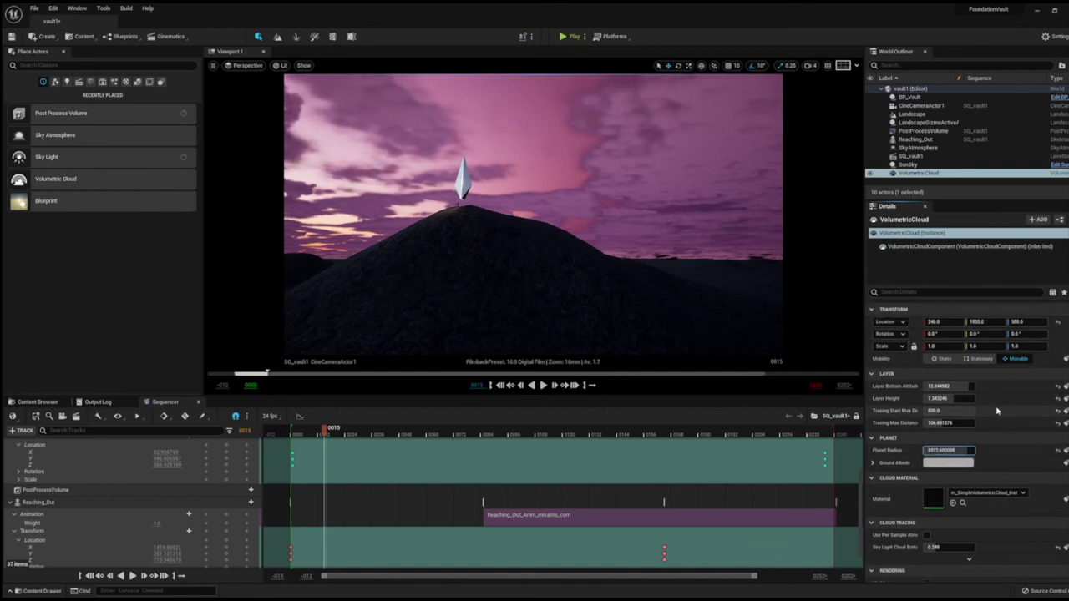
- Run a Play-mode preview of the scene, stopping it with Esc
left_click(573, 37)
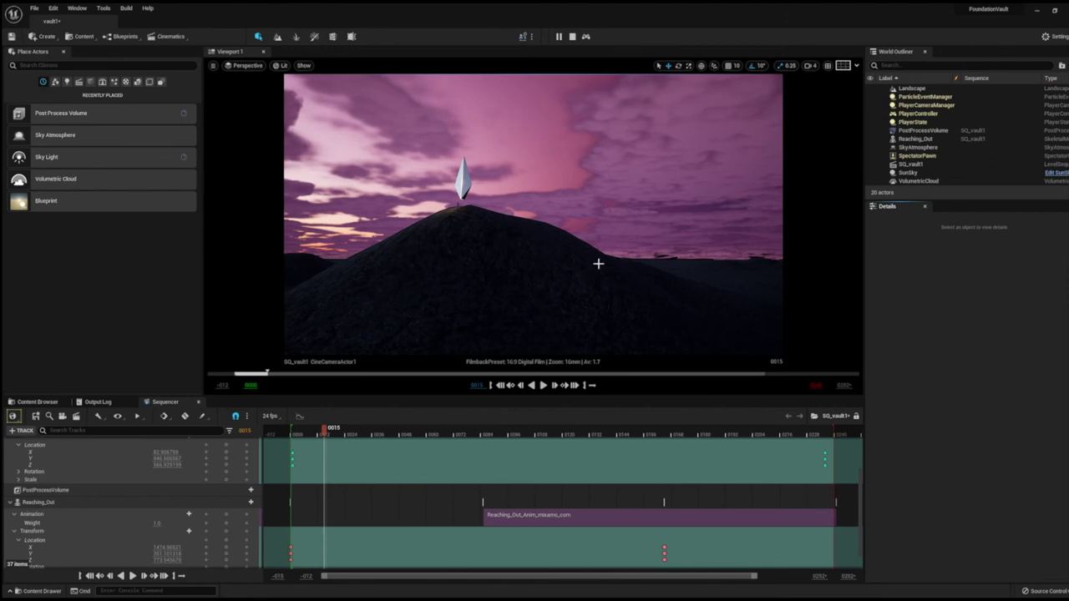
key("Escape")
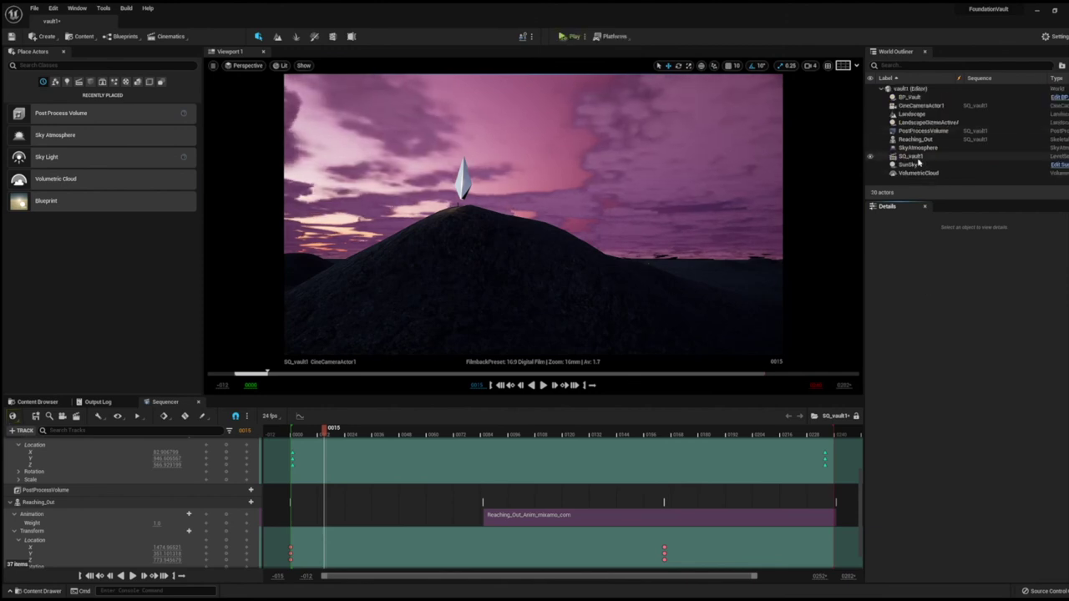
left_click(917, 147)
- Adjust SkyAtmosphere height and Rayleigh scattering, reset Rayleigh Exponential to 8.0, and set Ground Radius 6360
left_click_drag(948, 398, 960, 398)
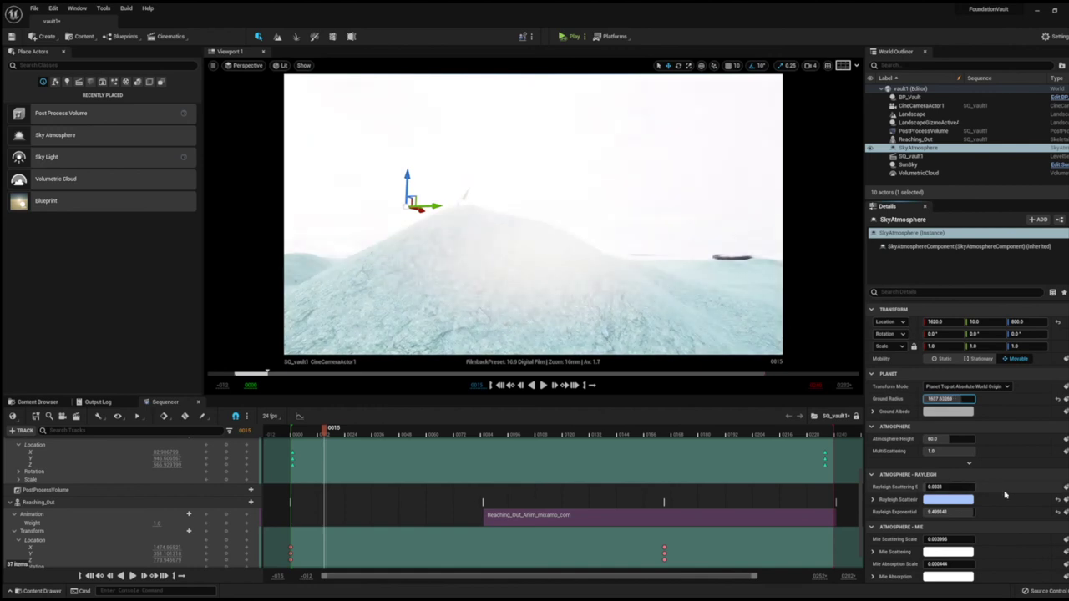
left_click_drag(948, 485, 961, 486)
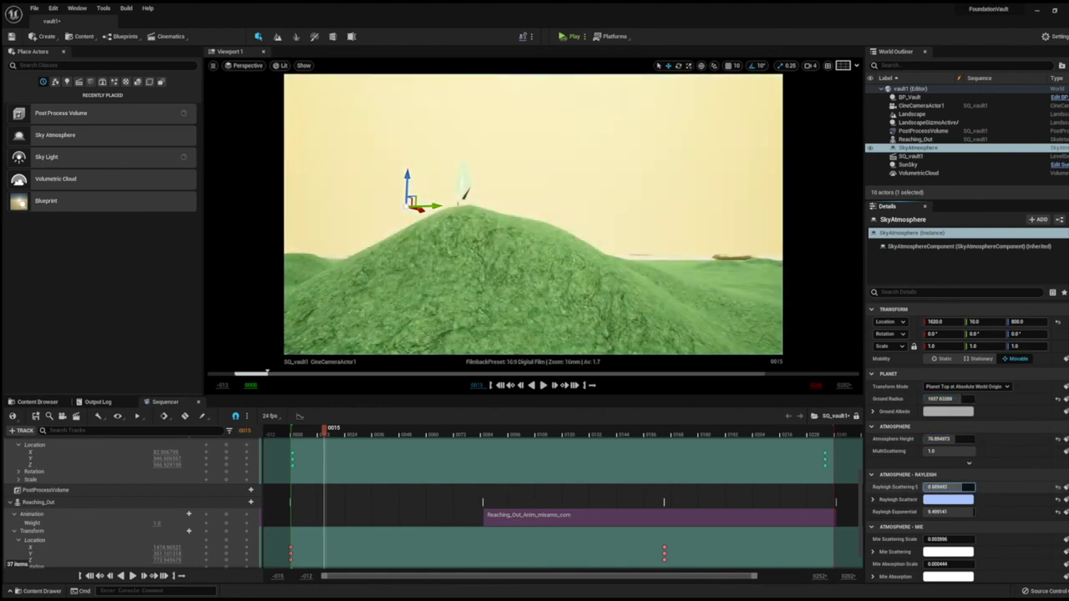
left_click(1057, 513)
scroll(1007, 535, "down", 2)
scroll(1007, 540, "down", 2)
scroll(1007, 540, "up", 5)
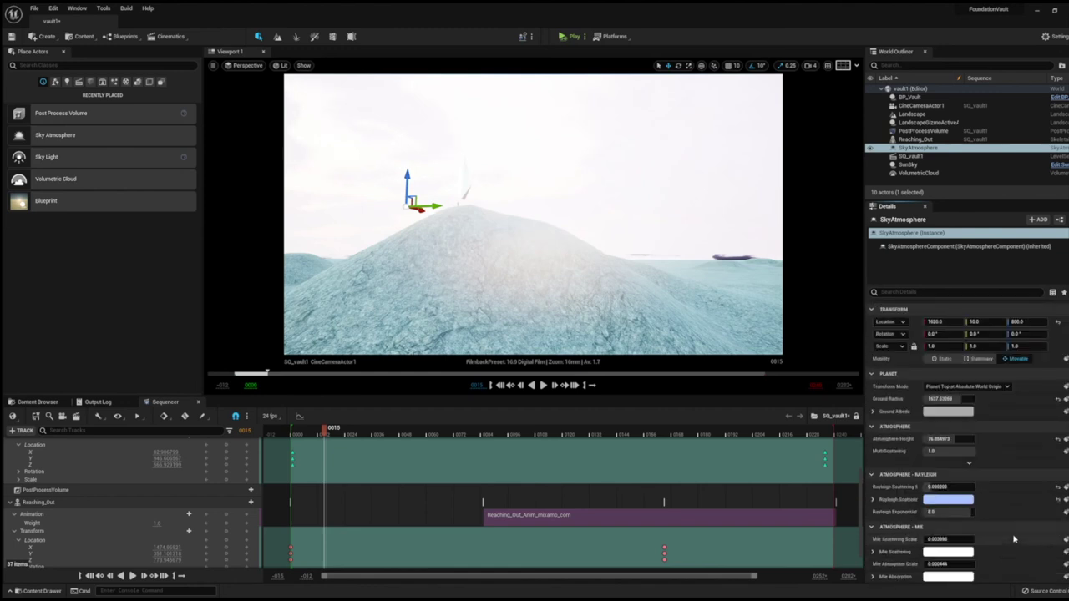
left_click_drag(948, 398, 968, 399)
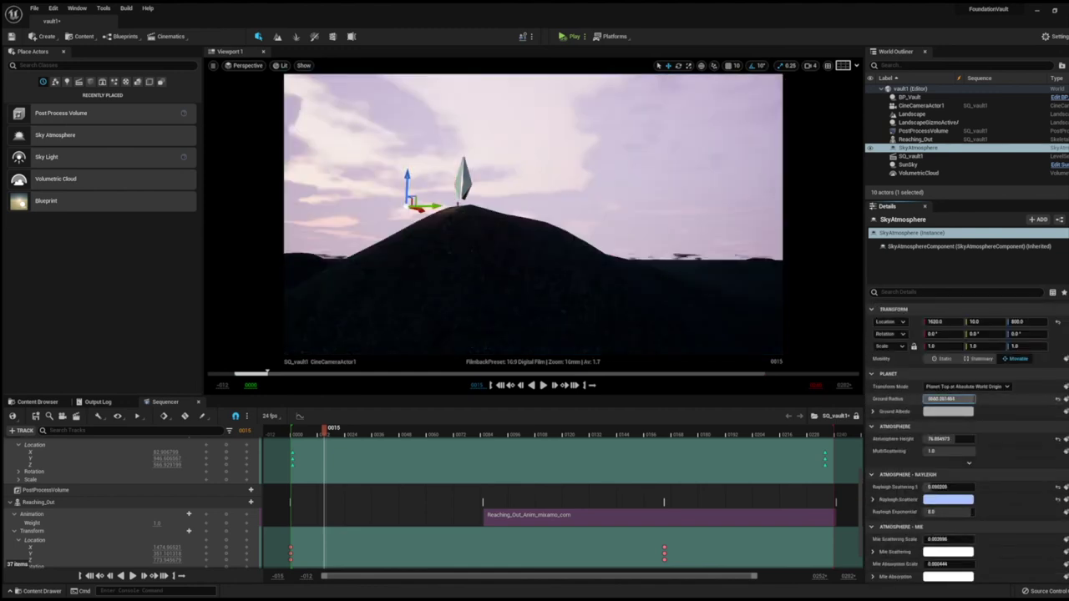
type("6360")
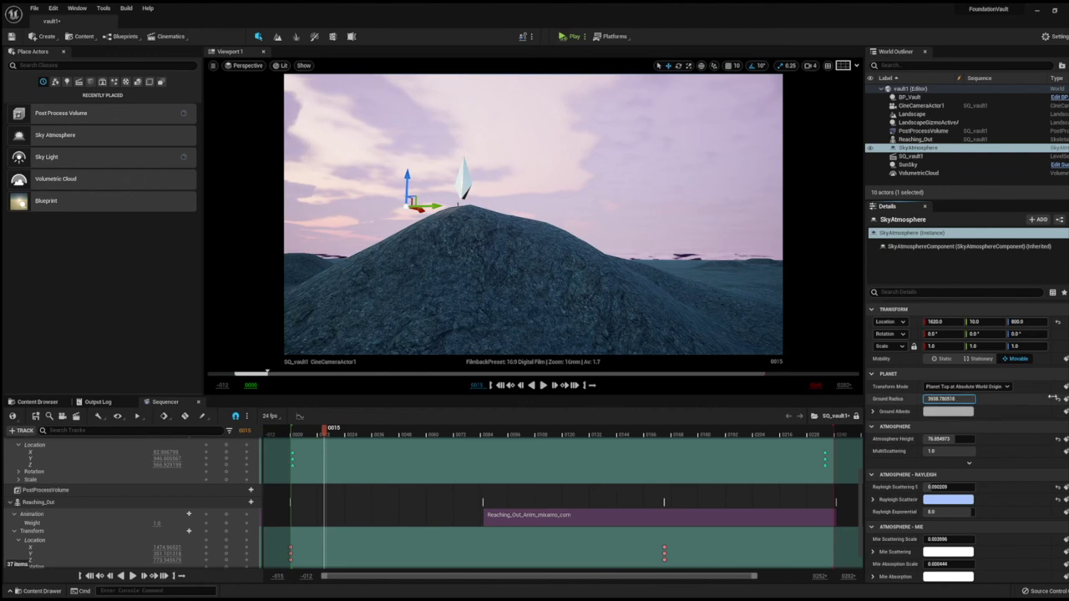
key("Return")
key("Return")
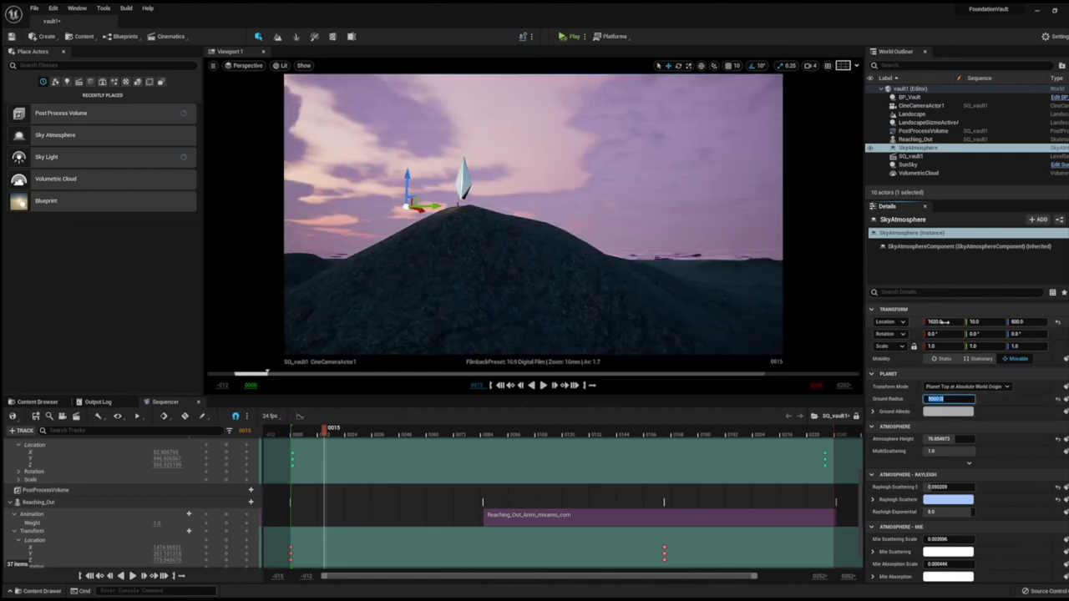
- Set the SunSky Time Zone to -5, confirm the Solar Time, and scrub to frame 223
left_click(908, 166)
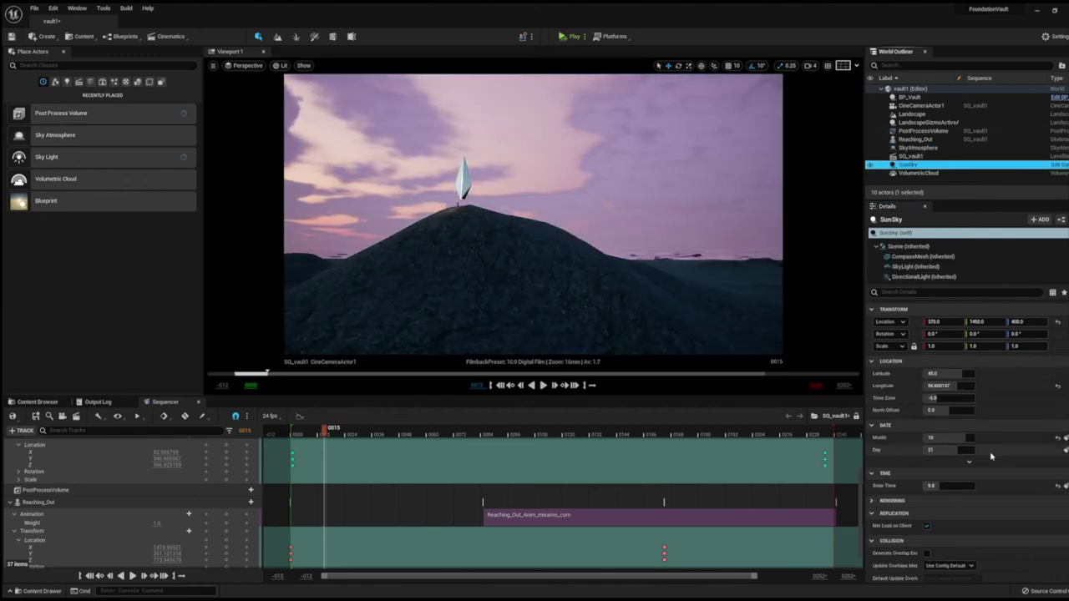
left_click_drag(936, 398, 948, 398)
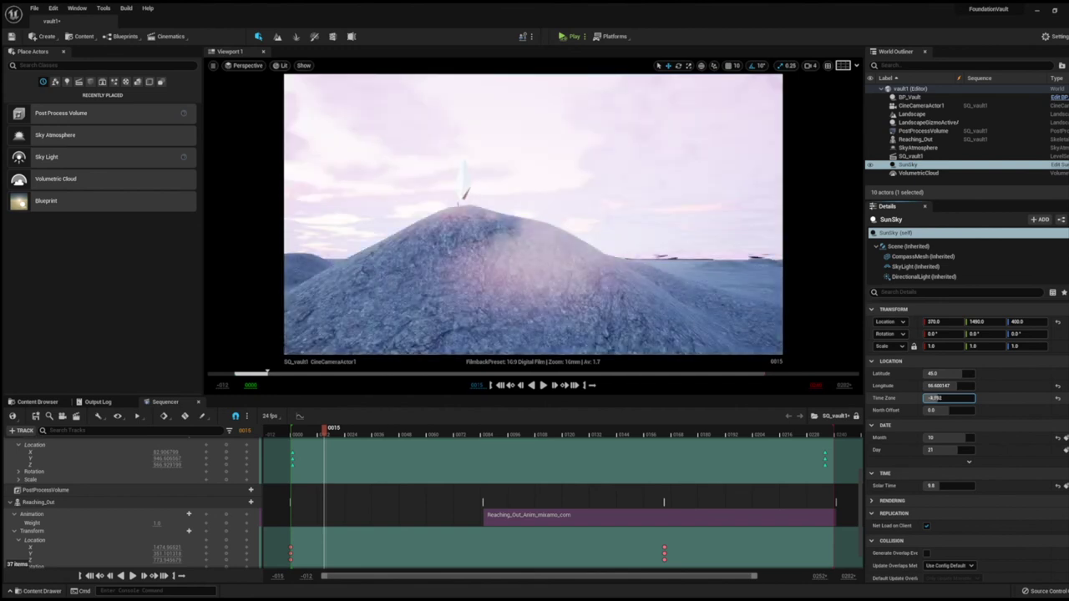
type("-5")
key("Return")
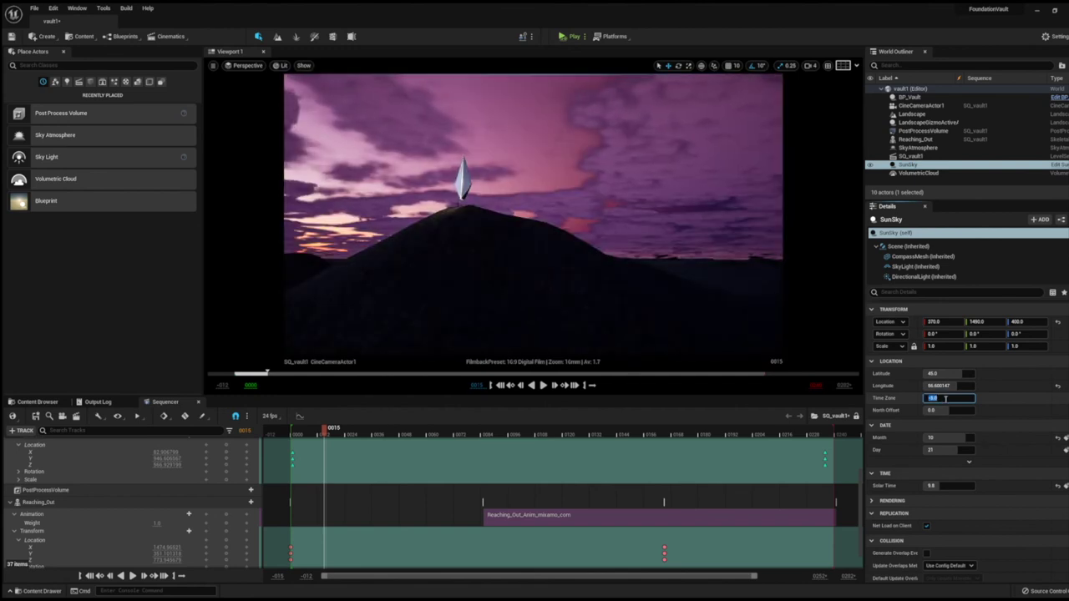
left_click(946, 485)
type("8")
key("Return")
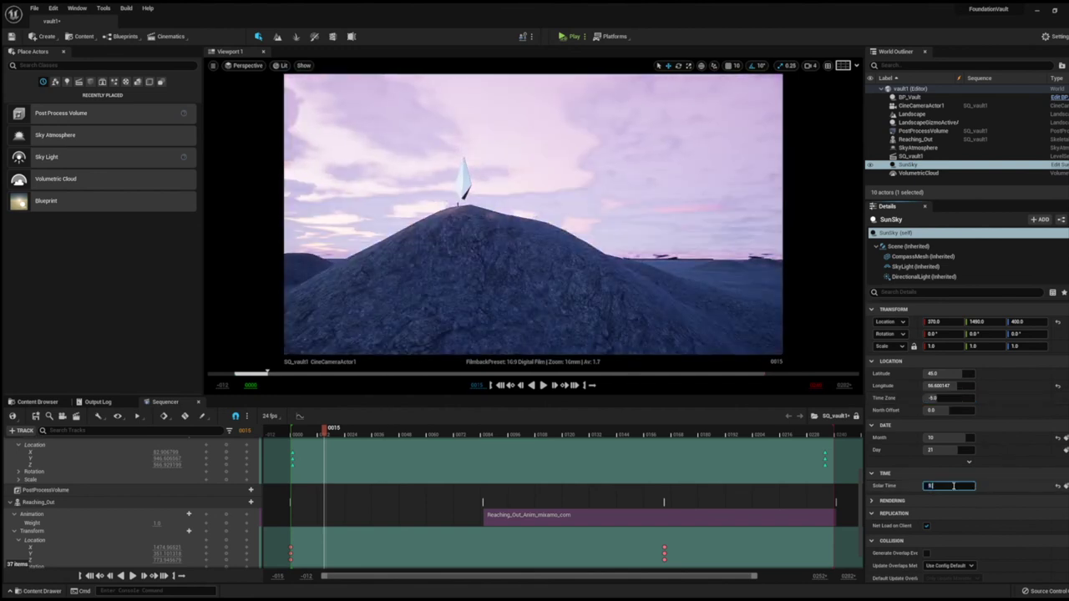
key("Return")
mouse_move(326, 430)
left_mouse_down()
mouse_move(797, 430)
mouse_move(773, 431)
left_mouse_up()
- Set the PostProcessVolume's Bloom Intensity to 3
left_click(923, 131)
left_click(949, 410)
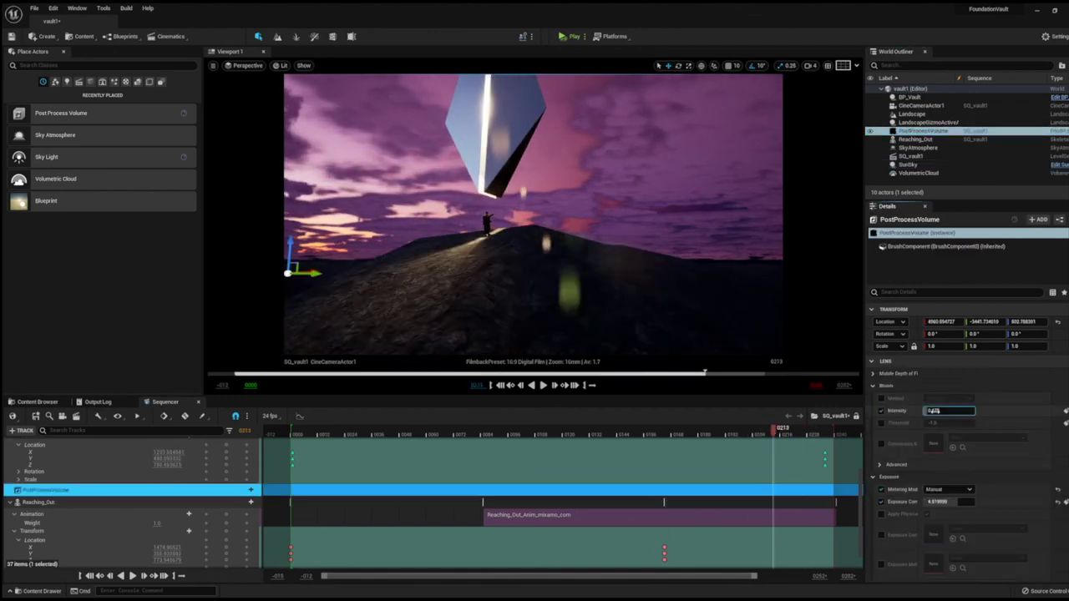
type("3.019")
key("Return")
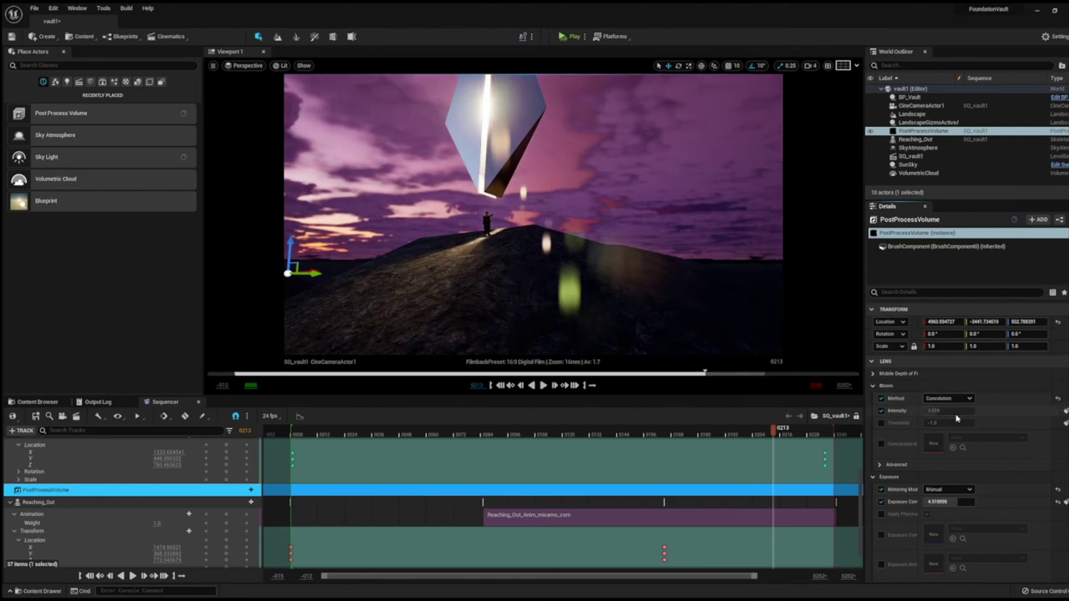
- Enable the Lens Flare Intensity and Bokeh Size overrides and edit their values
scroll(883, 426, "down", 4)
scroll(885, 443, "down", 3)
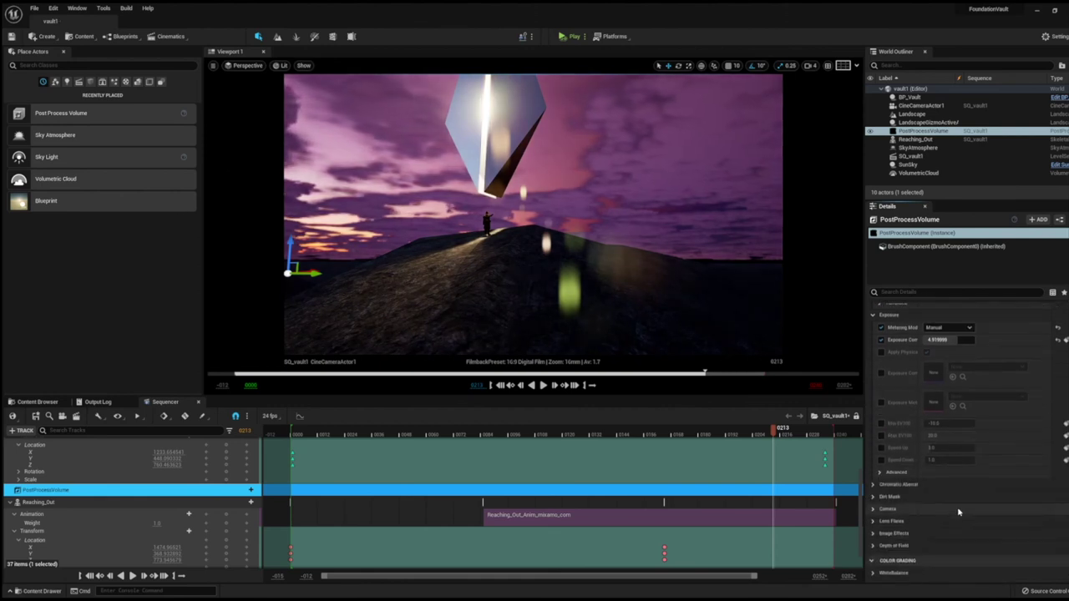
scroll(886, 455, "down", 3)
left_click(881, 466)
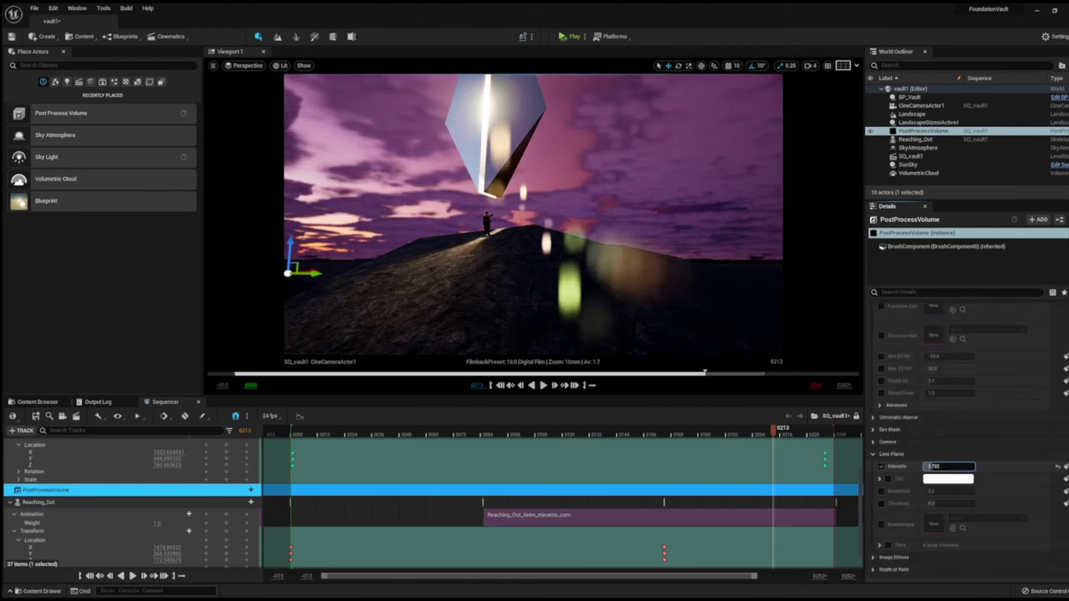
left_click(947, 465)
left_click(880, 491)
left_click(947, 491)
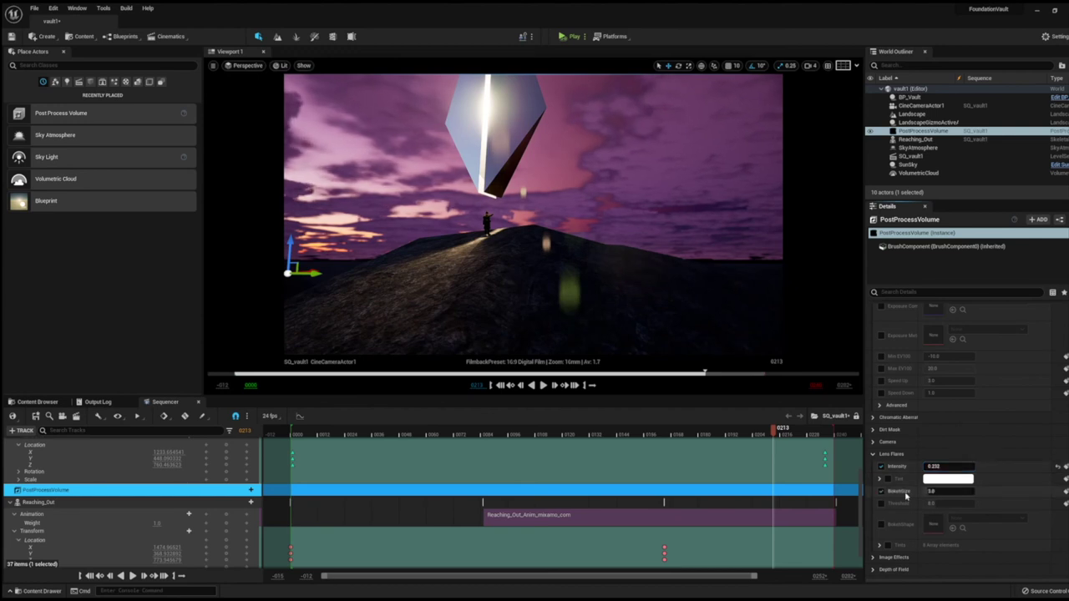
- Enable global Saturation at 0.5 and global Contrast under Color Grading, then collapse them
scroll(897, 509, "down", 1)
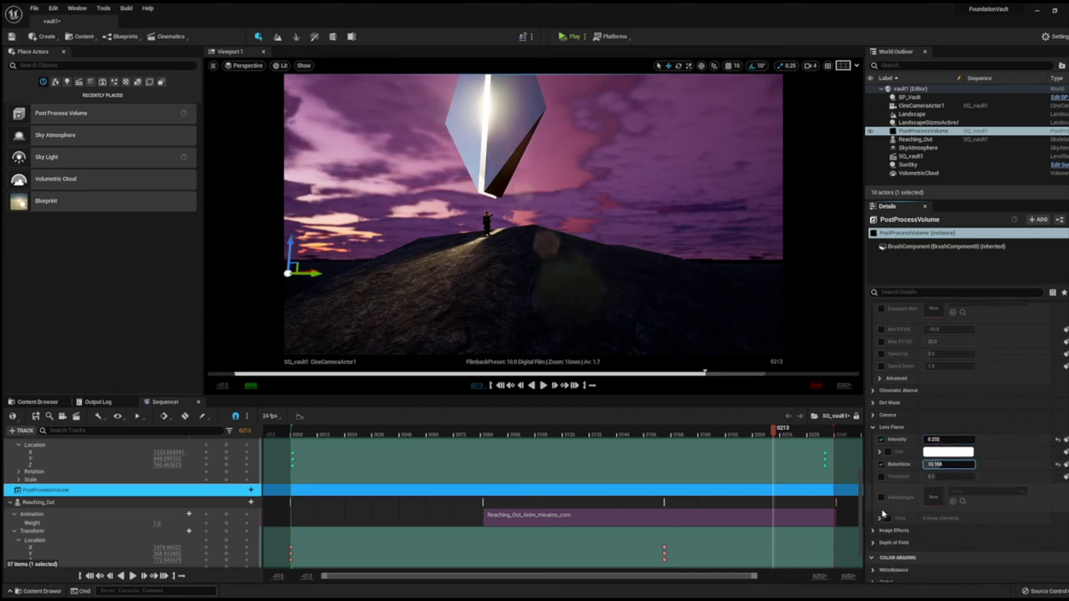
left_click(883, 530)
scroll(881, 505, "down", 3)
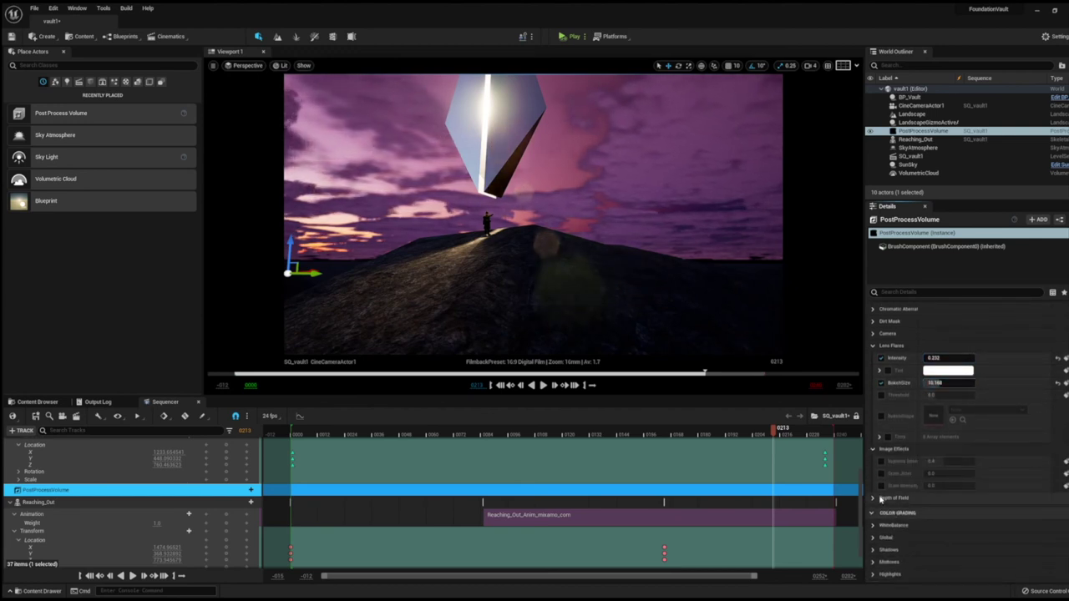
scroll(874, 499, "down", 3)
left_click(873, 456)
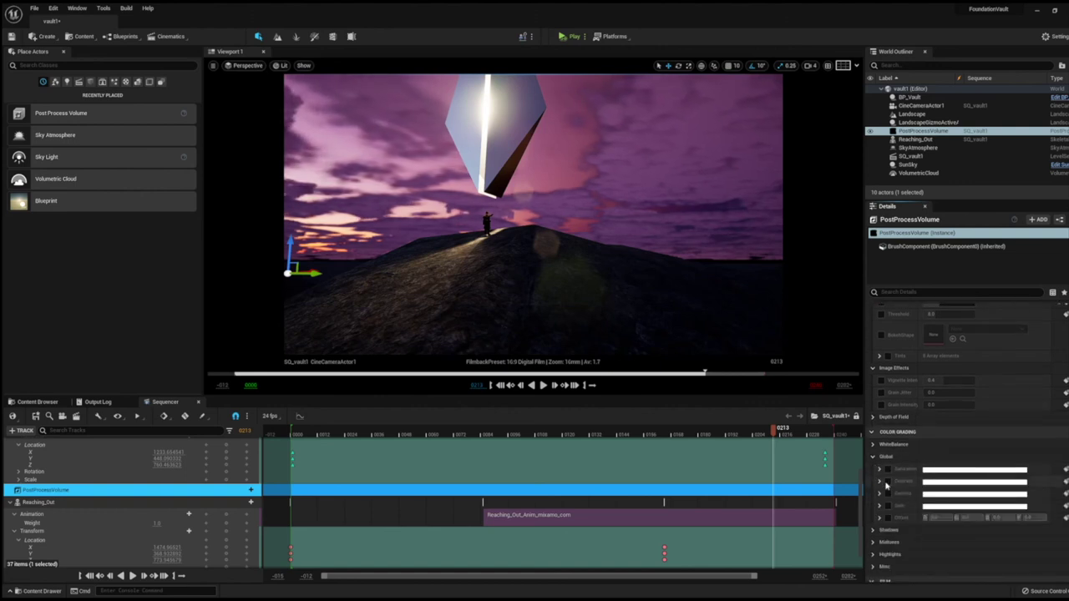
left_click(881, 469)
left_click_drag(901, 532, 886, 532)
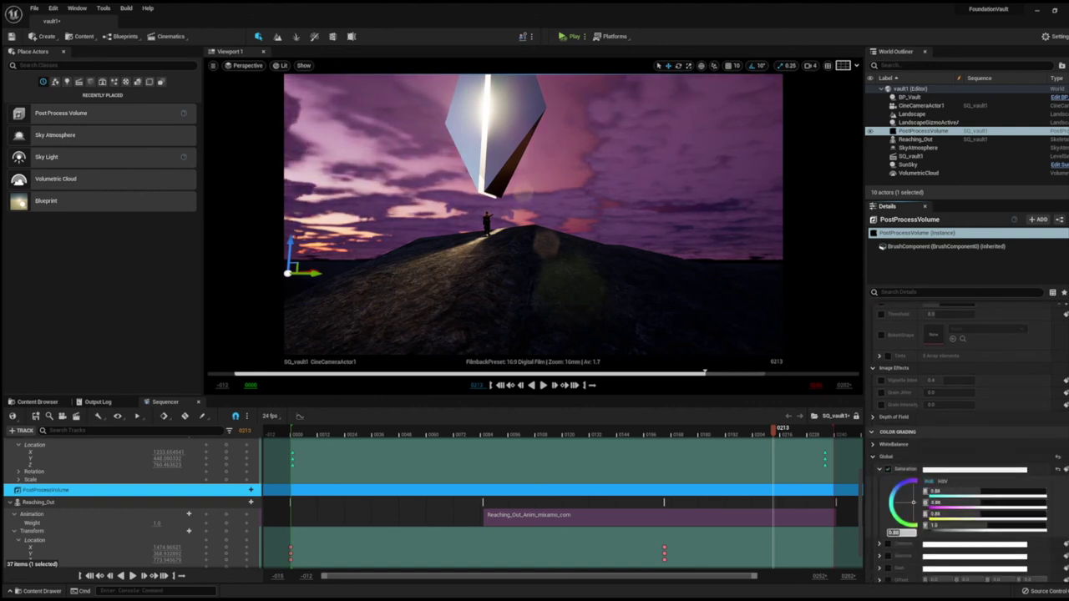
left_click(879, 469)
left_click(879, 482)
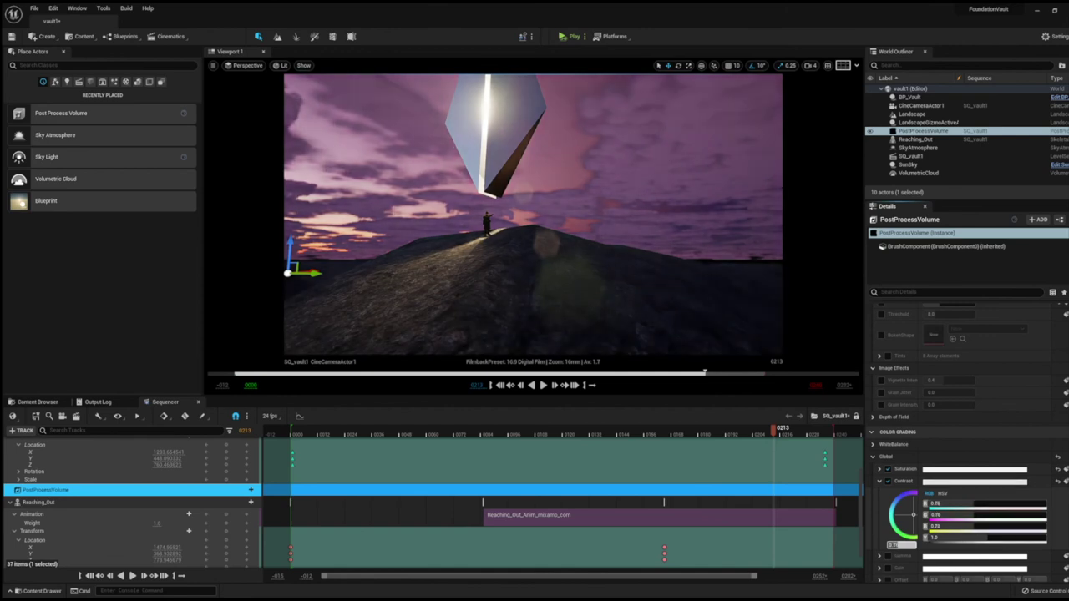
left_click(879, 481)
- Enable and expand the Shadows Gamma override under Color Grading
scroll(886, 549, "down", 1)
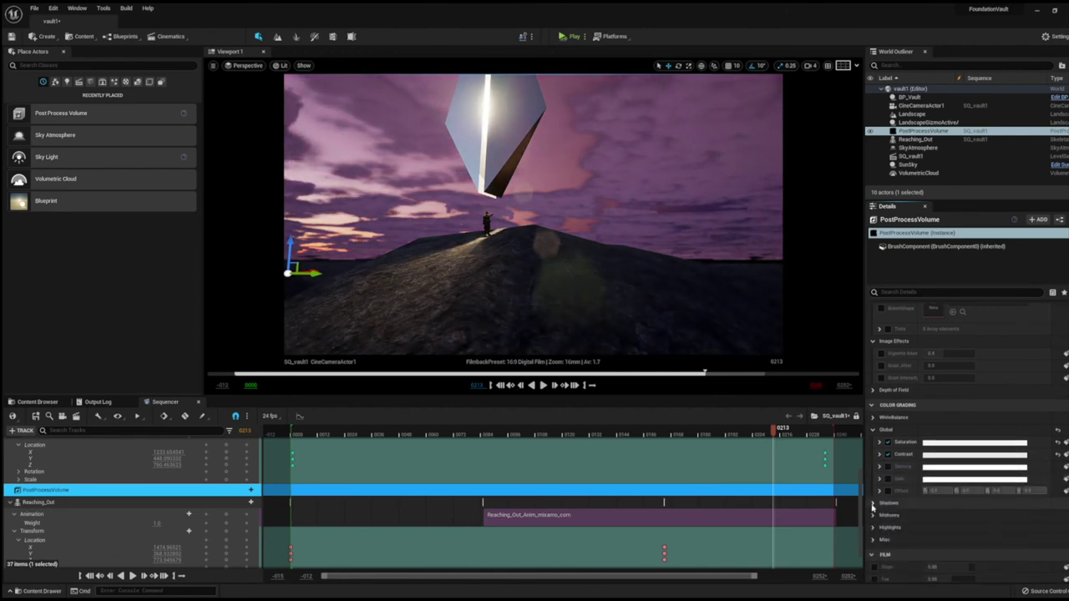
scroll(882, 521, "down", 1)
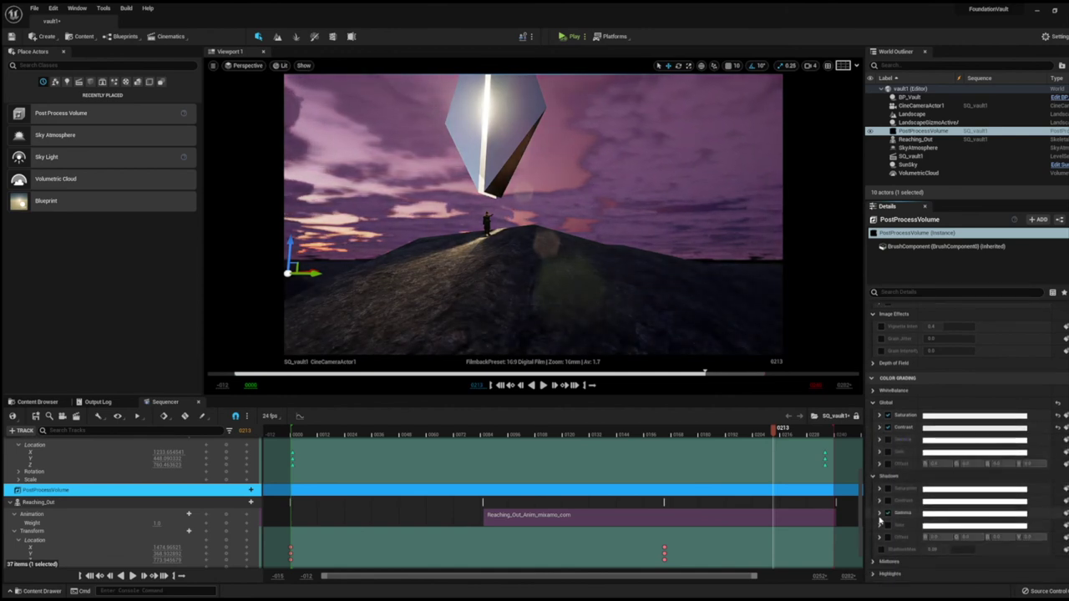
left_click(879, 513)
- Override the ray-traced global illumination type to Final Gather
scroll(885, 524, "down", 6)
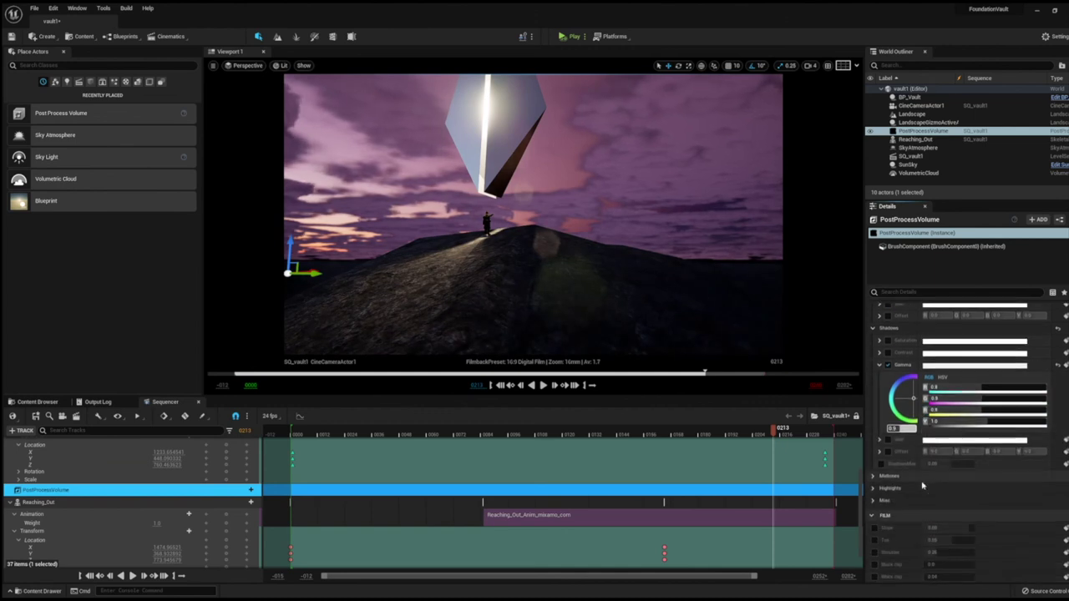
scroll(876, 522, "down", 2)
scroll(875, 522, "down", 1)
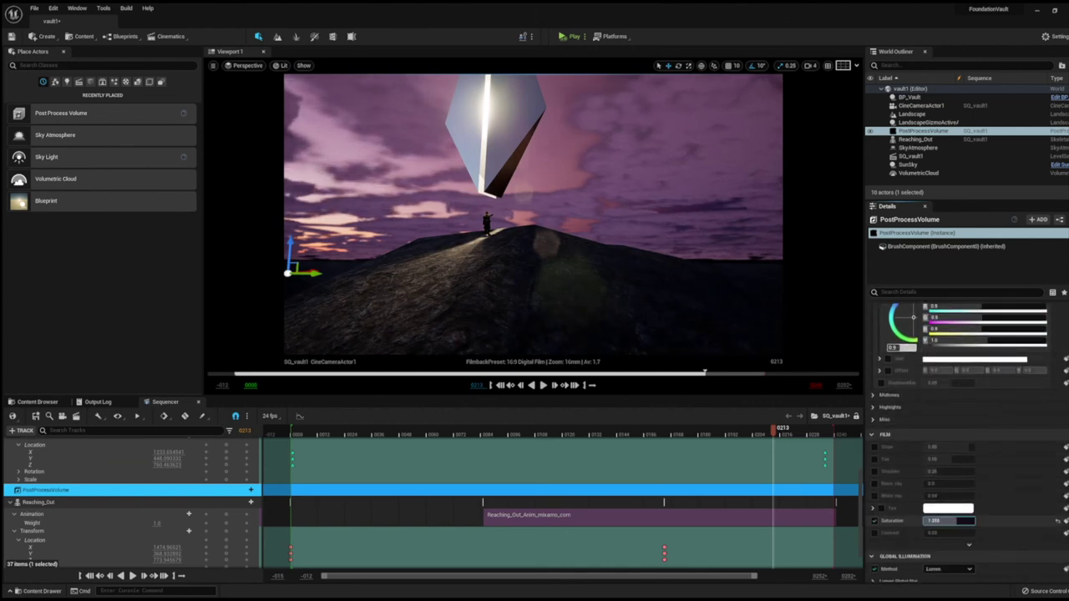
scroll(884, 530, "down", 1)
scroll(885, 532, "down", 3)
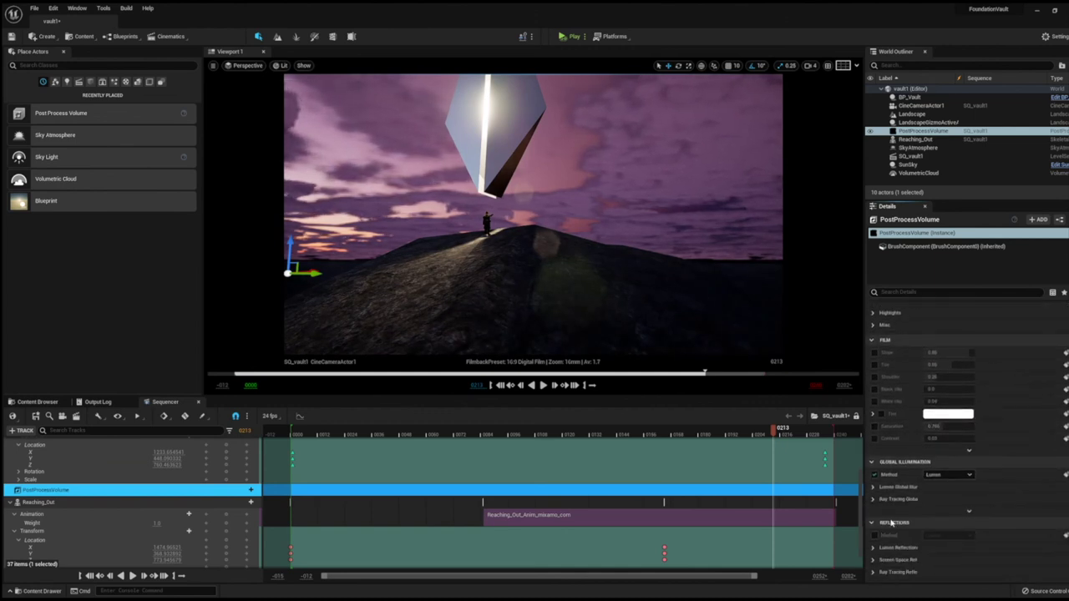
scroll(910, 526, "down", 3)
left_click(883, 512)
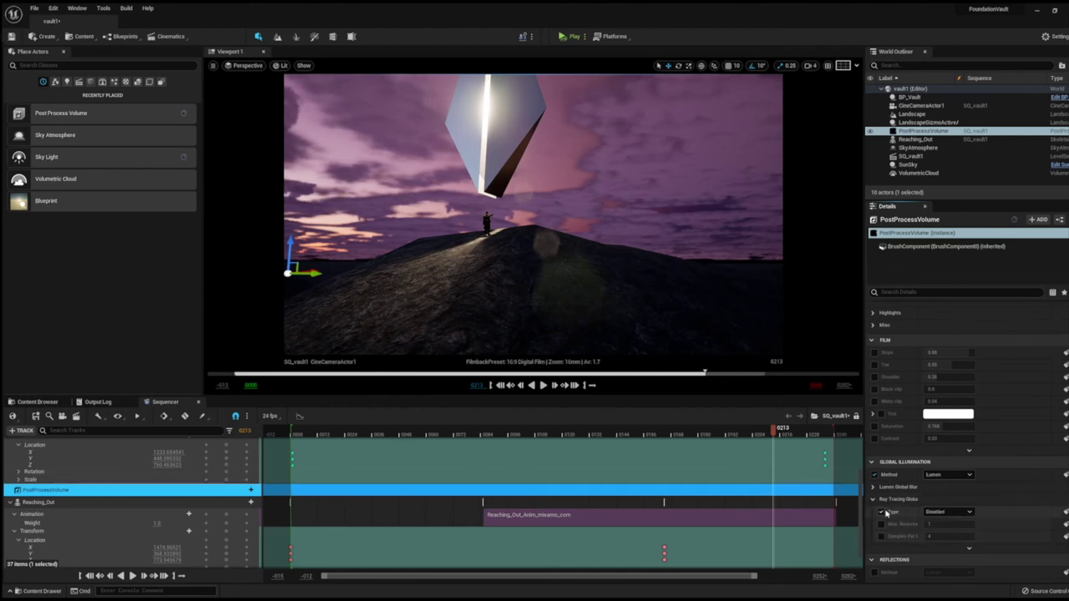
- Override ray-traced reflection max roughness, bounces, samples, Hard Shadows and translucency
scroll(926, 531, "down", 3)
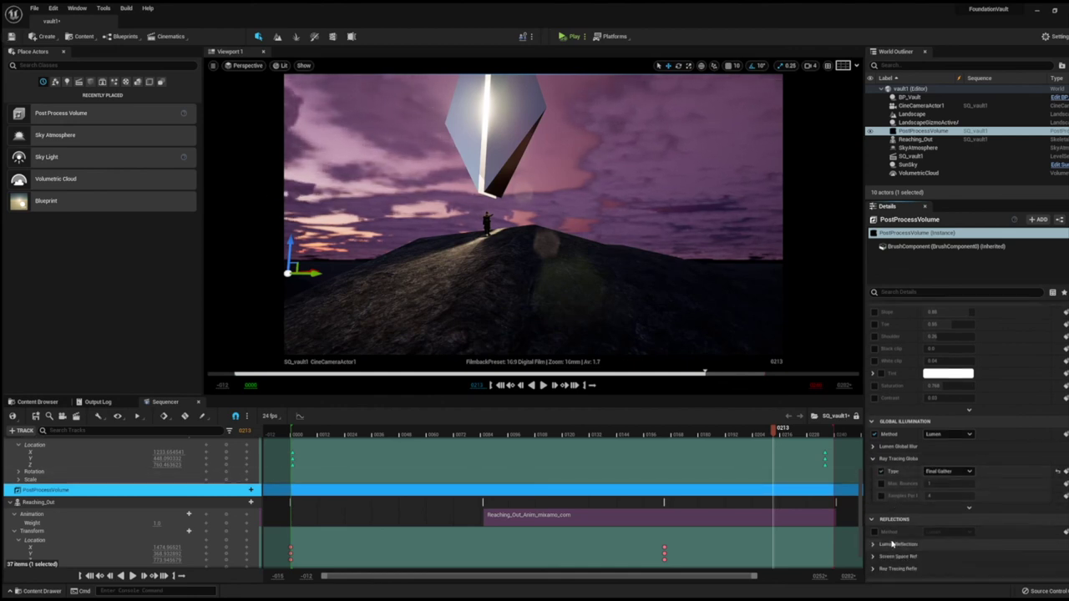
scroll(901, 531, "down", 3)
left_click(873, 529)
scroll(874, 531, "down", 2)
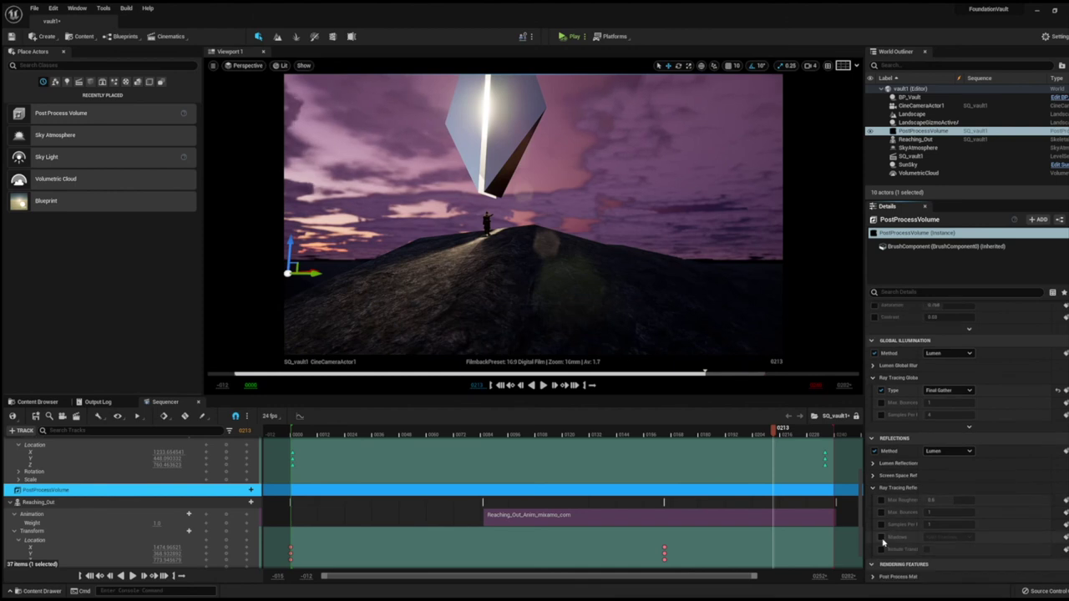
left_click(880, 500)
left_click(881, 512)
left_click(881, 525)
left_click(881, 537)
left_click(881, 549)
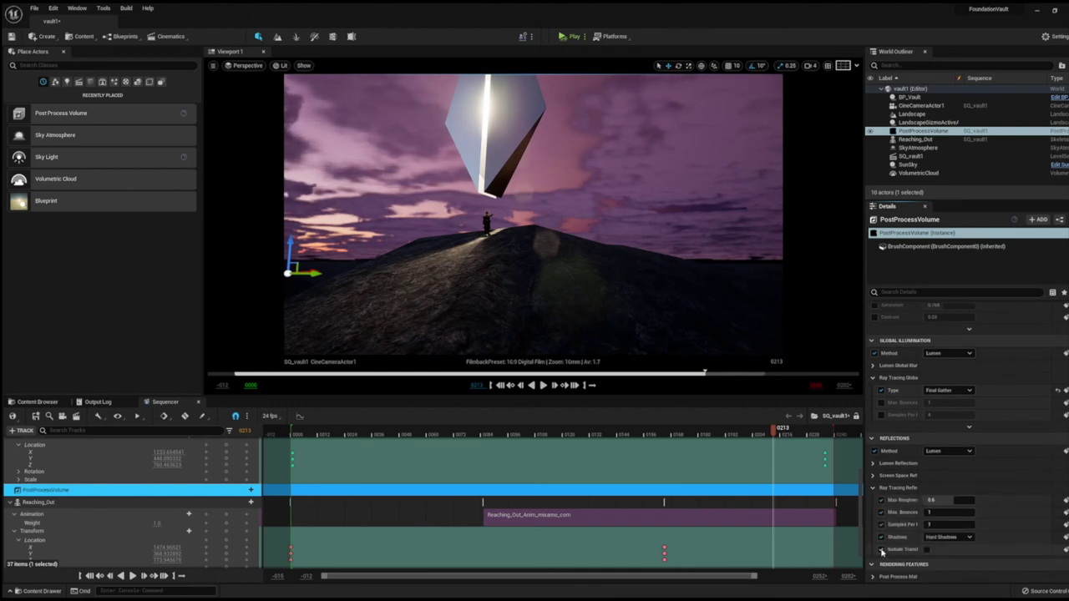
- Override RT GI bounces and samples, plus screen space reflection intensity, quality and max roughness
left_click(881, 402)
left_click(881, 415)
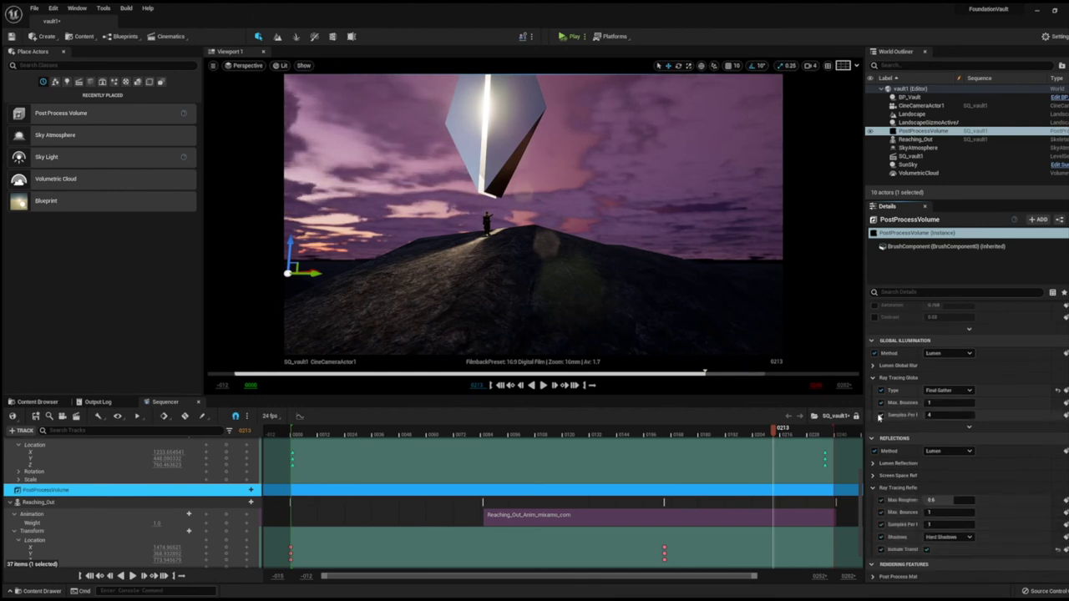
left_click(873, 366)
scroll(873, 368, "down", 3)
left_click(873, 380)
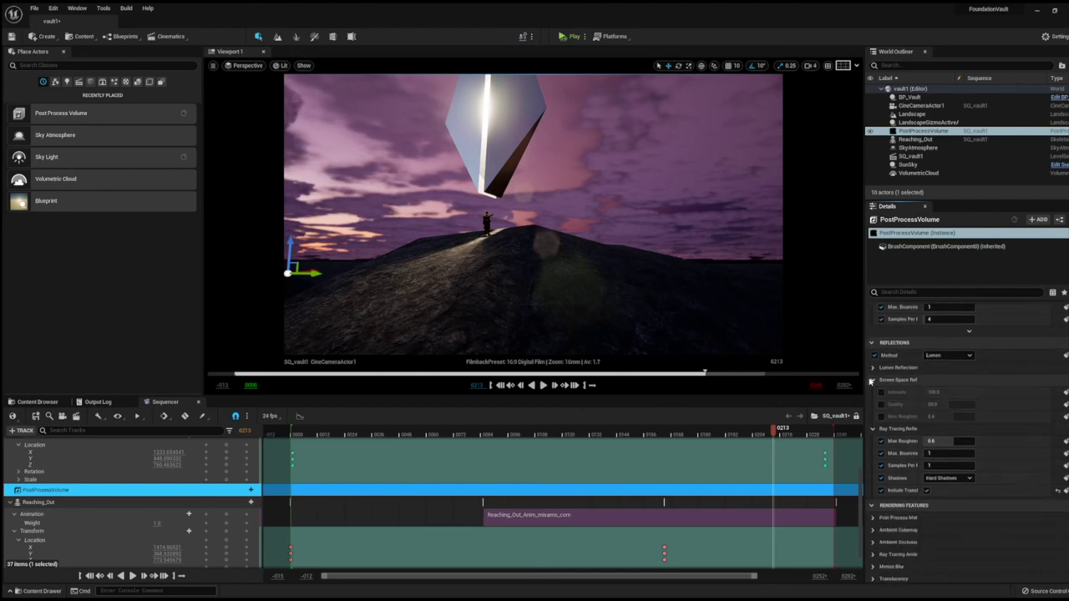
left_click(881, 392)
left_click(881, 404)
left_click(881, 416)
left_click(872, 368)
scroll(883, 381, "down", 5)
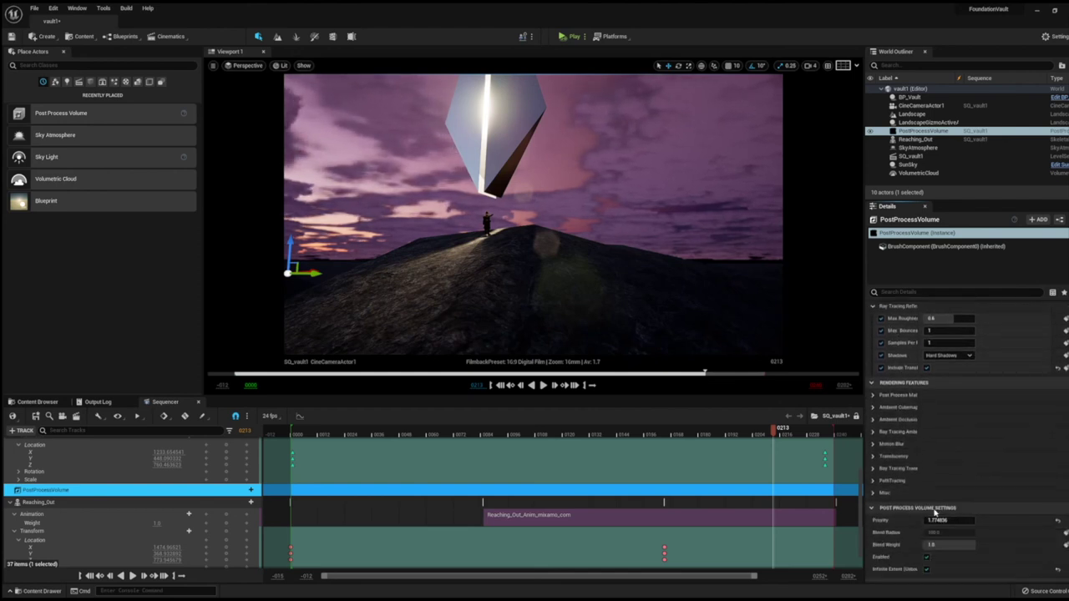
- Expand Ray Tracing Ambient Occlusion and raise the Film Slope to about 0.848
left_click(872, 432)
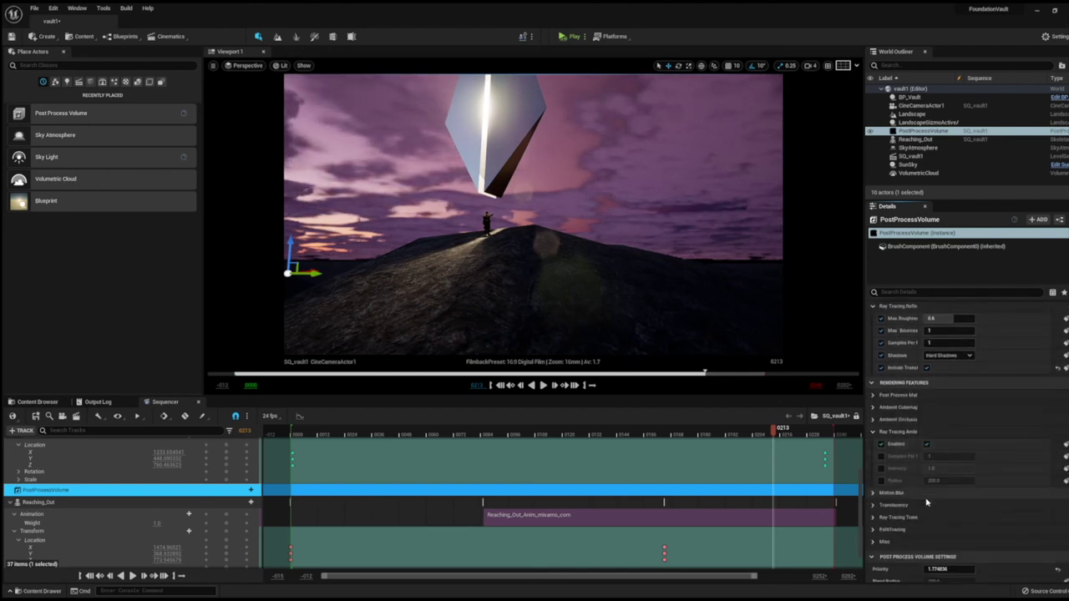
scroll(915, 476, "down", 5)
scroll(915, 476, "up", 2)
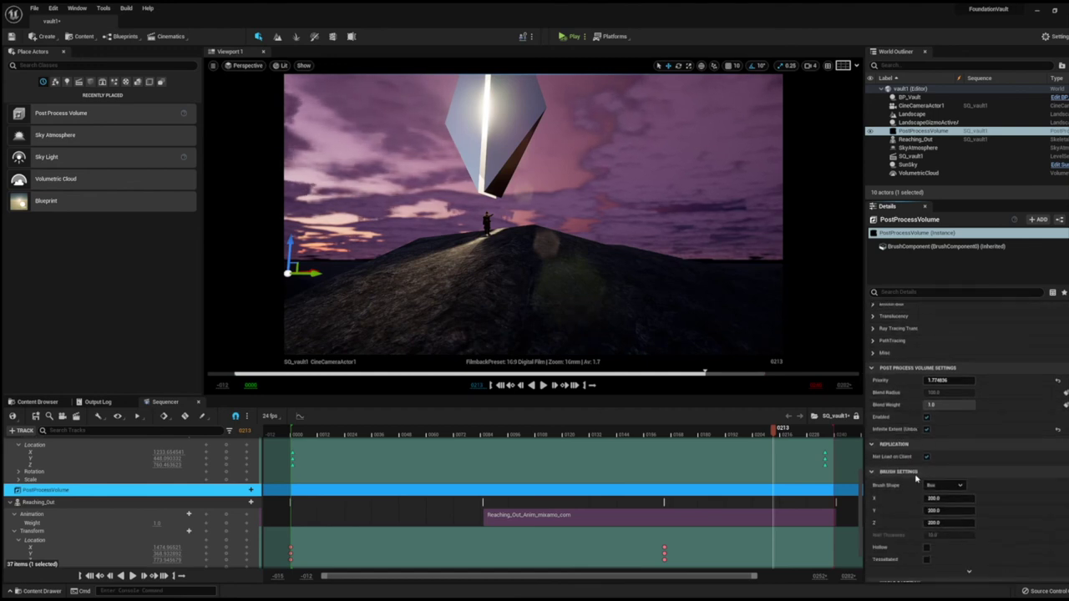
scroll(918, 477, "up", 3)
scroll(922, 478, "up", 3)
scroll(925, 478, "up", 3)
scroll(925, 478, "up", 5)
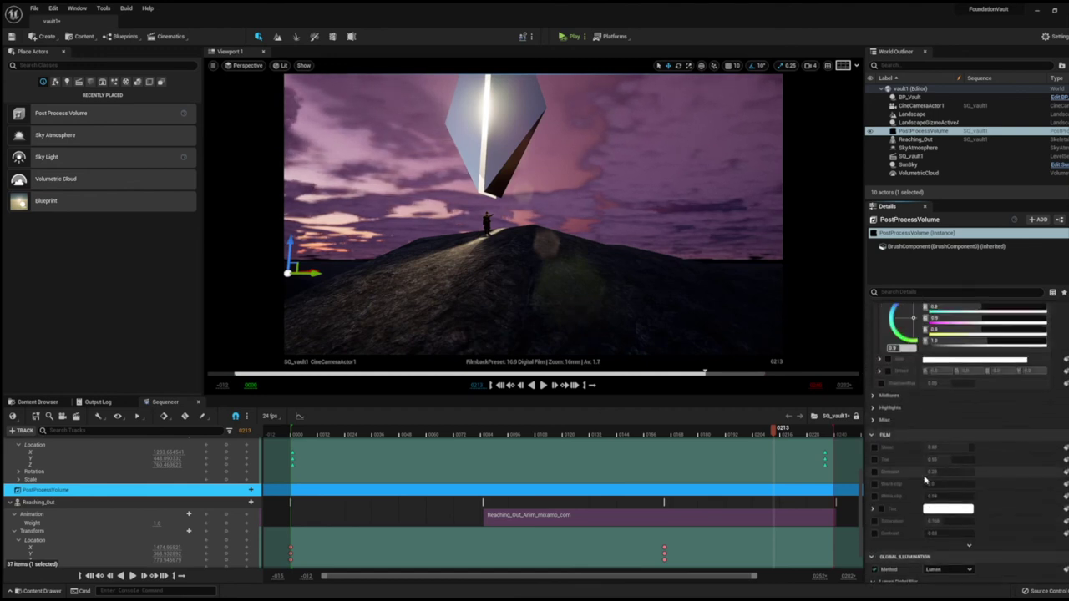
left_click_drag(935, 461, 969, 461)
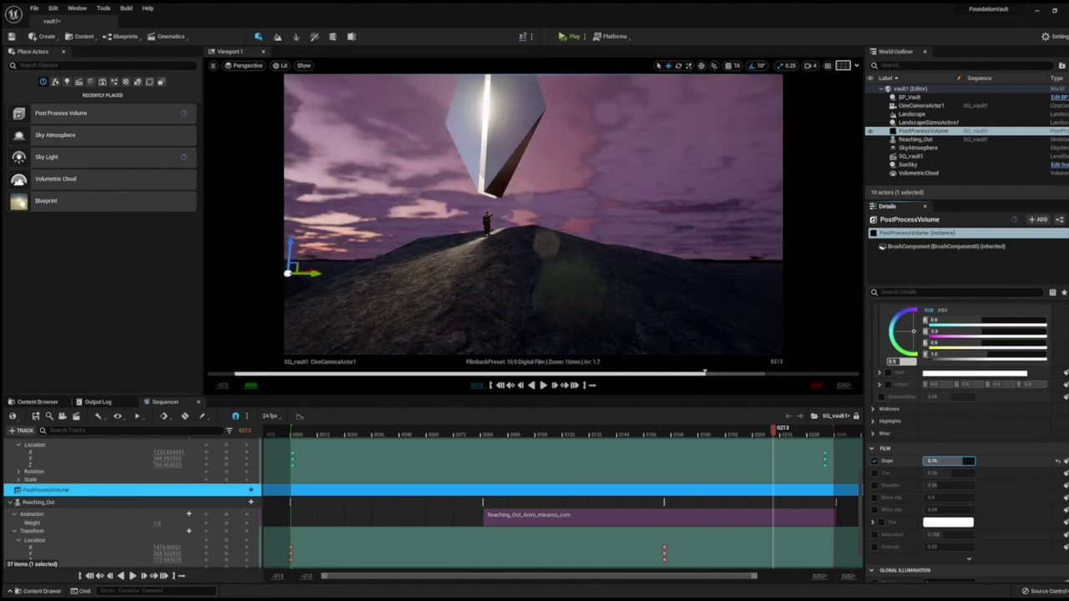
left_click_drag(935, 497, 948, 498)
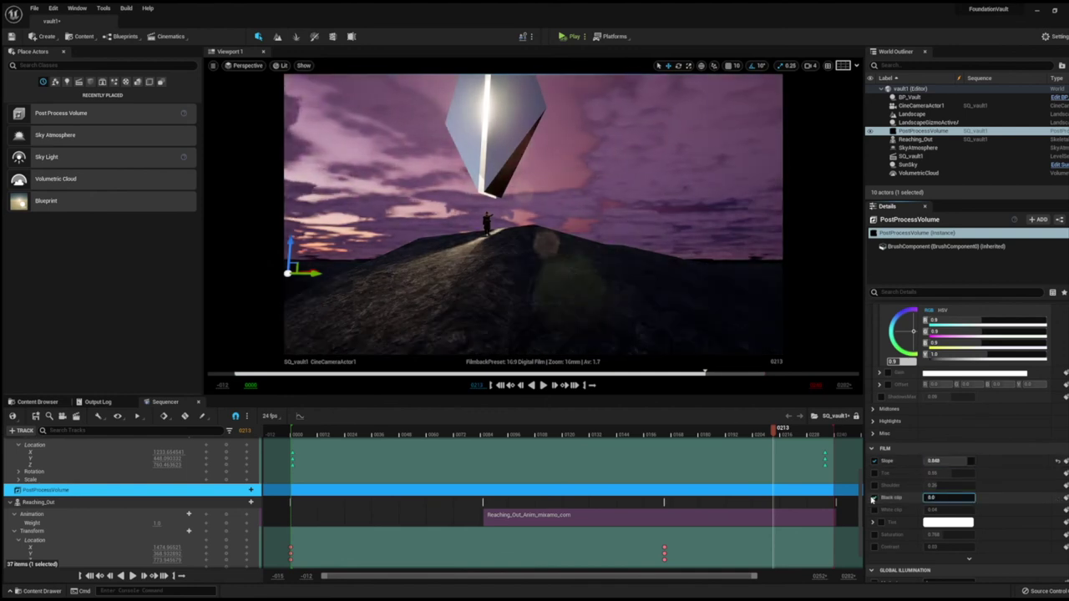
- Toggle the depth of field Focal Distance override on, then back off
scroll(885, 467, "up", 3)
scroll(881, 434, "up", 3)
scroll(878, 406, "up", 3)
left_click(880, 404)
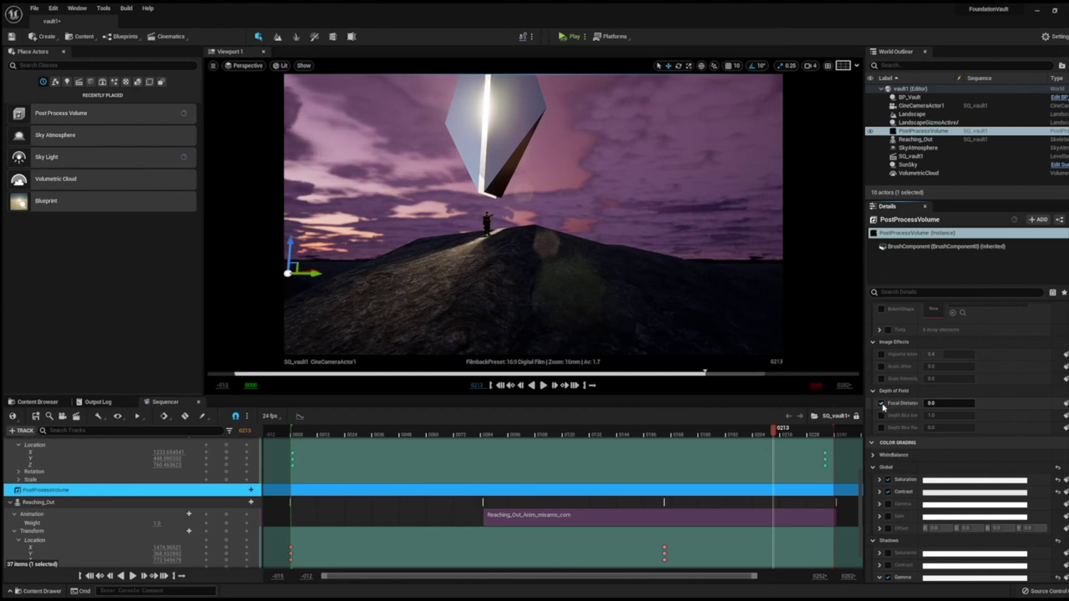
left_click(882, 404)
scroll(882, 409, "up", 2)
- Enable the film Grain Jitter override and raise it to 0.064
left_click(884, 435)
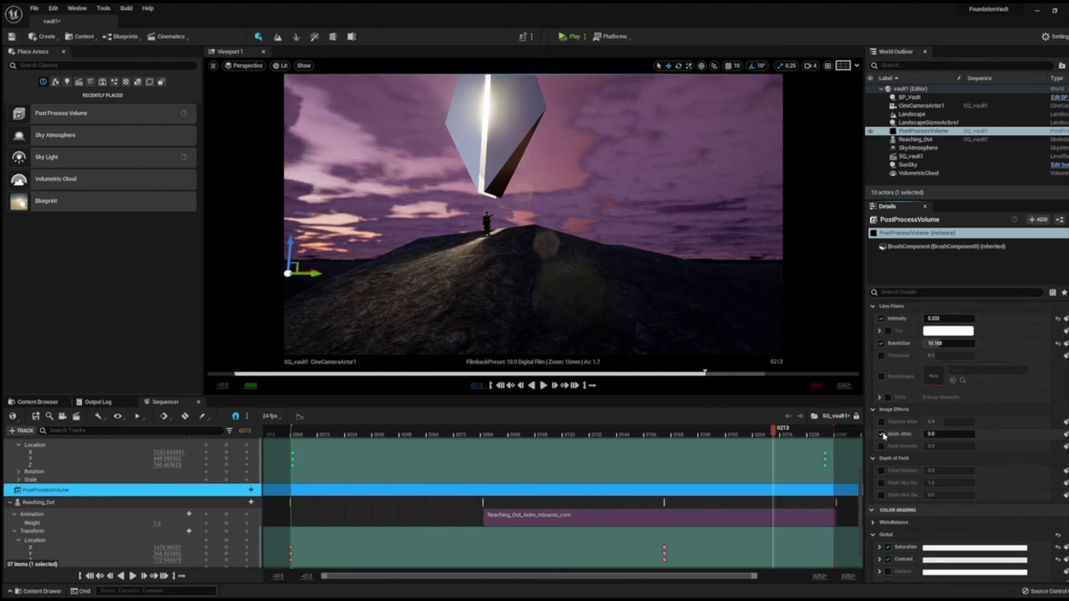
mouse_move(926, 434)
left_mouse_down()
mouse_move(952, 434)
mouse_move(925, 446)
left_mouse_up()
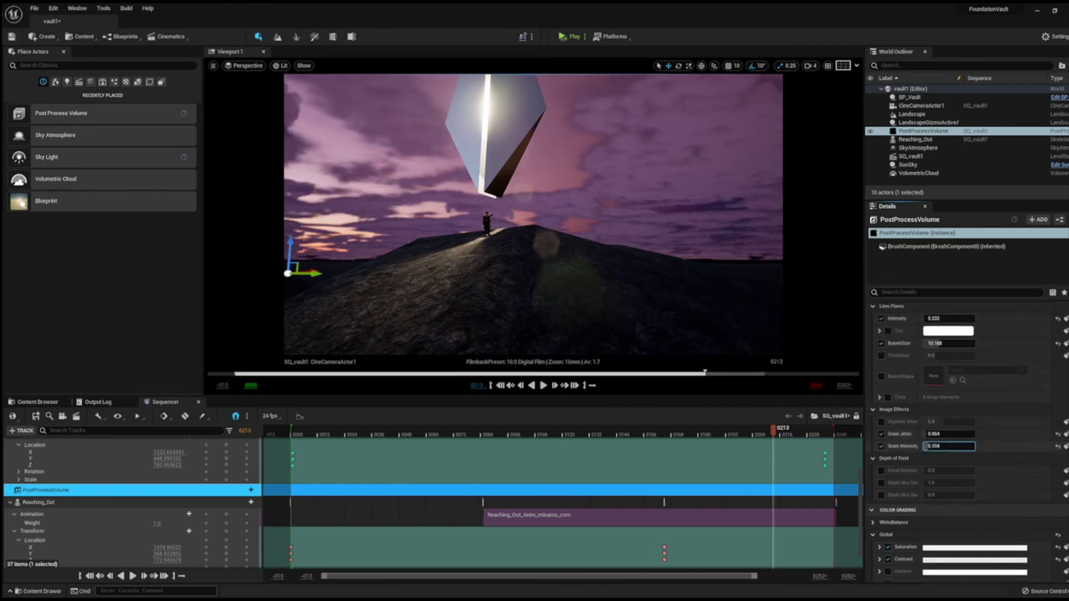
scroll(960, 434, "up", 2)
mouse_move(776, 431)
left_mouse_down()
mouse_move(505, 432)
mouse_move(824, 431)
left_mouse_up()
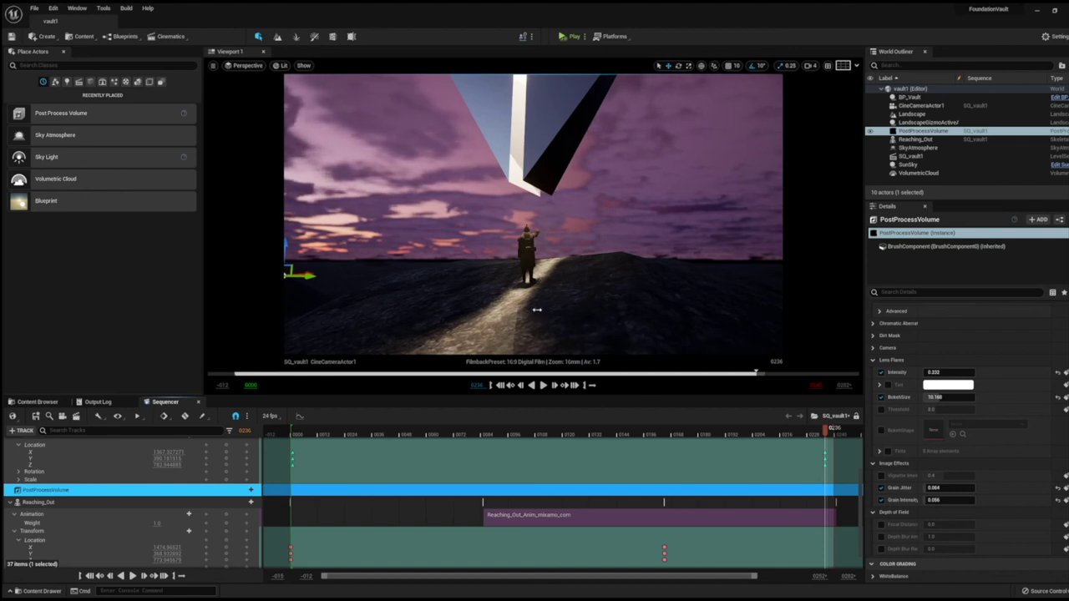
key("alt+p")
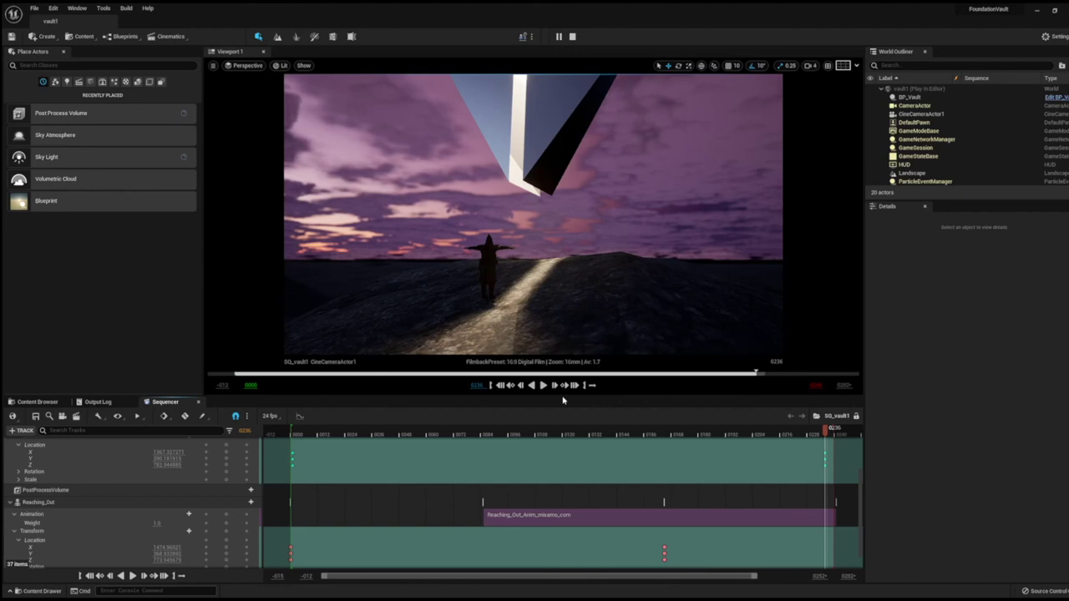
key("Escape")
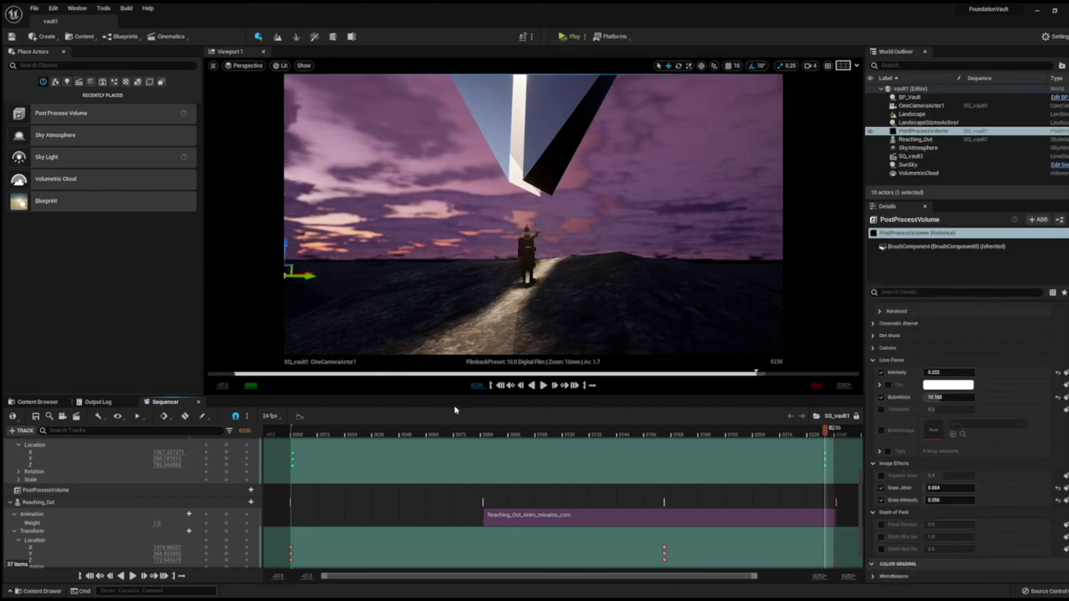